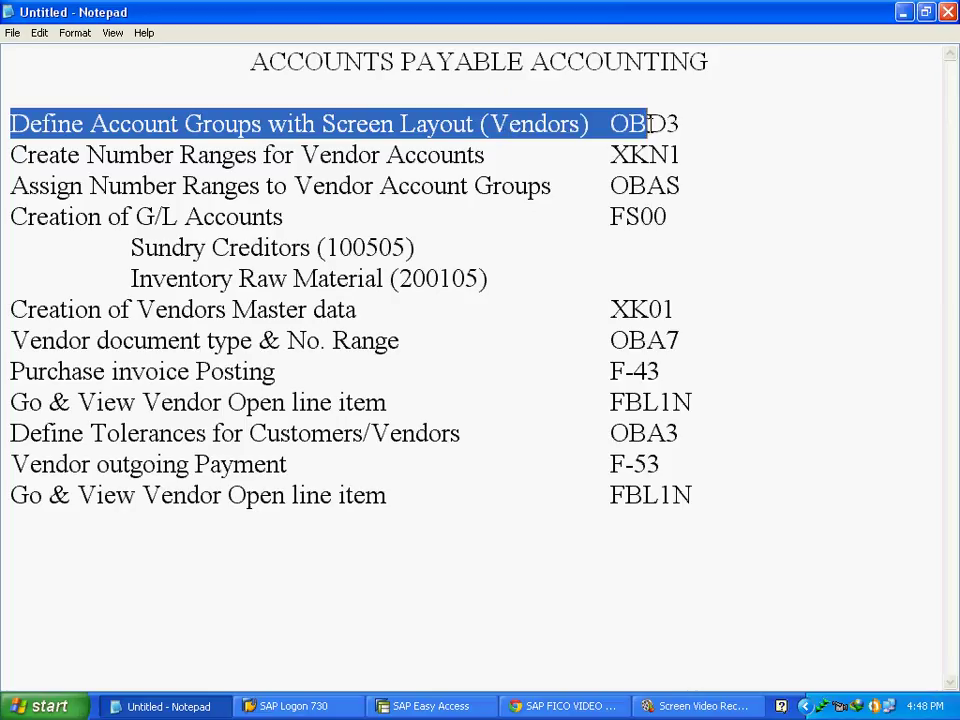
Switch to SAP Easy Access, run transaction SPRO and display the SAP Reference IMG.
click(690, 125)
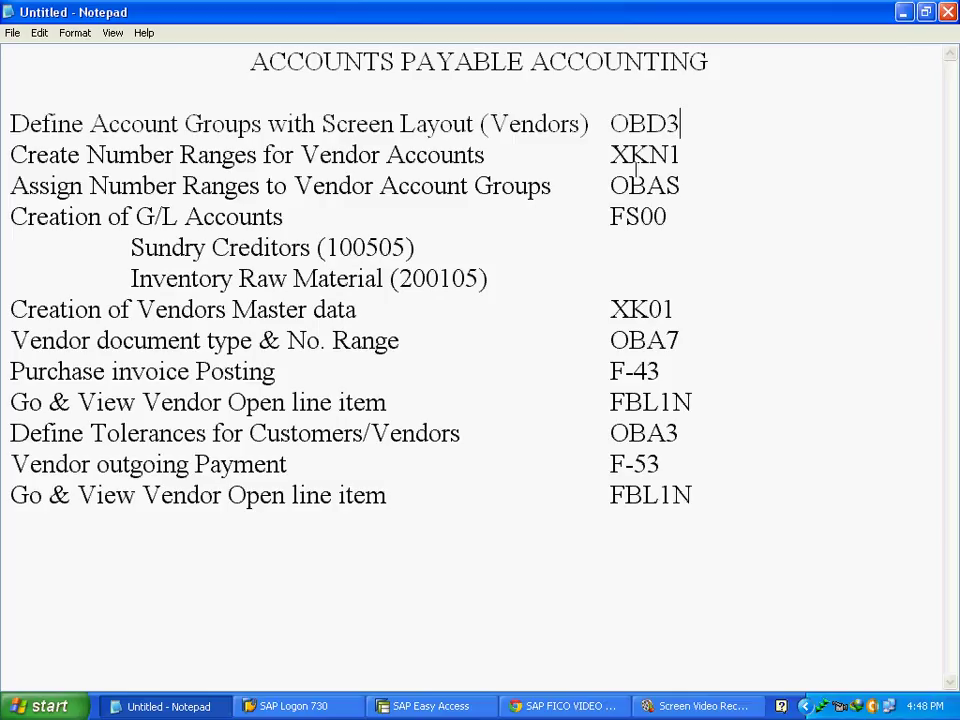
click(420, 705)
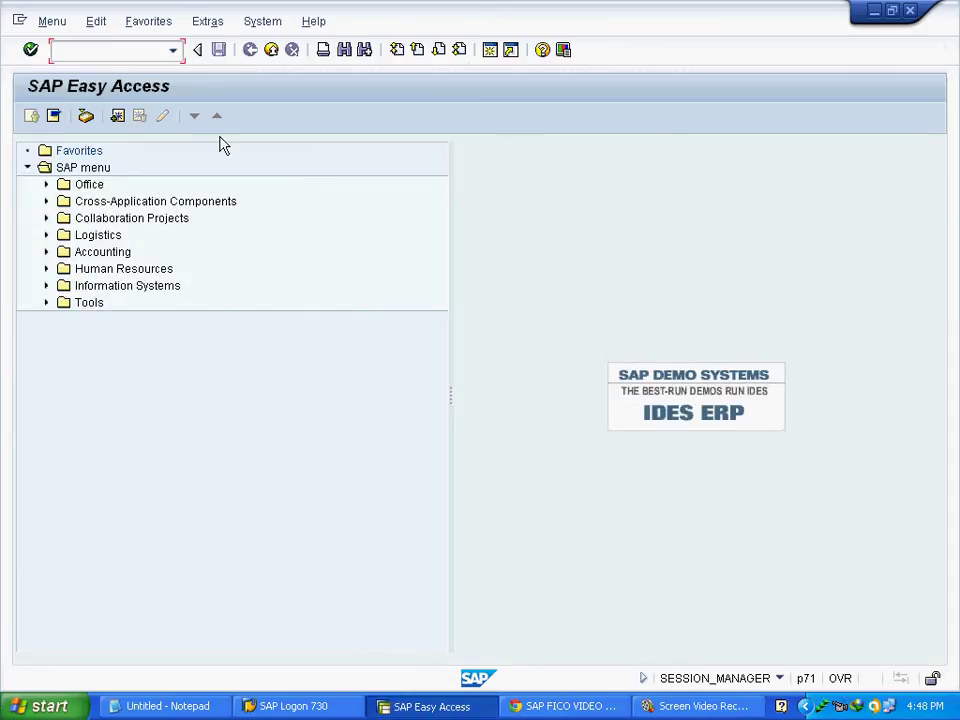
text(spro)
key(Return)
text(SP)
text(RO)
key(Return)
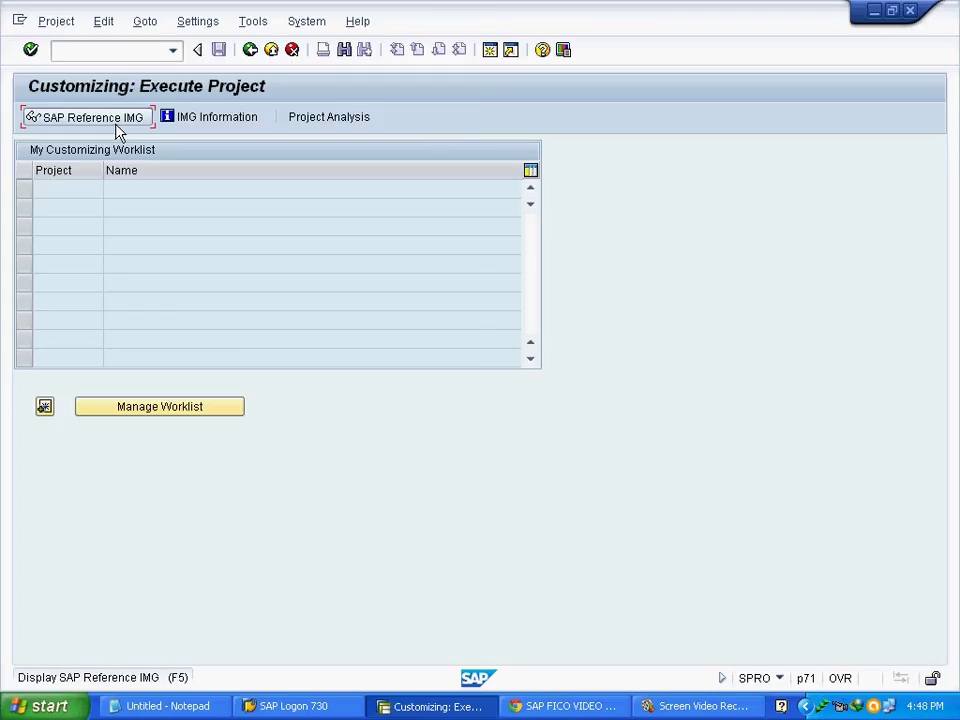
click(116, 128)
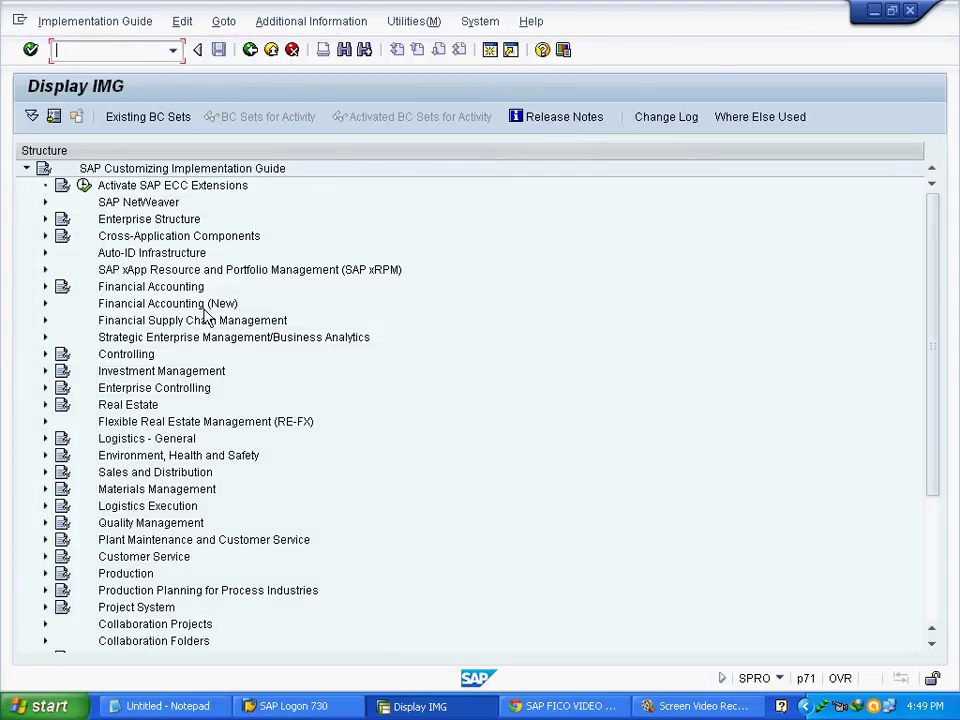
Expand the IMG structure through Financial Accounting and Accounts Receivable and Accounts Payable down to the contents of Vendor Accounts.
click(198, 308)
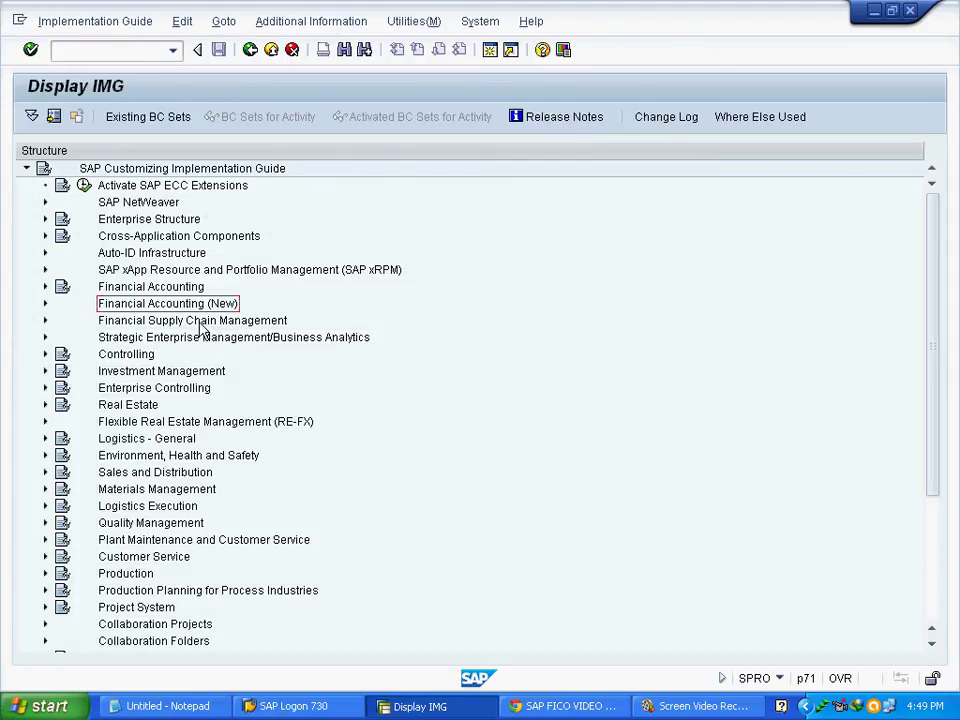
click(171, 288)
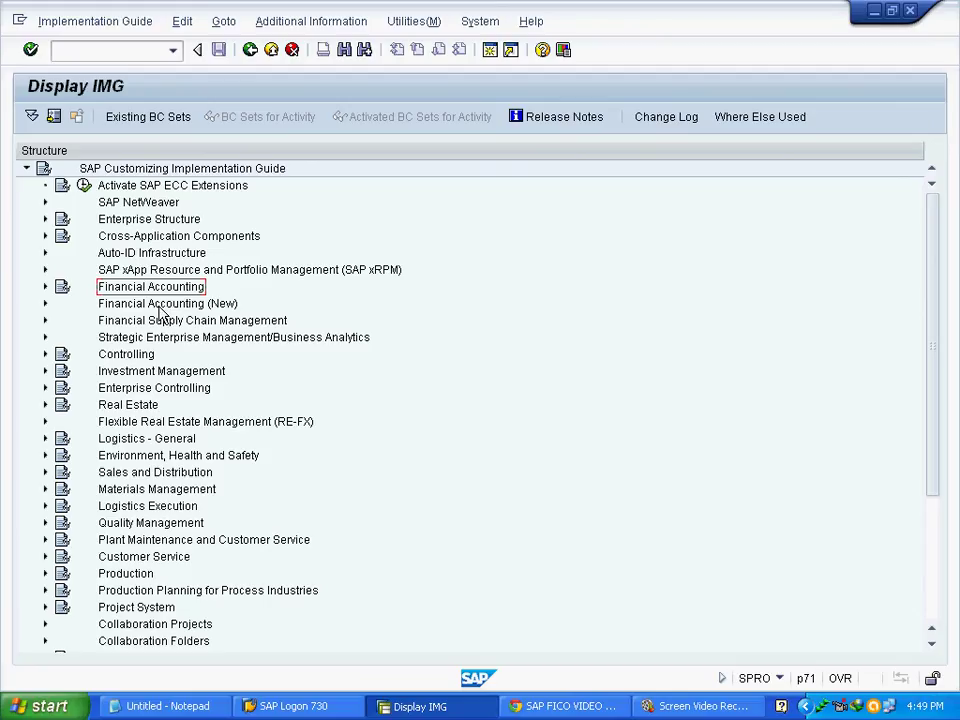
click(44, 286)
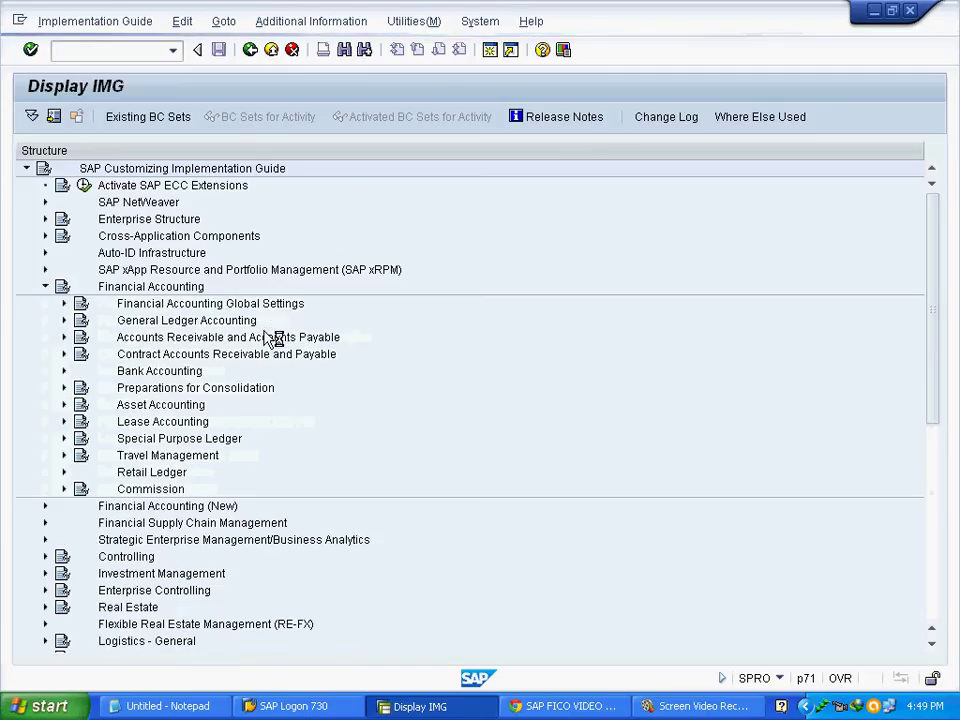
click(211, 340)
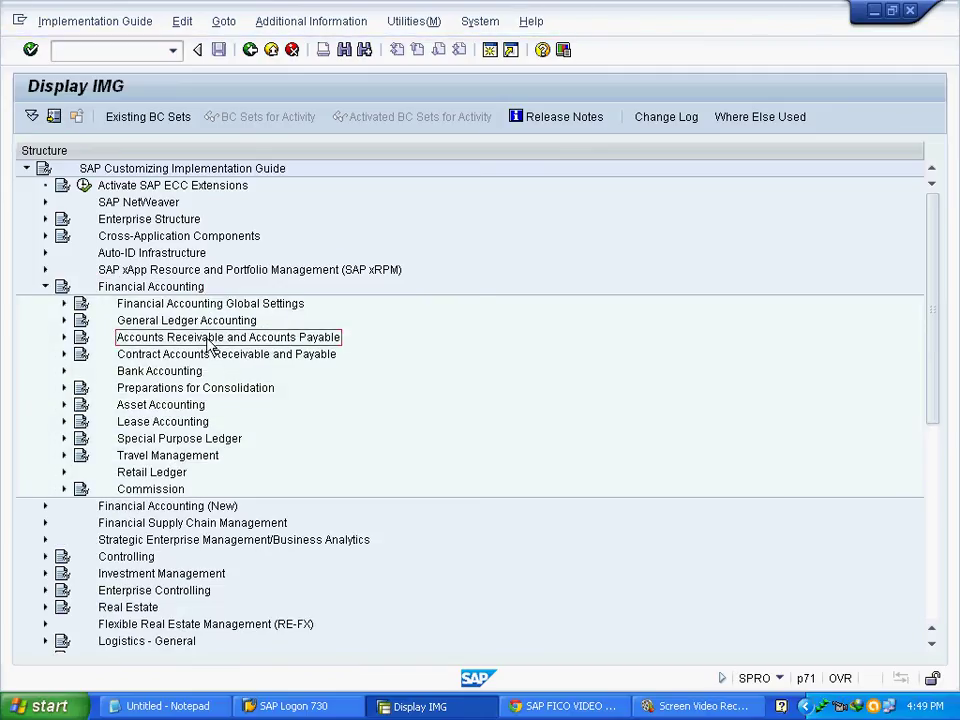
click(64, 338)
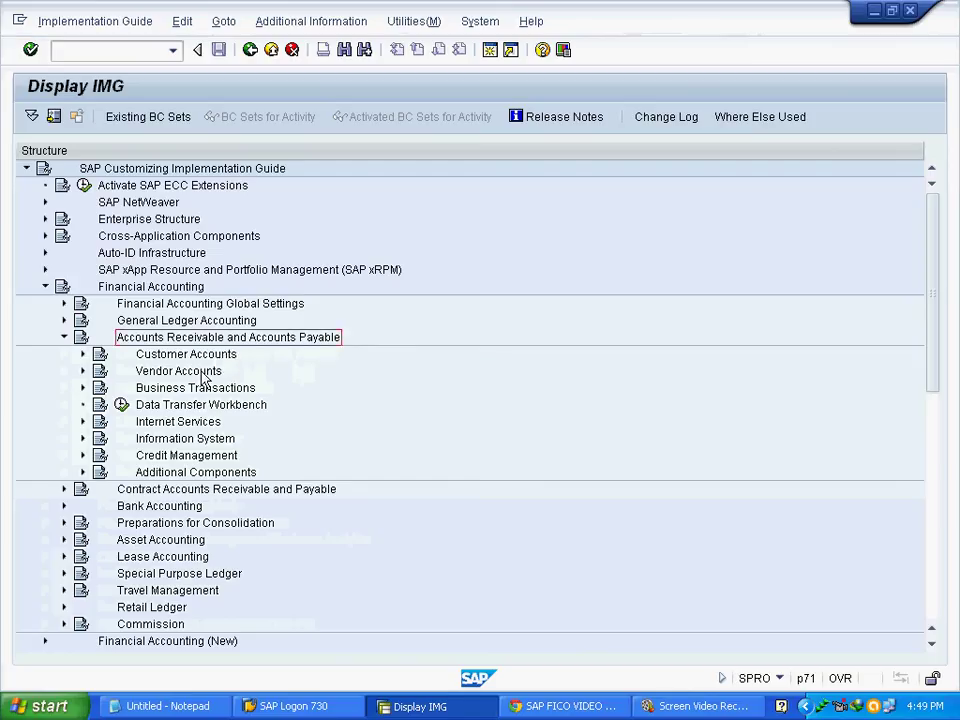
click(148, 372)
click(84, 371)
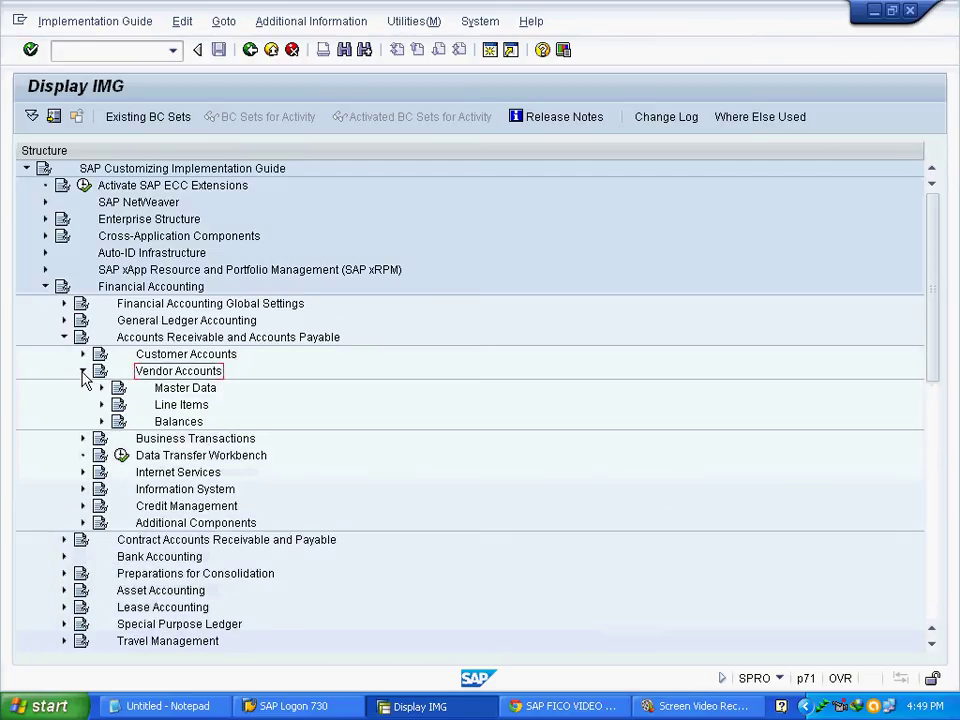
Under Master Data, Preparations for Creating Vendor Master Data, execute the activity Define Account Groups with Screen Layout (Vendors).
click(210, 394)
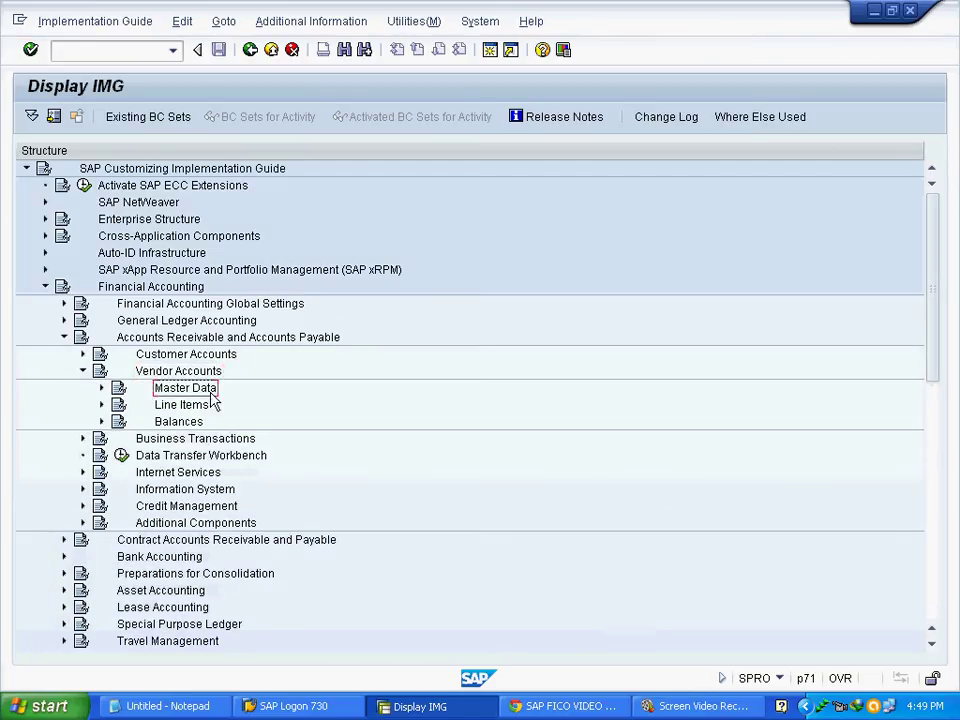
click(101, 388)
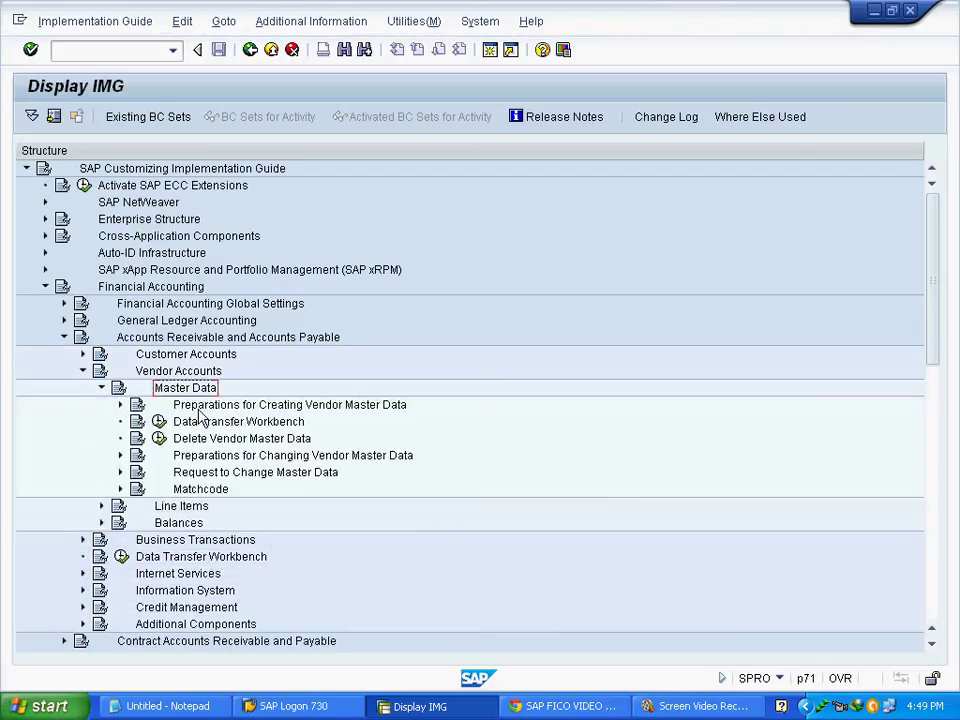
click(120, 404)
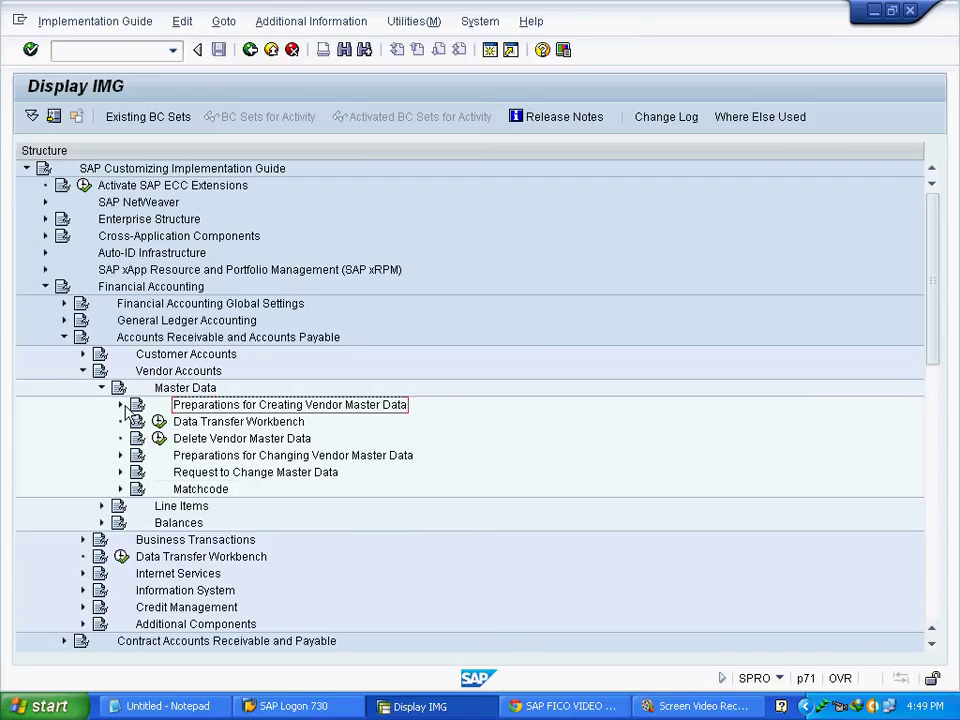
click(280, 372)
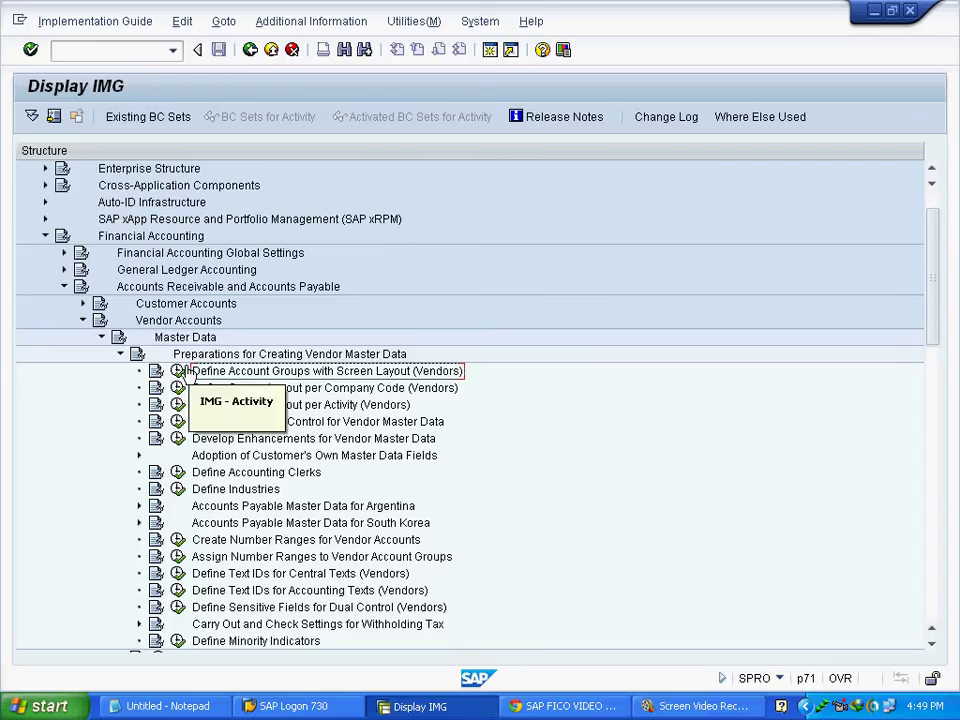
click(178, 372)
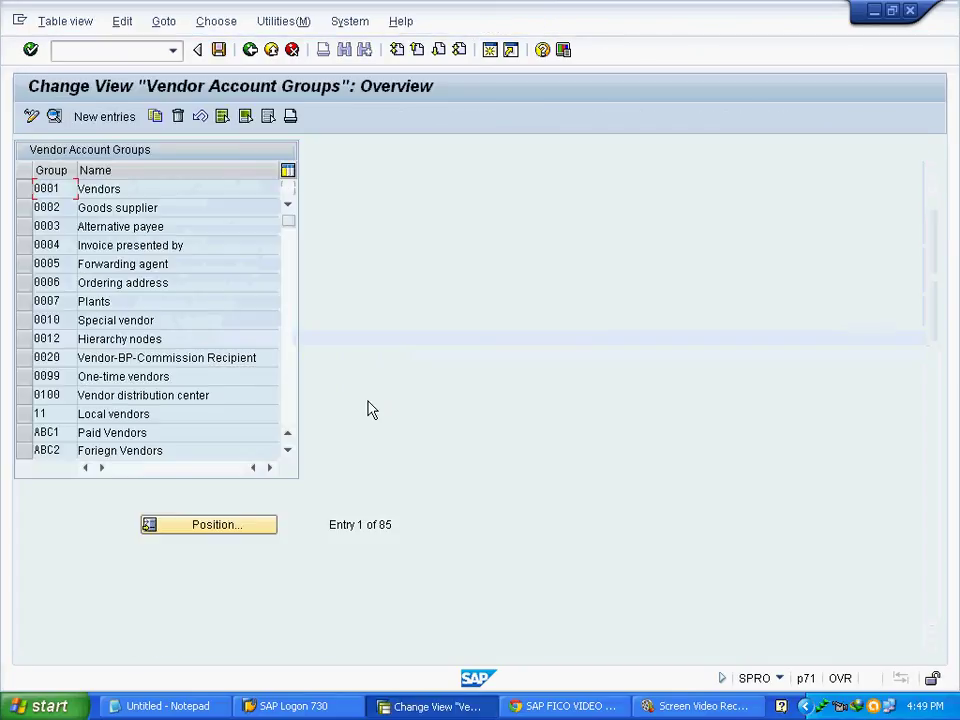
Create a new vendor account group MSF with the name "FI Vendor for MSMS".
click(107, 118)
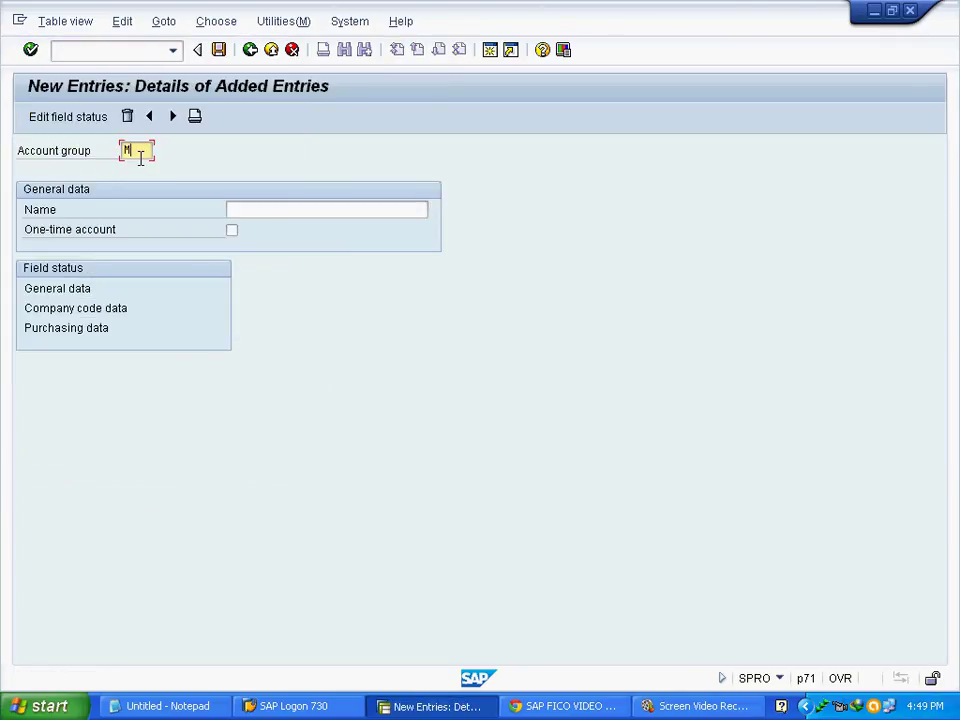
key(Tab)
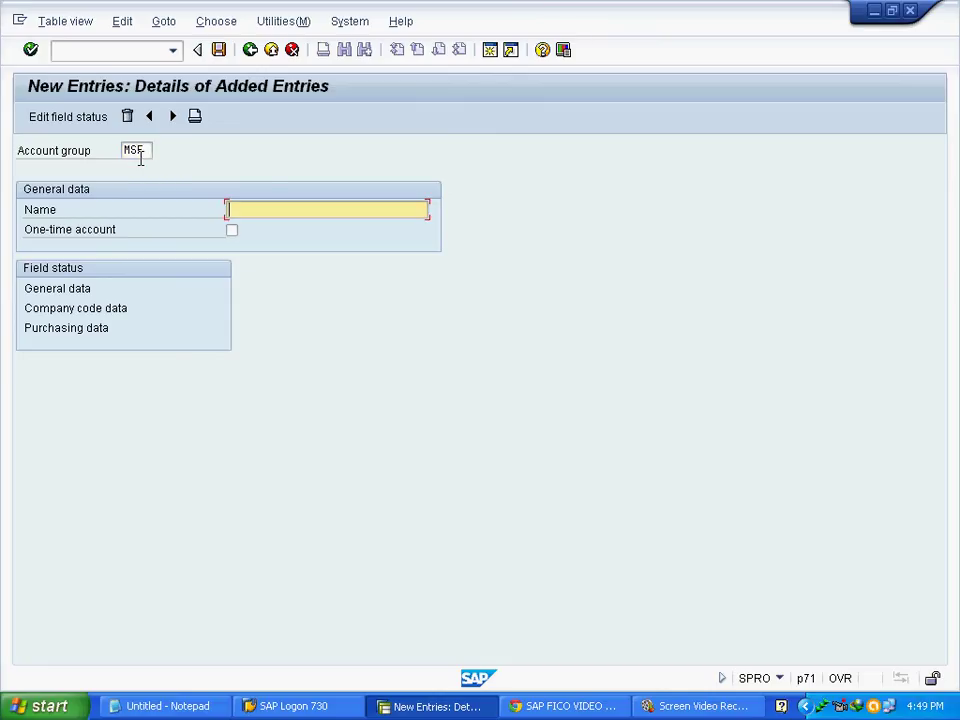
text(FI Ve)
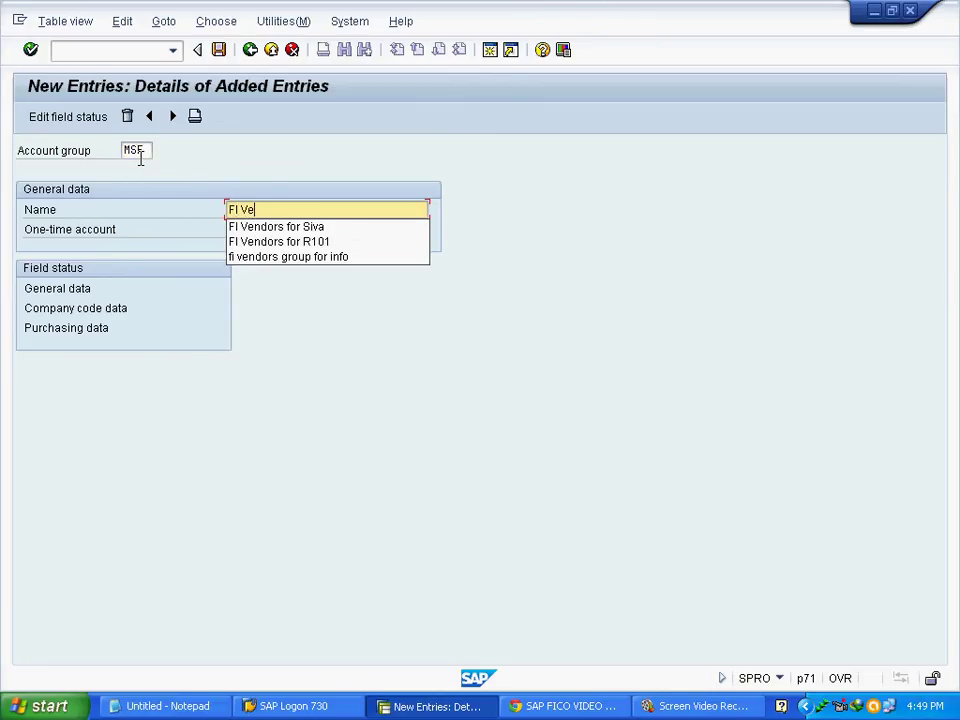
text(ndor for MSMS)
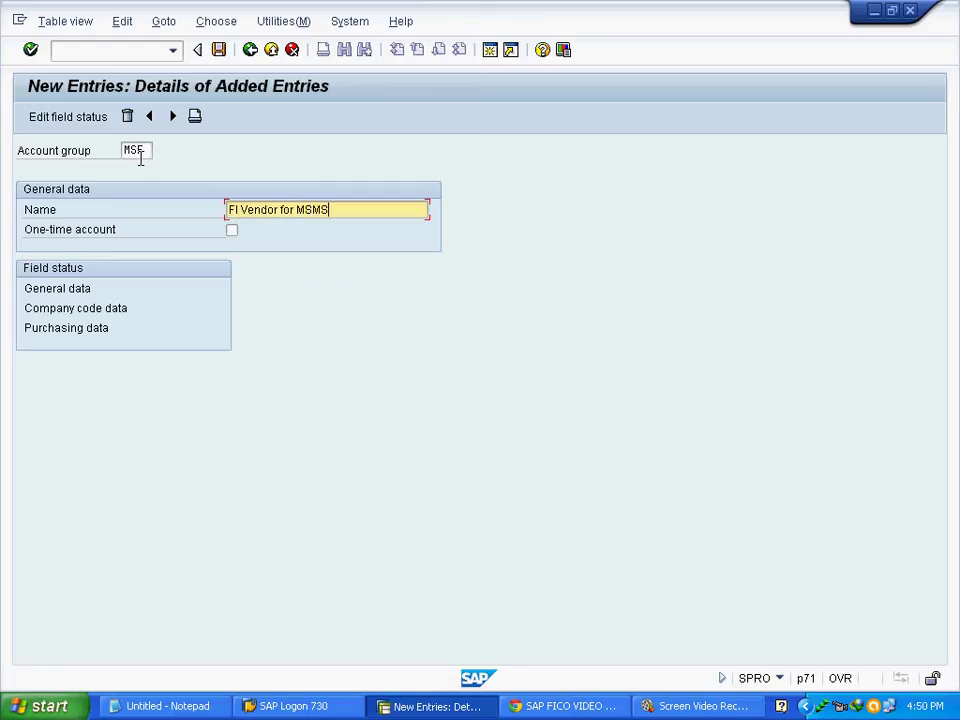
In MSF's company code data field status for account management, make Reconciliation account a required entry and suppress Cash management group.
click(75, 312)
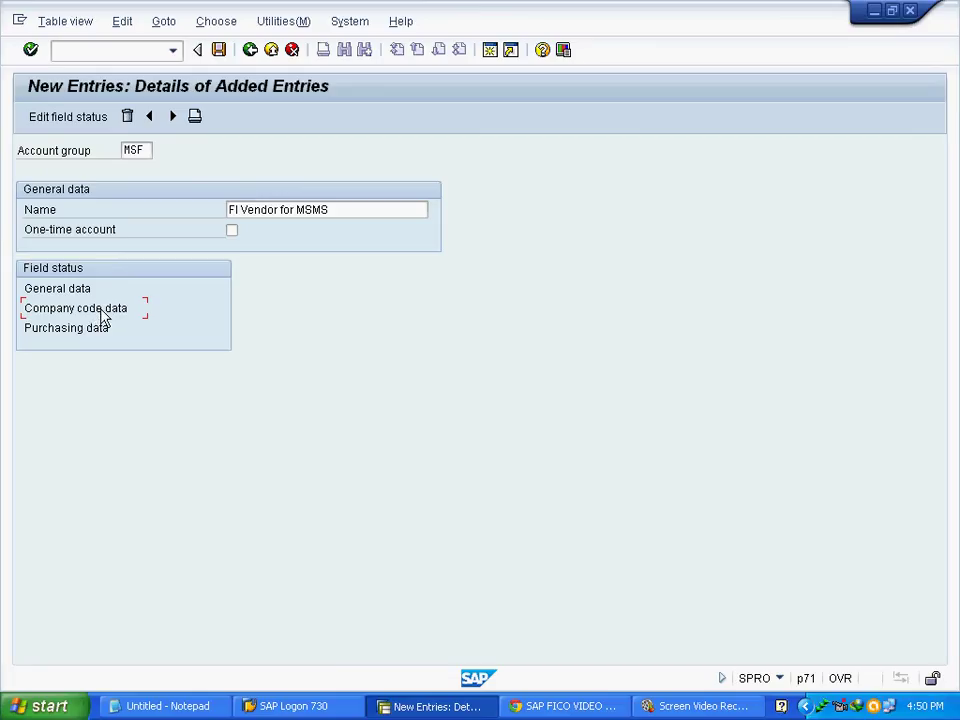
double_click(103, 314)
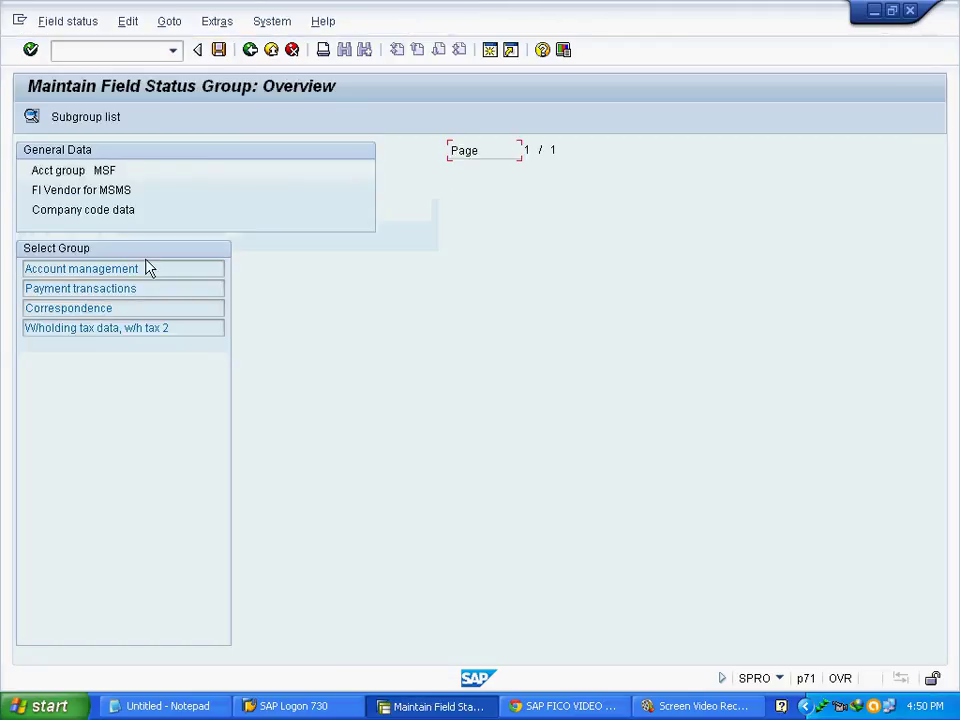
click(152, 268)
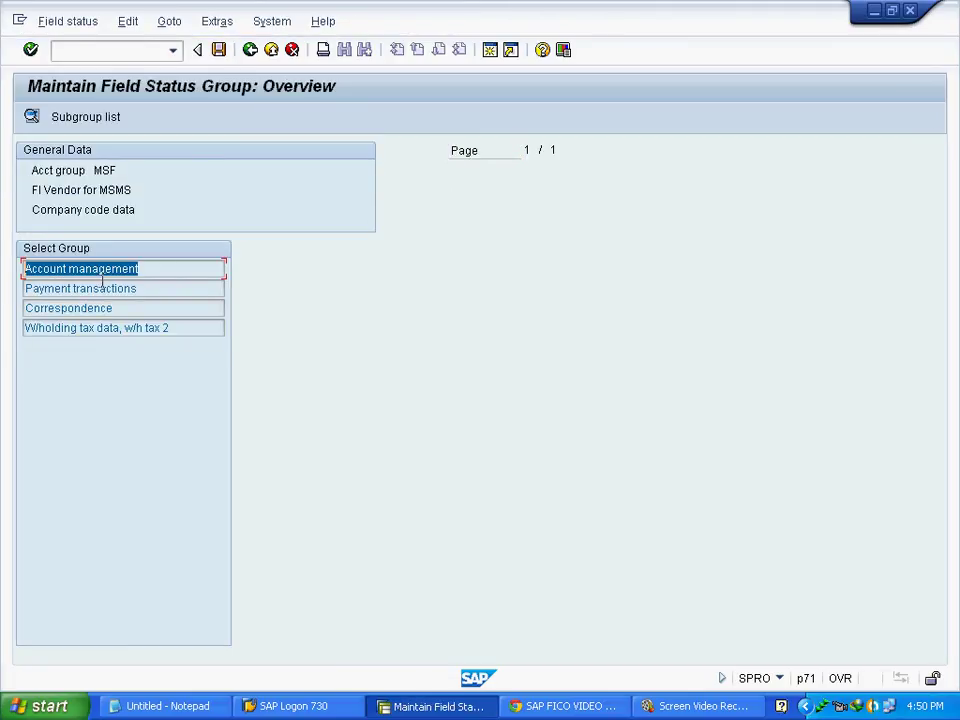
click(33, 118)
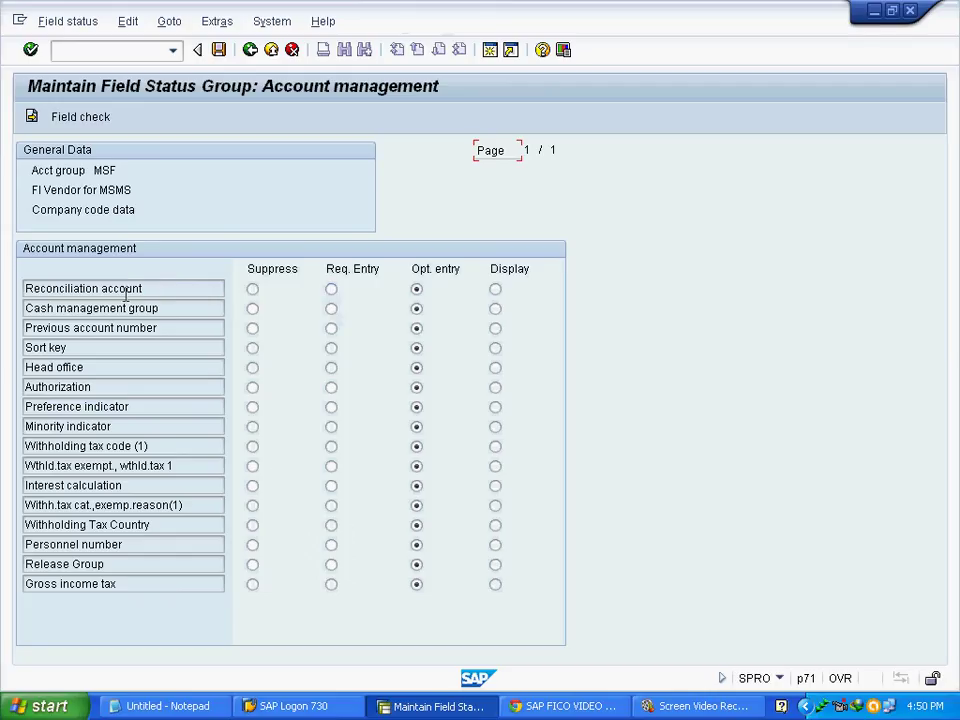
click(126, 290)
click(331, 289)
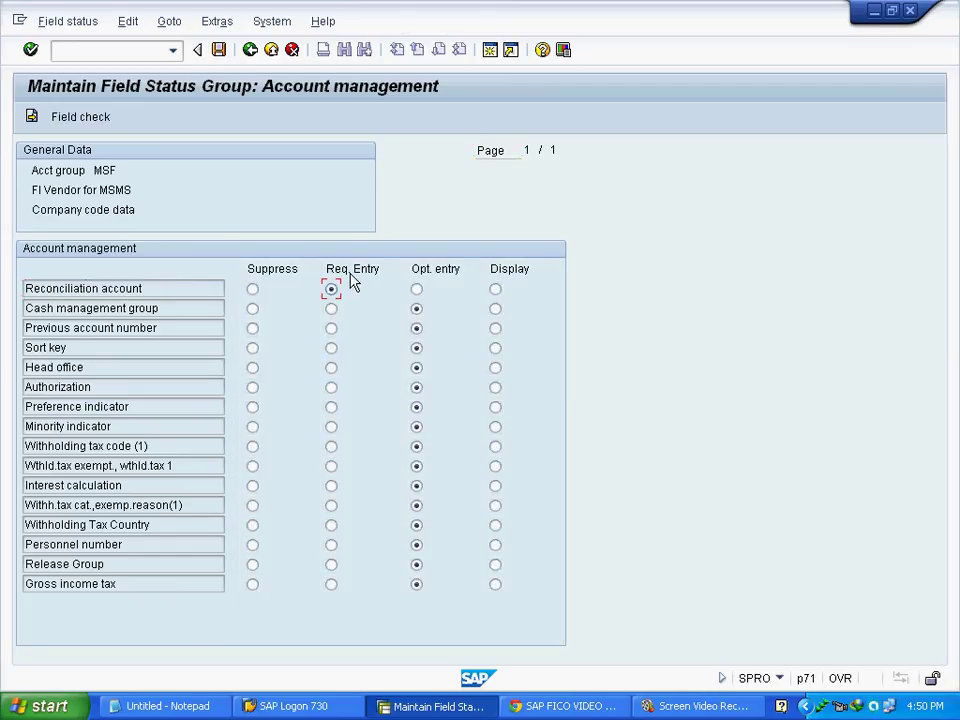
click(180, 314)
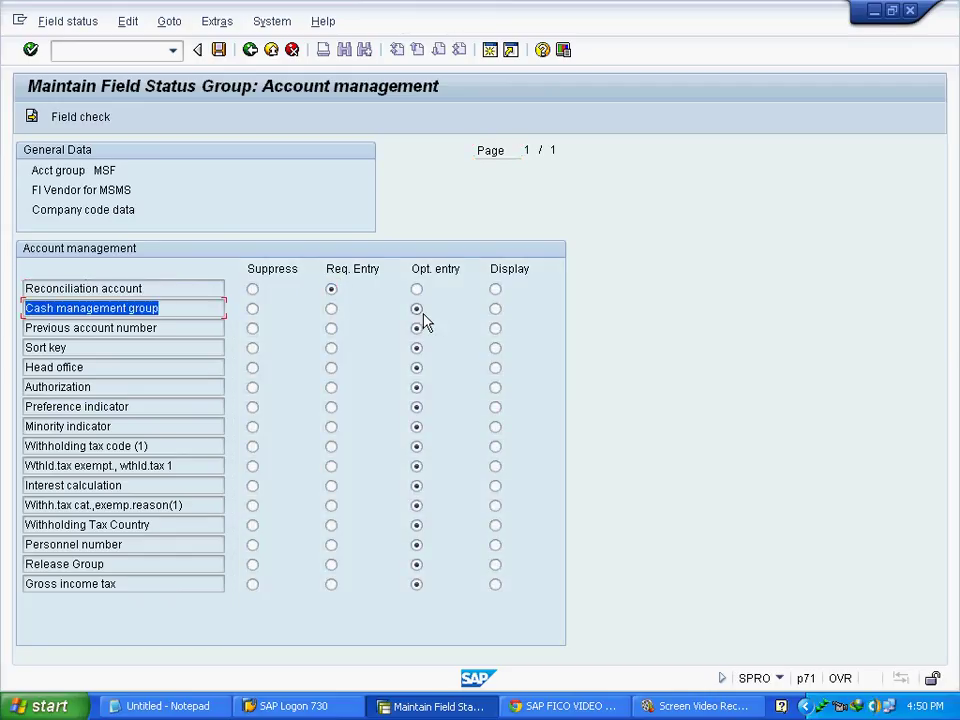
click(252, 310)
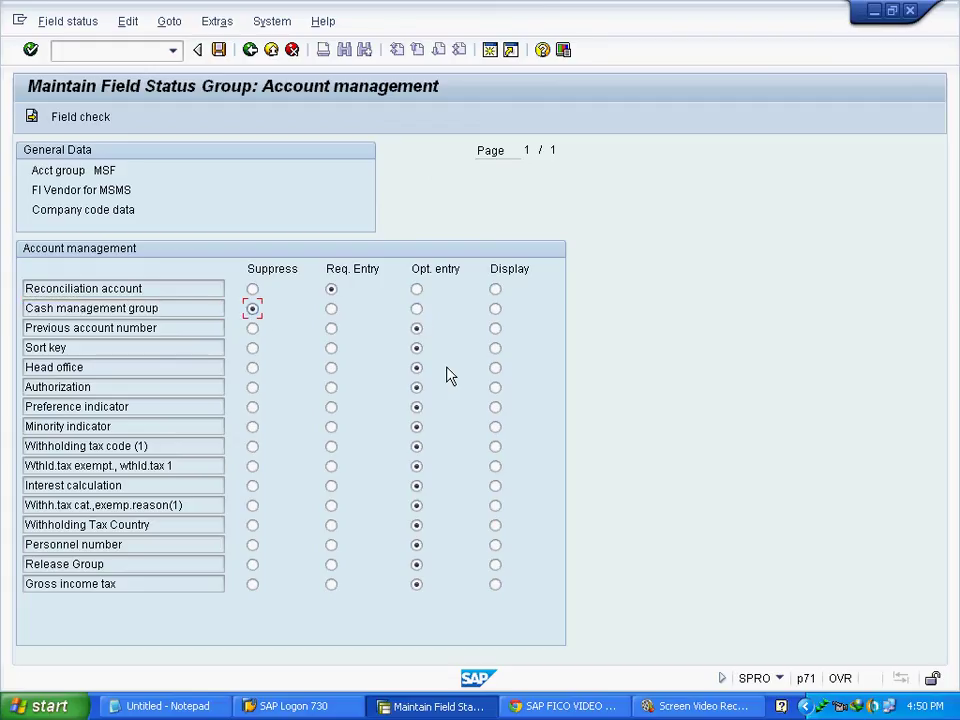
Save account group MSF and its field status to the proposed MS Company customizing request.
click(222, 52)
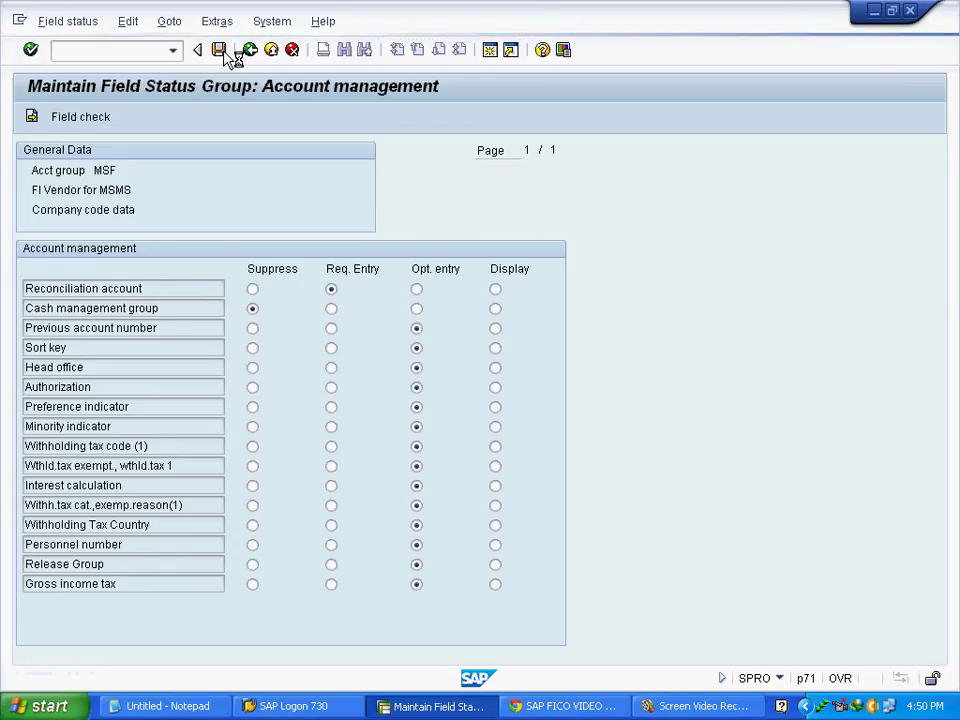
click(225, 52)
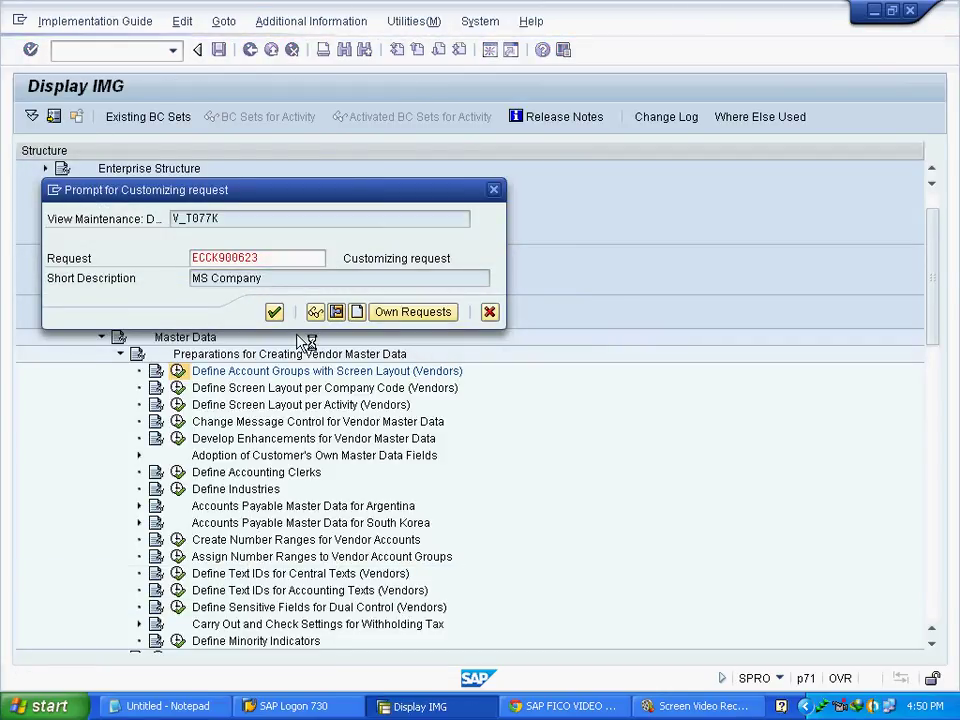
click(272, 313)
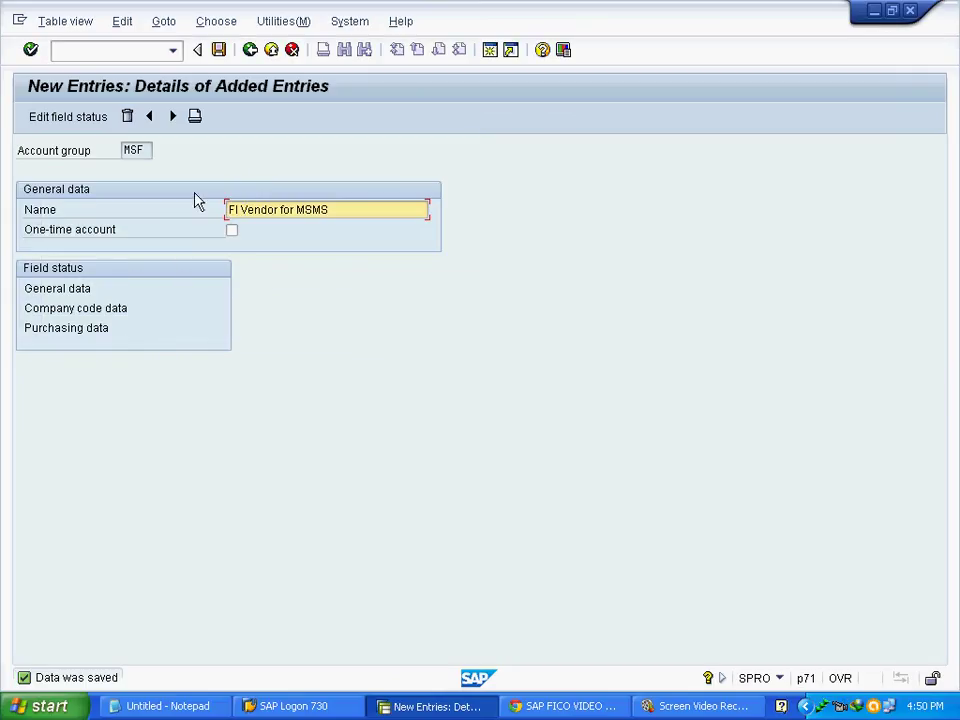
Add another new vendor account group MSM with the name "MM Vendors for MSMS".
click(173, 117)
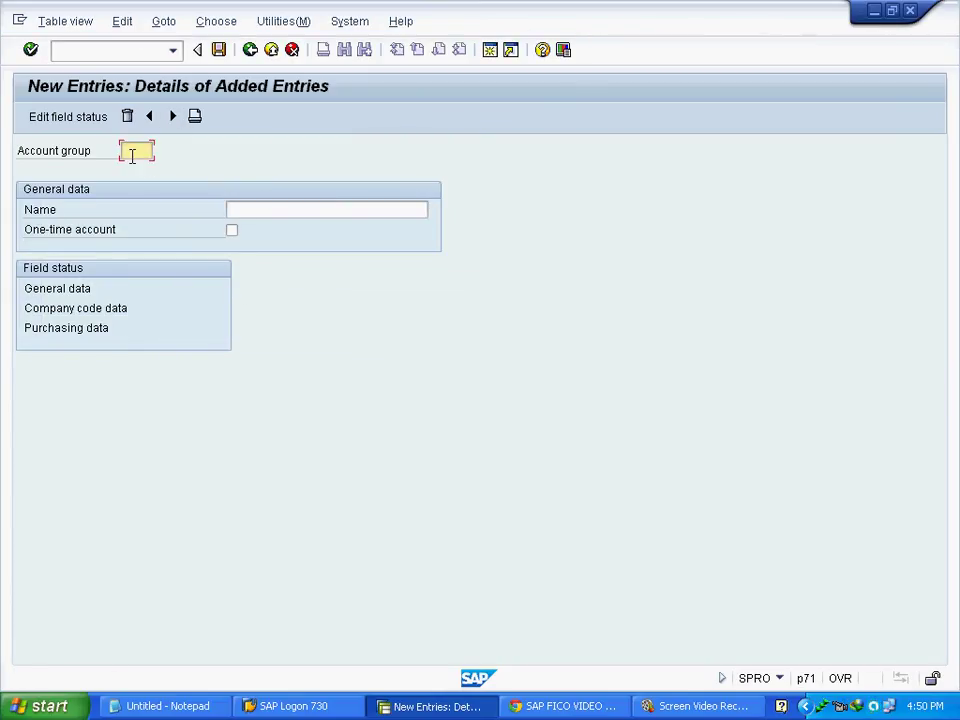
text(MGM)
key(Tab)
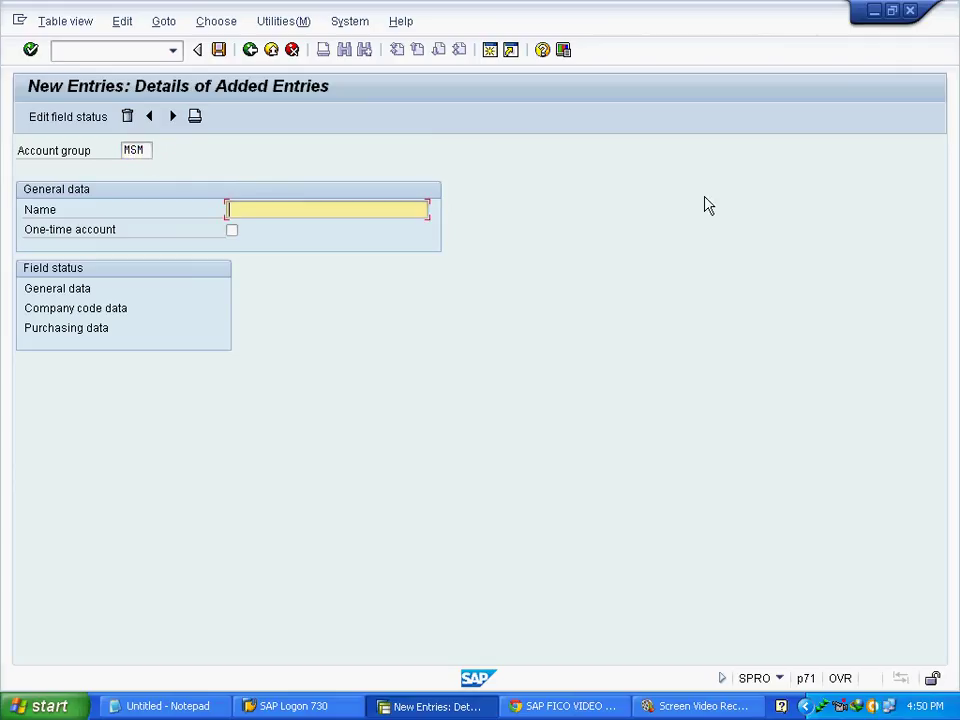
text(MM Ve)
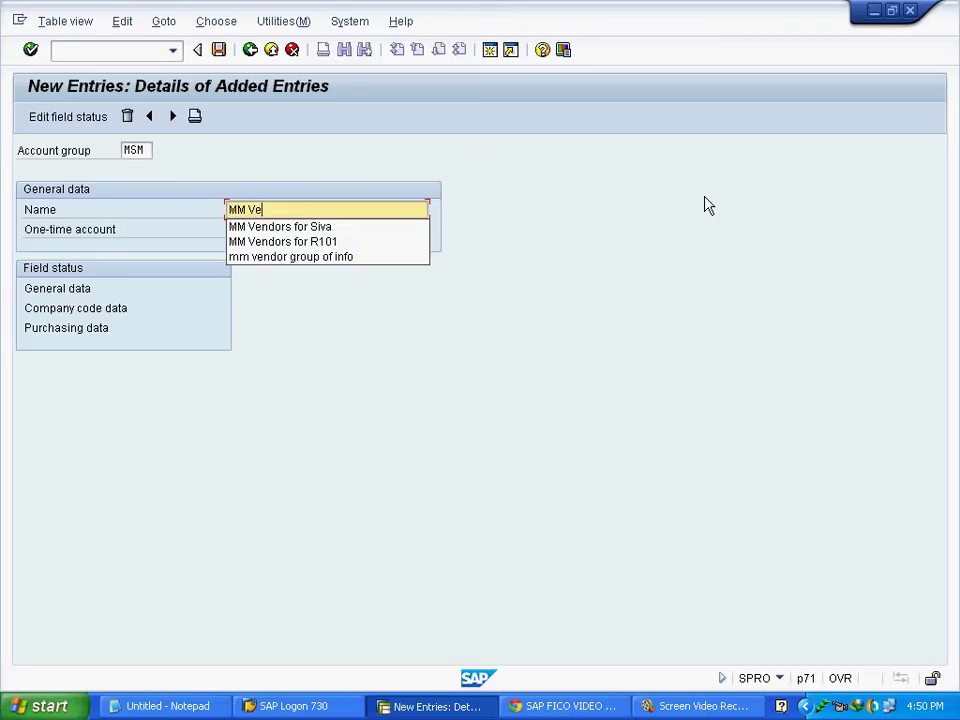
text(ndors )
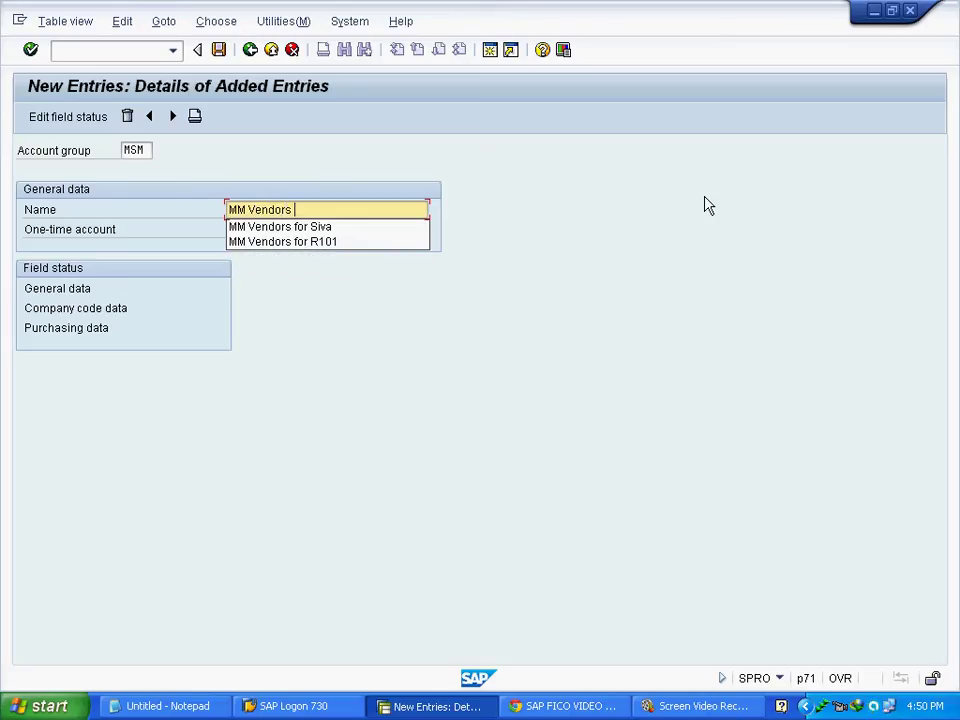
text(for MSMS)
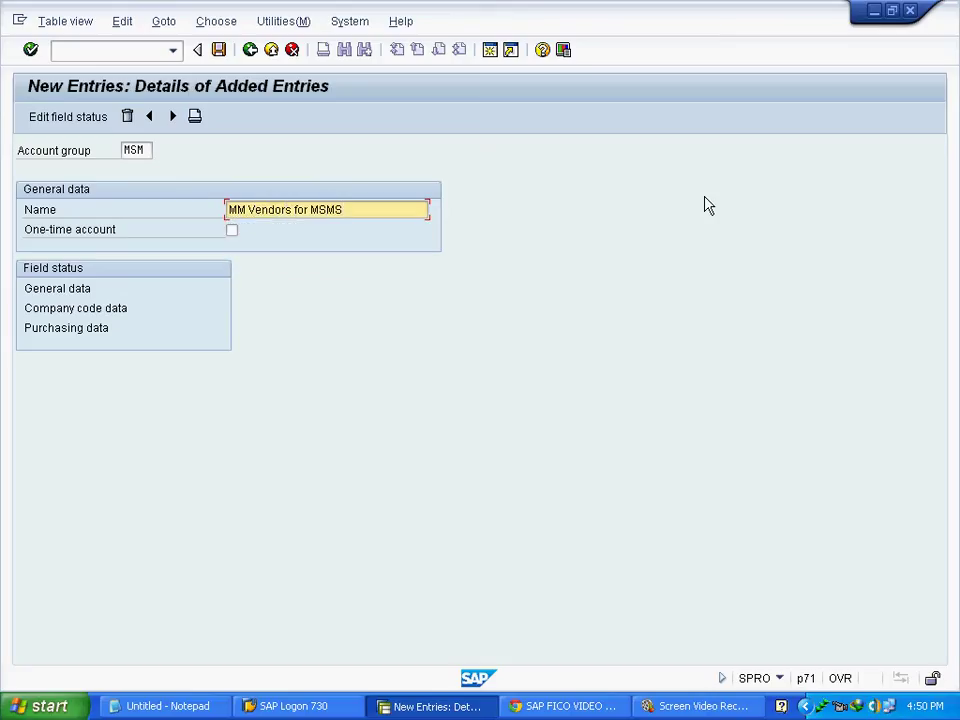
In MSM's company code data field status for account management, require Reconciliation account, suppress Cash management group, and save the account group.
click(98, 312)
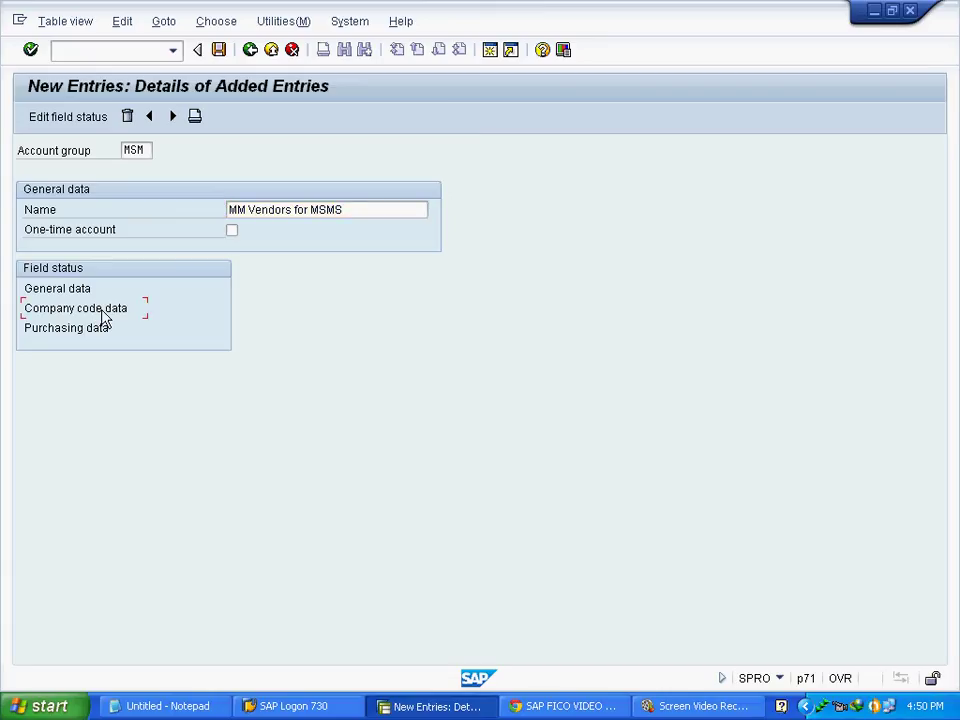
double_click(104, 318)
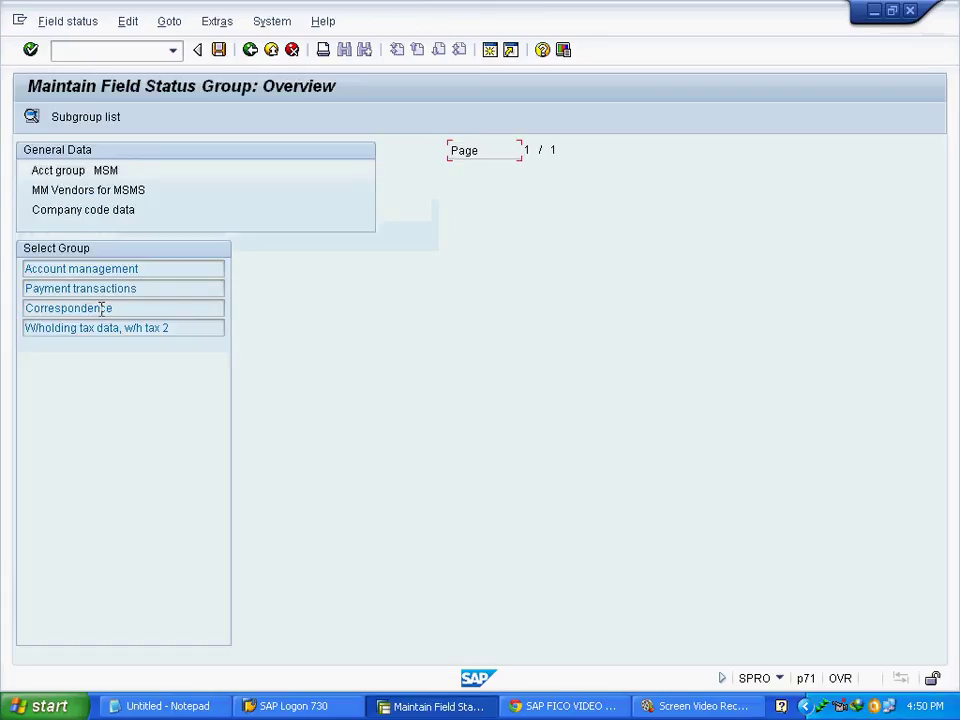
click(31, 117)
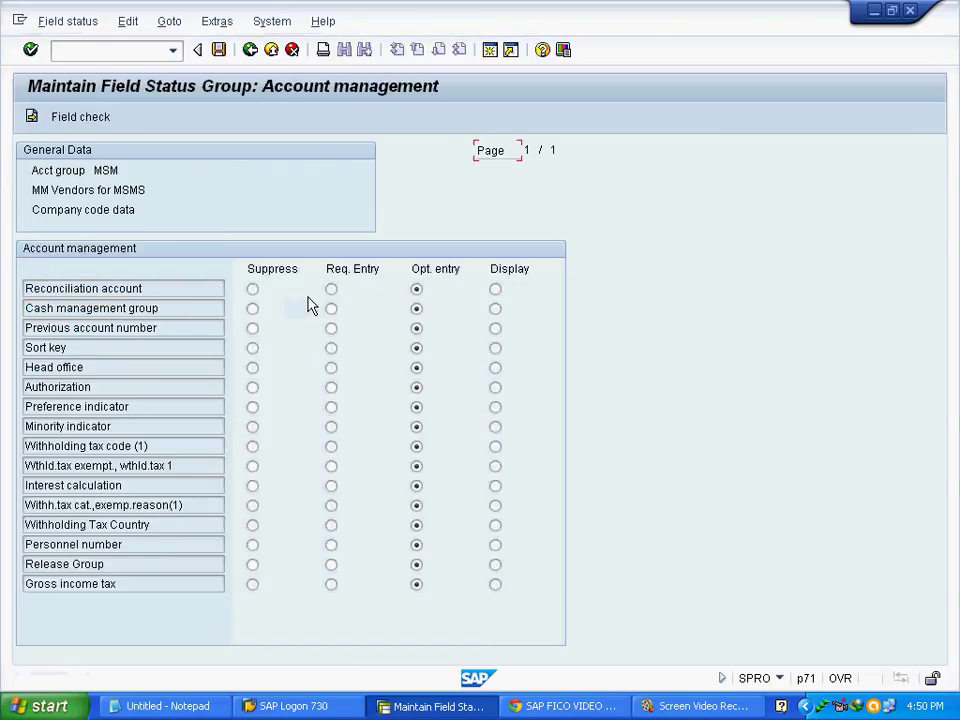
click(331, 289)
click(252, 308)
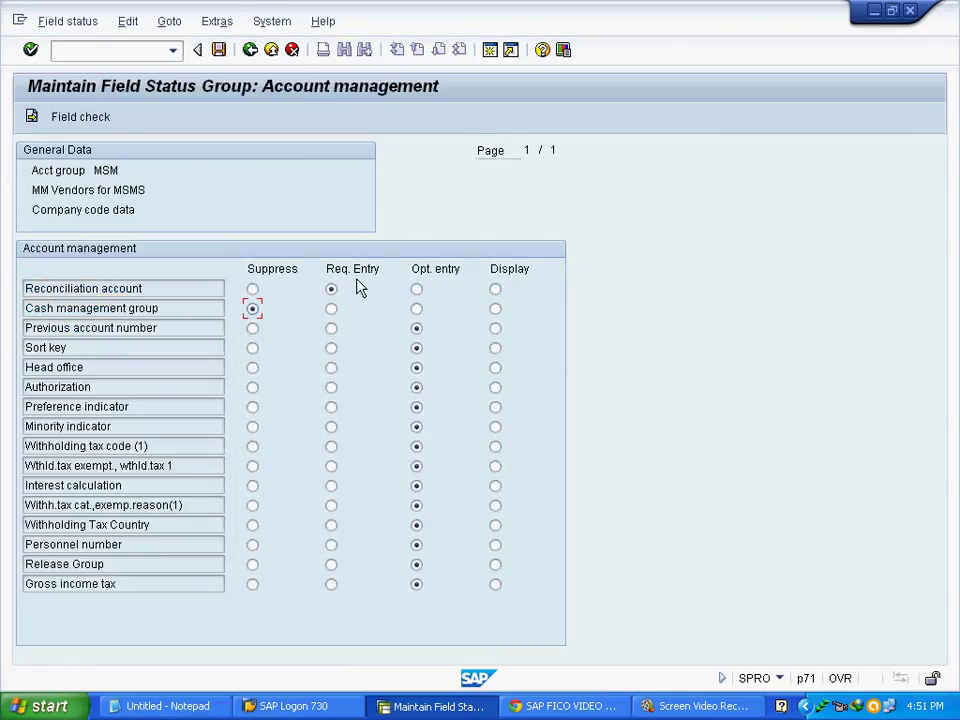
click(220, 52)
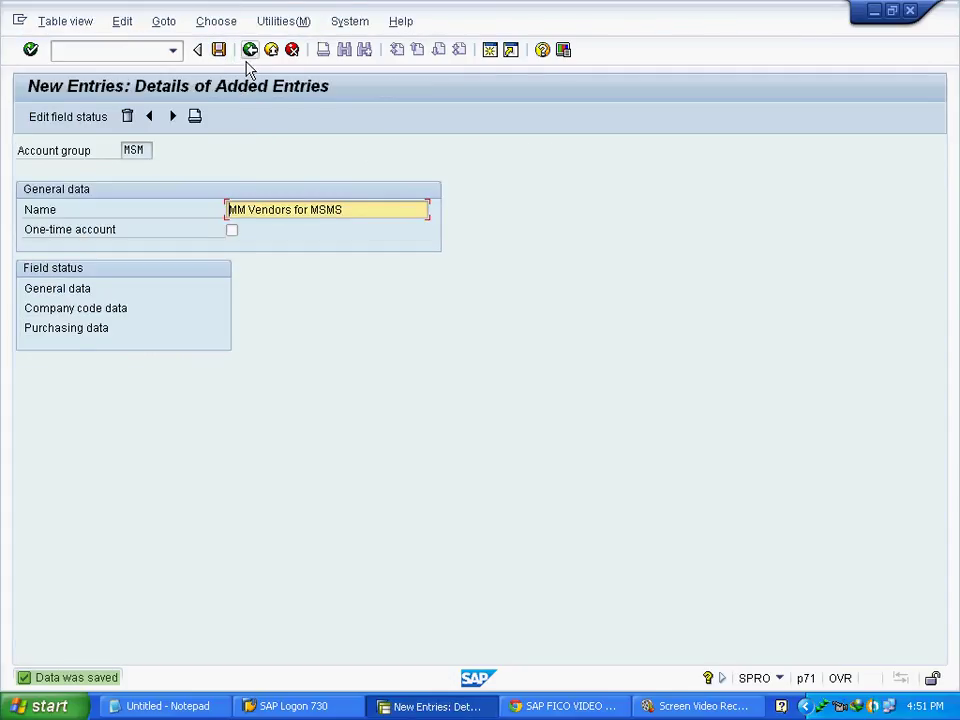
click(250, 56)
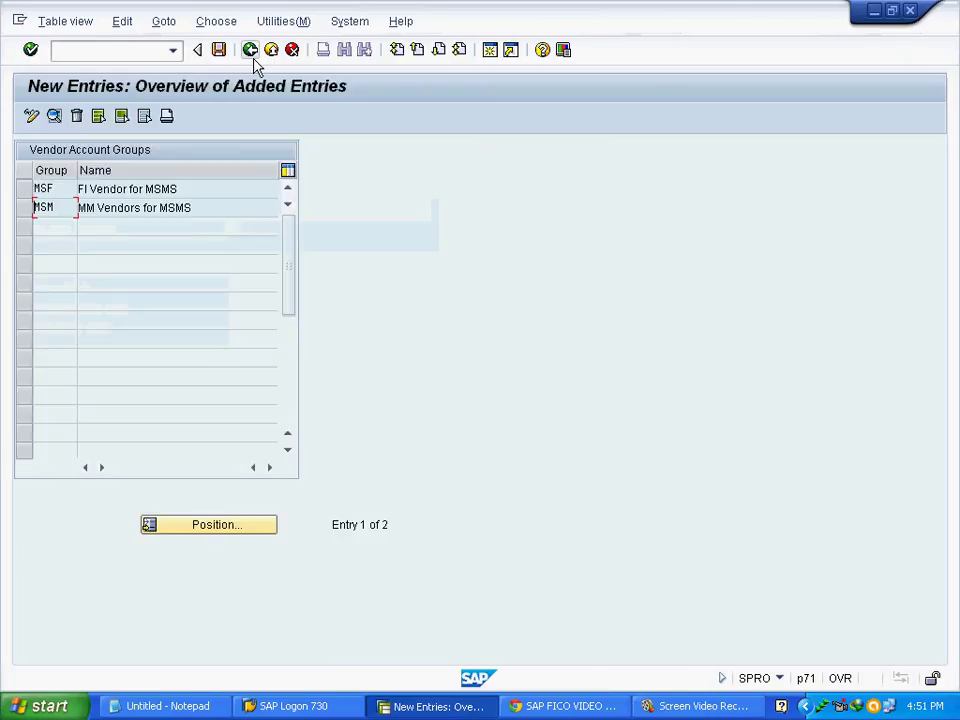
click(251, 51)
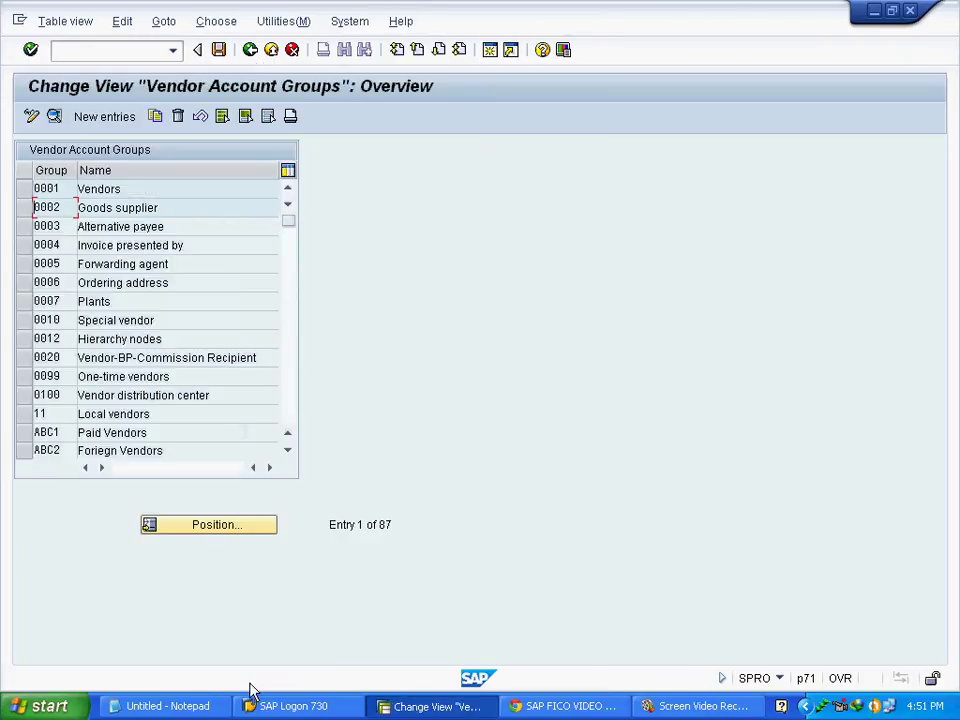
Check the next task in the Notepad checklist and, back in SAP, open Create Number Ranges for Vendor Accounts to change the intervals.
click(199, 706)
drag(8, 123, 722, 120)
click(690, 138)
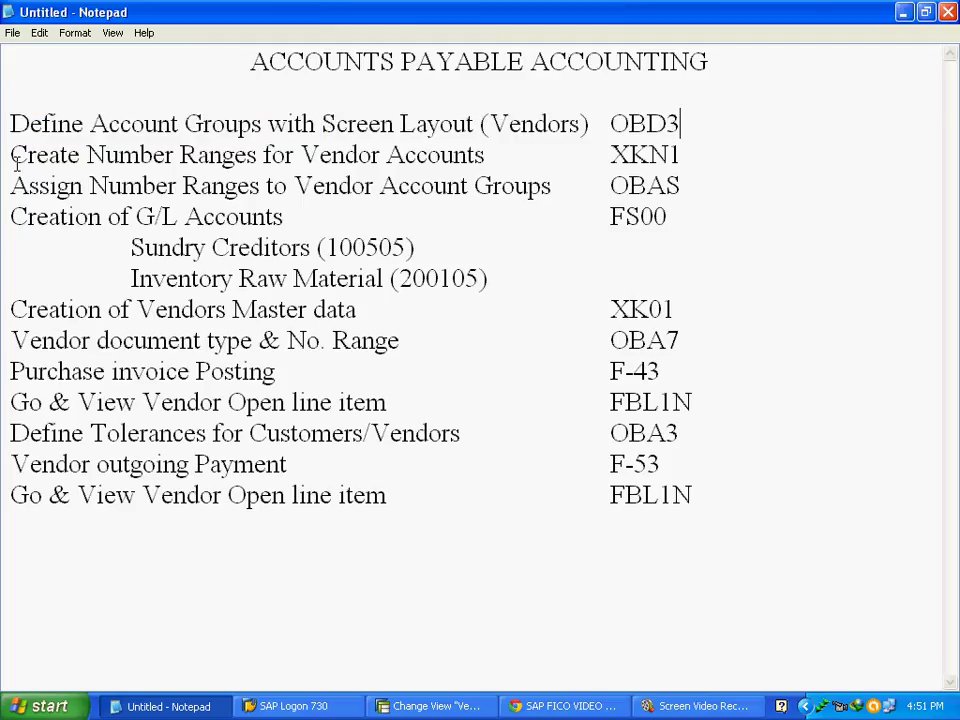
drag(12, 156, 690, 155)
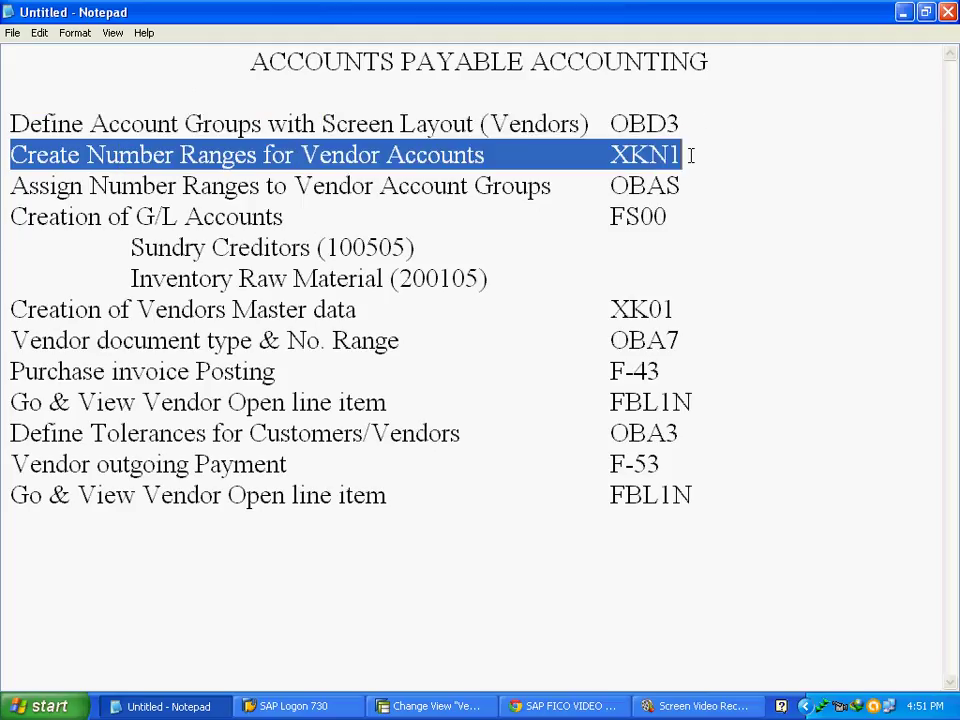
click(695, 158)
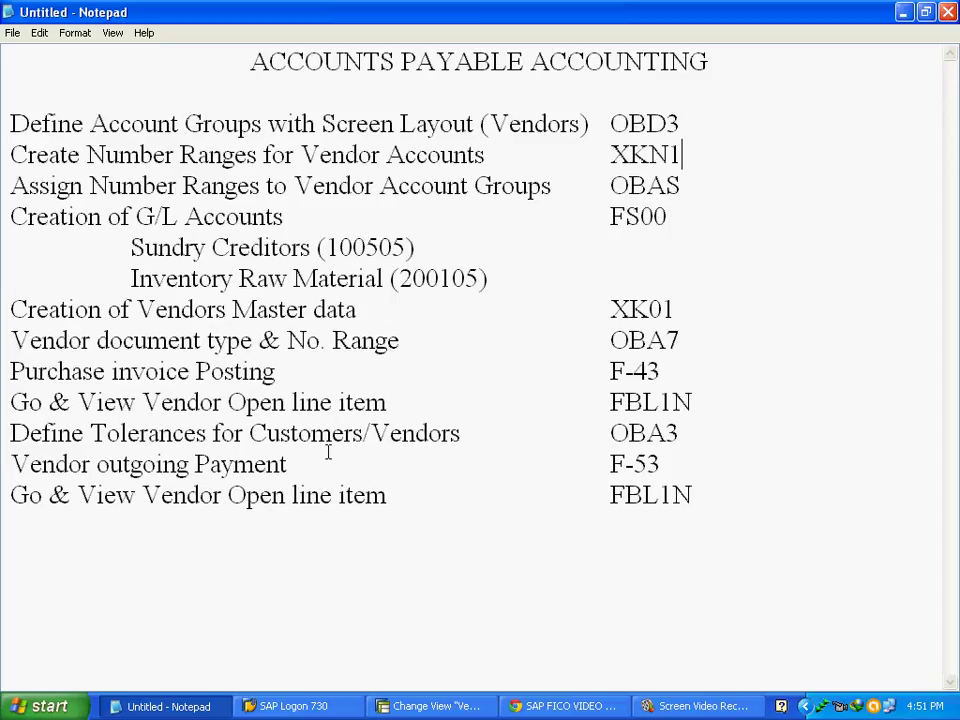
click(430, 706)
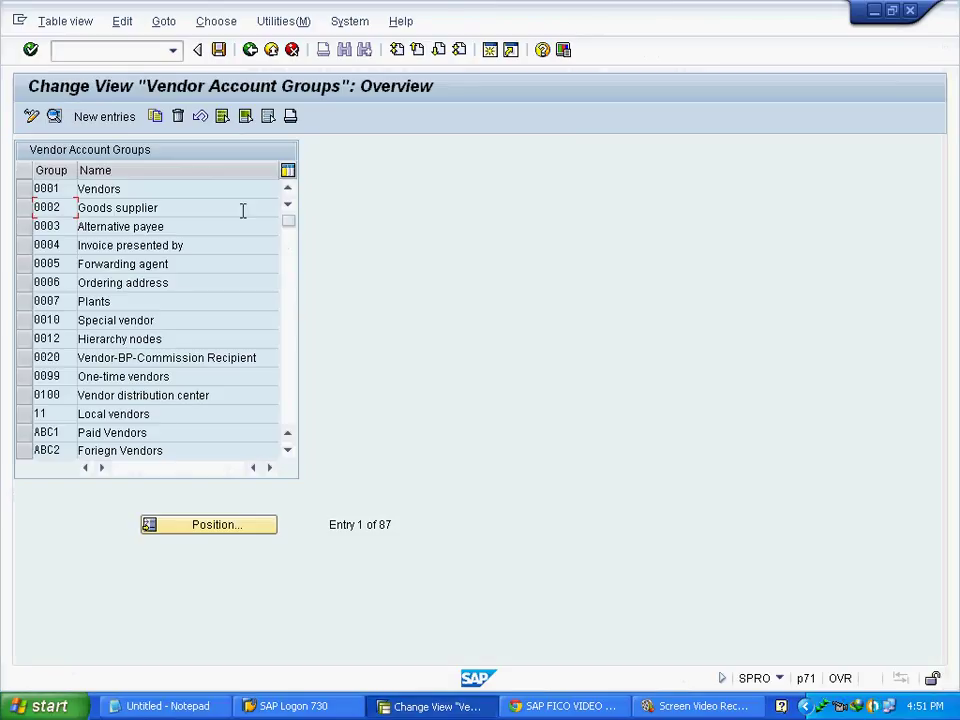
click(250, 49)
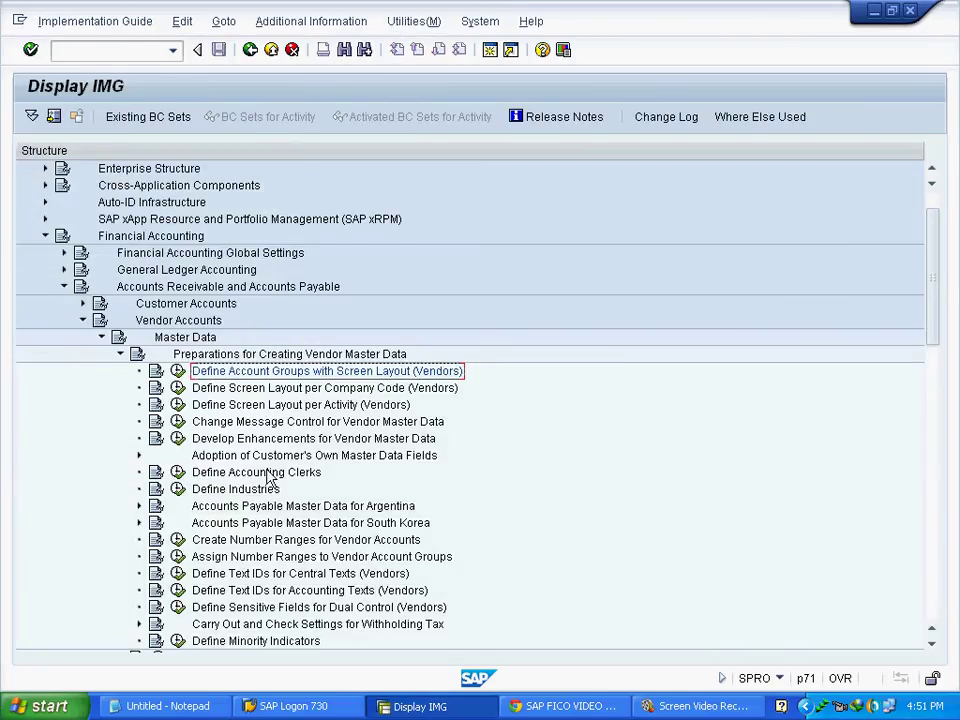
click(258, 540)
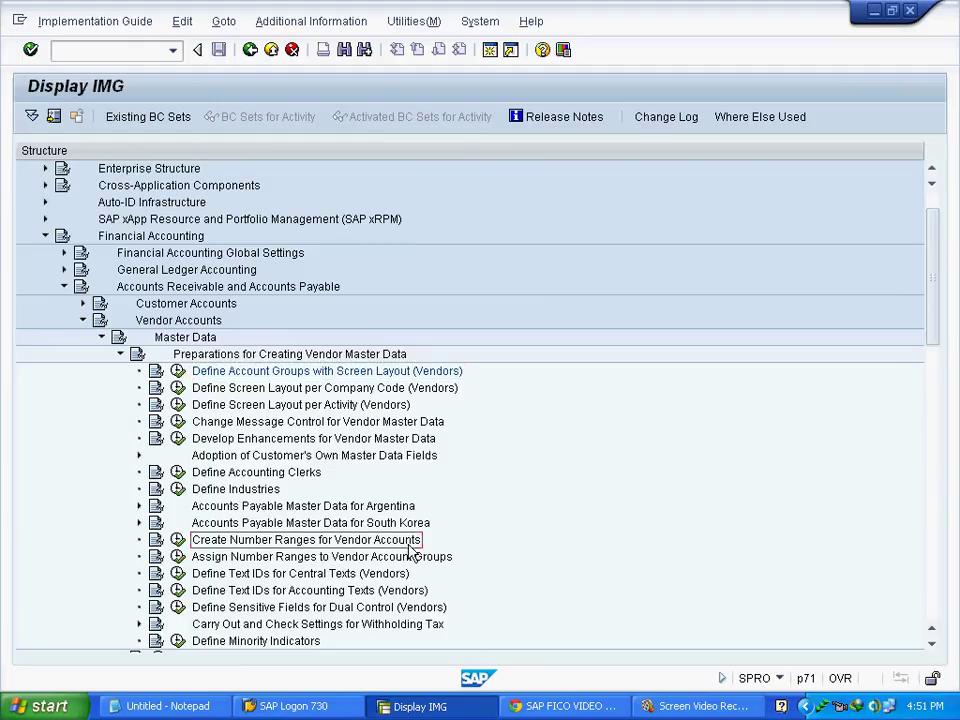
click(177, 540)
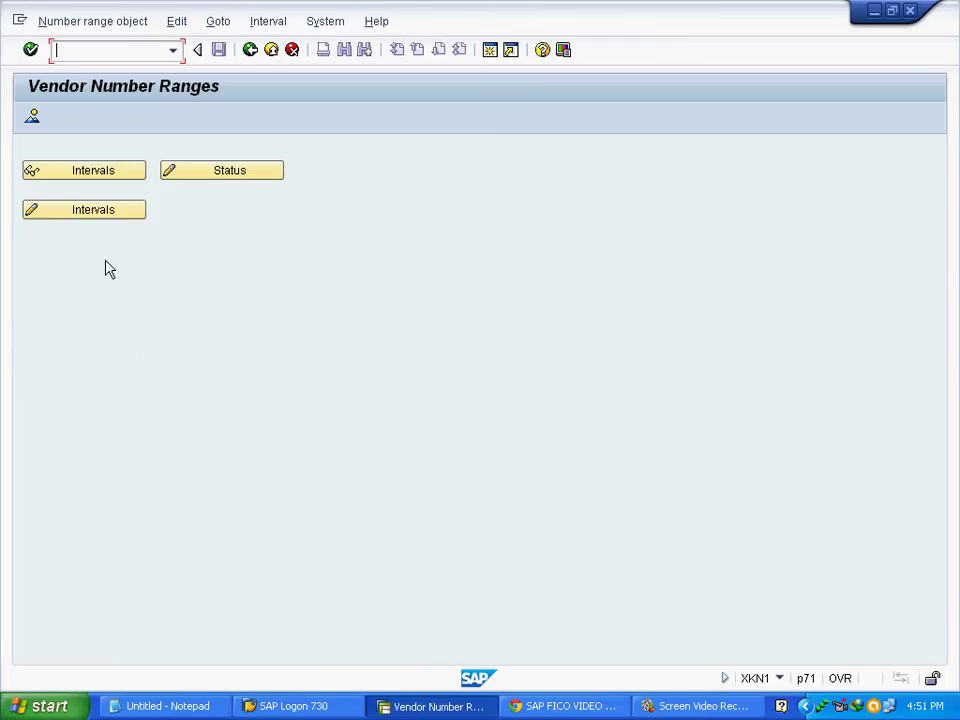
click(108, 222)
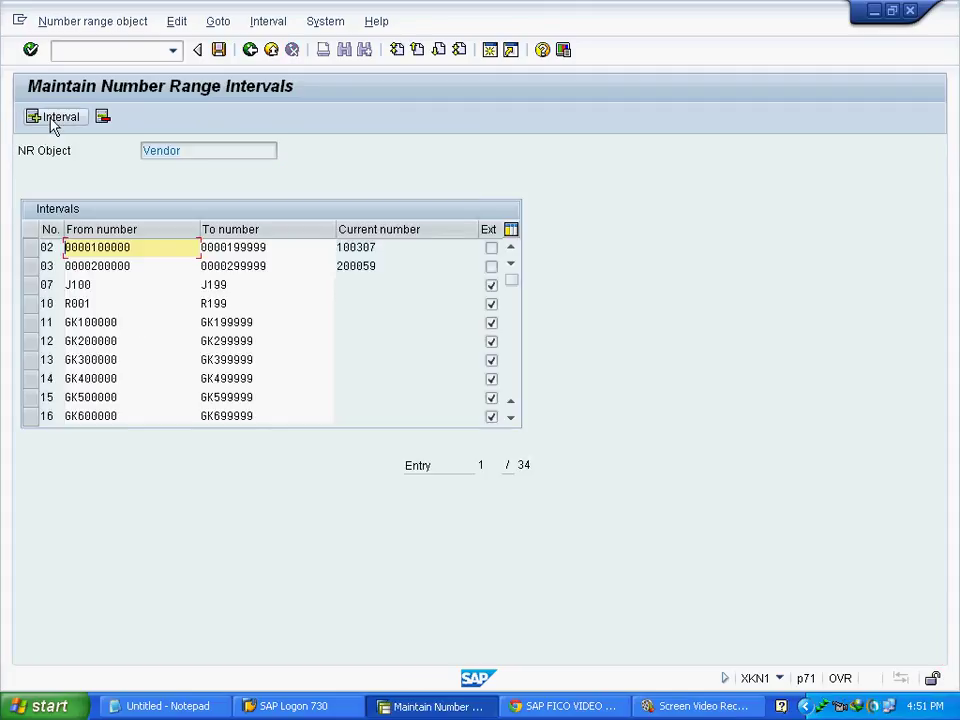
Insert a vendor number range interval MS from 700001 to 700100, choosing the start from the free intervals.
click(55, 117)
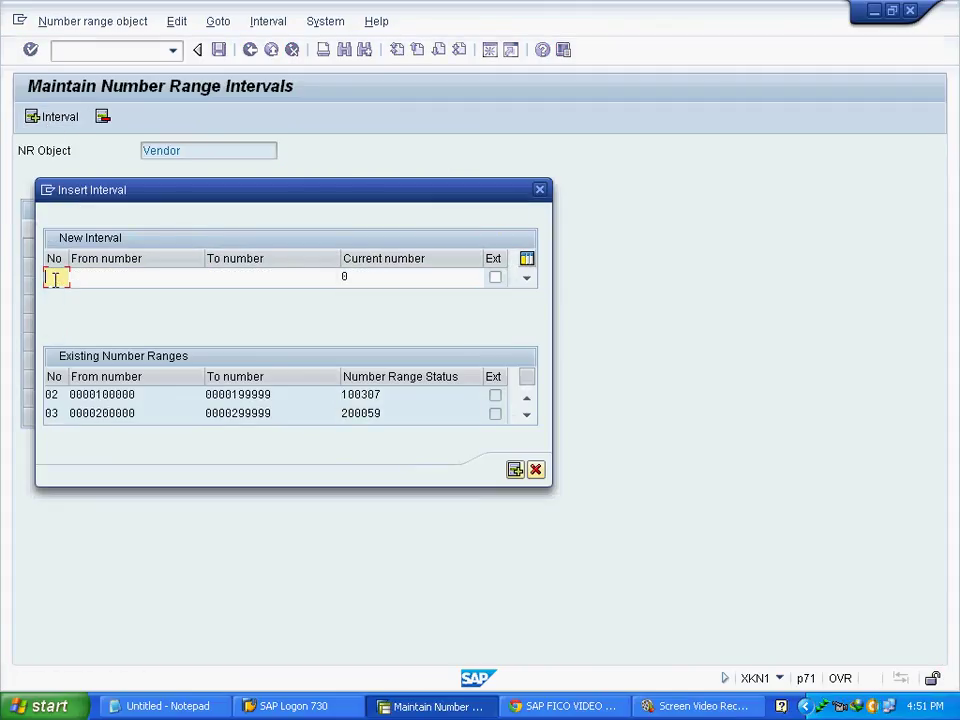
click(54, 277)
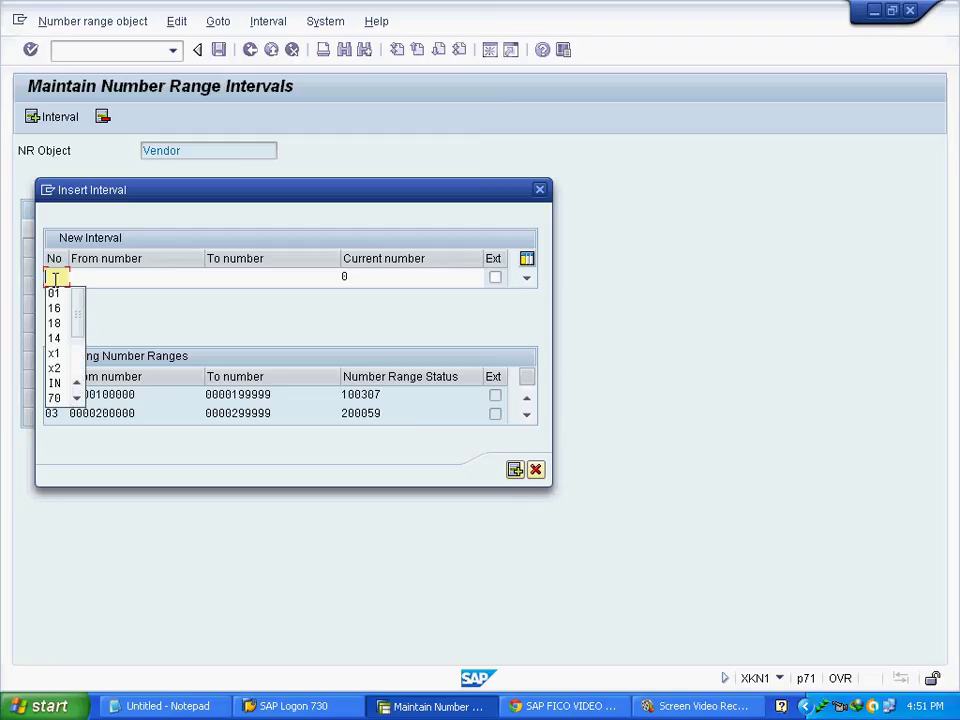
text(MS)
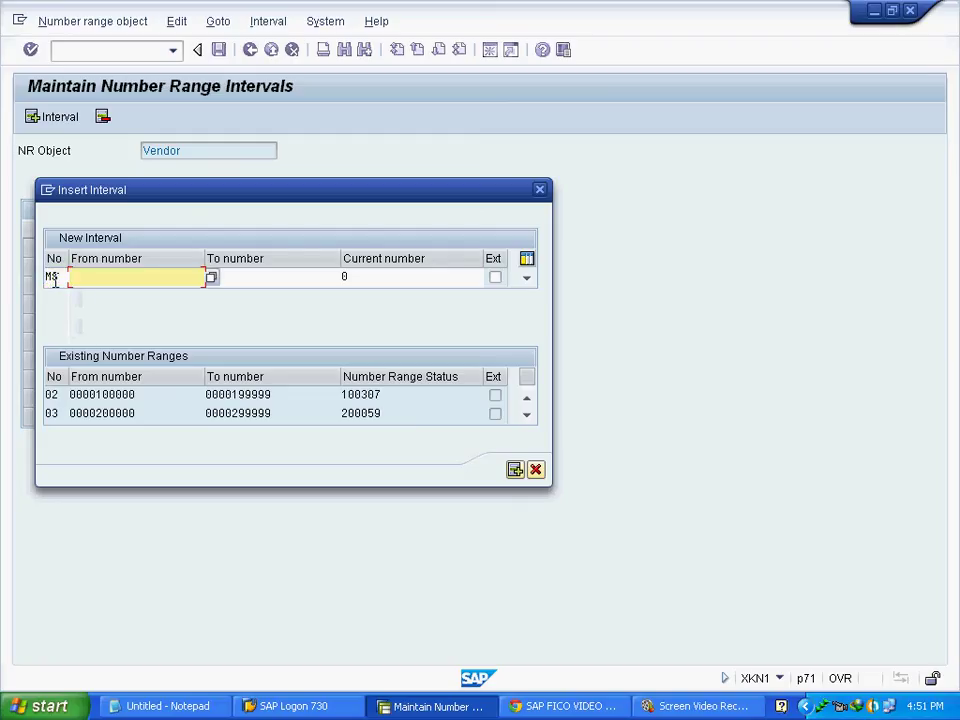
click(213, 278)
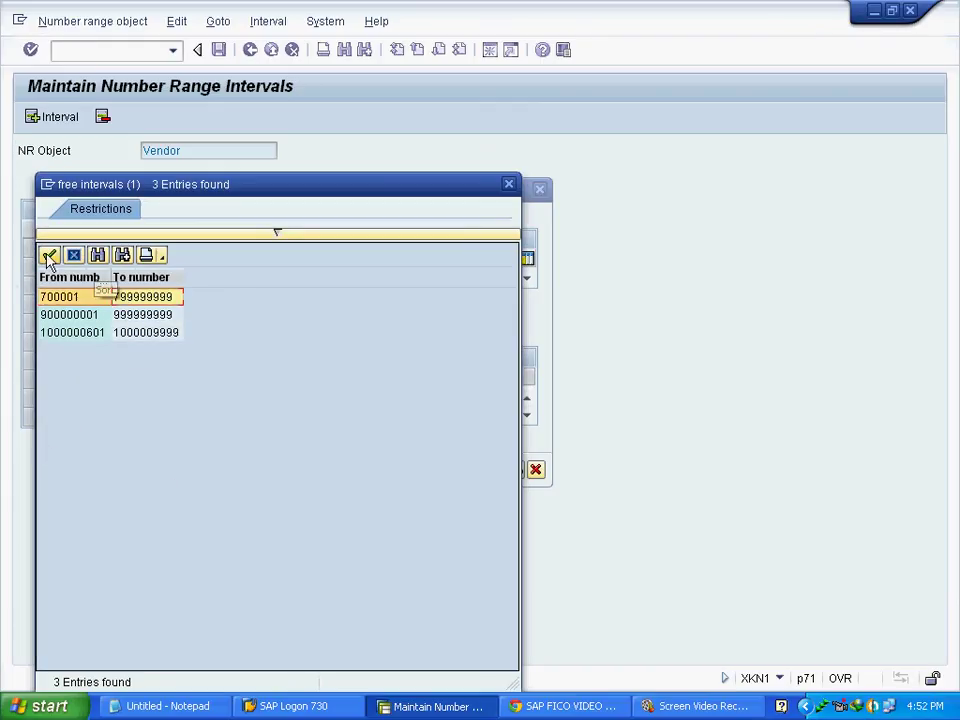
double_click(124, 301)
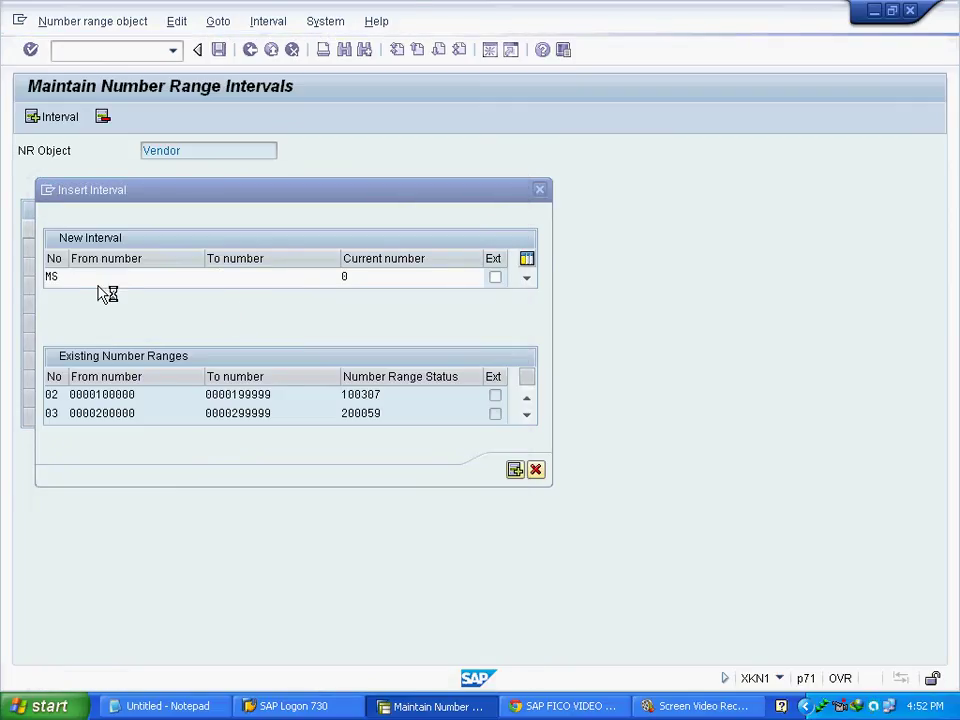
double_click(275, 277)
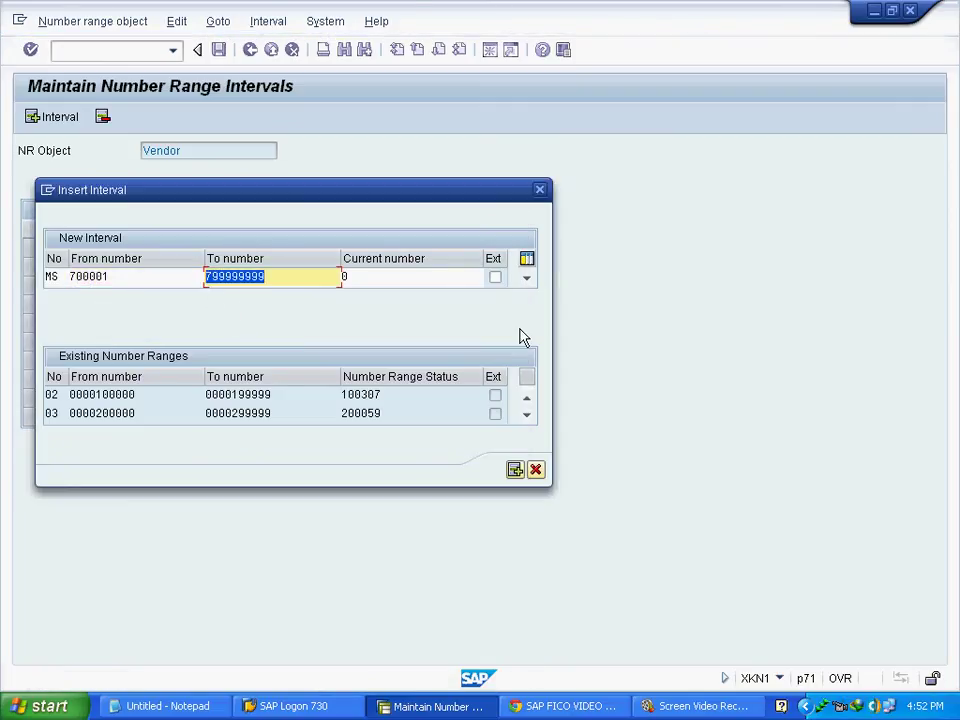
text(7)
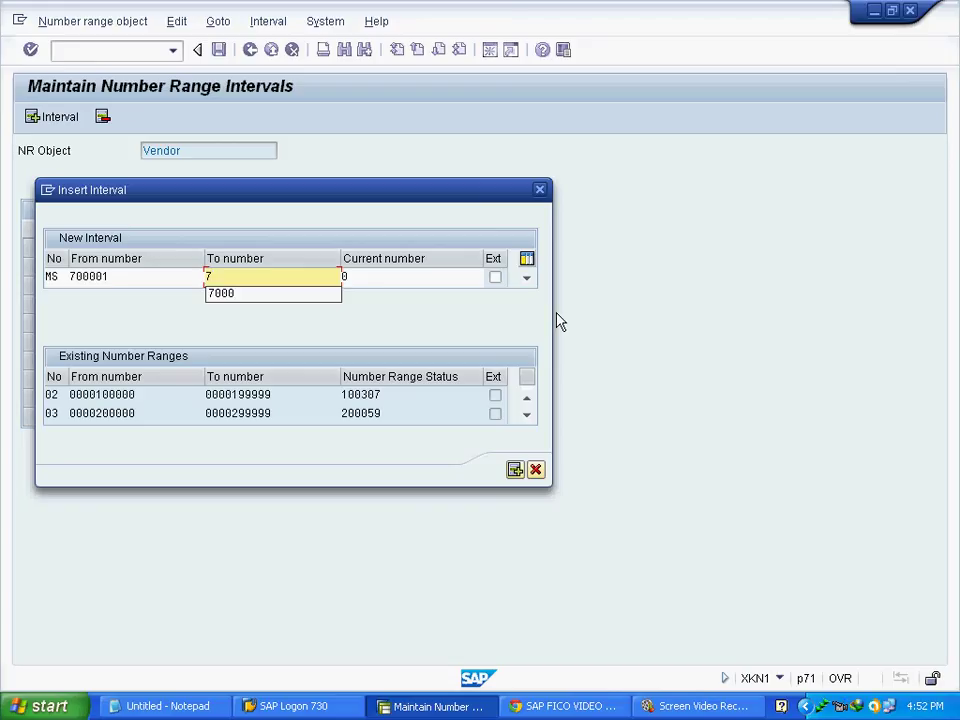
text(00100)
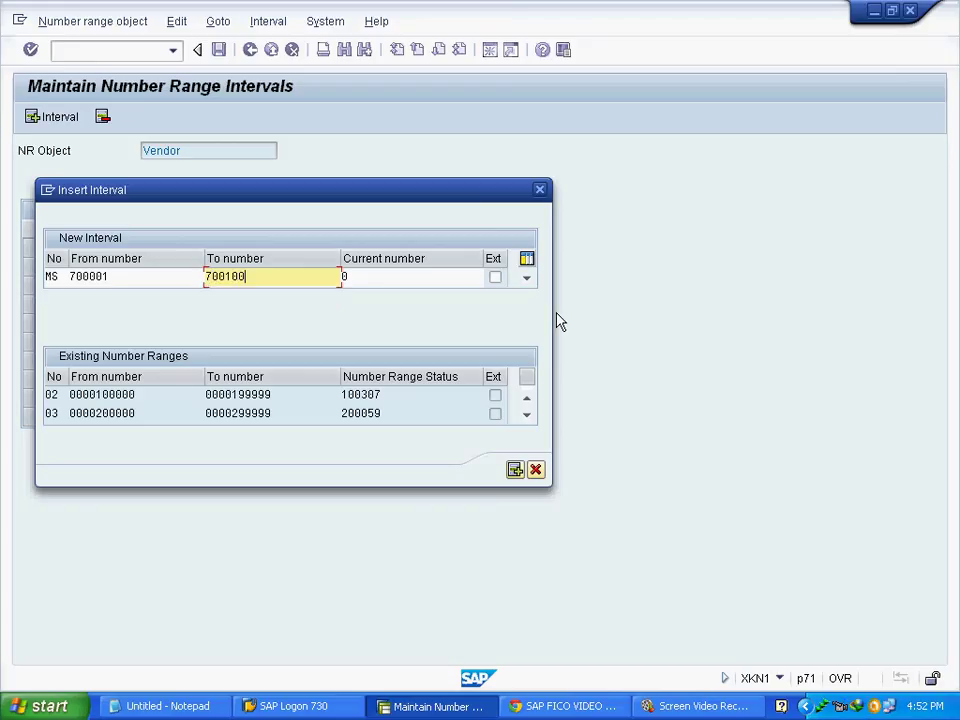
click(515, 470)
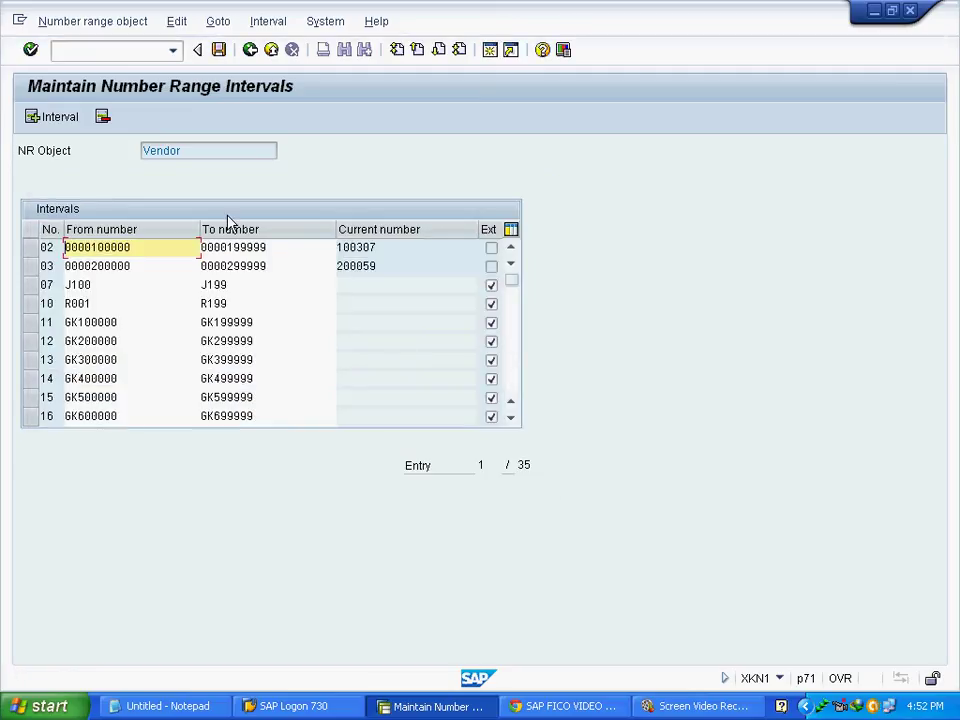
Save the vendor number range intervals, accept the transport notice and return to the implementation guide.
click(220, 50)
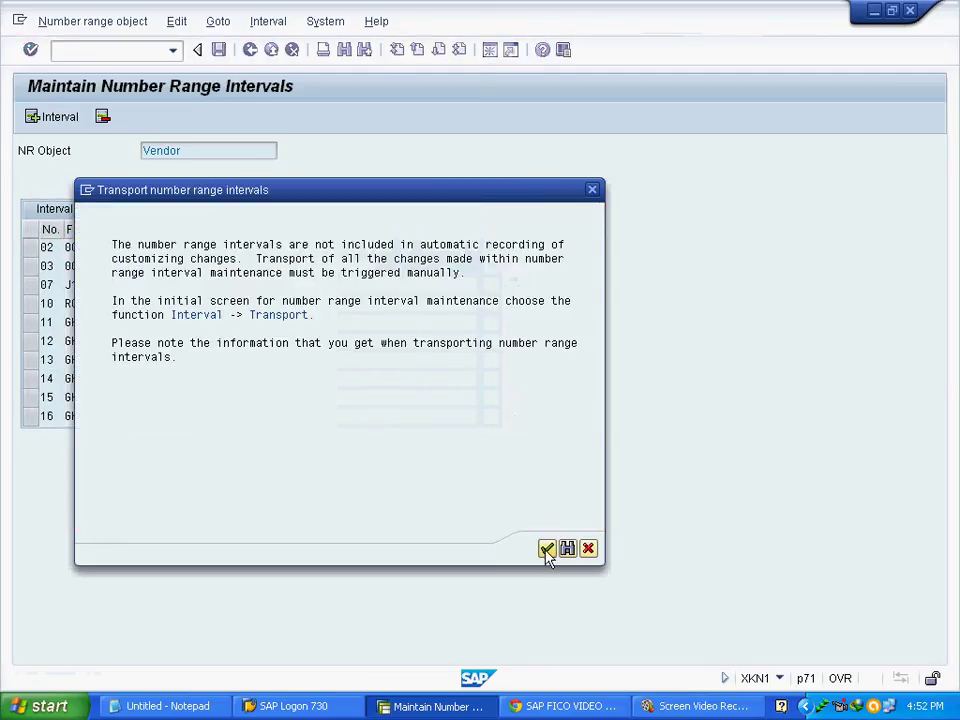
click(547, 551)
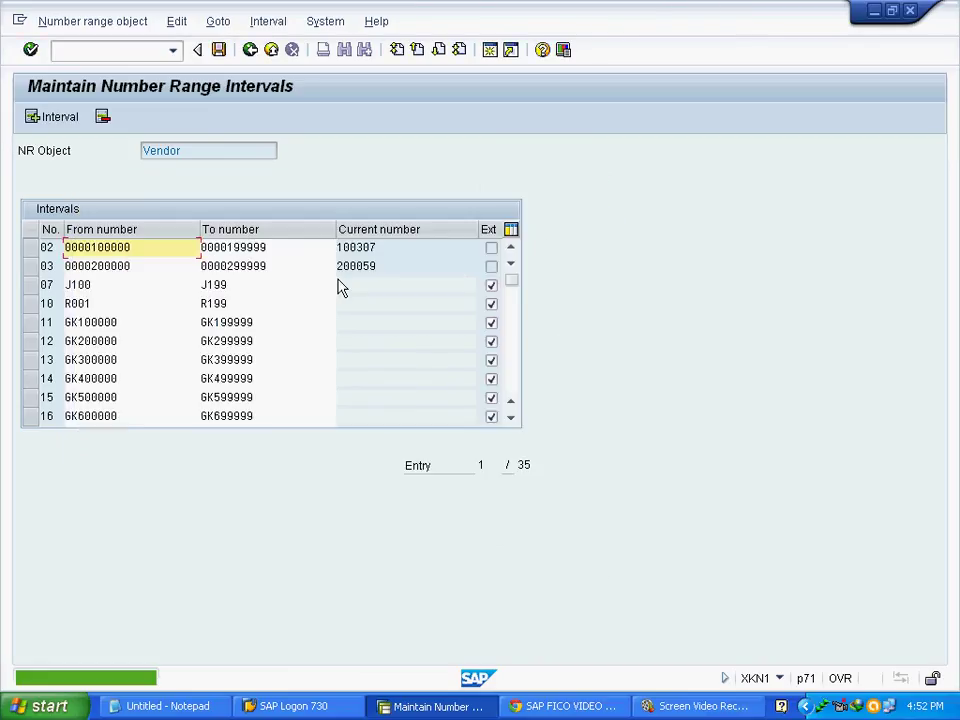
click(256, 55)
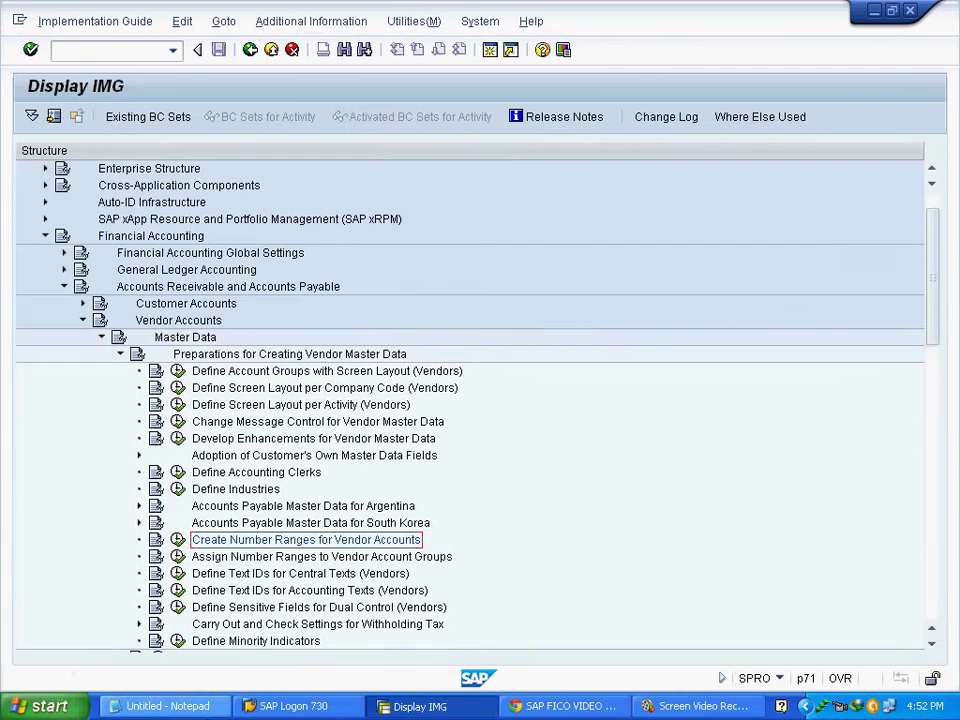
Check the following task in the Notepad checklist and open Assign Number Ranges to Vendor Account Groups in SAP's implementation guide.
click(160, 706)
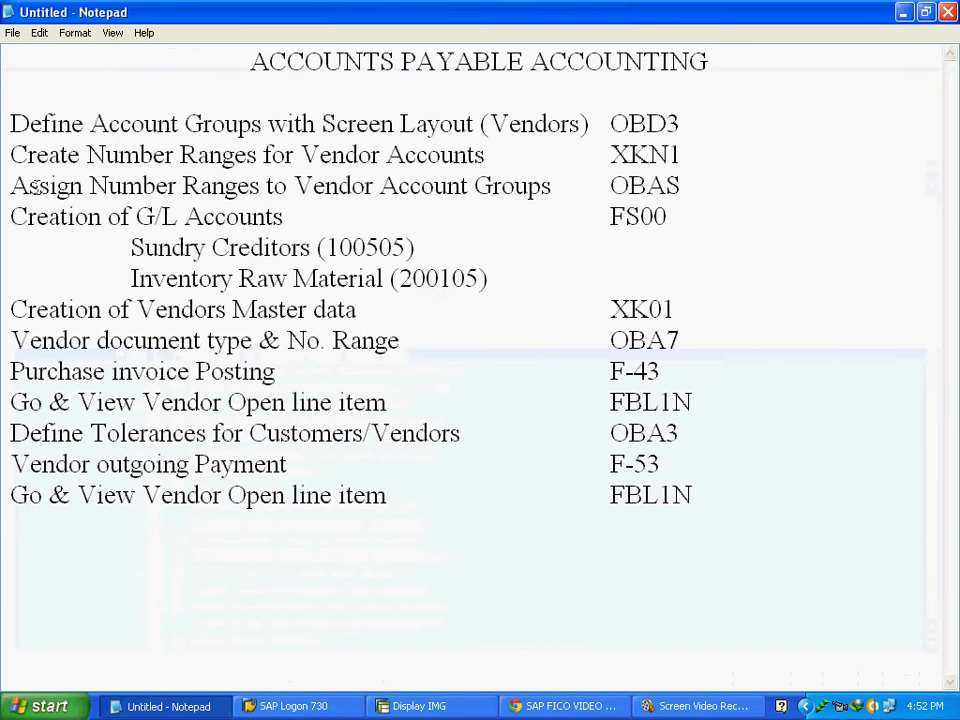
drag(9, 185, 688, 181)
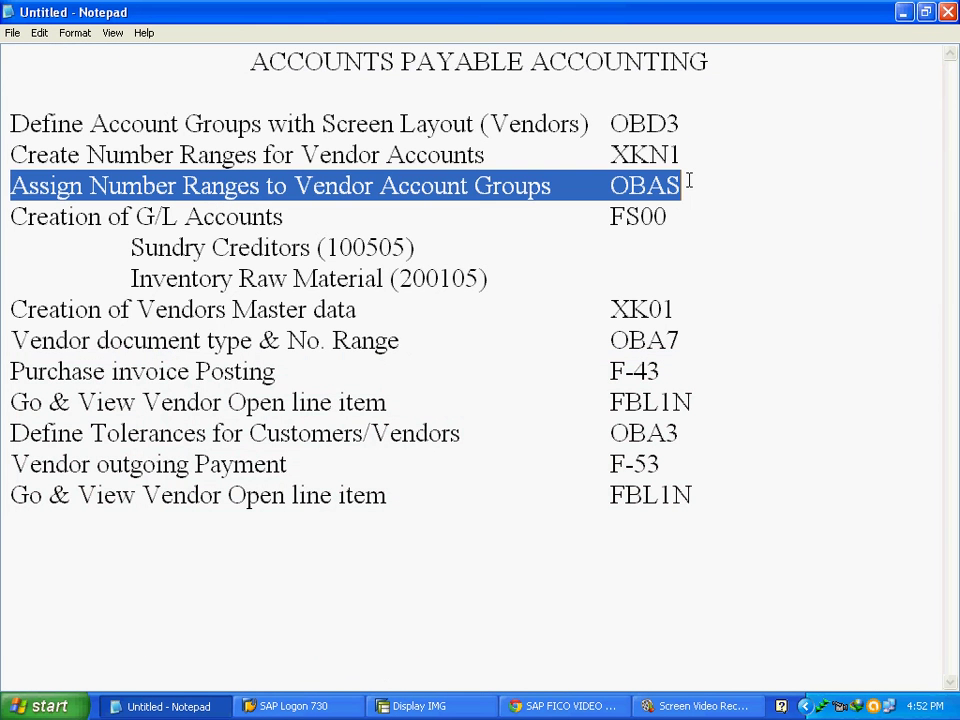
click(688, 195)
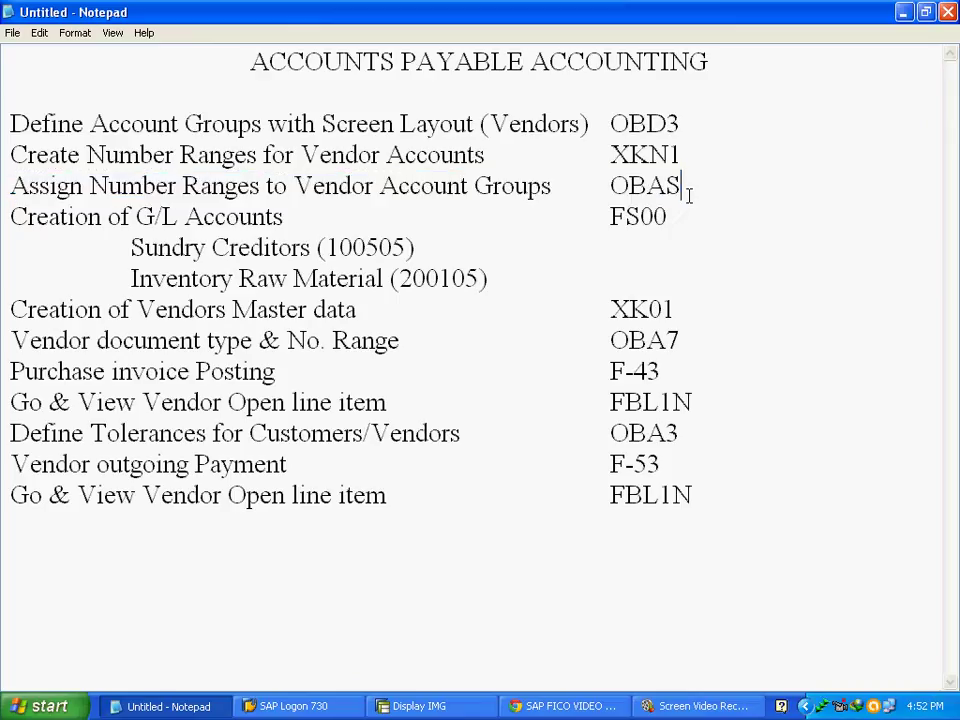
click(425, 706)
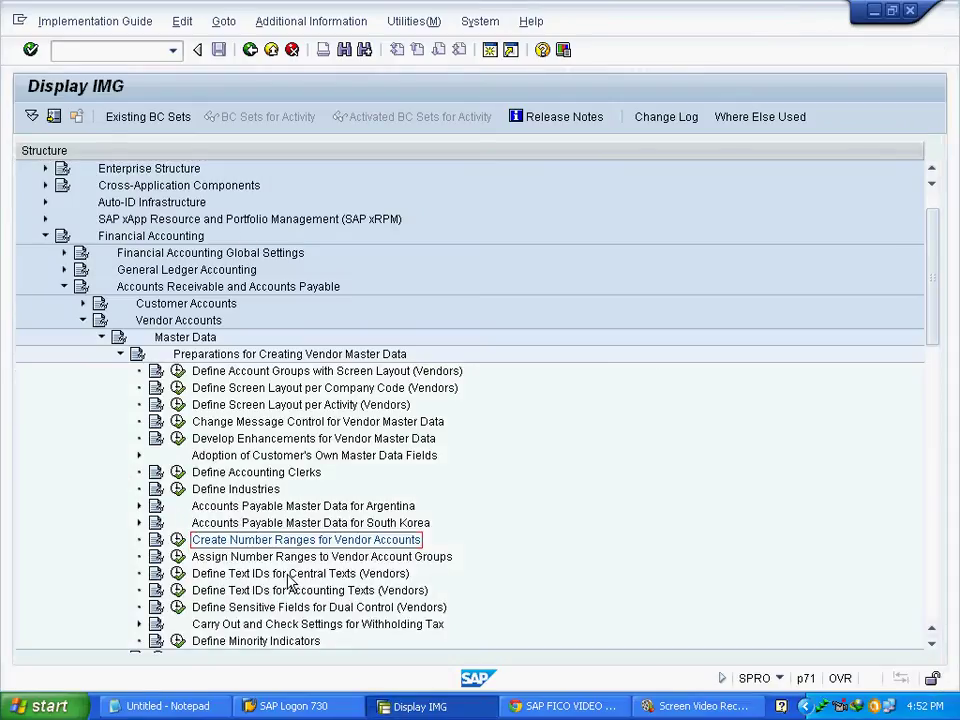
click(262, 560)
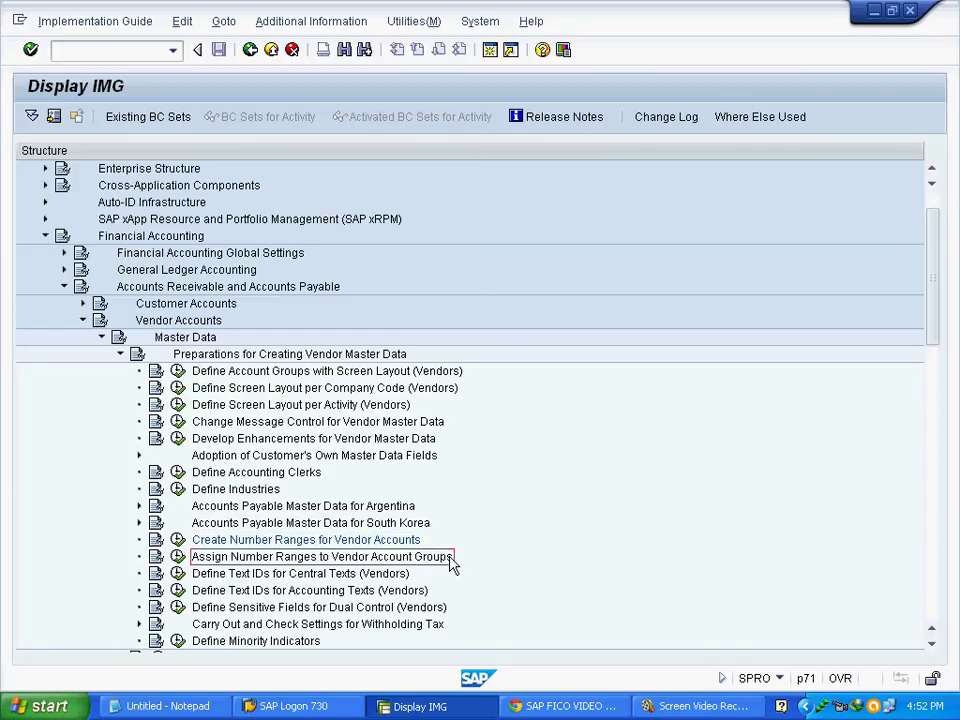
click(178, 557)
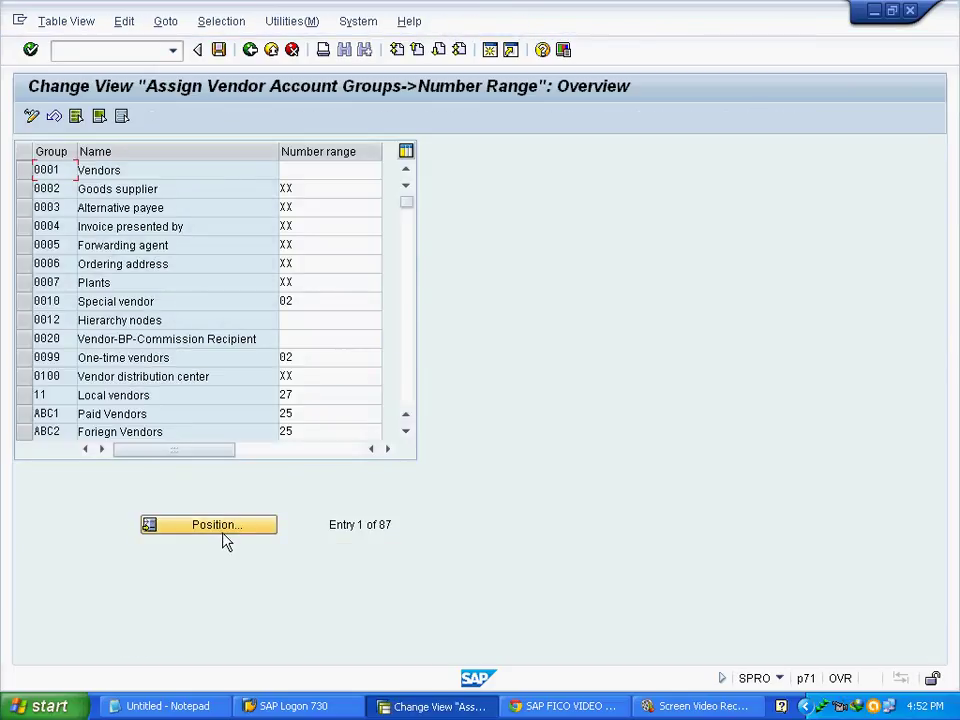
Position the vendor account group list at group MSF, finding it by searching the account group entries for msf.
click(225, 536)
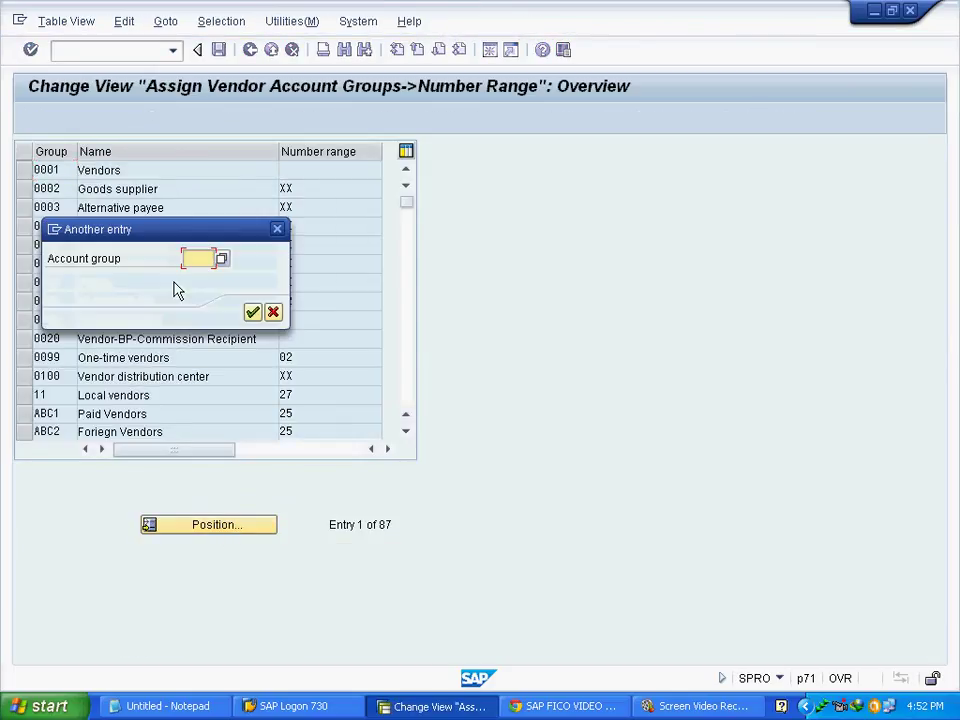
click(221, 260)
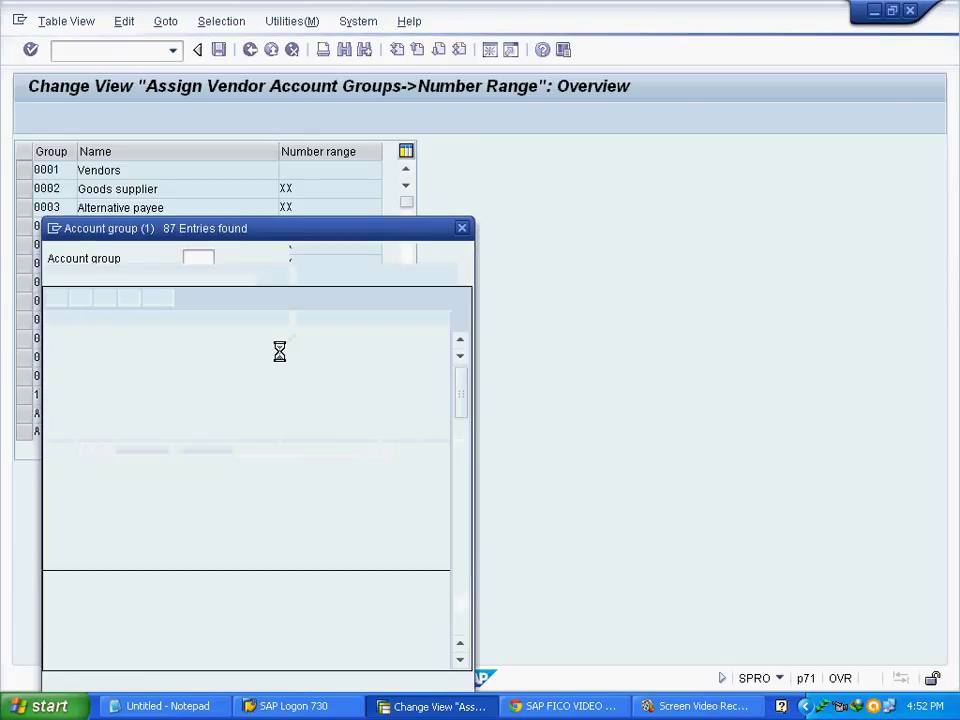
click(104, 299)
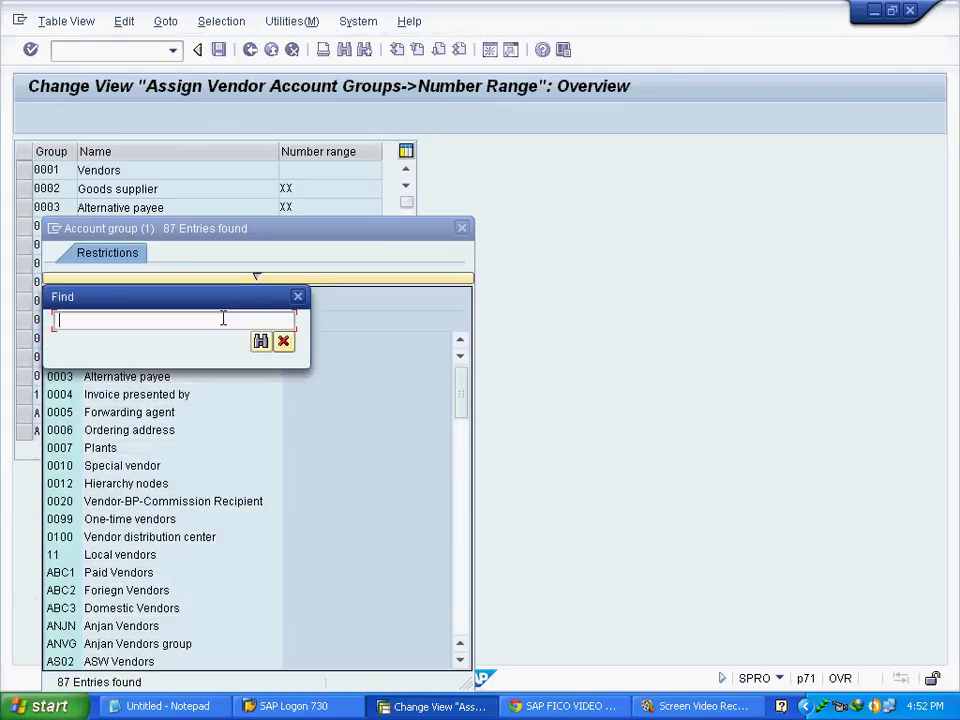
text(msf)
key(Return)
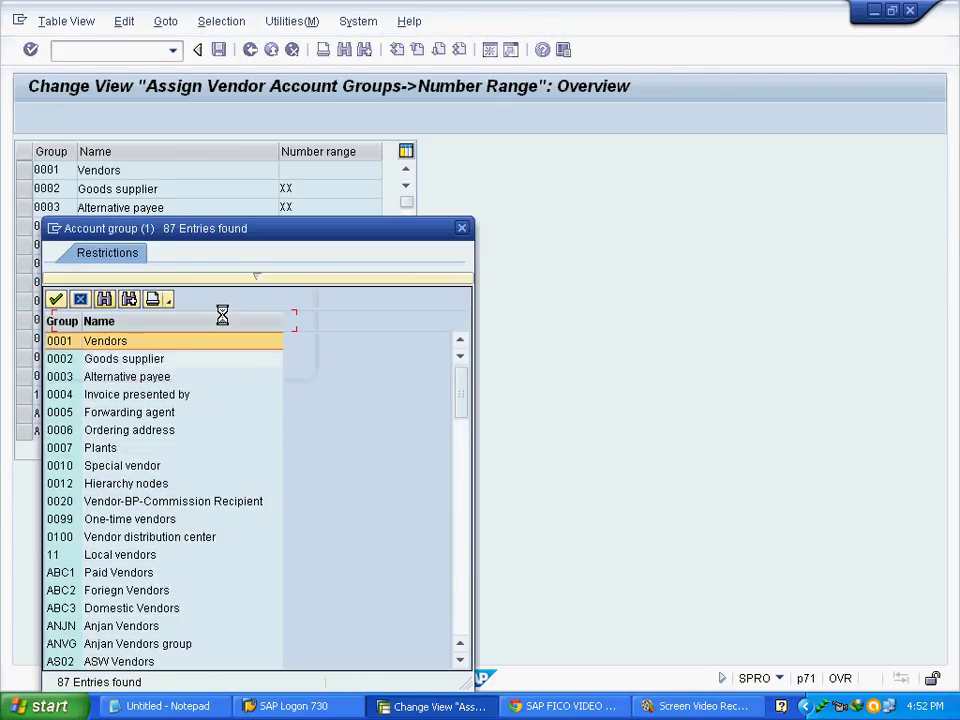
double_click(125, 343)
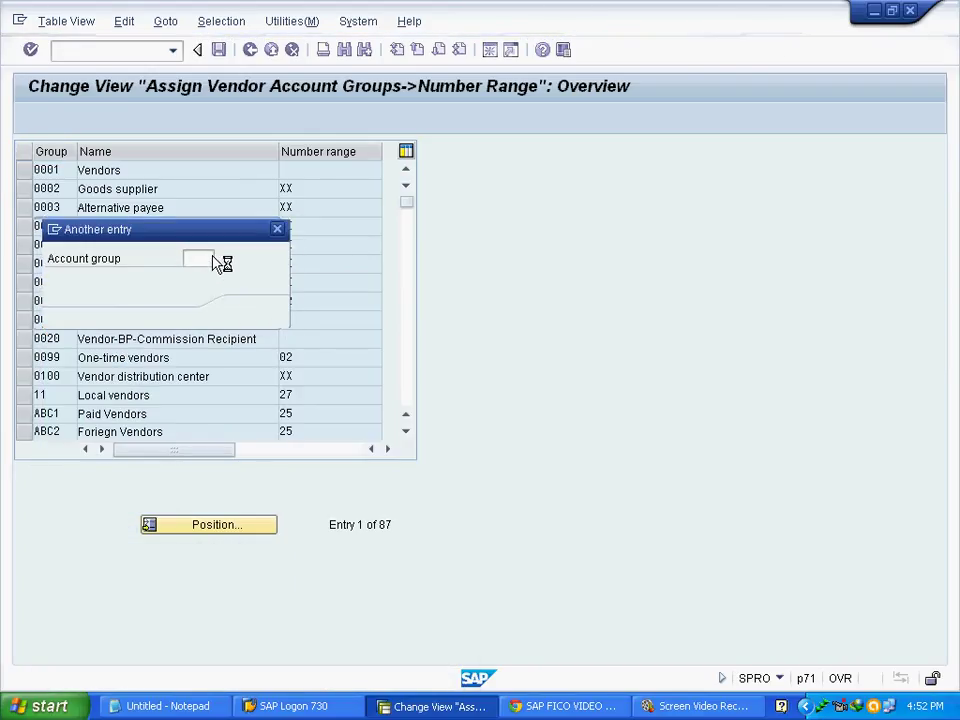
key(Return)
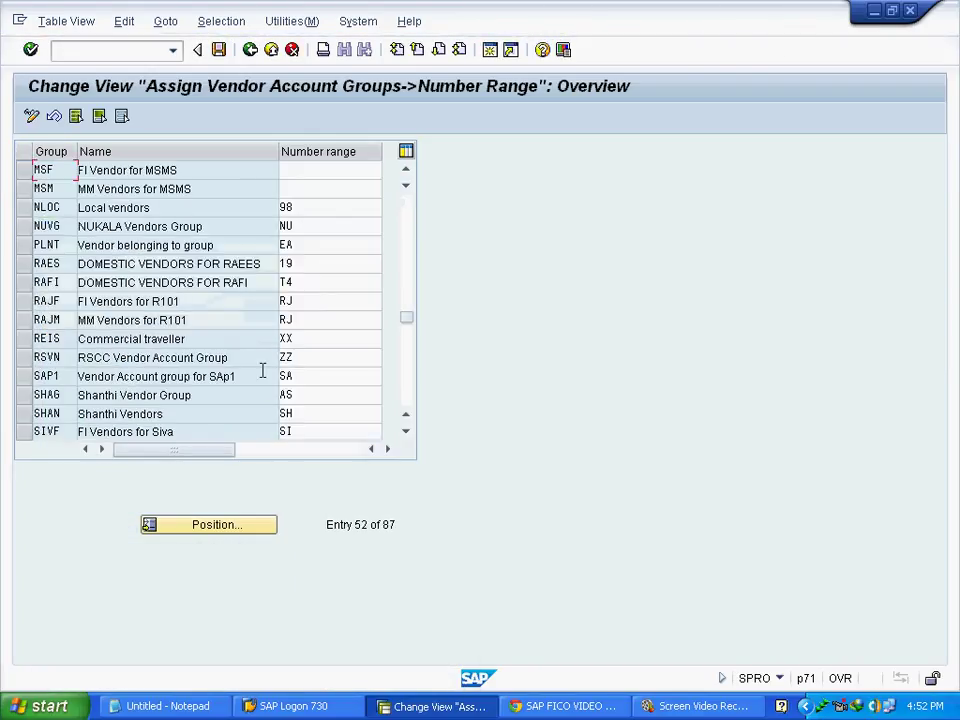
Assign number range MS to vendor account groups MSF and MSM and save the assignment under customizing request ECCK900623.
click(25, 172)
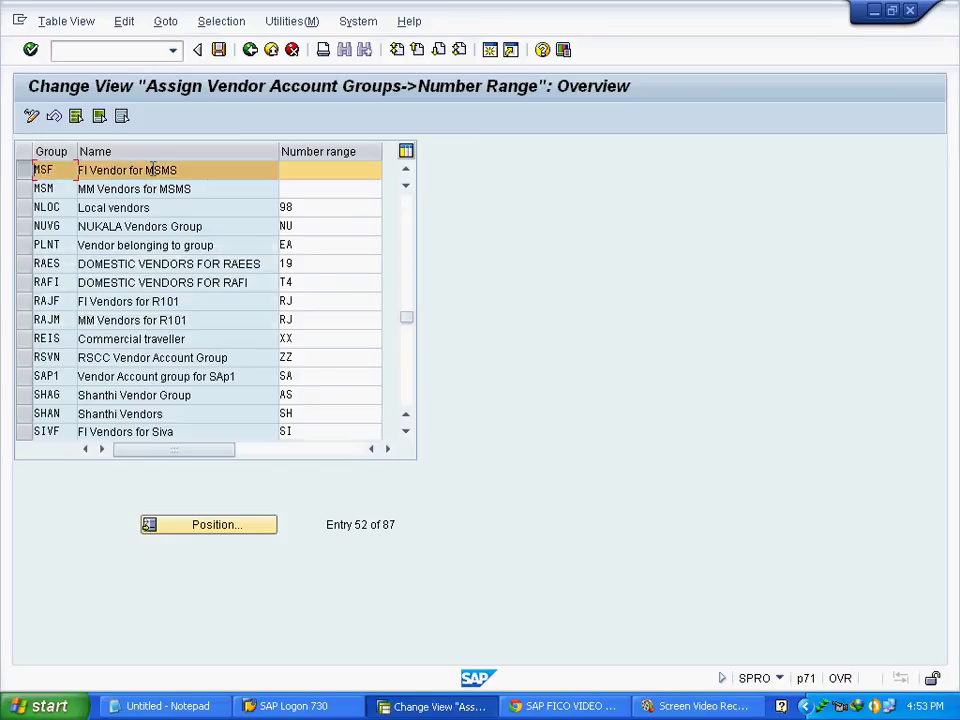
click(24, 189)
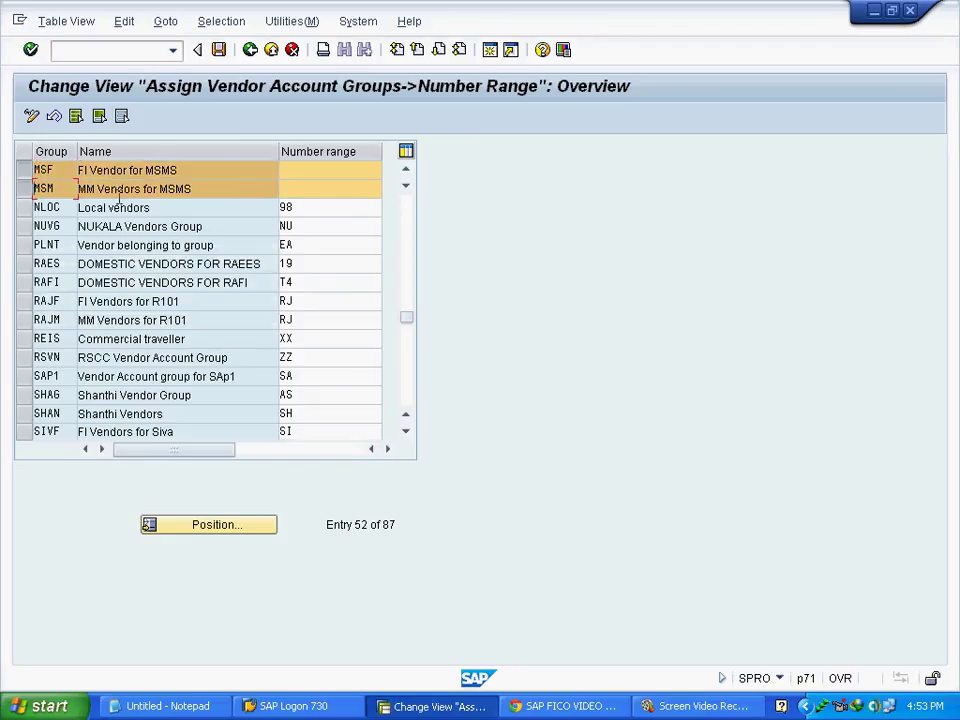
click(315, 172)
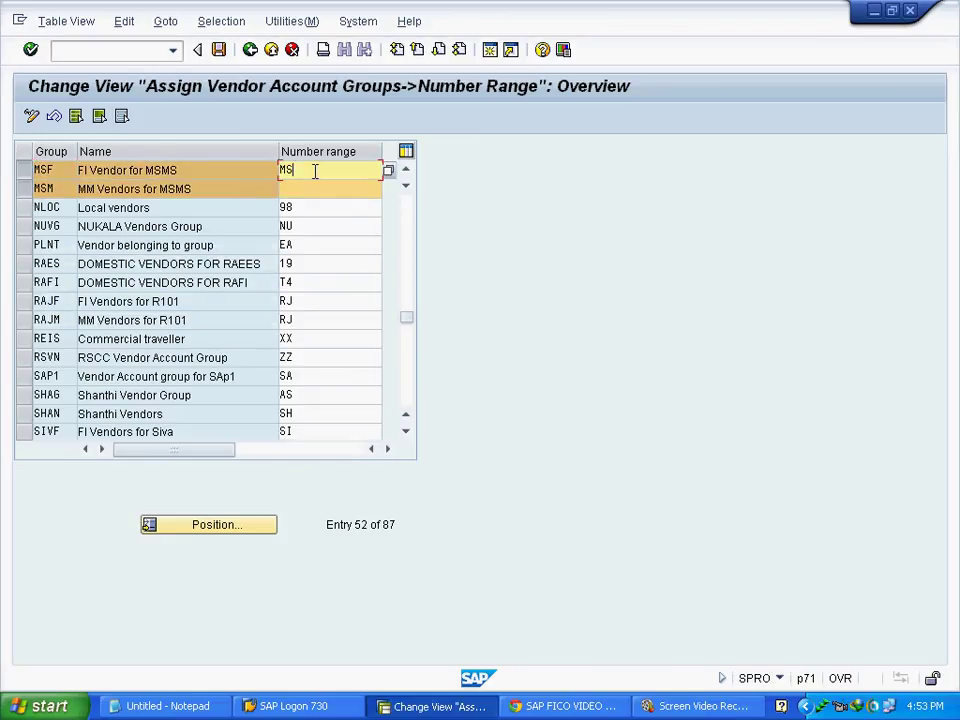
text(MS)
key(Tab)
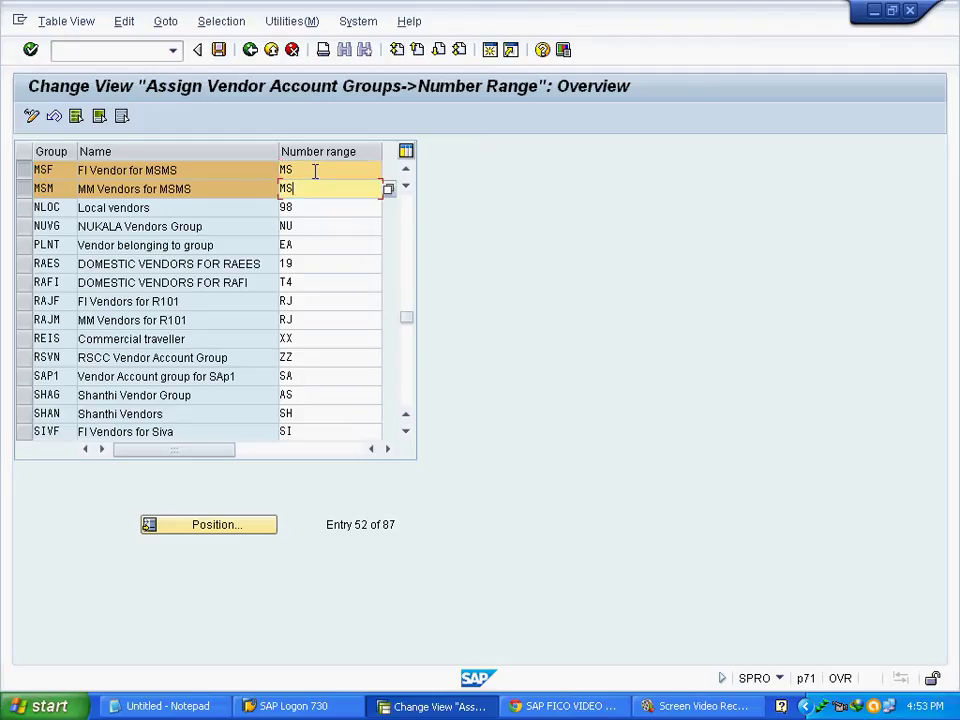
text(MS)
click(24, 189)
click(24, 170)
click(222, 50)
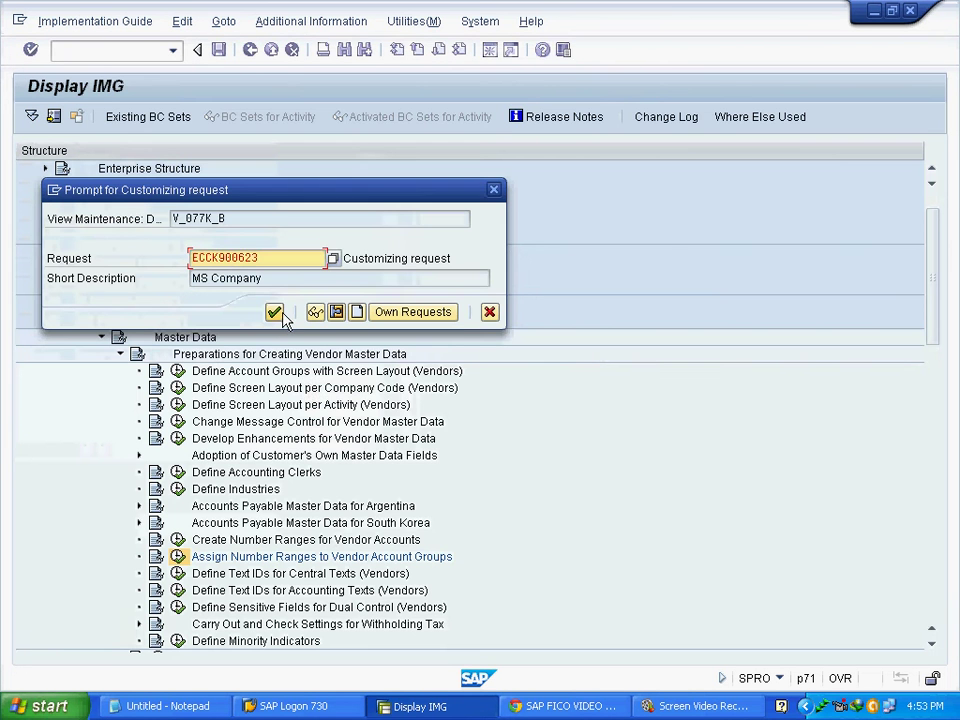
click(275, 313)
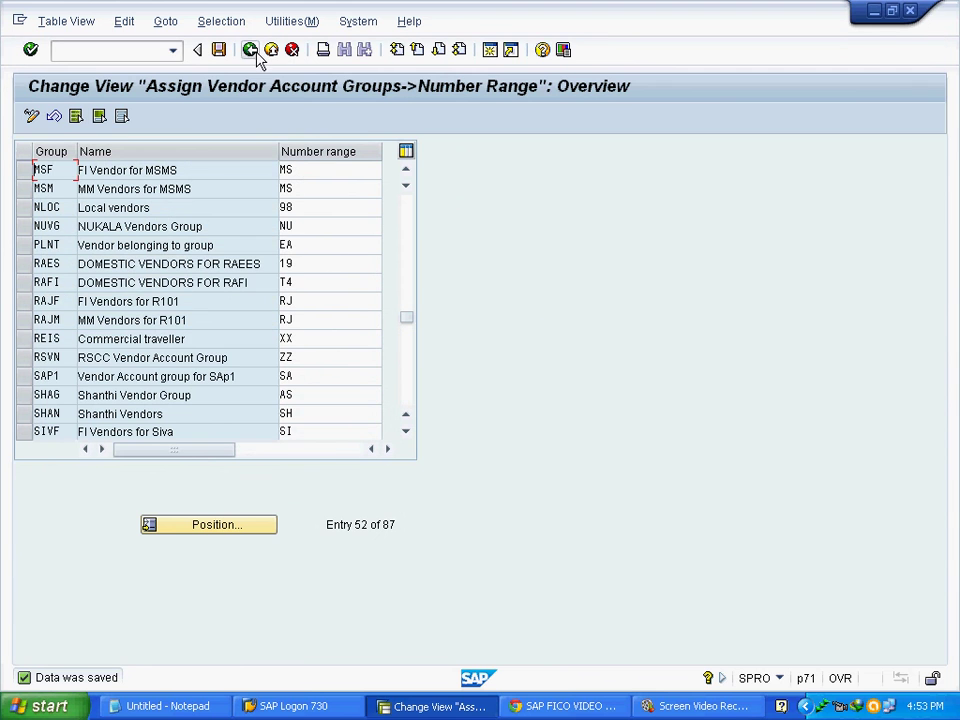
Check the G/L account creation task in the Notepad checklist and, back in SAP, open transaction FS00.
click(170, 706)
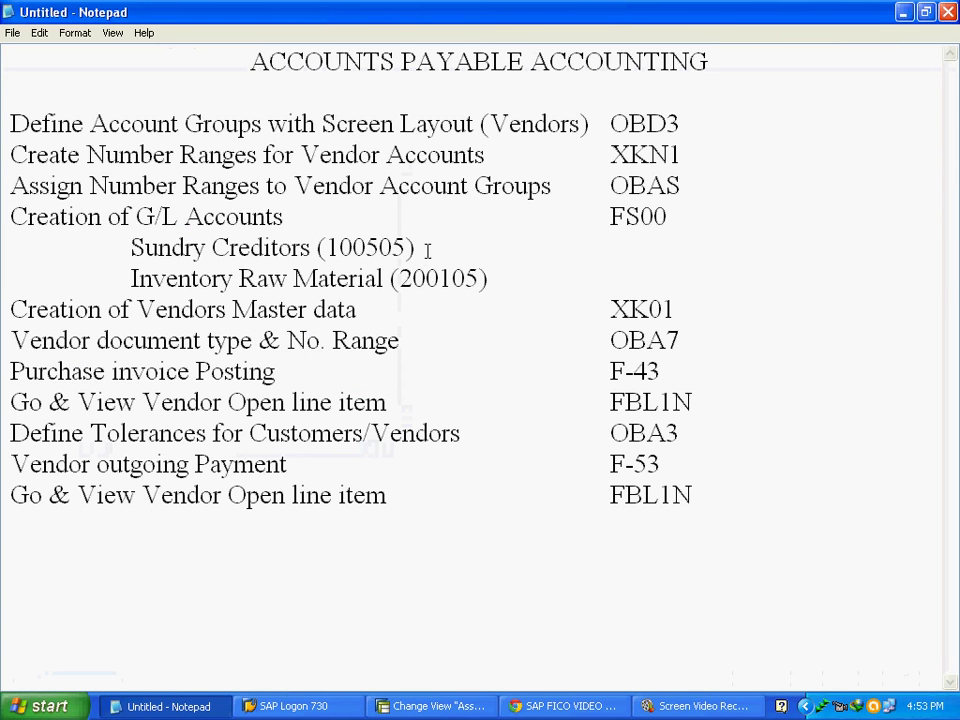
drag(12, 217, 673, 208)
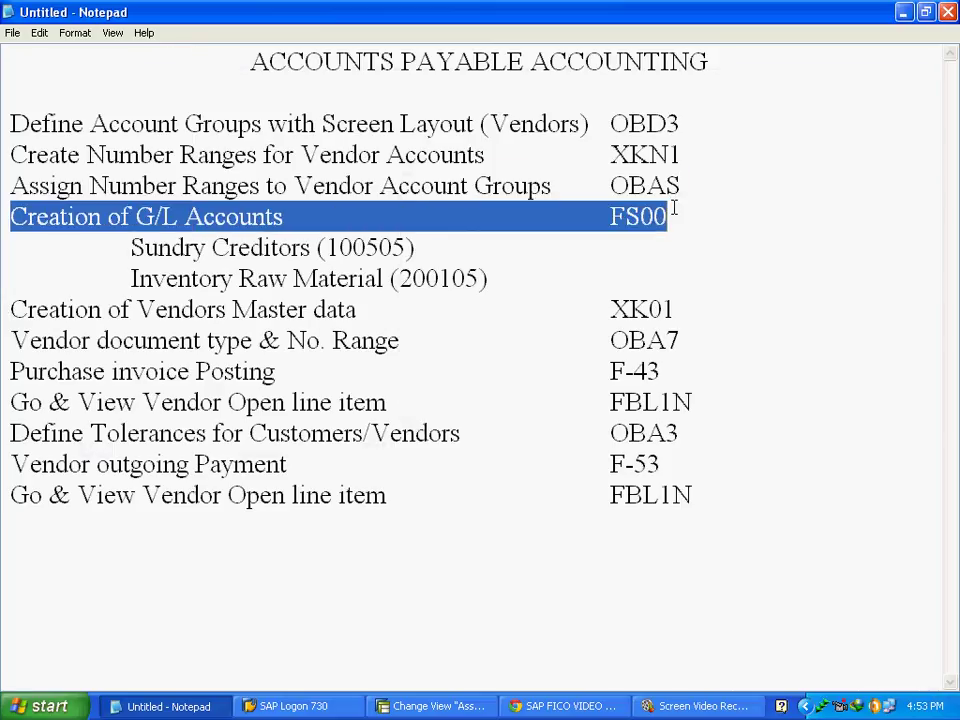
click(671, 217)
drag(130, 250, 418, 244)
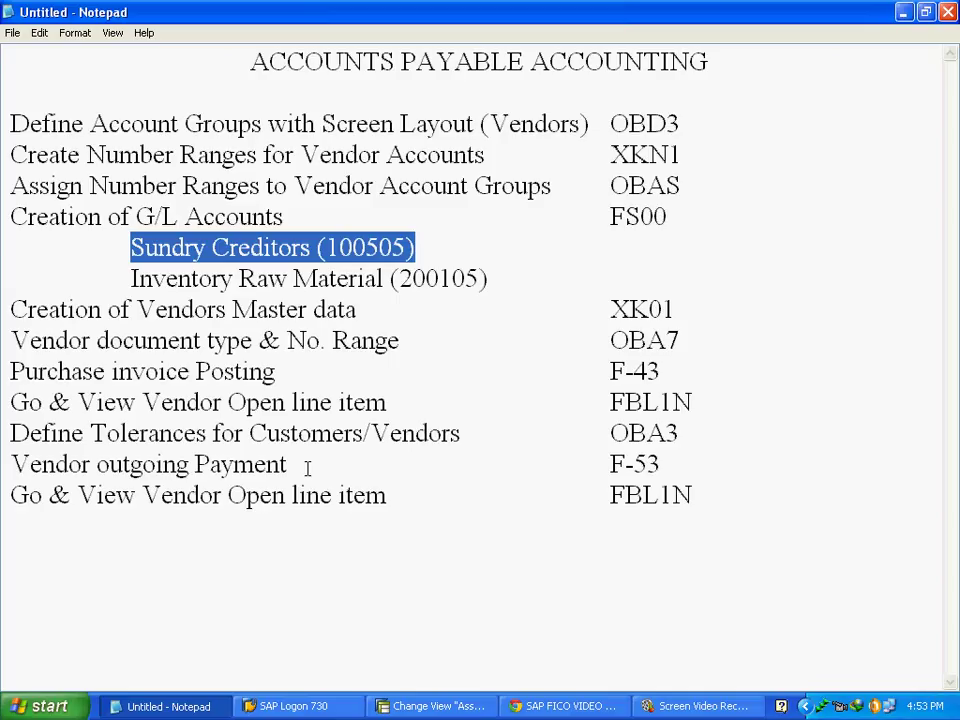
click(439, 706)
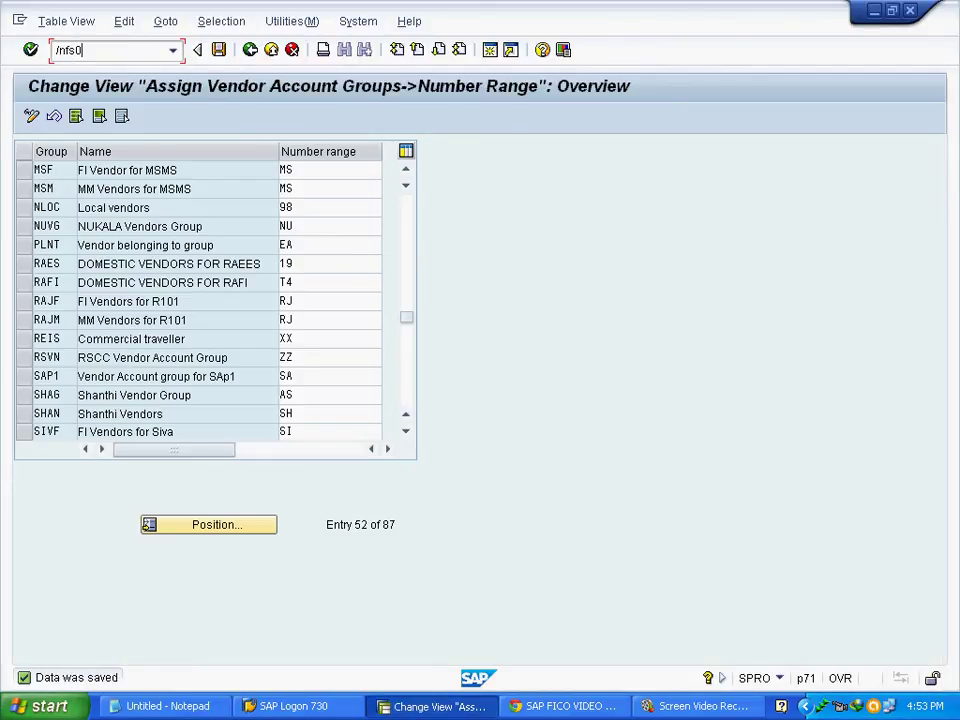
key(Return)
key(Return)
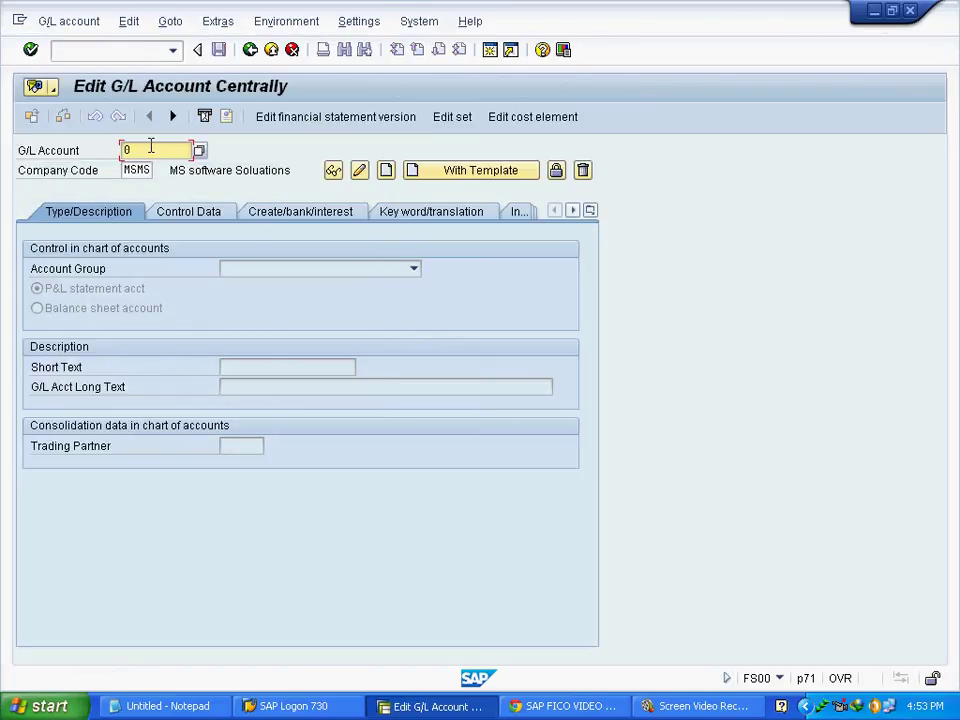
Start creating G/L account 100505 as a balance sheet account in the account group CurrentLiabilities&Provisions.
text(100505)
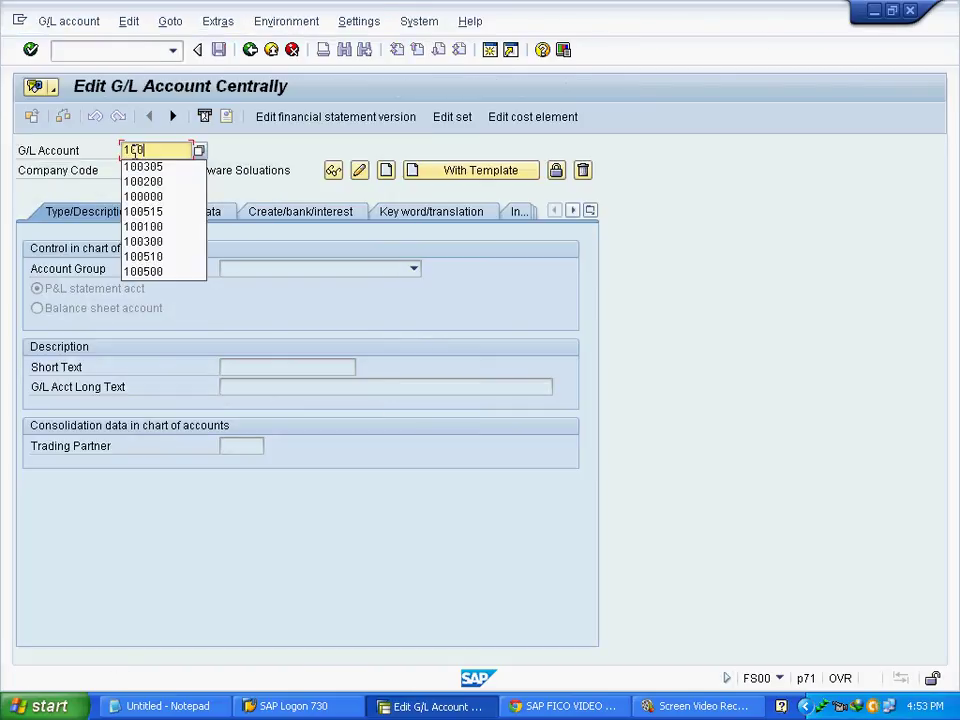
click(388, 173)
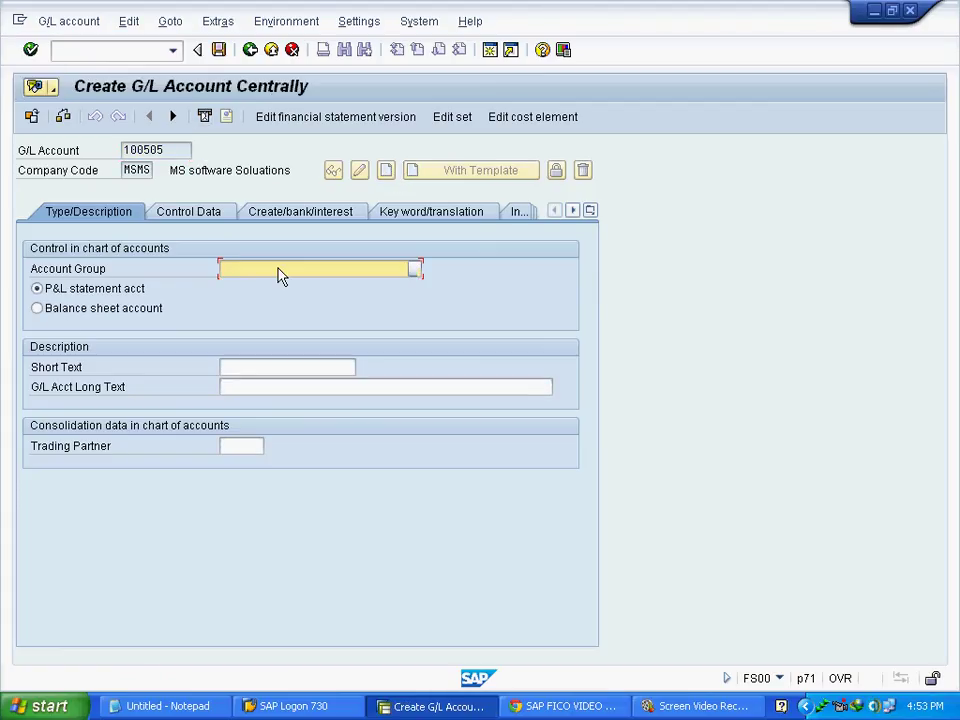
click(279, 276)
click(287, 334)
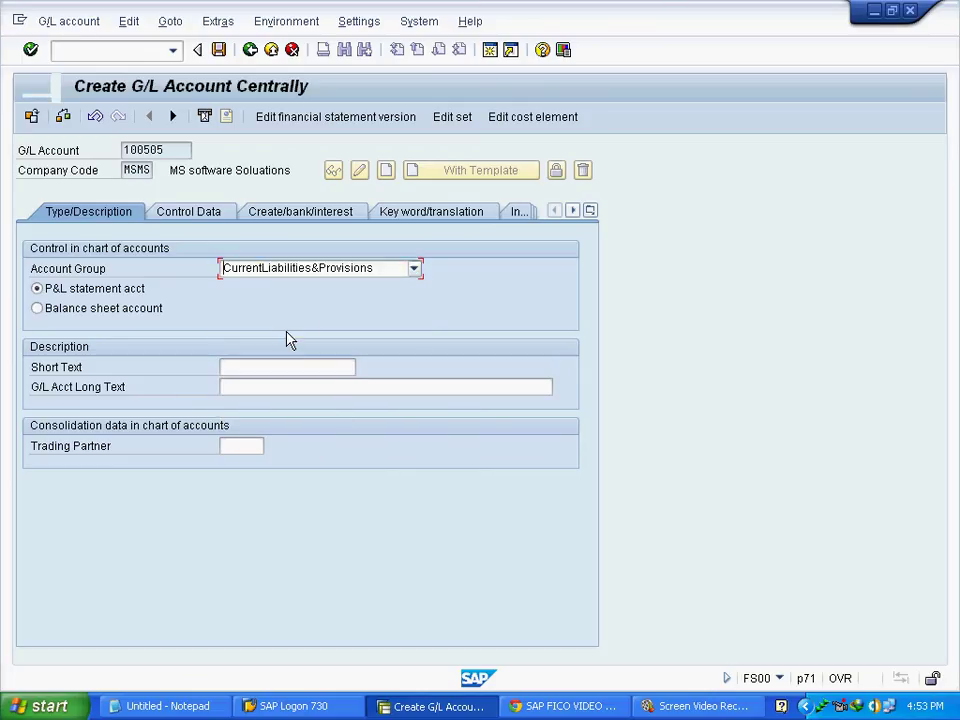
click(72, 309)
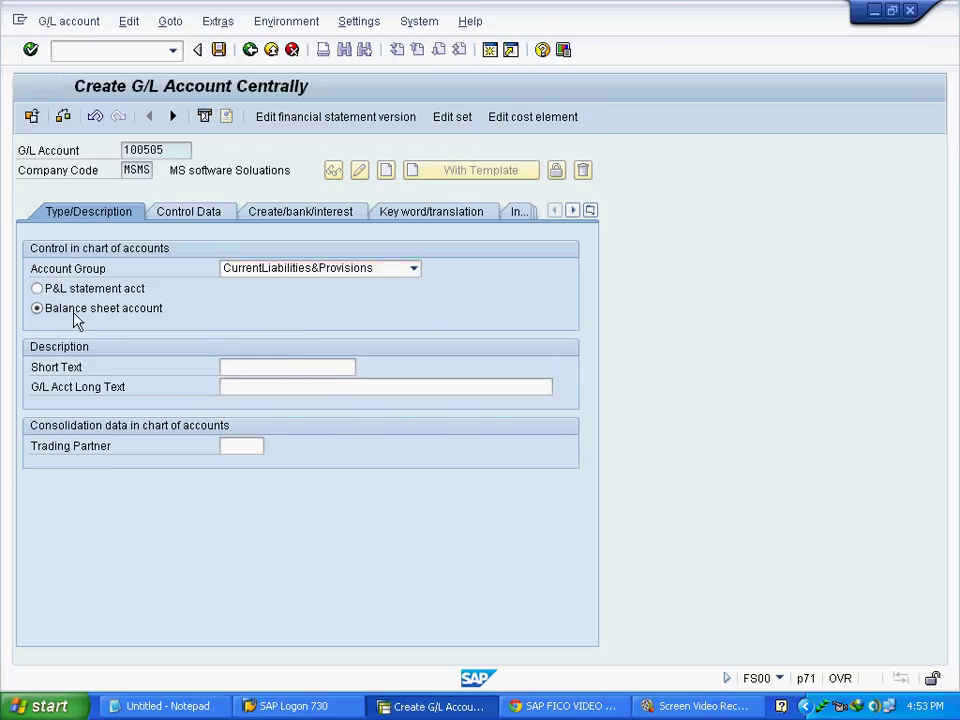
Enter Sundry Creditors as both the short text and the long text of the G/L account.
click(282, 368)
text(sU)
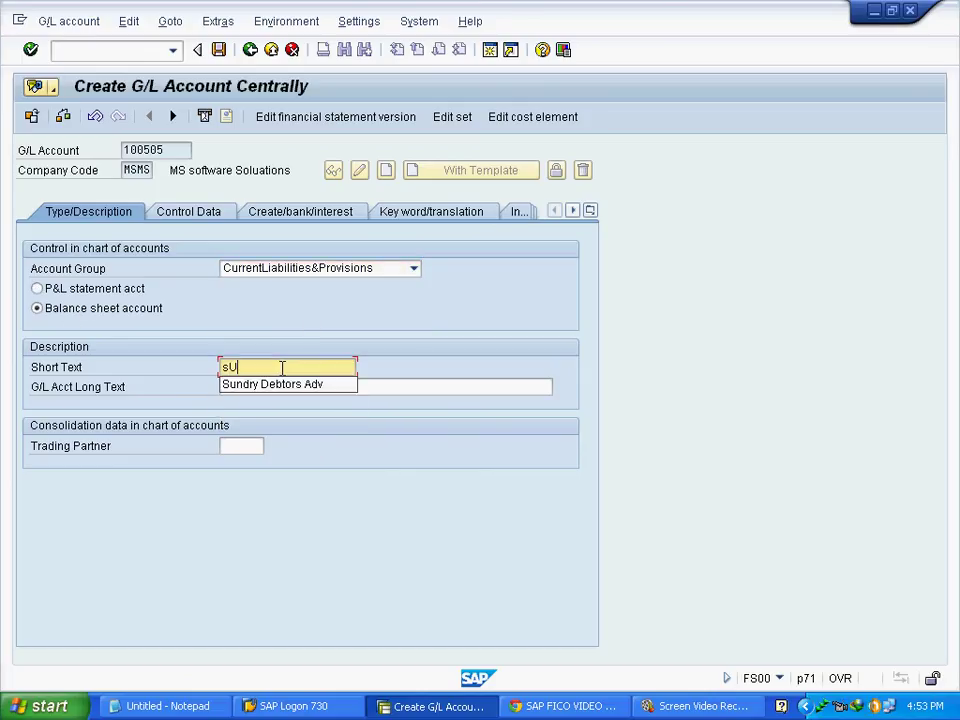
text(NDRY c)
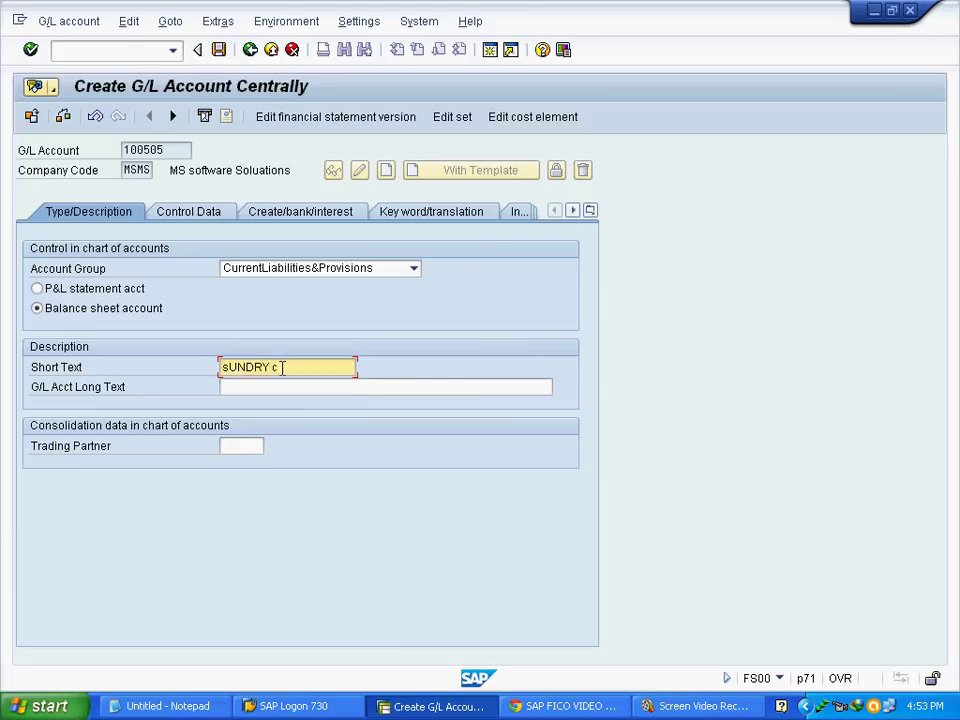
key(shift+Home)
key(BackSpace)
text(Sund)
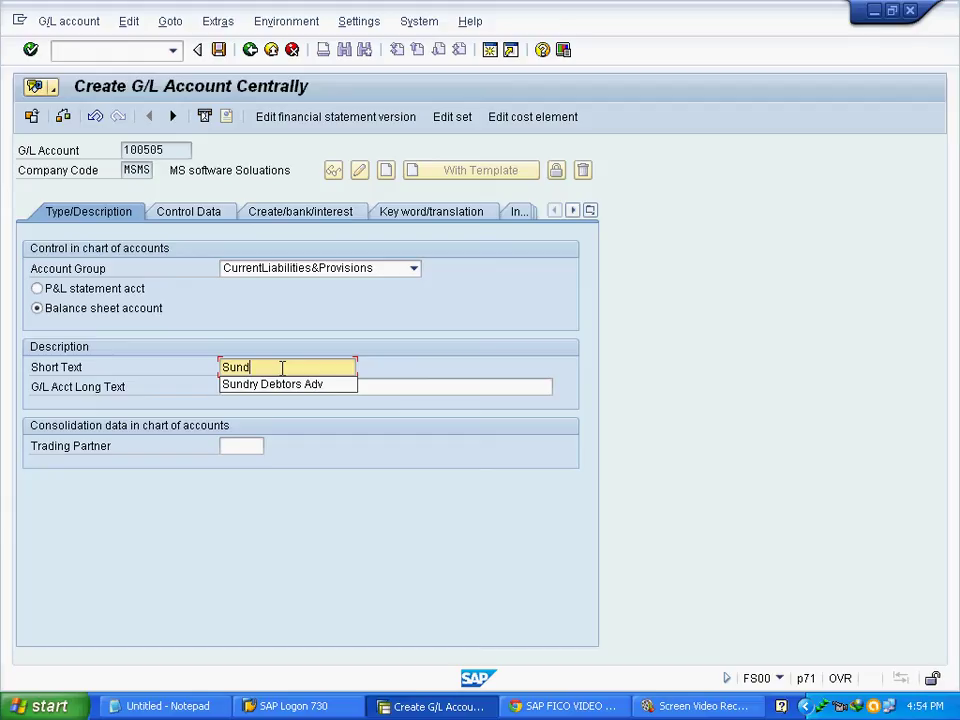
text(ry )
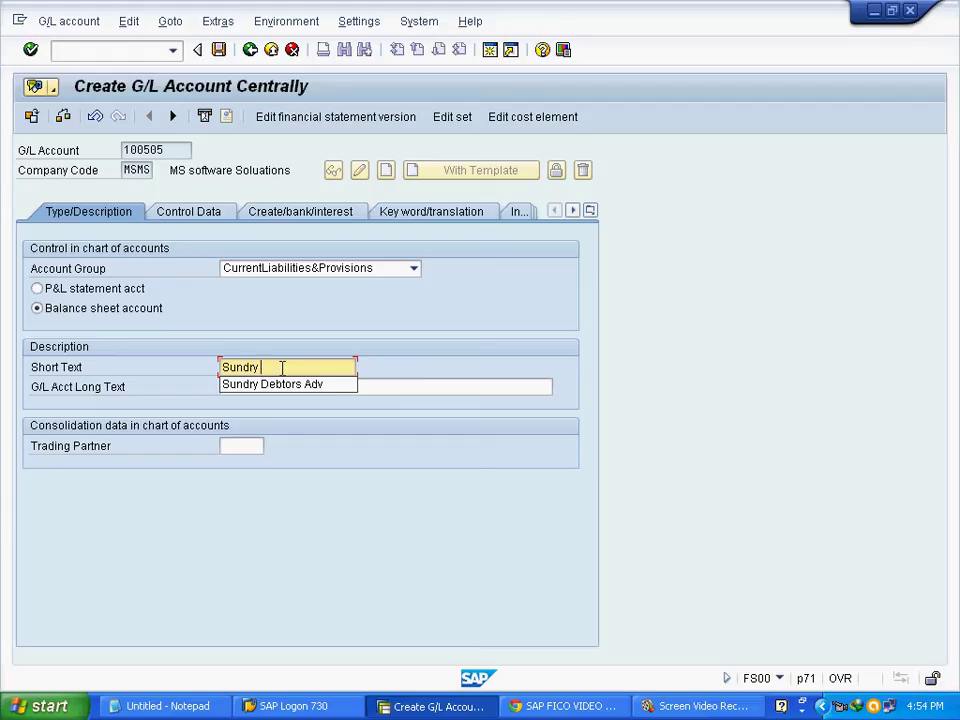
text(Creditors)
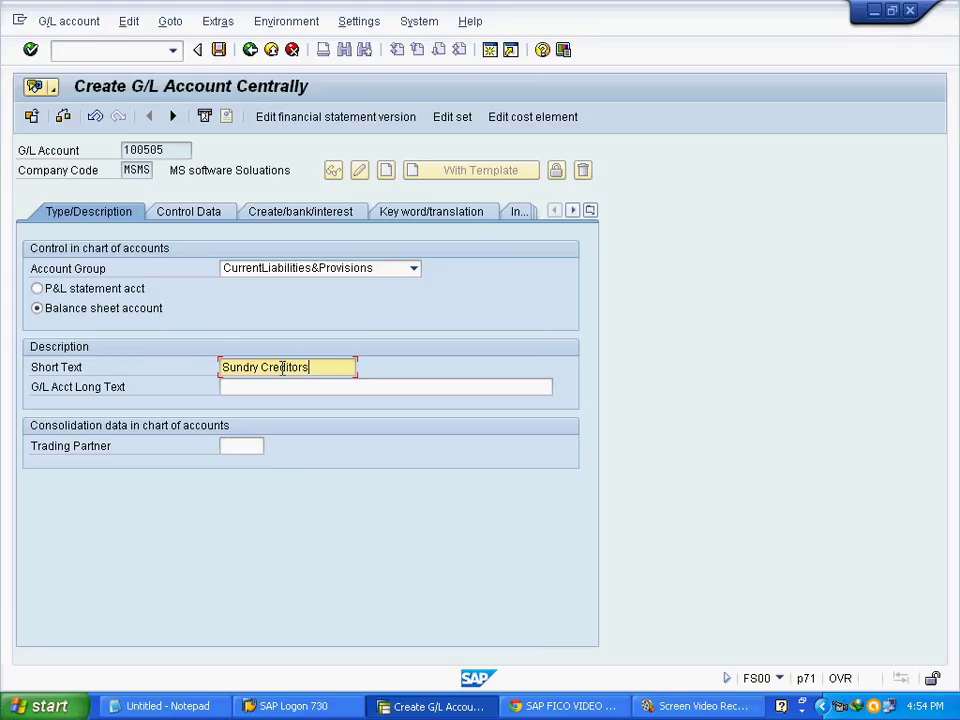
key(Tab)
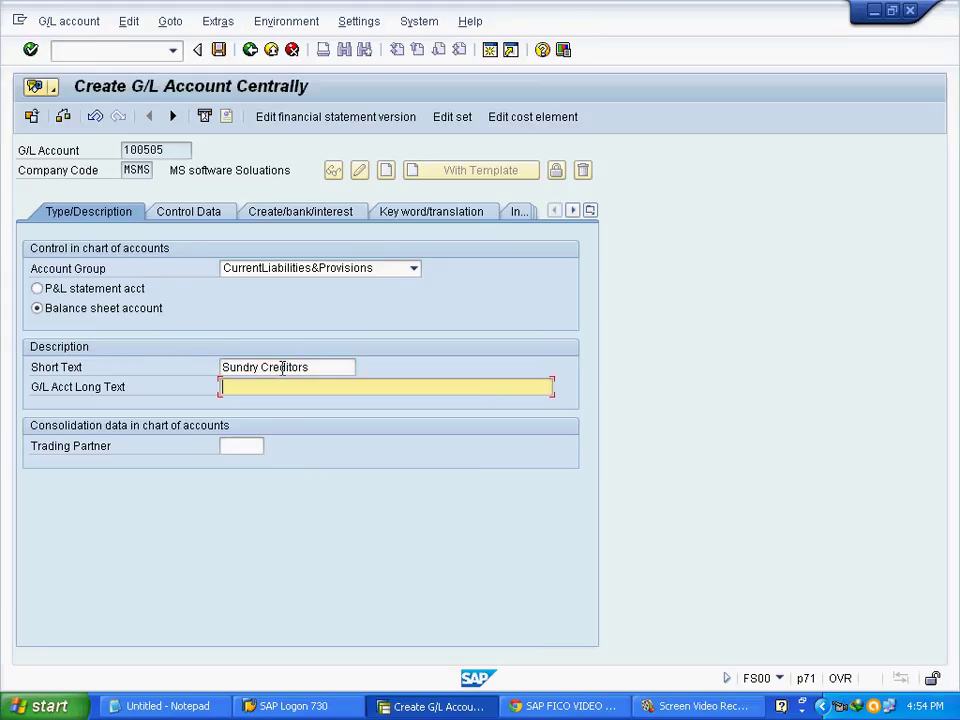
text(Sundry Creditors)
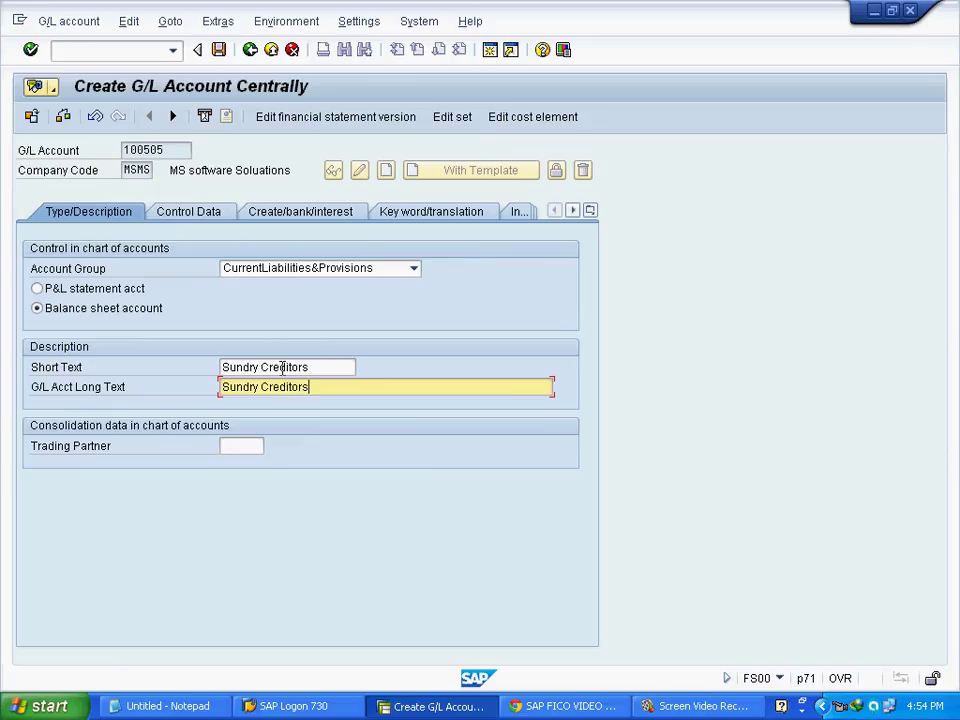
In the account's control data, enable line item display and choose sort key 012 Vendor number.
click(180, 221)
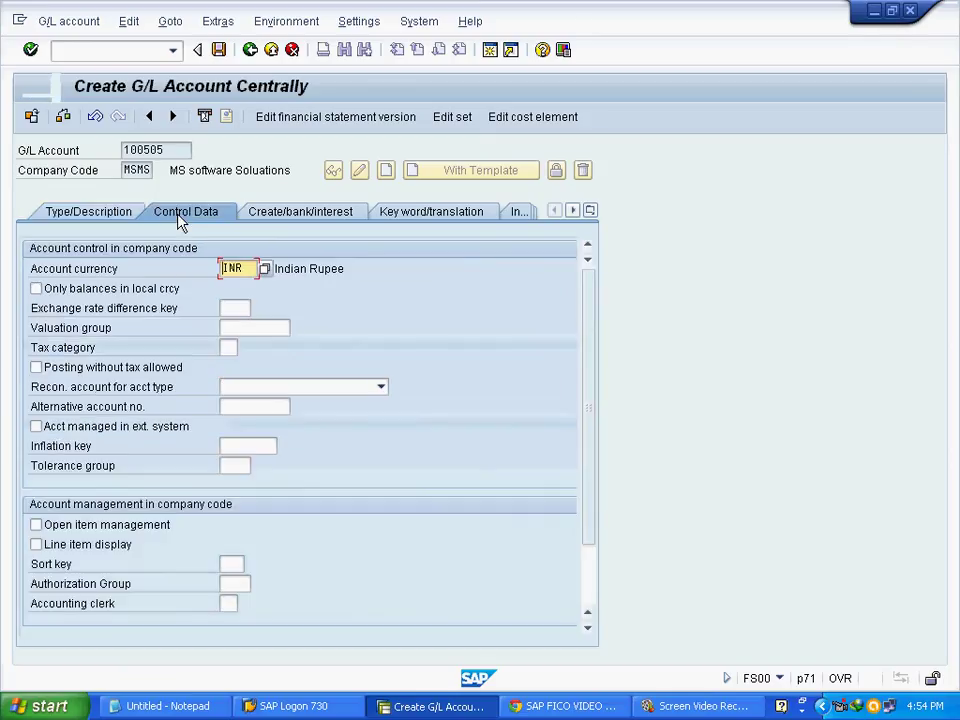
click(90, 556)
click(226, 565)
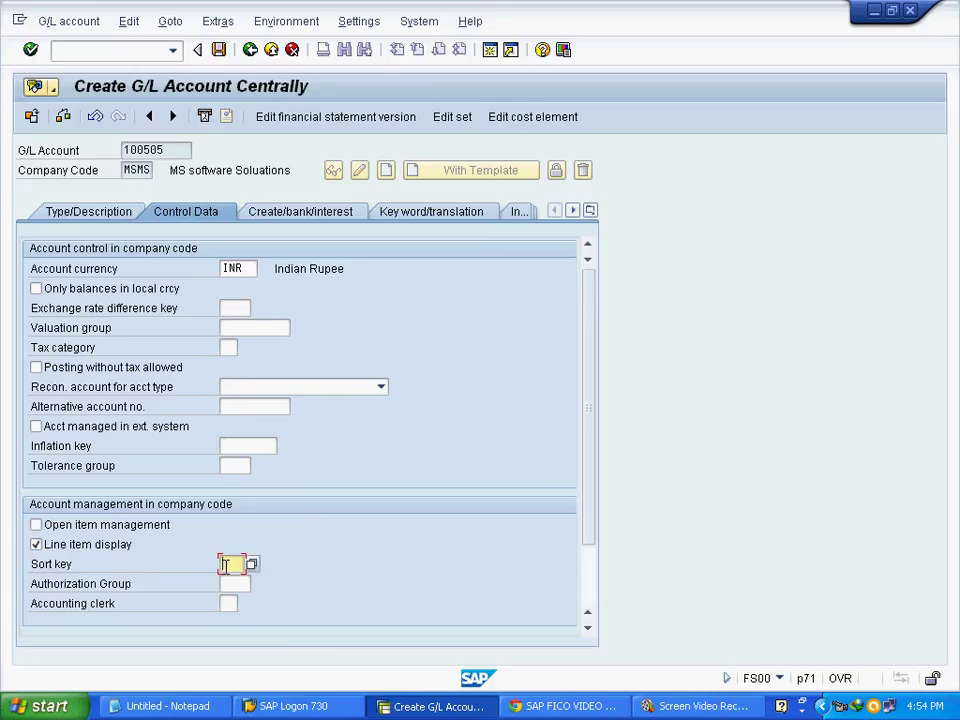
click(253, 572)
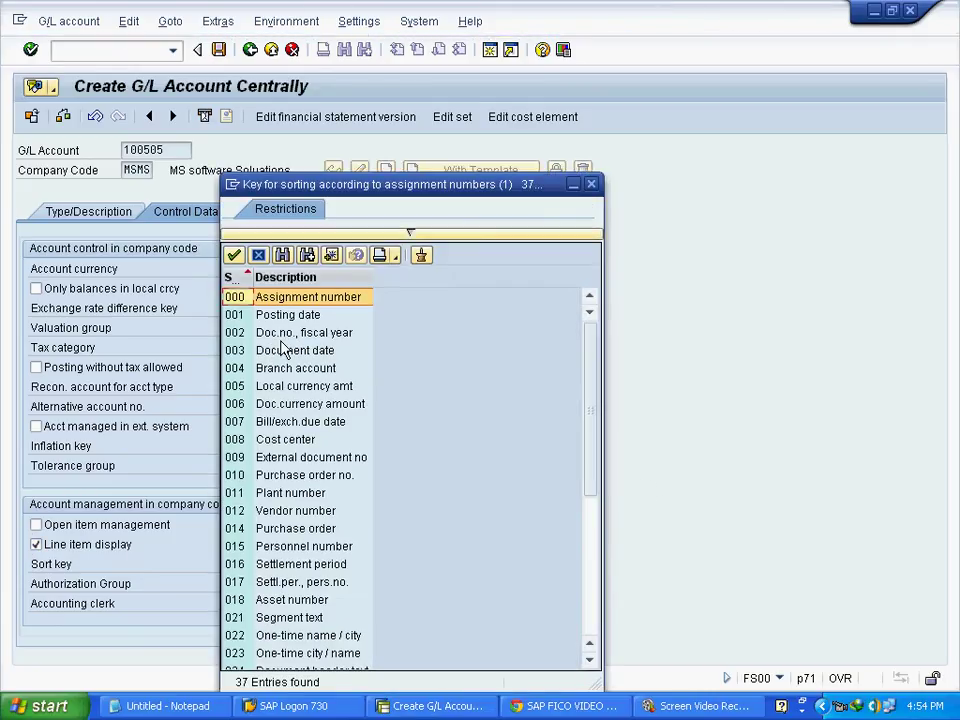
click(277, 513)
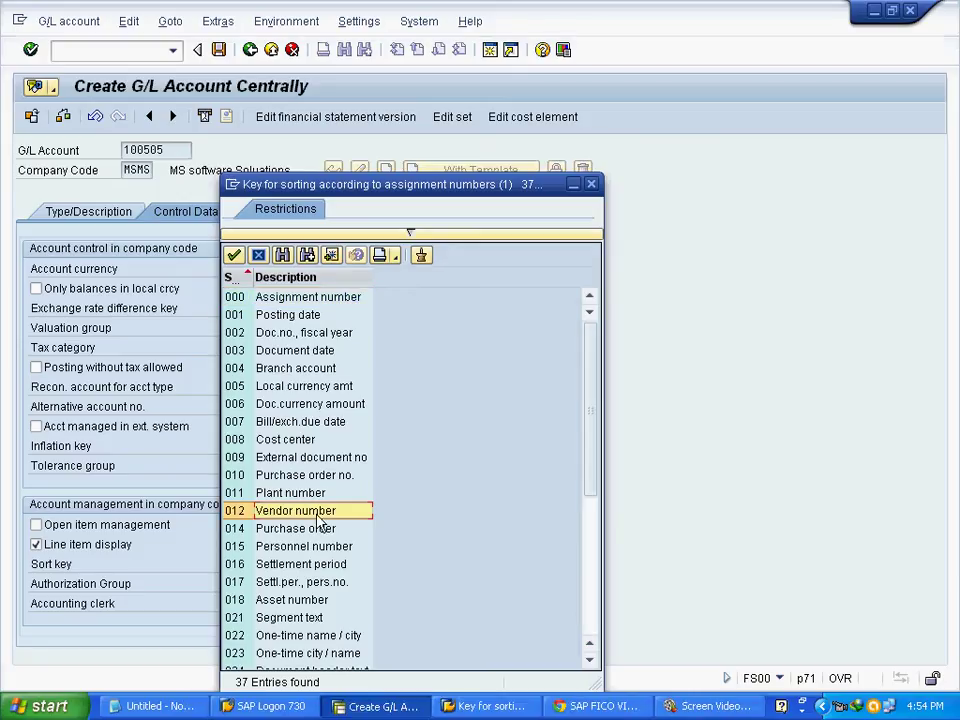
click(233, 255)
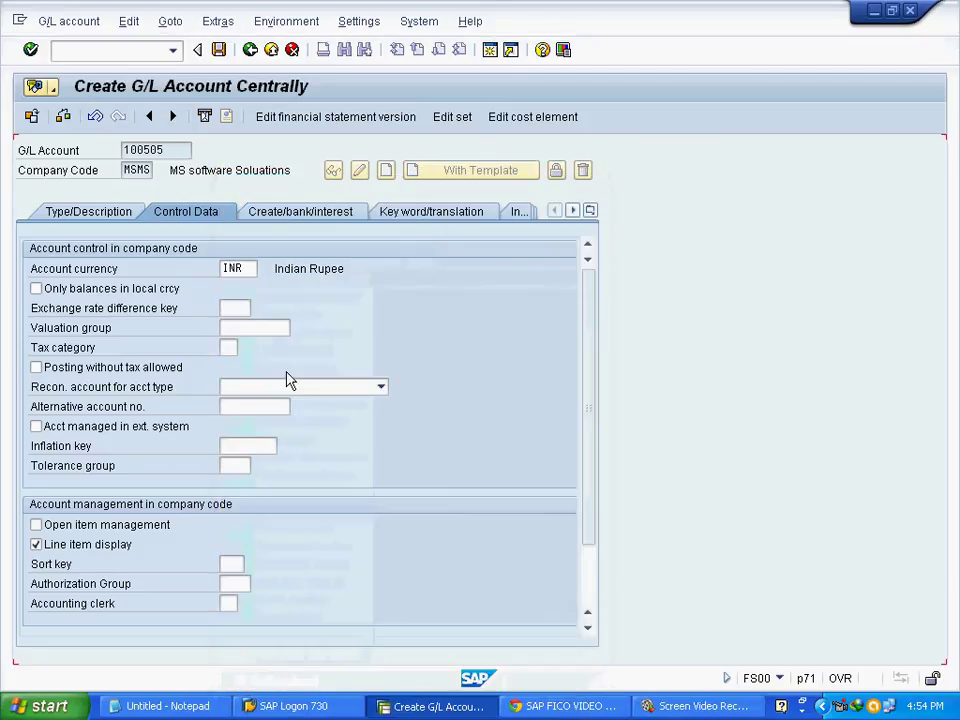
Assign field status group G067 (Reconciliation accounts) to G/L account 100505 and save the account.
click(319, 214)
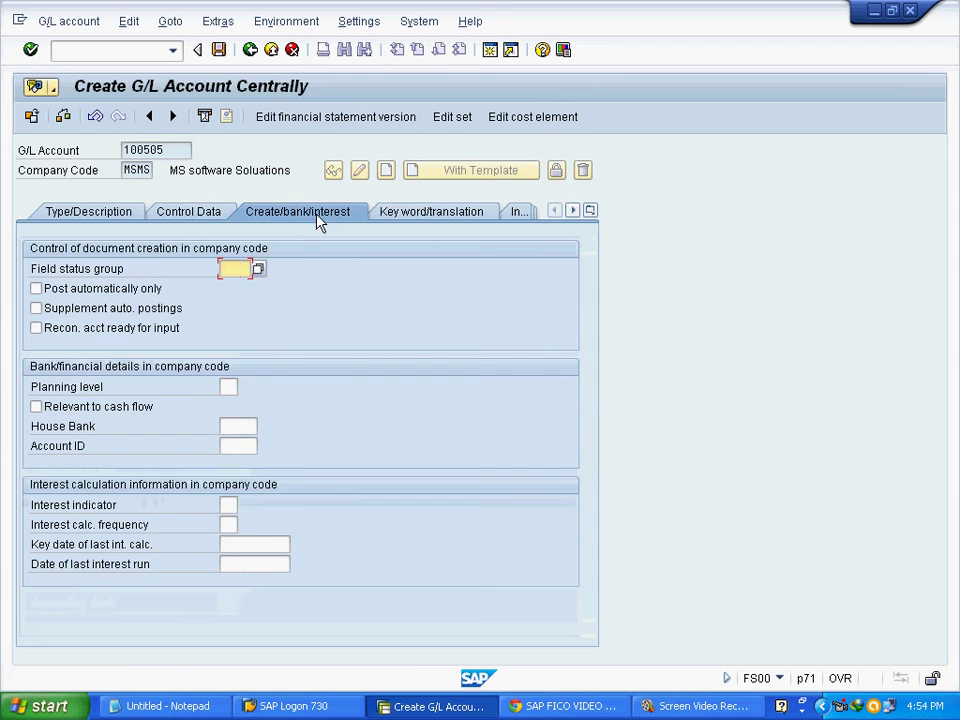
click(258, 269)
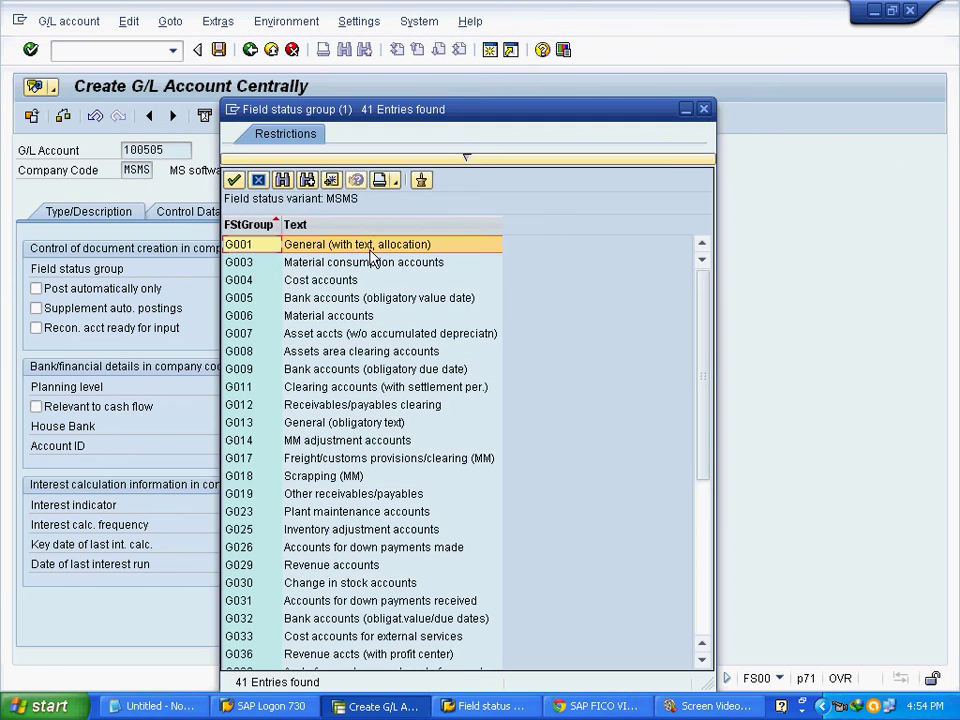
click(283, 181)
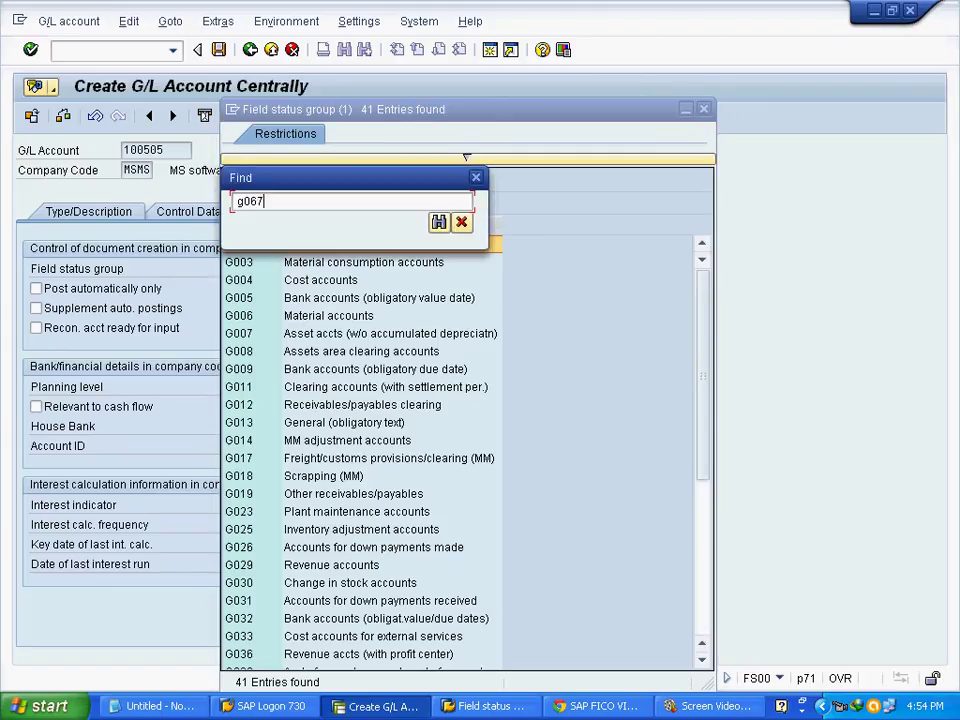
text(g067)
key(Return)
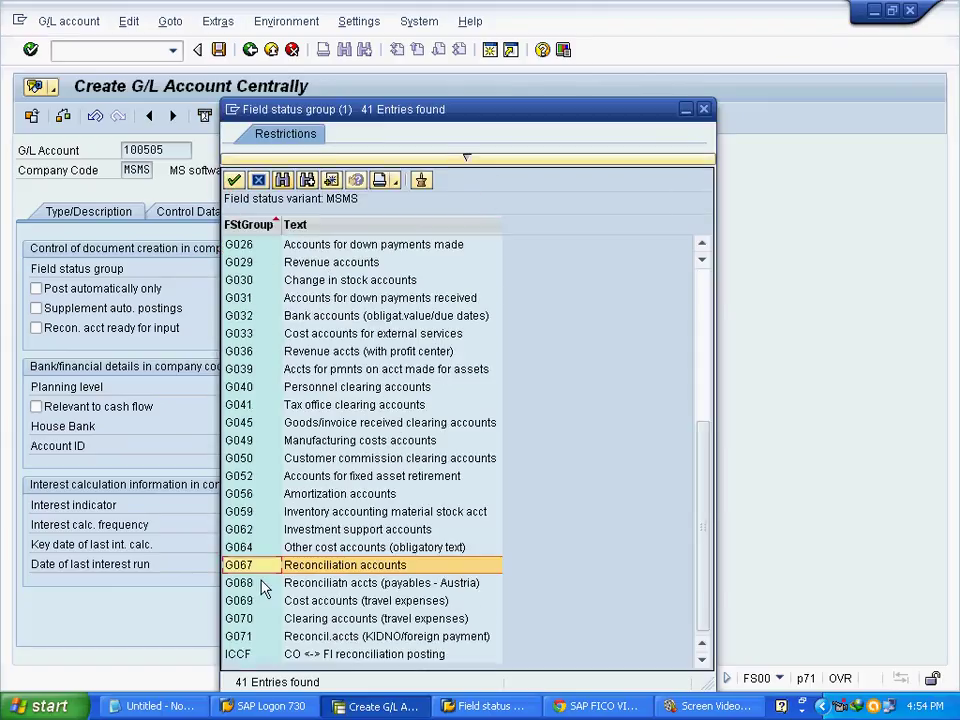
double_click(436, 566)
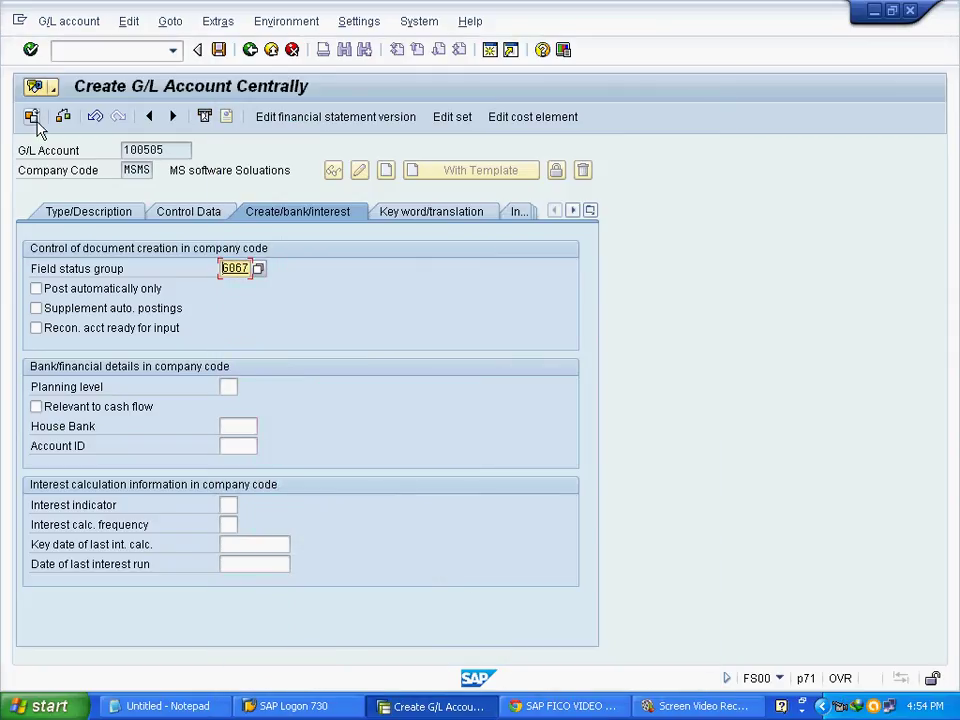
click(218, 56)
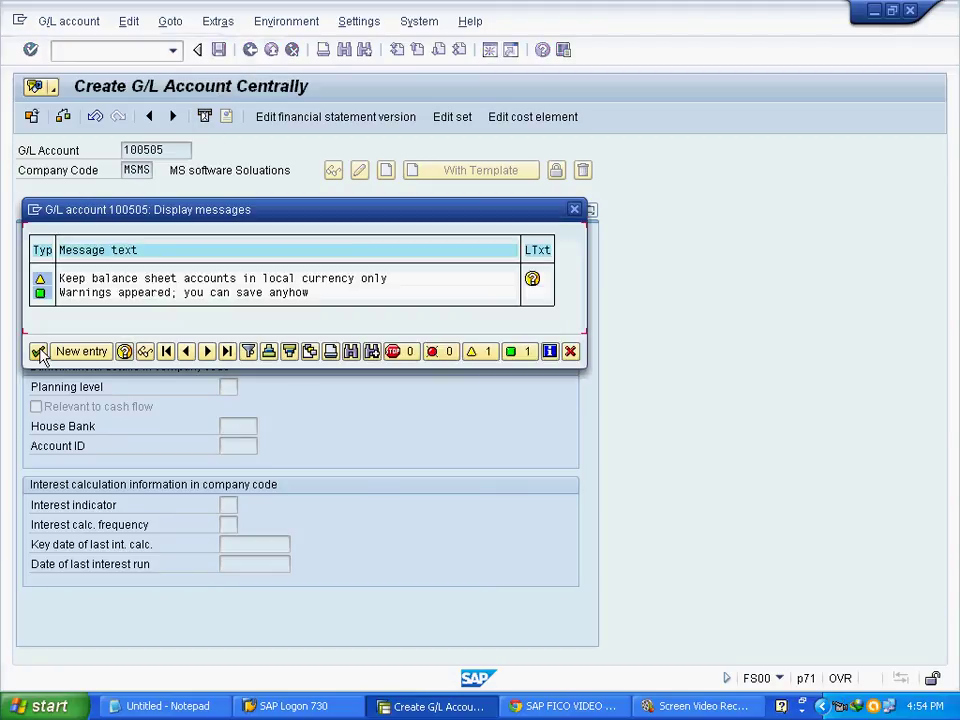
click(38, 352)
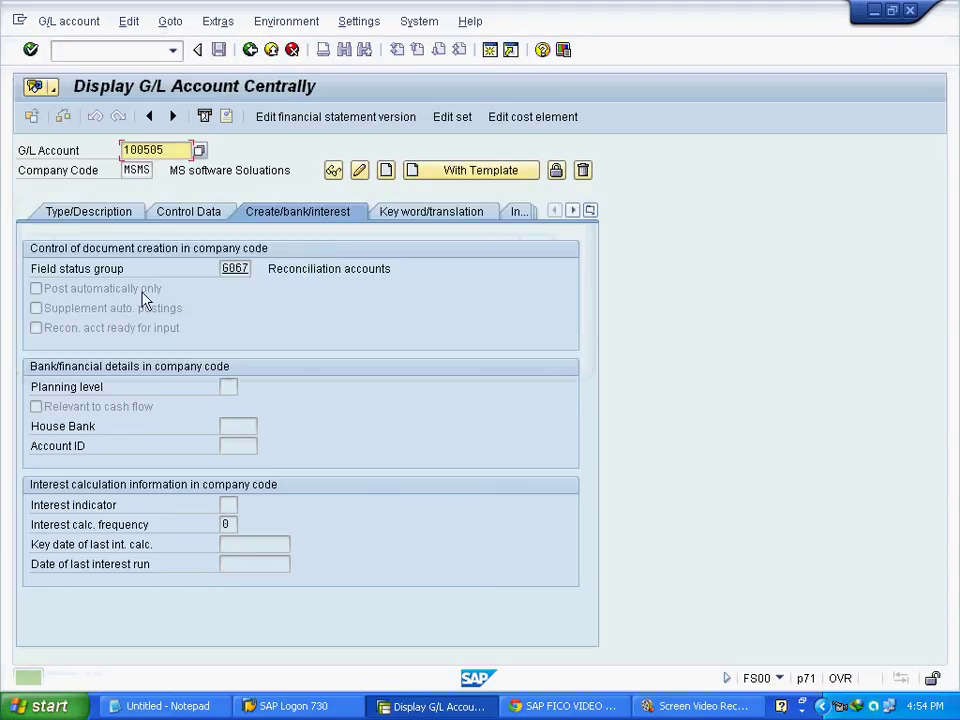
Open account 100505's control data for editing and enable only balances in local currency.
click(205, 214)
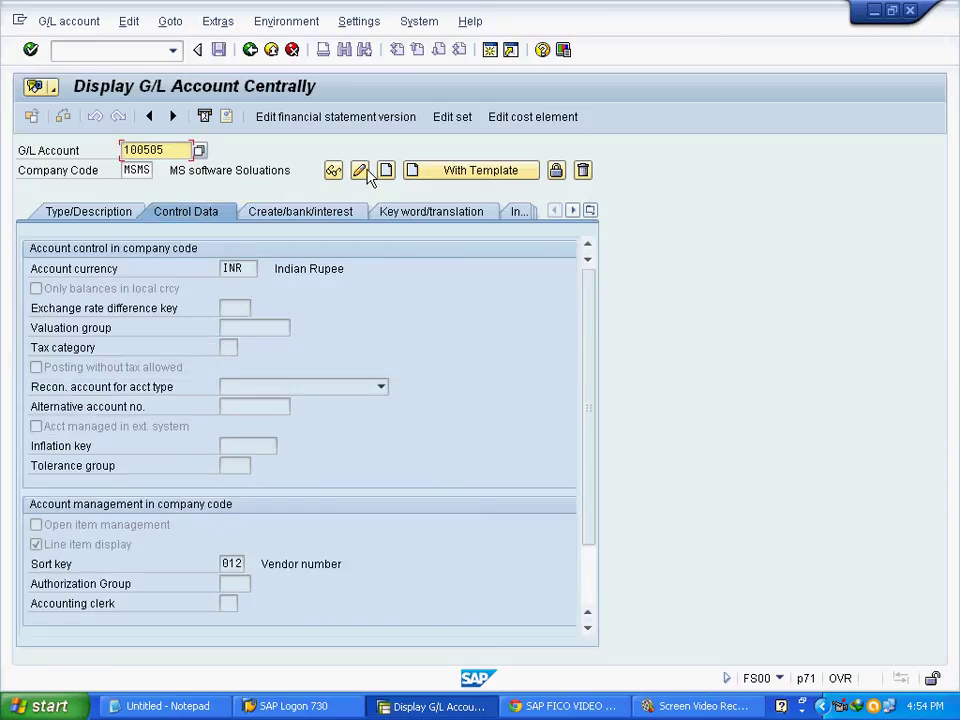
click(359, 170)
click(37, 289)
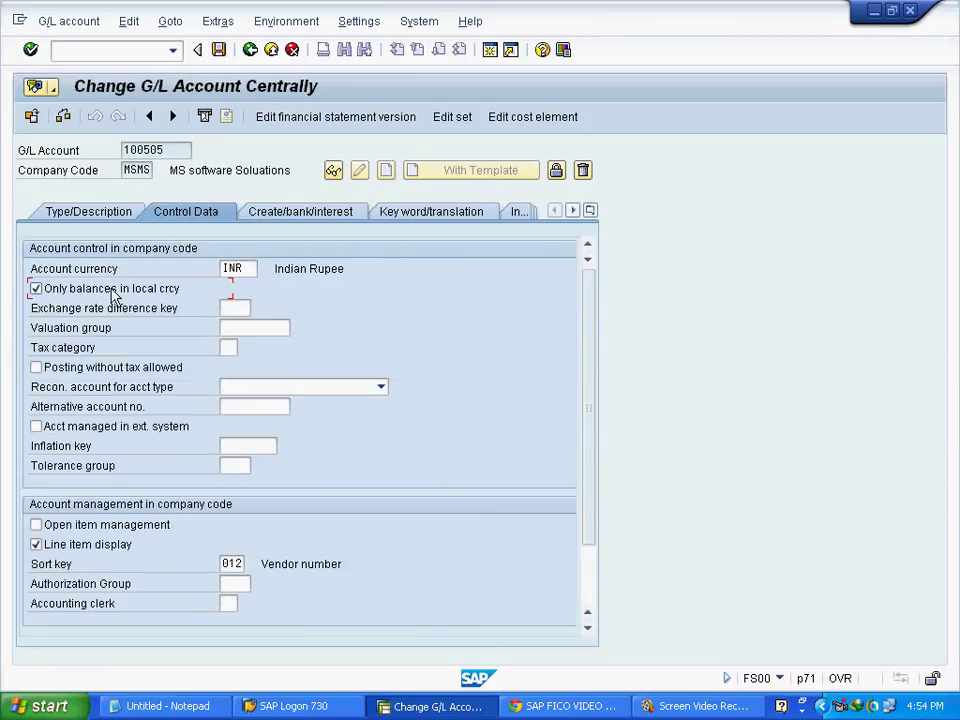
click(218, 49)
click(36, 289)
click(132, 290)
click(79, 392)
Make account 100505 a reconciliation account for Vendors, clear the local-currency-only balances option, and save.
click(278, 388)
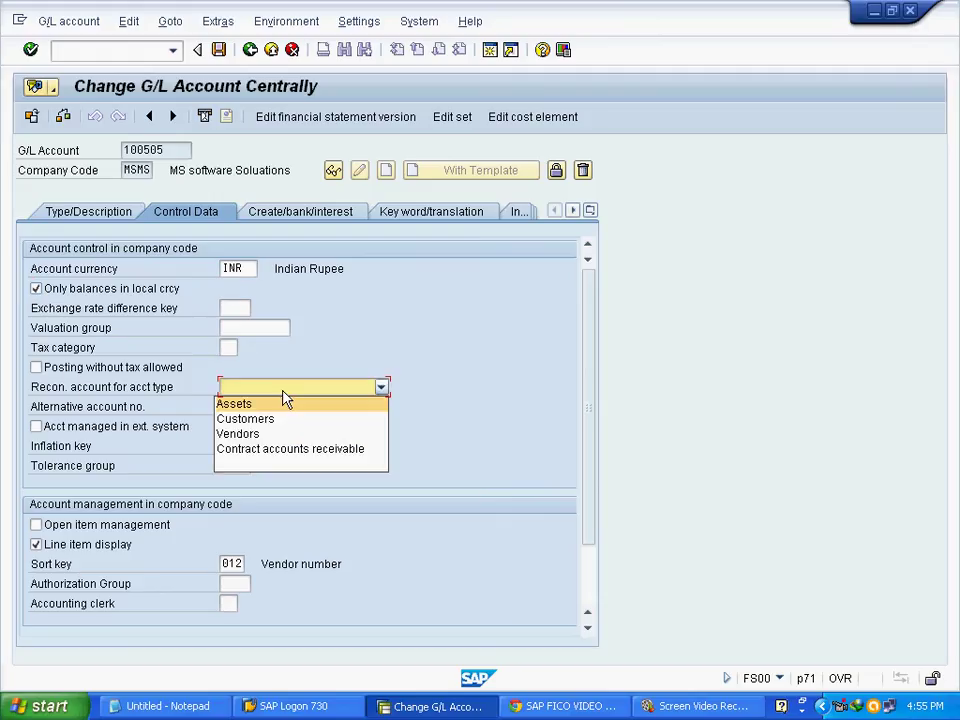
click(283, 436)
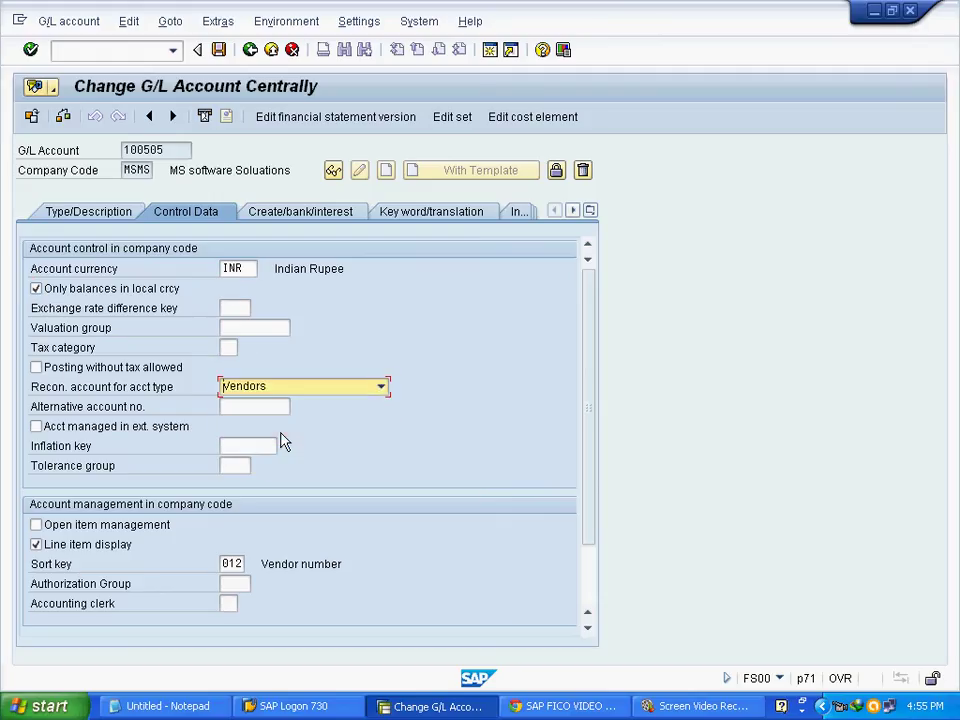
click(40, 288)
click(90, 397)
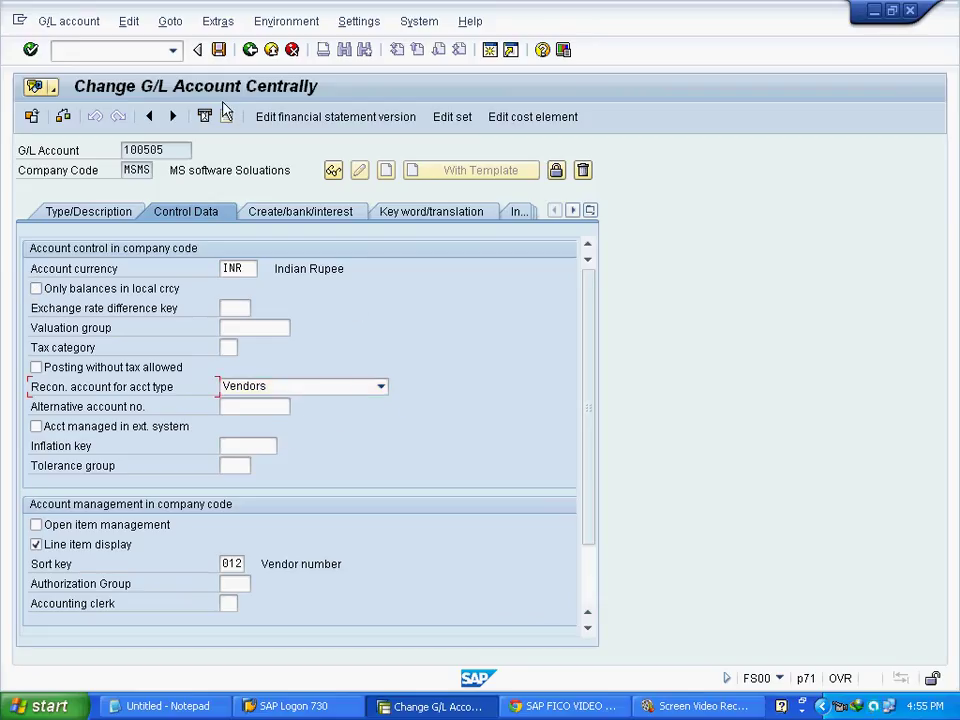
click(218, 49)
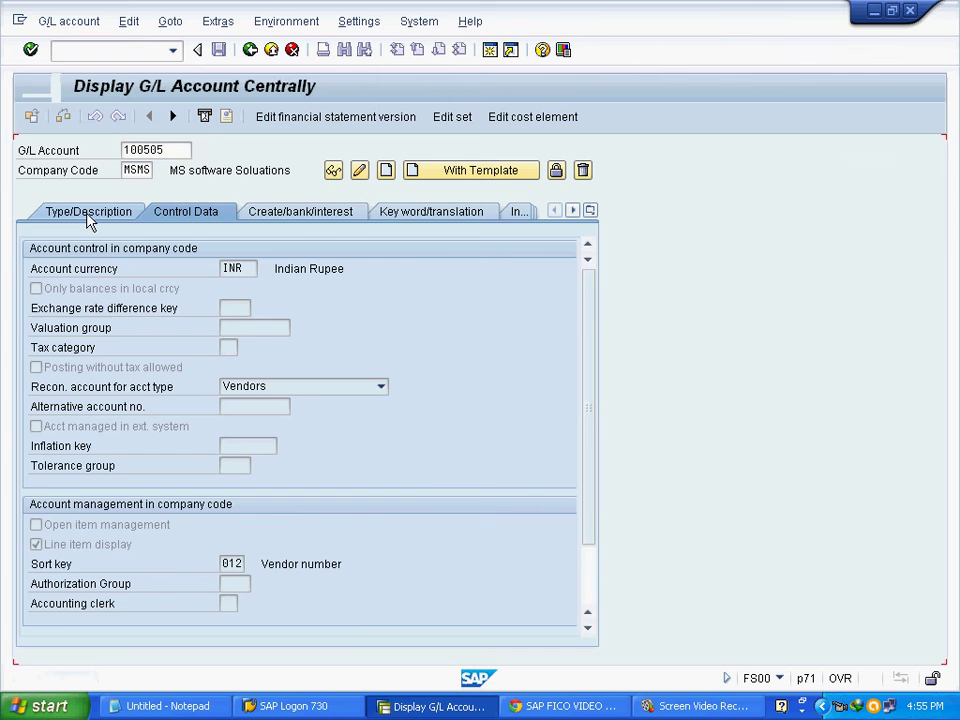
Review the saved account's description, look up the Inventory Raw Material entry in the Notepad checklist, and return to SAP.
click(118, 216)
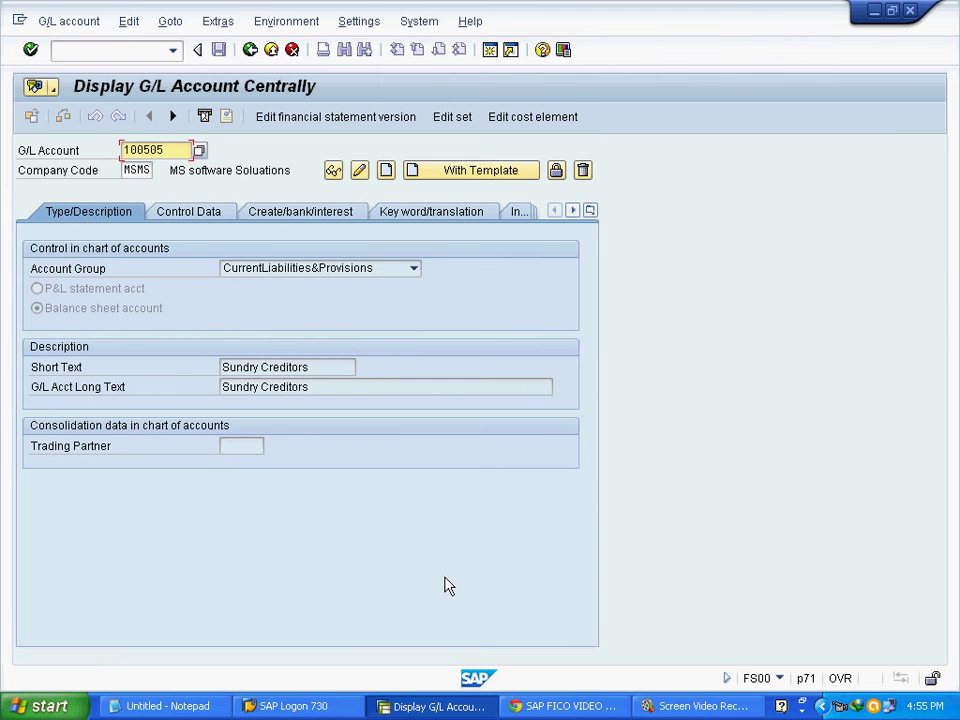
click(176, 708)
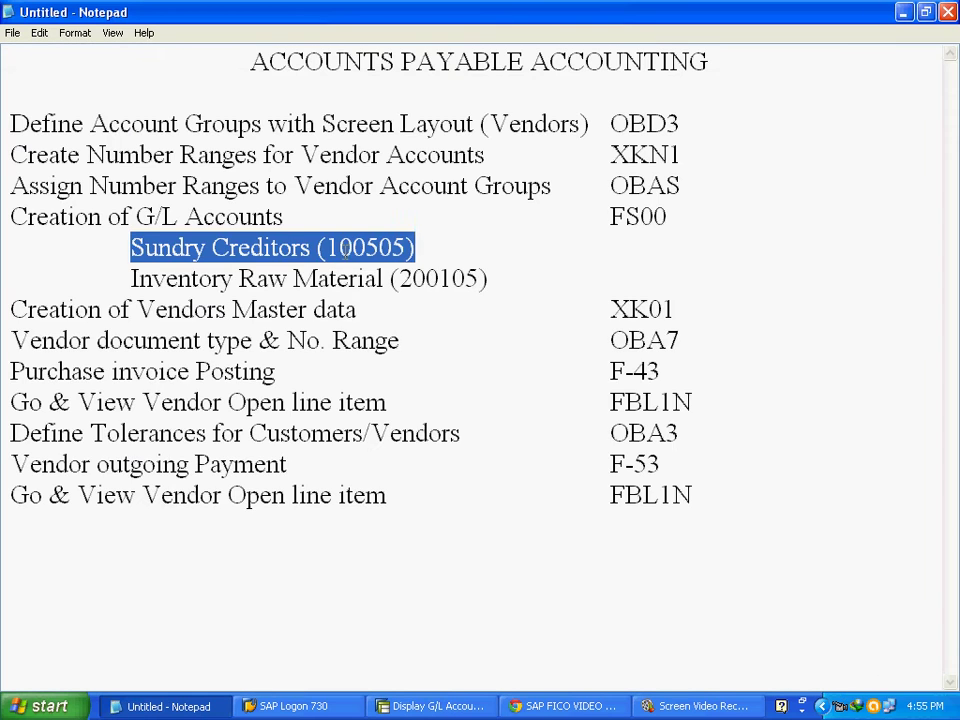
click(441, 253)
drag(133, 278, 487, 278)
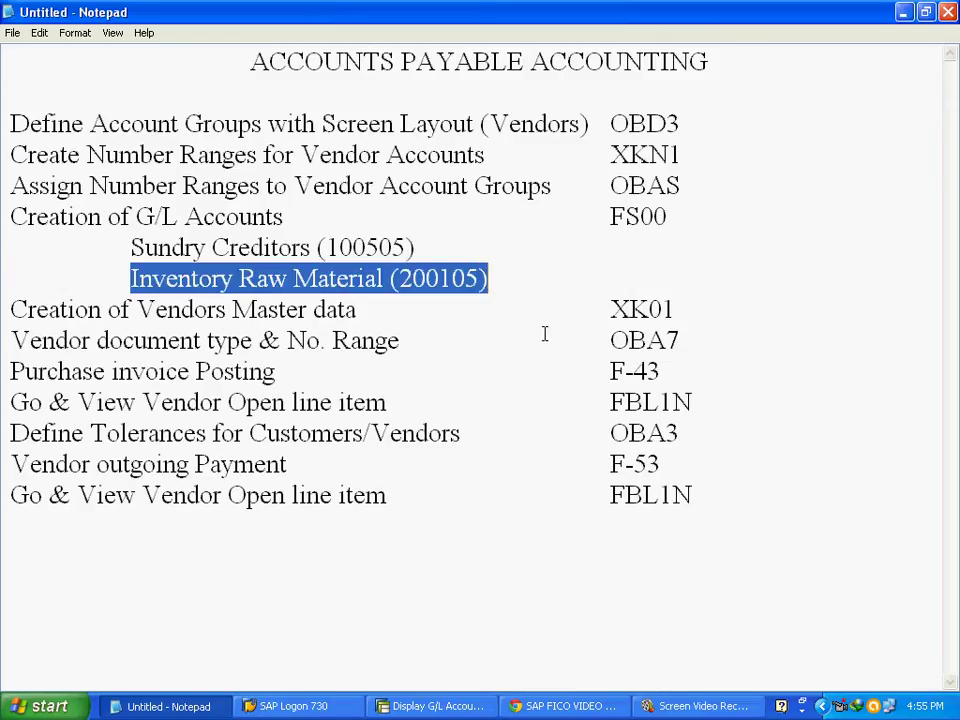
click(440, 706)
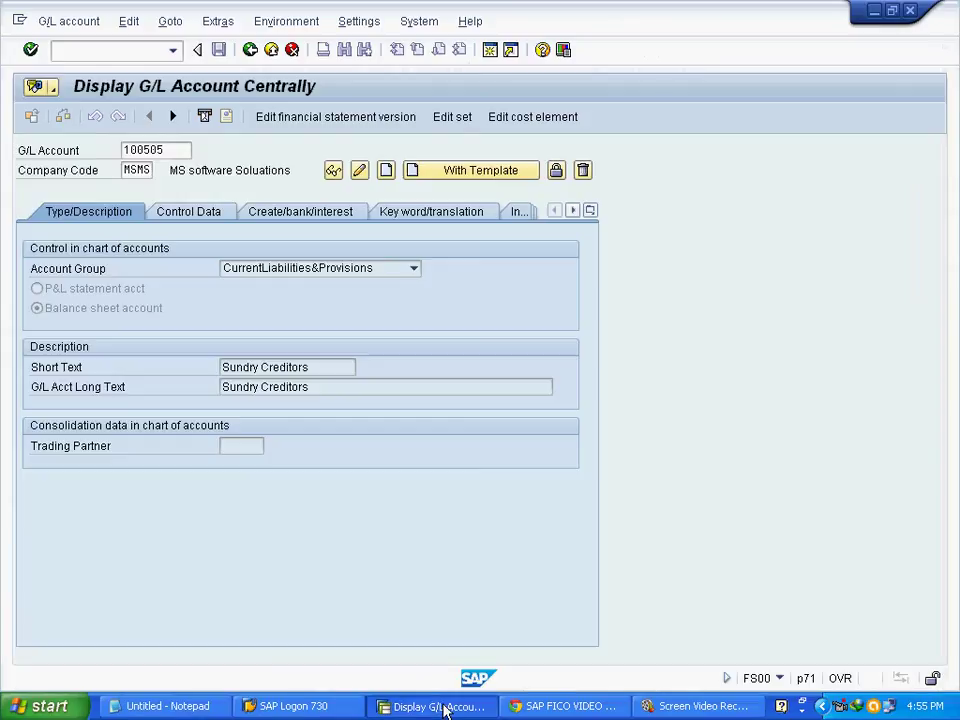
Start creating G/L account 200105 as a balance sheet account in the account group Current assets.
click(390, 177)
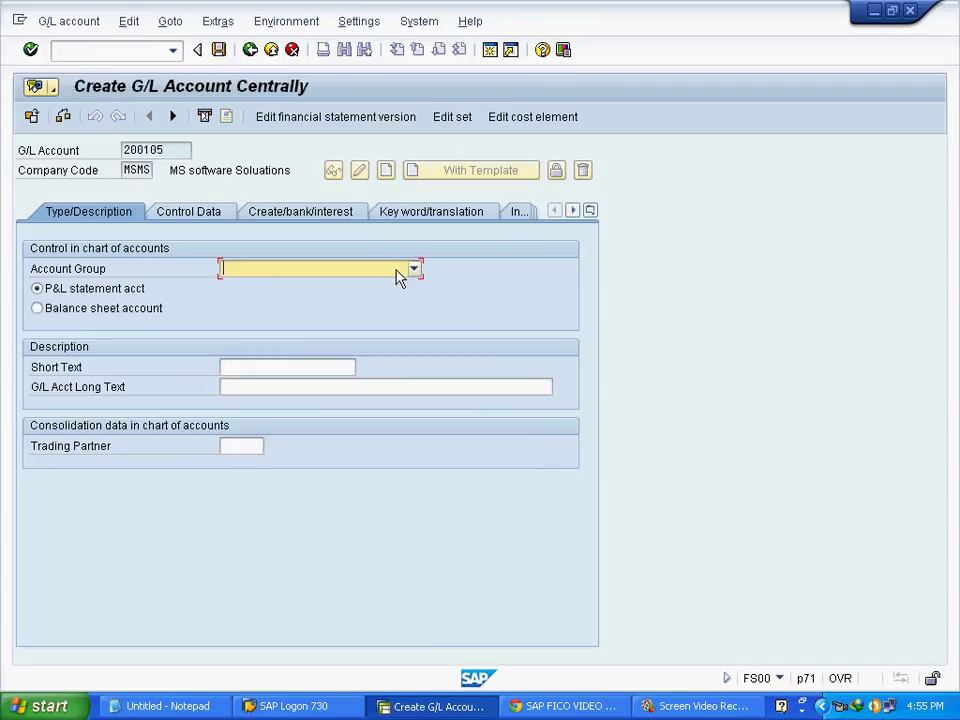
click(291, 272)
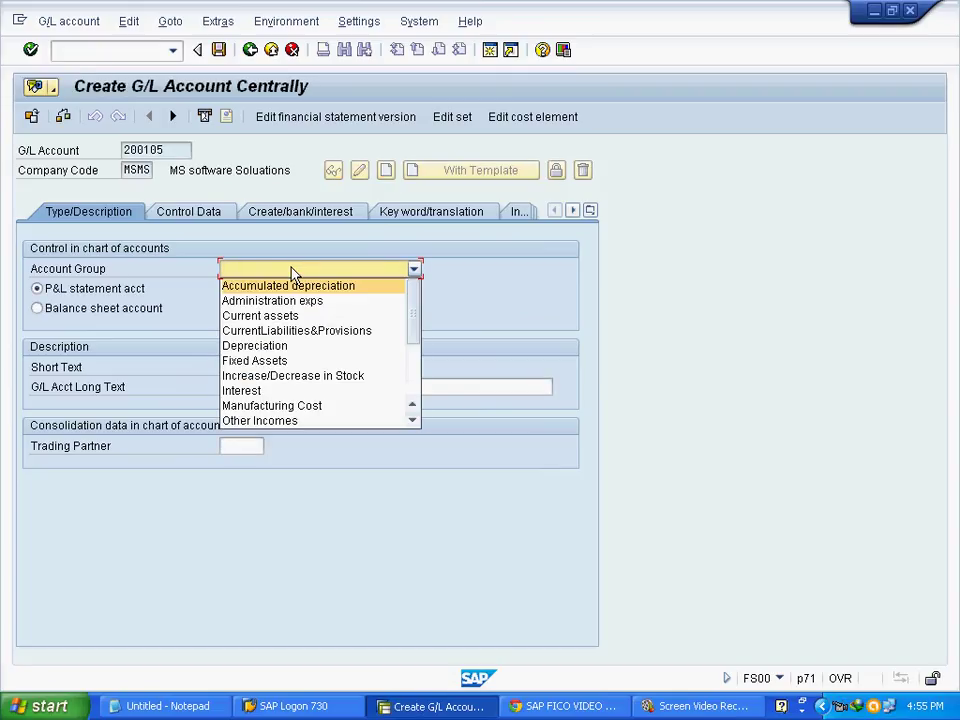
click(300, 317)
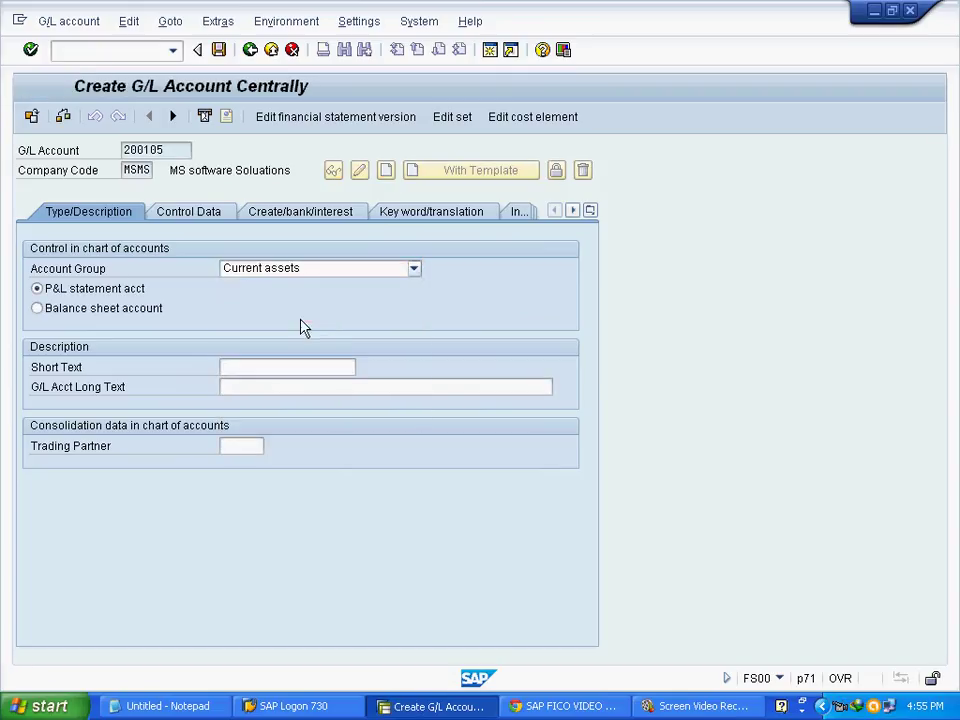
click(38, 309)
Enter Inventory Raw Materi as the short text and Inventory Raw Material as the long text of account 200105.
click(272, 368)
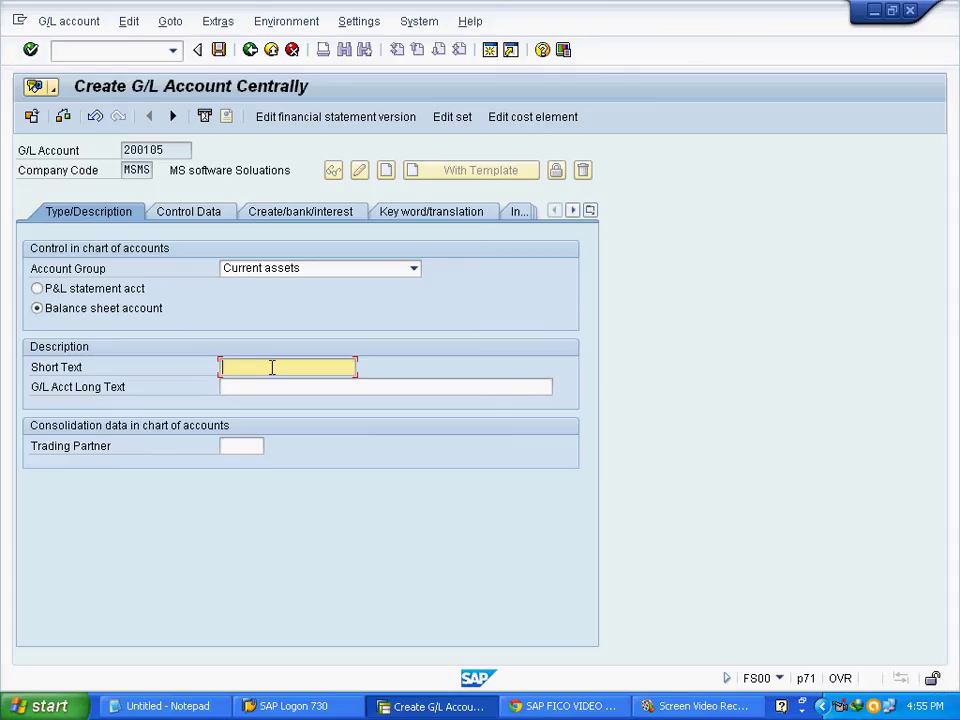
text(Inventory Raw Materi)
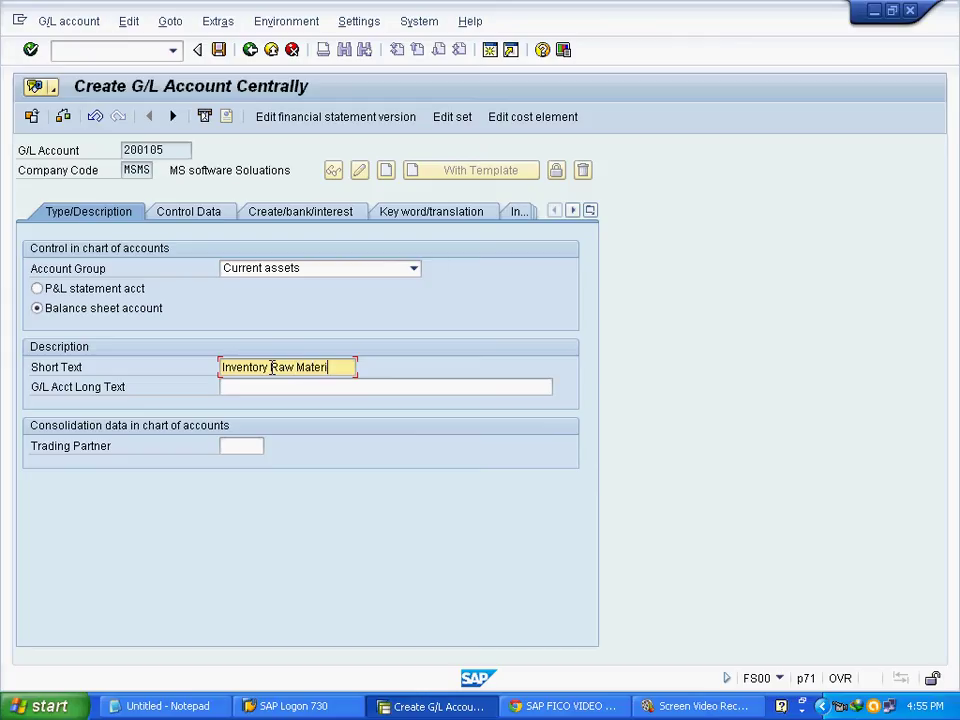
key(shift+Home)
key(ctrl+c)
key(Tab)
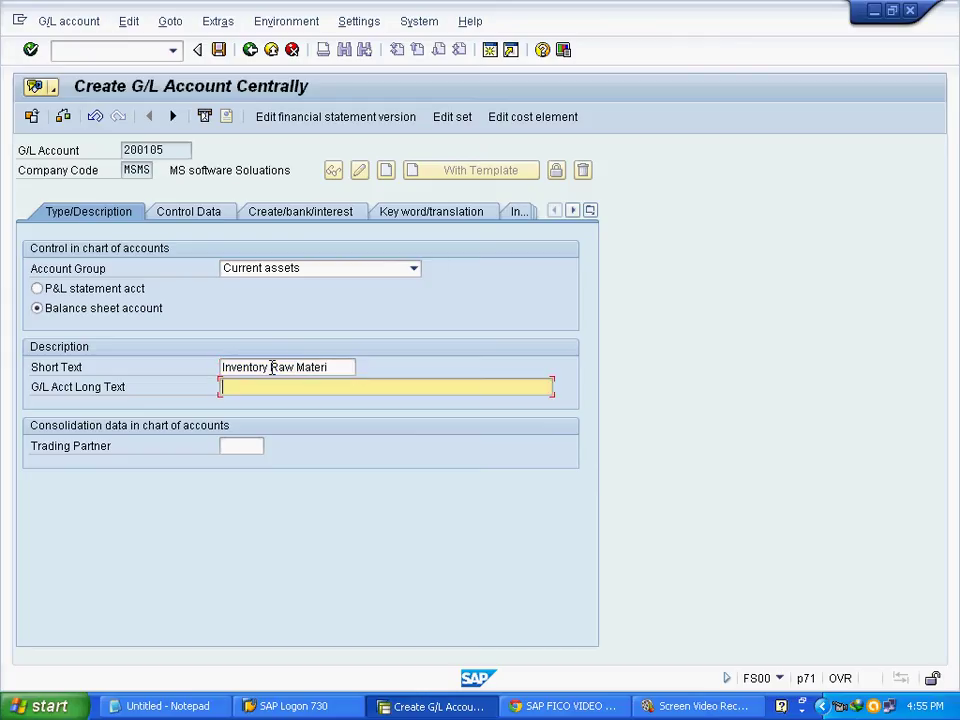
key(ctrl+v)
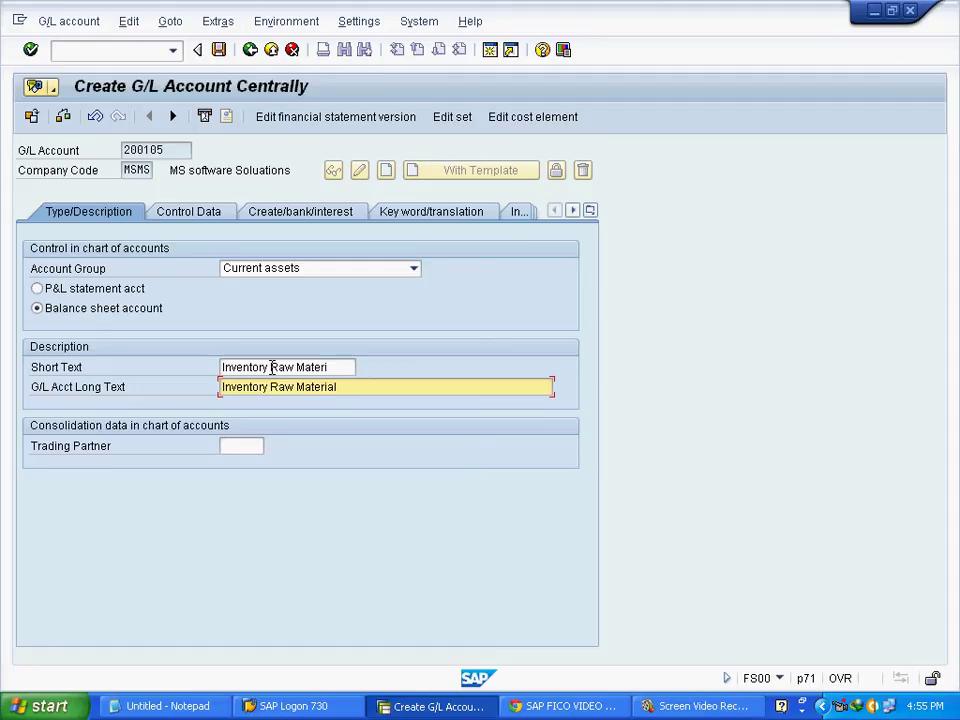
In account 200105's control data, enable only balances in local currency and line item display, with sort key 001 Posting date.
click(192, 212)
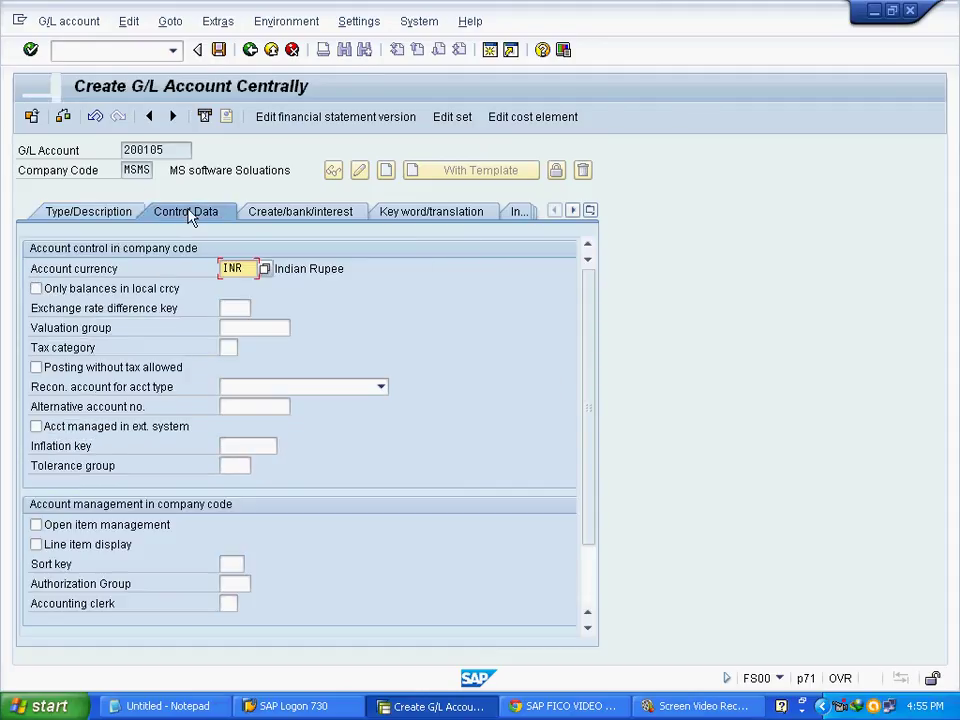
click(84, 288)
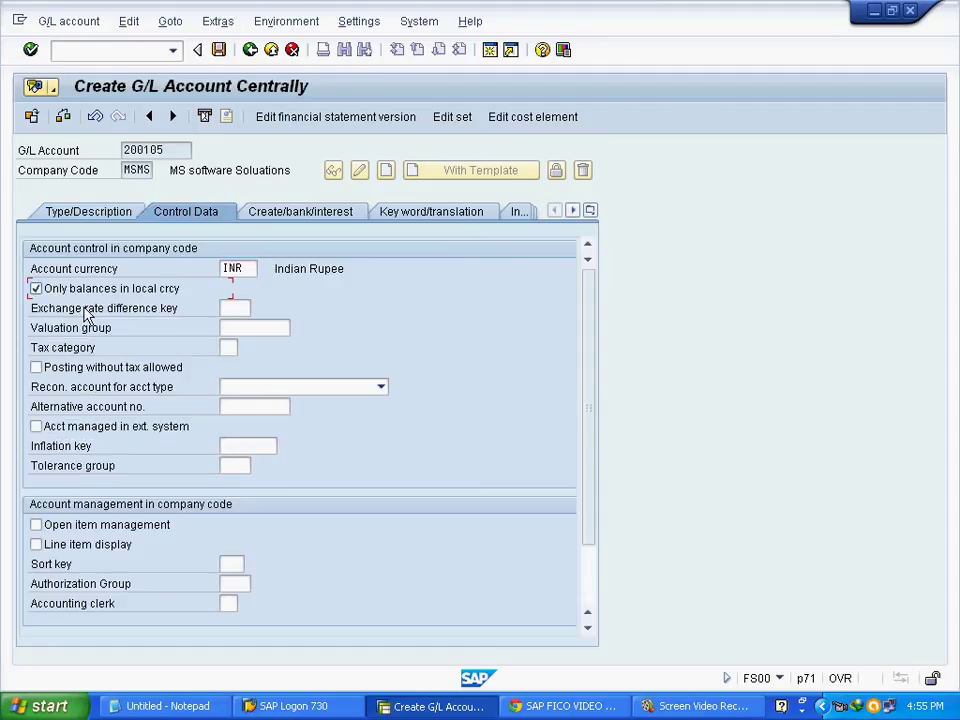
click(70, 550)
click(231, 564)
click(251, 566)
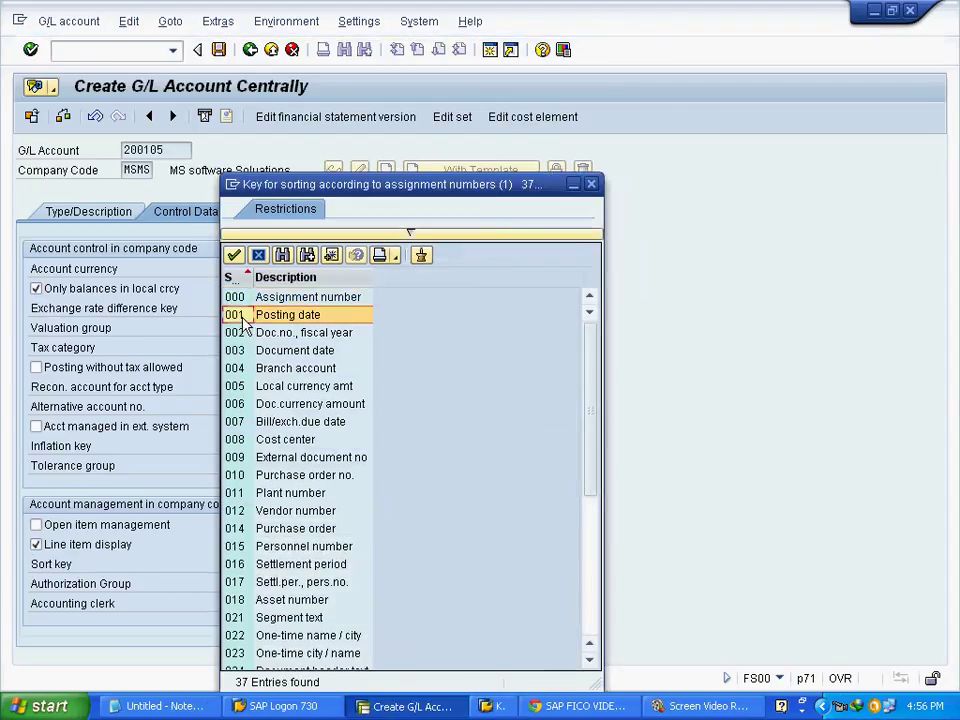
double_click(242, 313)
Assign field status group G001 to G/L account 200105 and save the account.
click(277, 213)
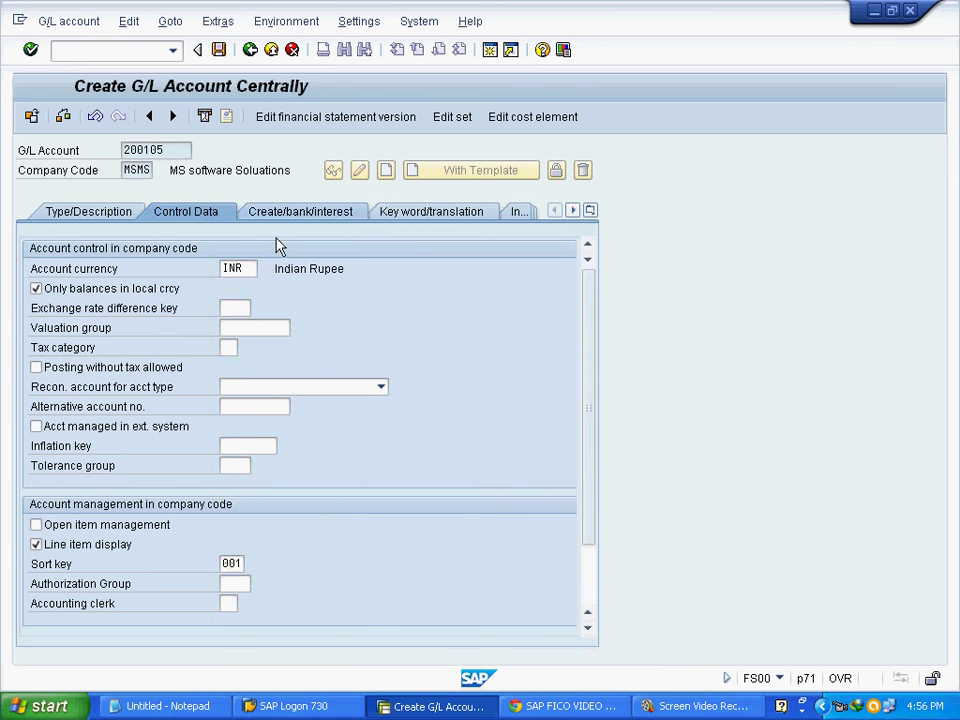
click(259, 271)
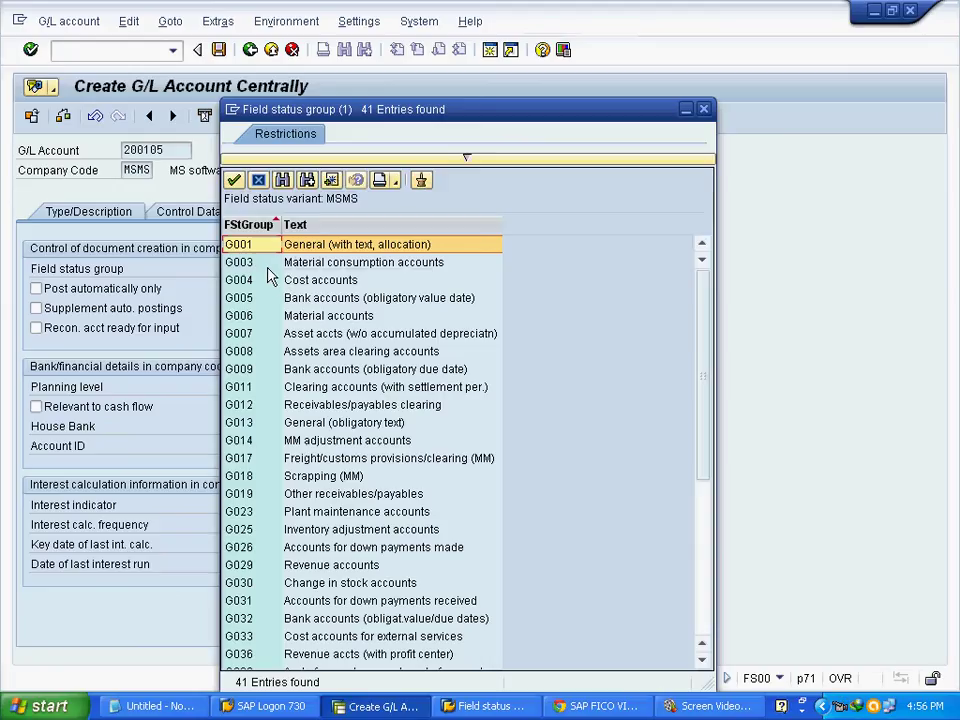
double_click(253, 256)
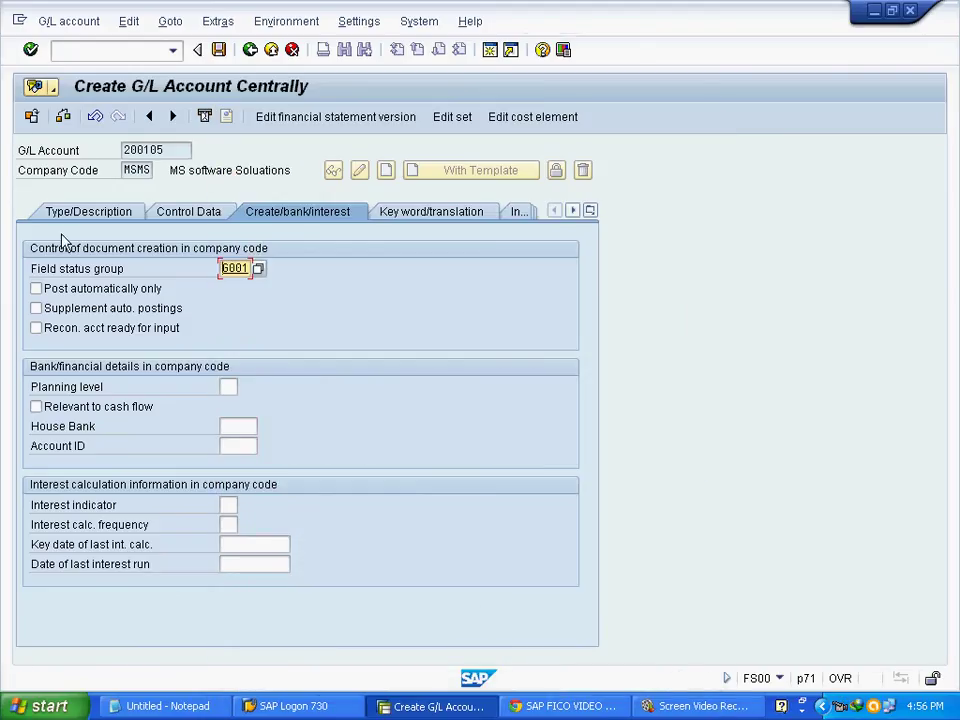
click(30, 50)
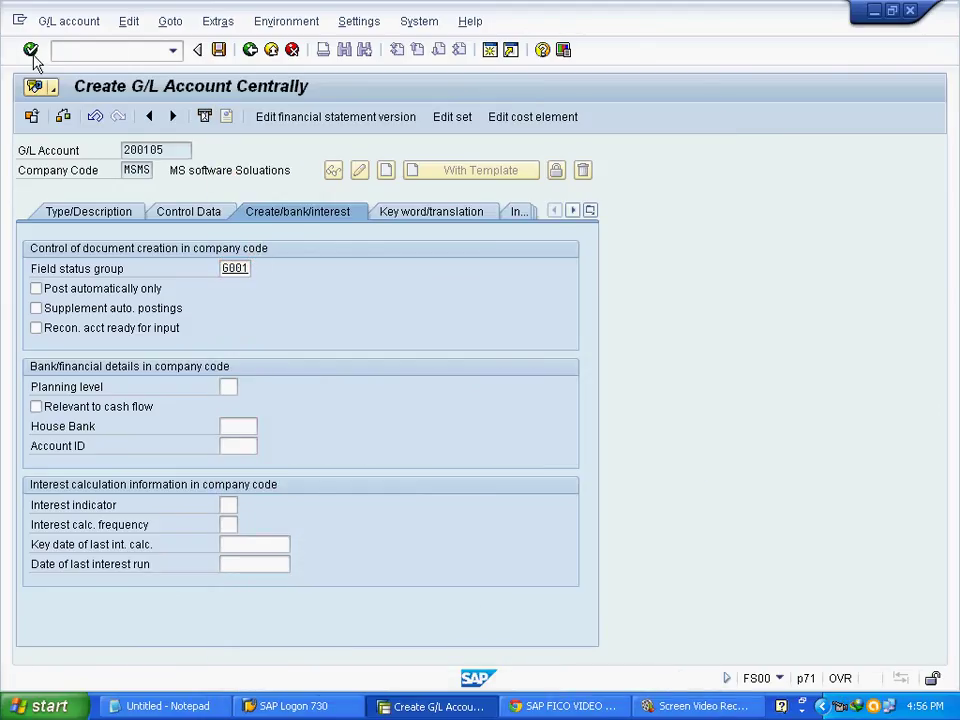
click(222, 56)
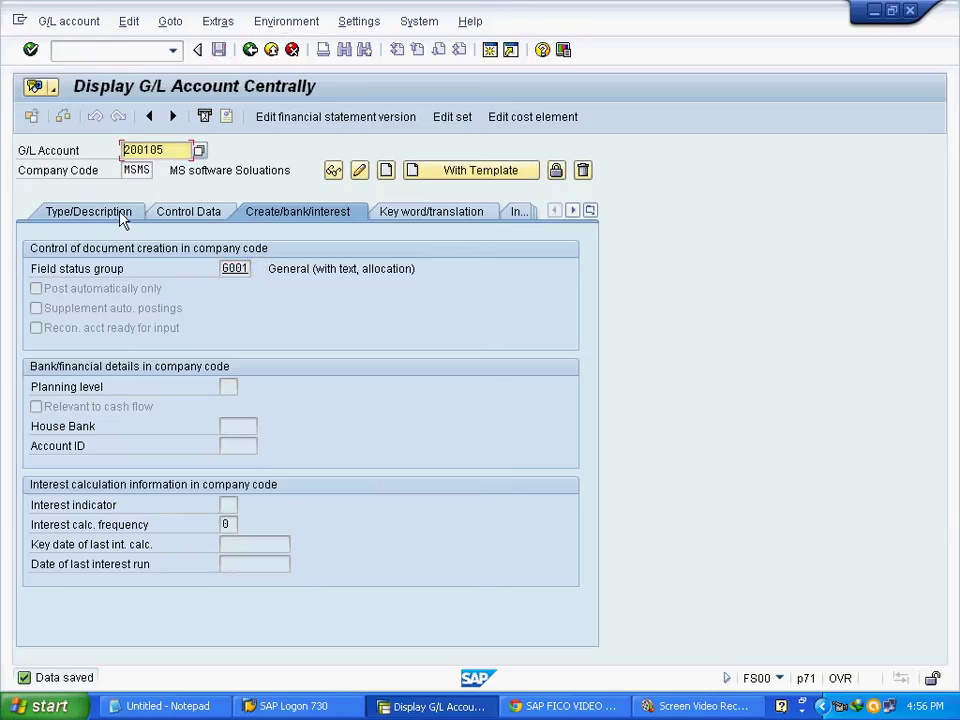
List the G/L accounts of chart of accounts MSMS and locate the Inventory Raw Material entry.
click(199, 152)
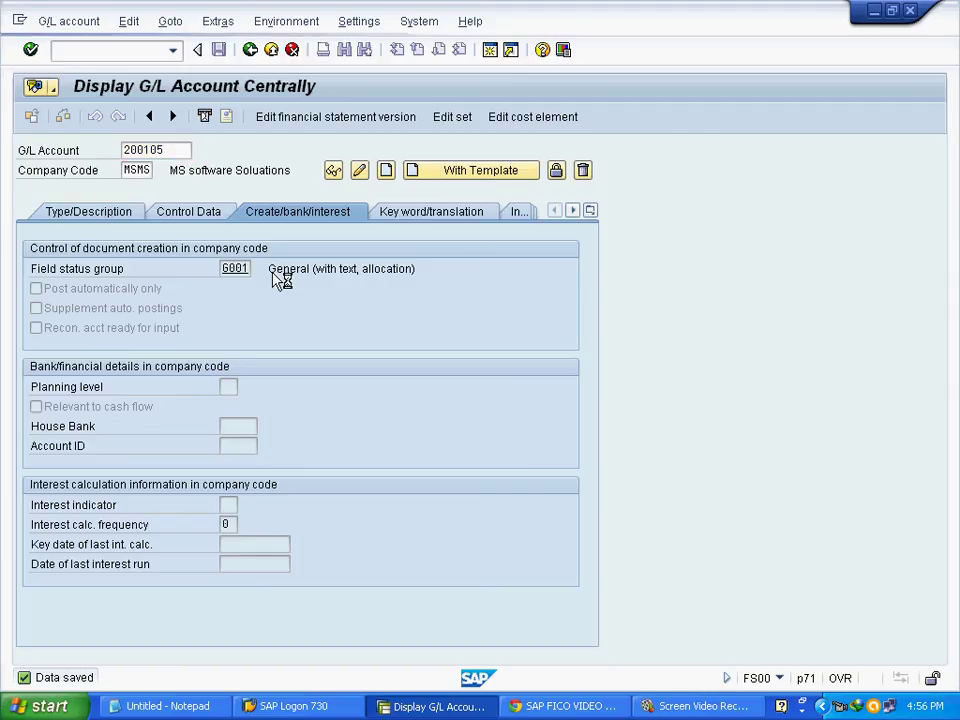
click(610, 469)
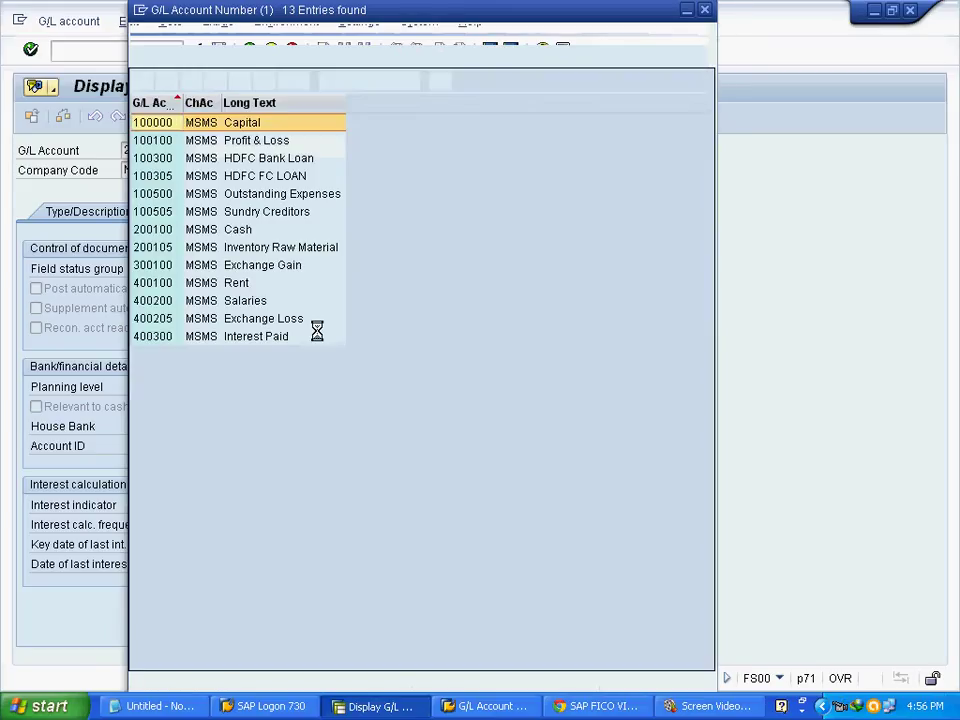
click(262, 249)
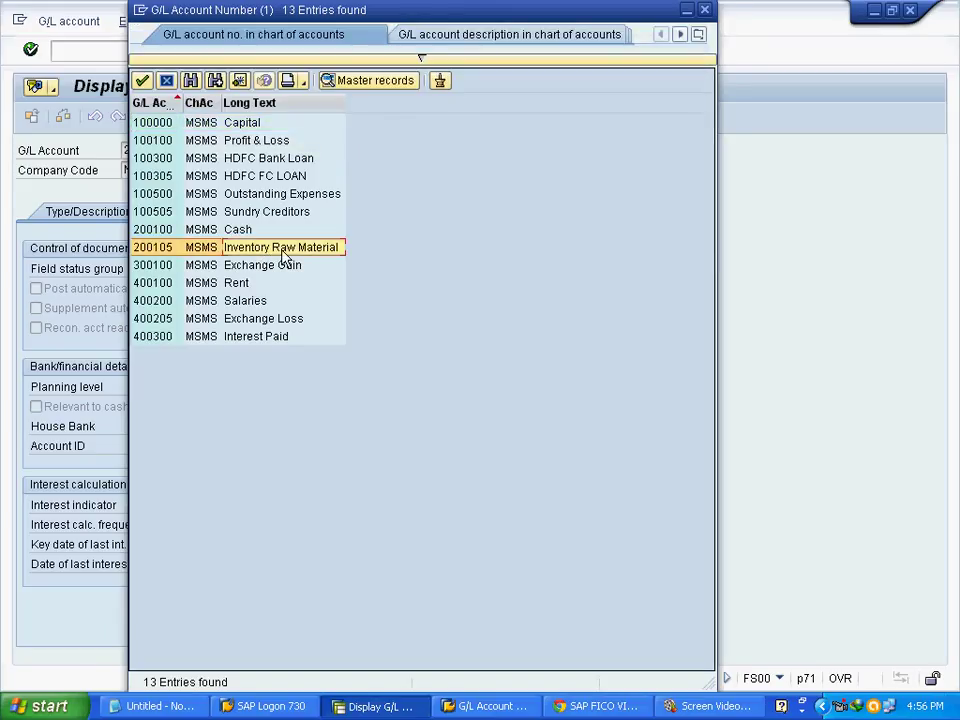
Locate the Sundry Creditors entry in the G/L account list, close the list and exit G/L account maintenance.
click(273, 213)
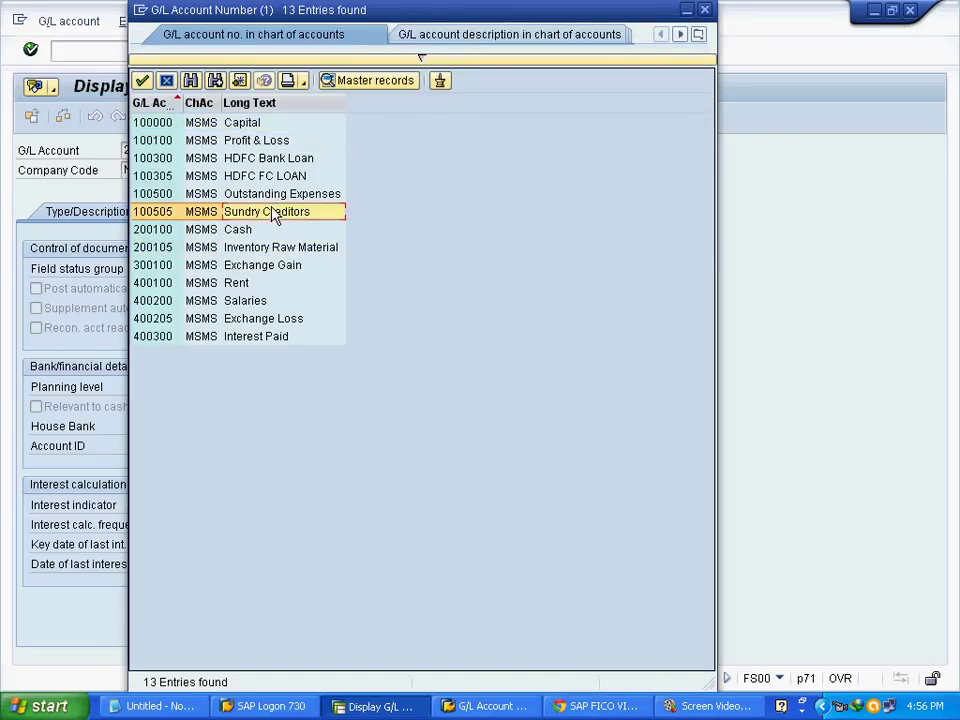
click(167, 82)
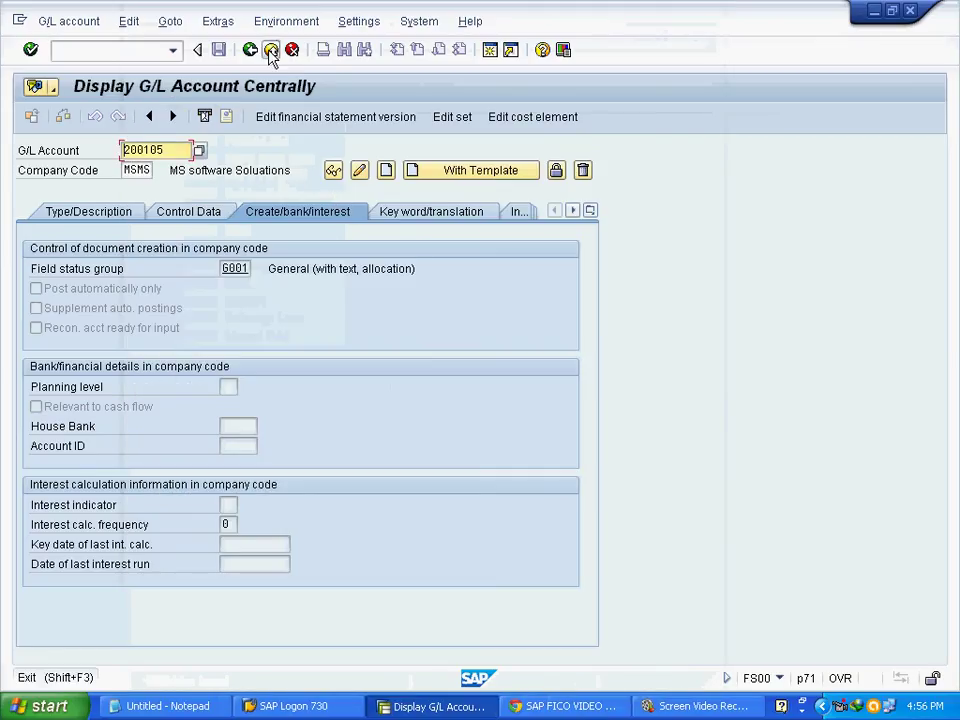
click(271, 50)
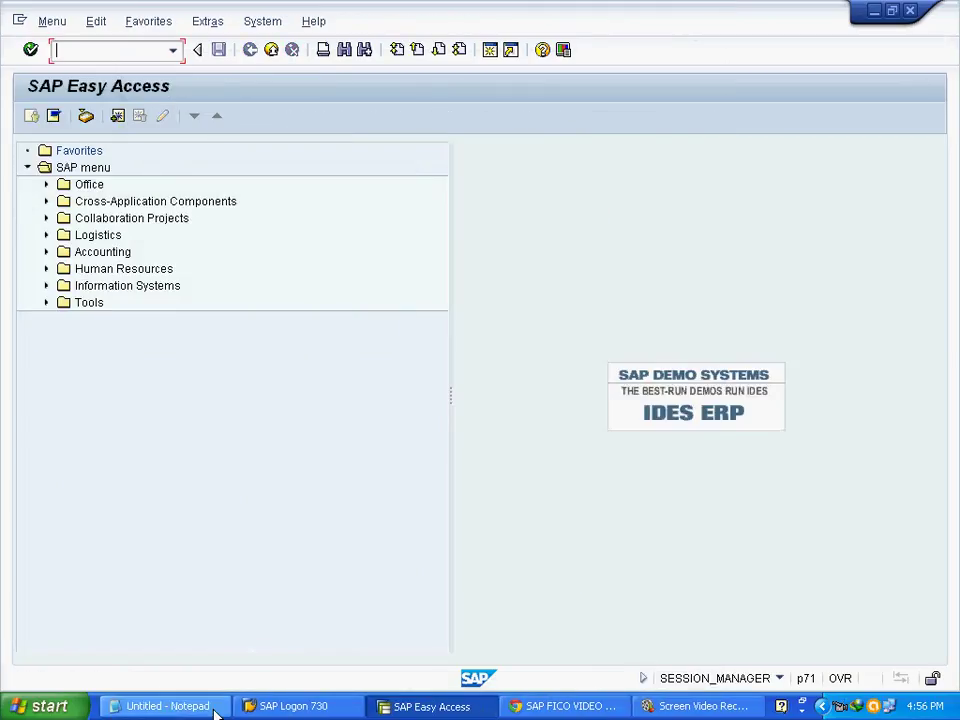
Switch to Notepad and highlight the line for creation of vendor master data with transaction XK01.
click(214, 710)
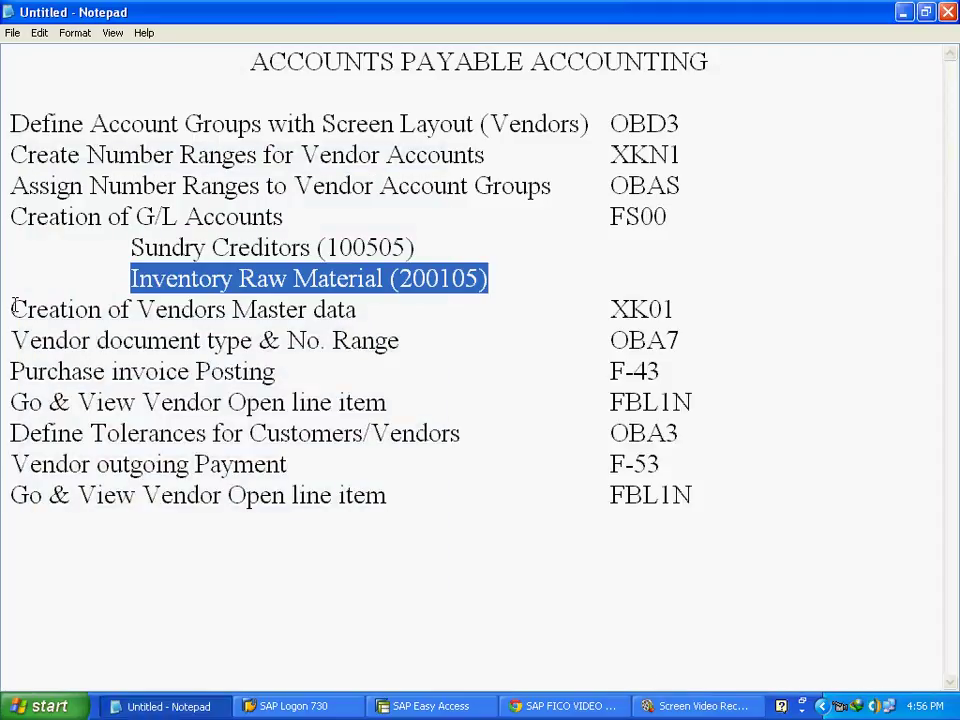
drag(12, 309, 610, 309)
click(685, 309)
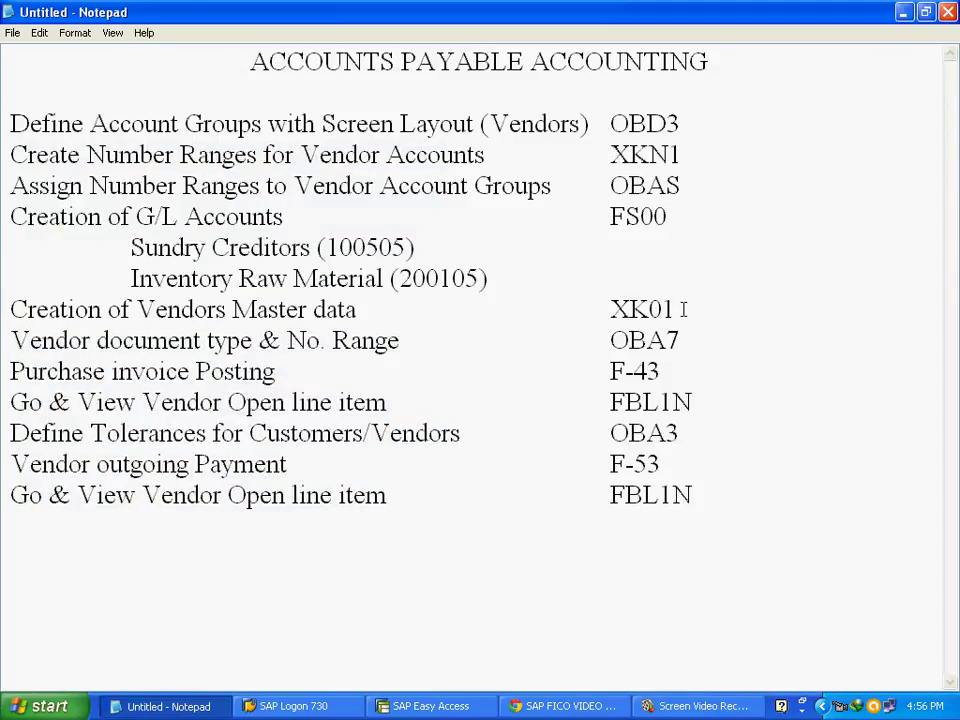
drag(677, 309, 229, 309)
drag(10, 333, 3, 309)
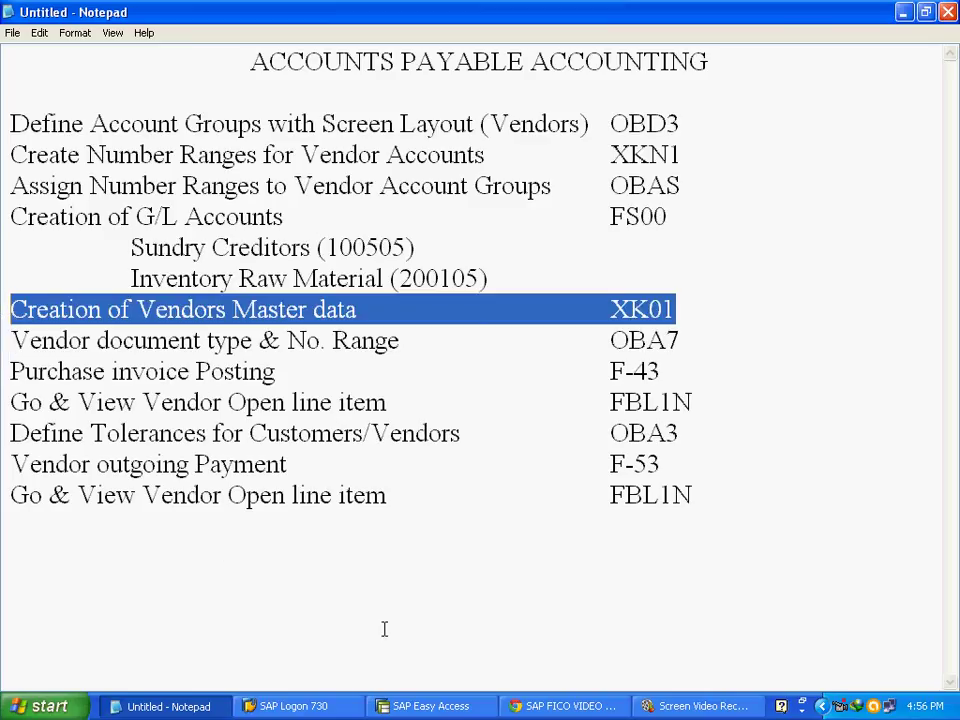
Switch back to SAP Easy Access and expand Accounting, Financial Accounting and Accounts Payable down to Master Records.
click(418, 706)
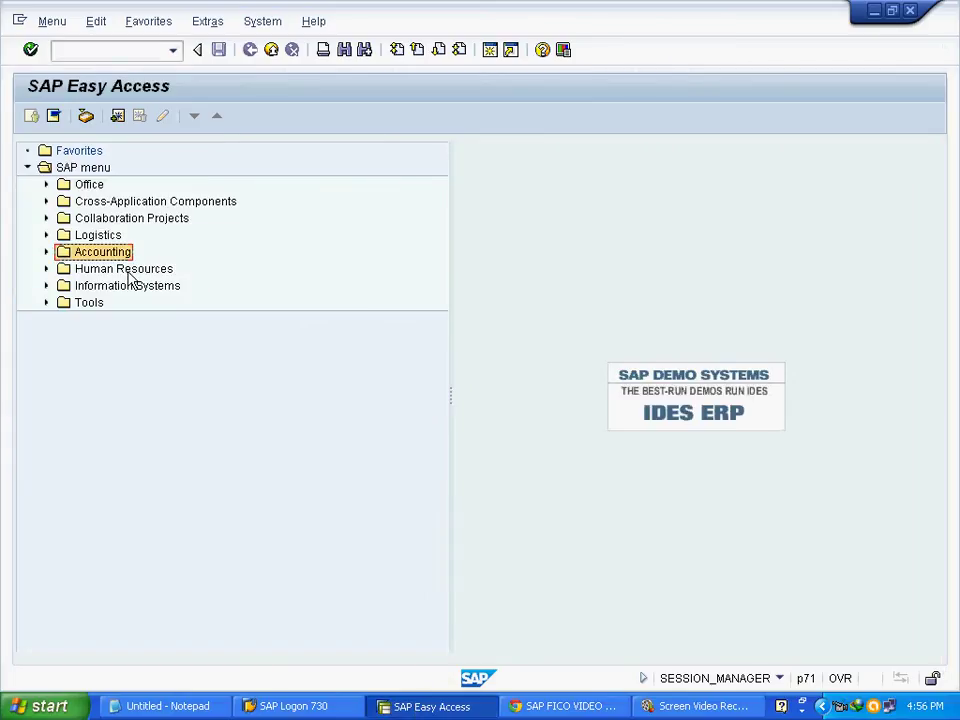
click(46, 252)
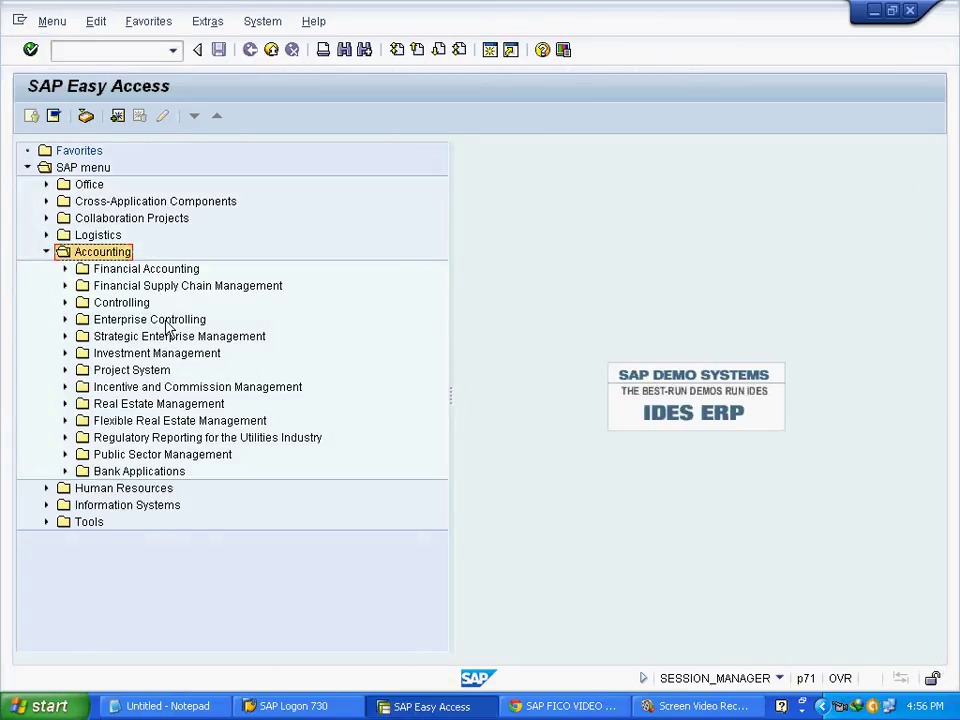
click(141, 268)
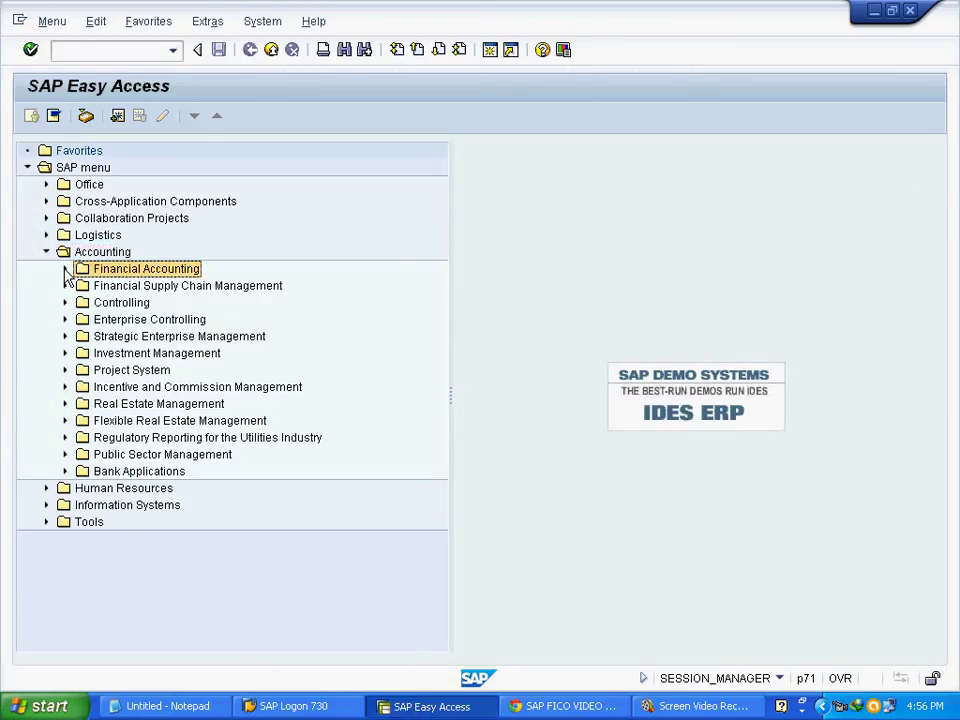
click(65, 270)
click(157, 319)
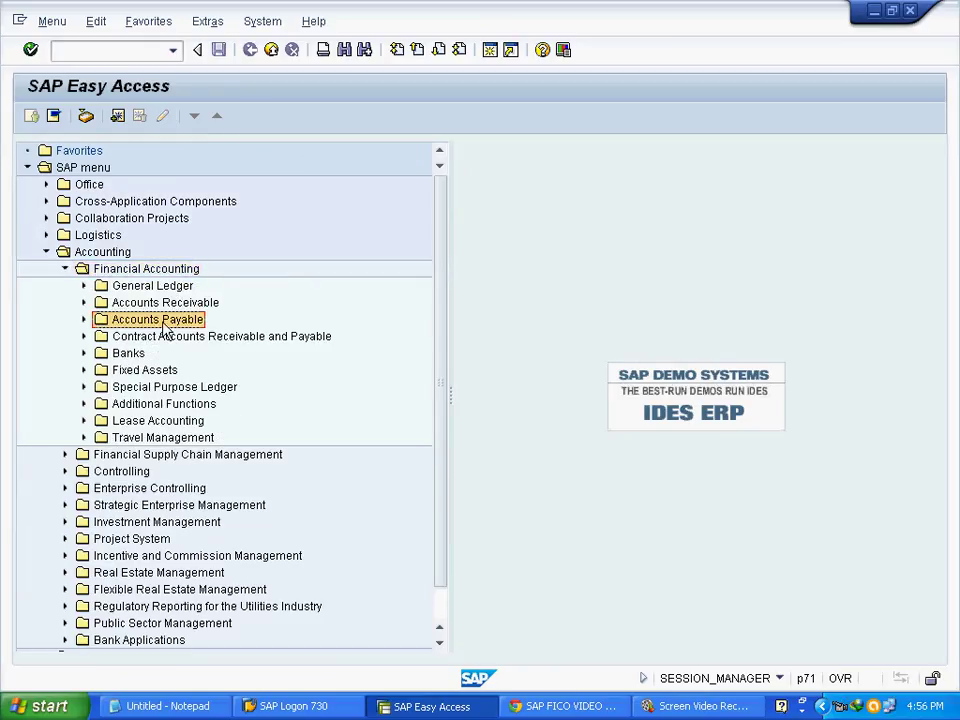
click(84, 320)
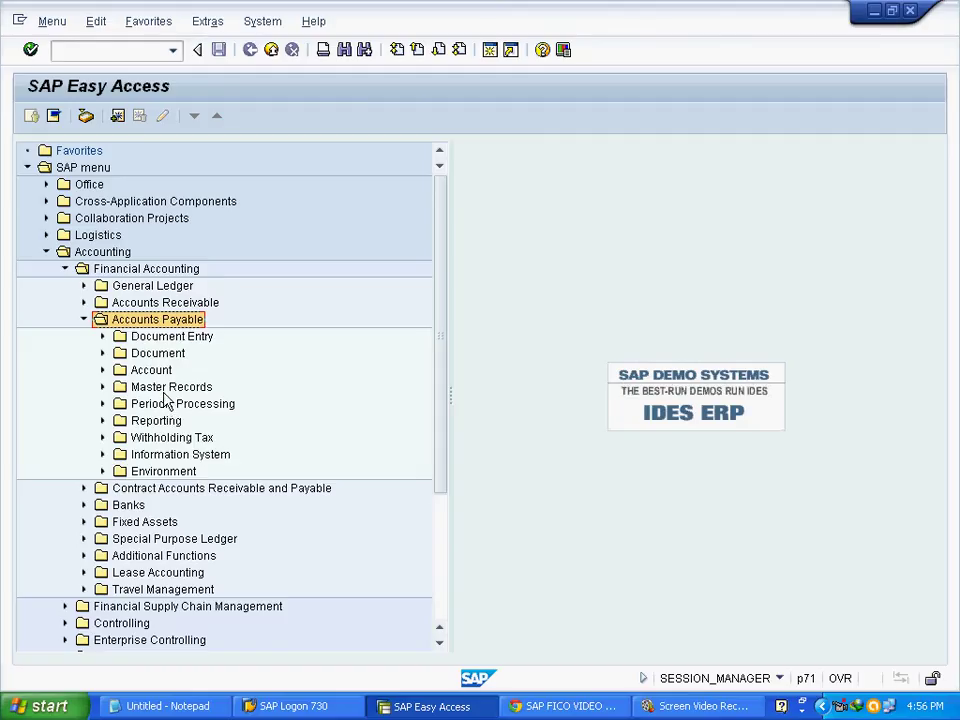
click(171, 387)
click(102, 387)
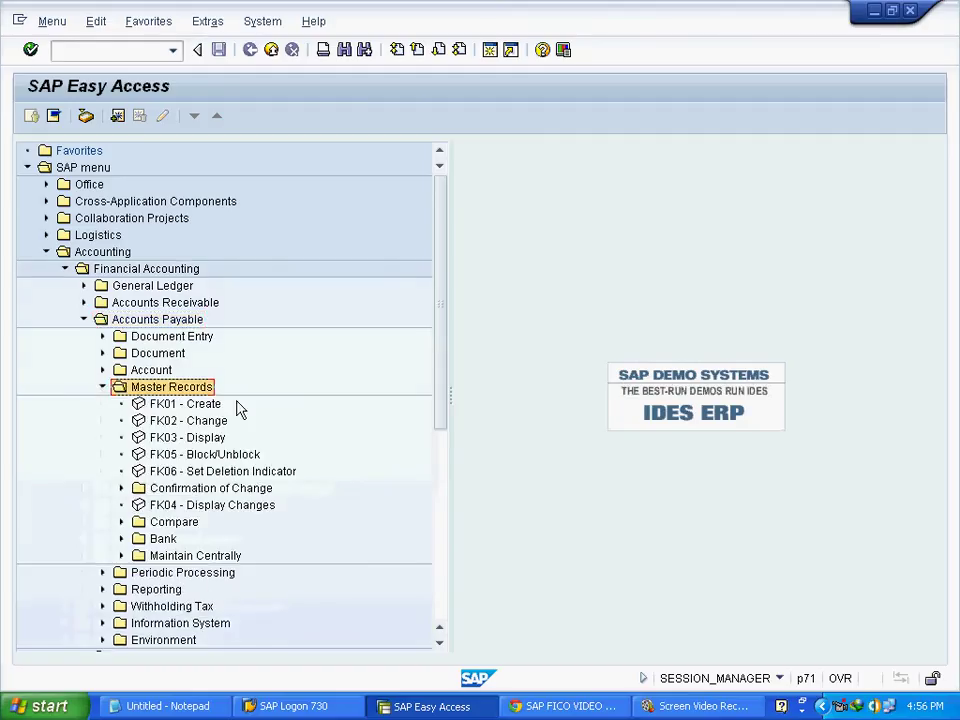
Expand the Maintain Centrally folder under Master Records and start the central vendor creation transaction XK01.
click(186, 557)
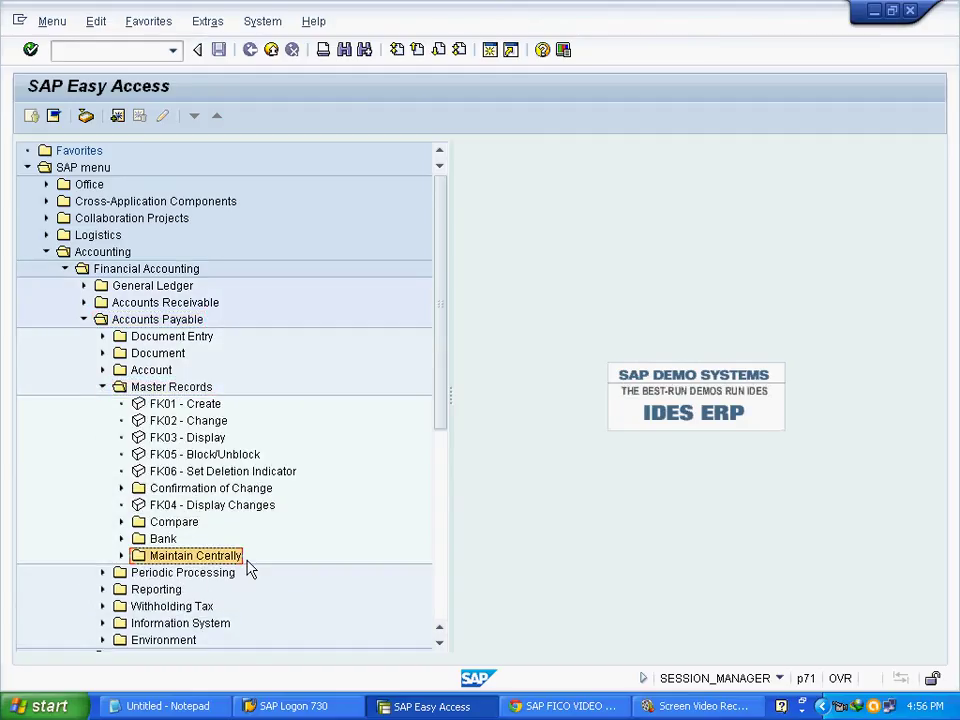
click(121, 556)
key(Down)
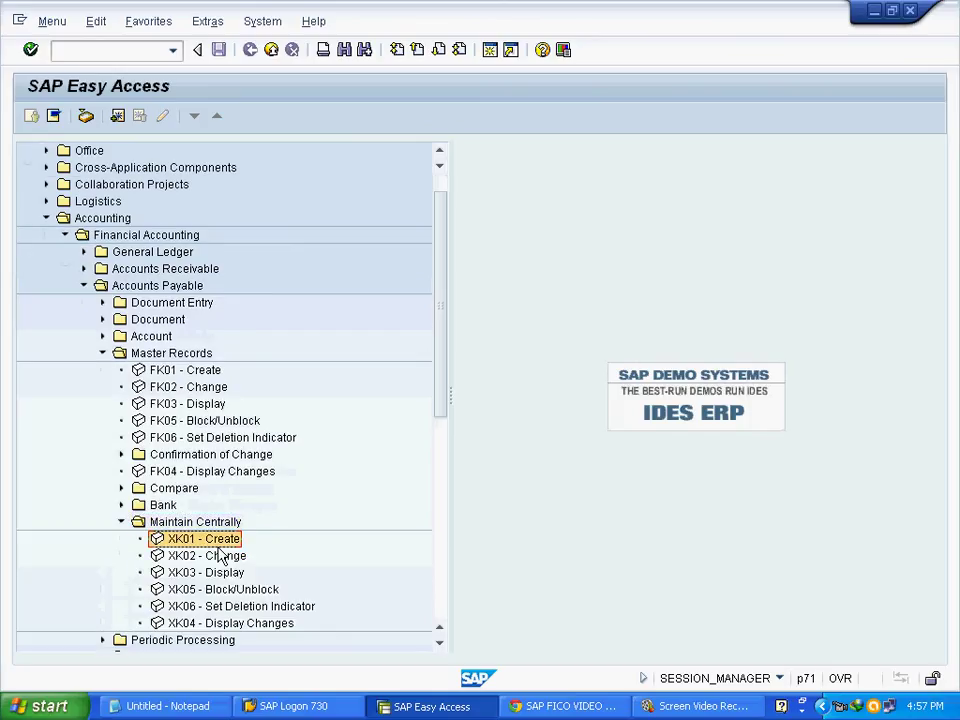
double_click(226, 540)
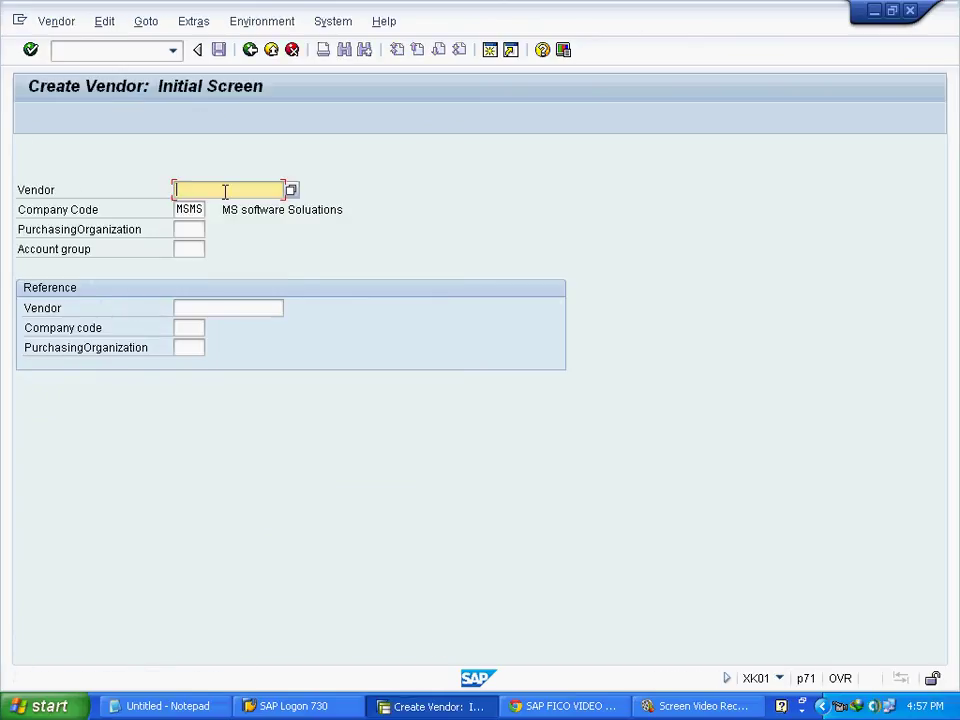
For company code MSMS, find and assign vendor account group MSF (FI Vendor for MSMS), and continue to the address data.
click(79, 212)
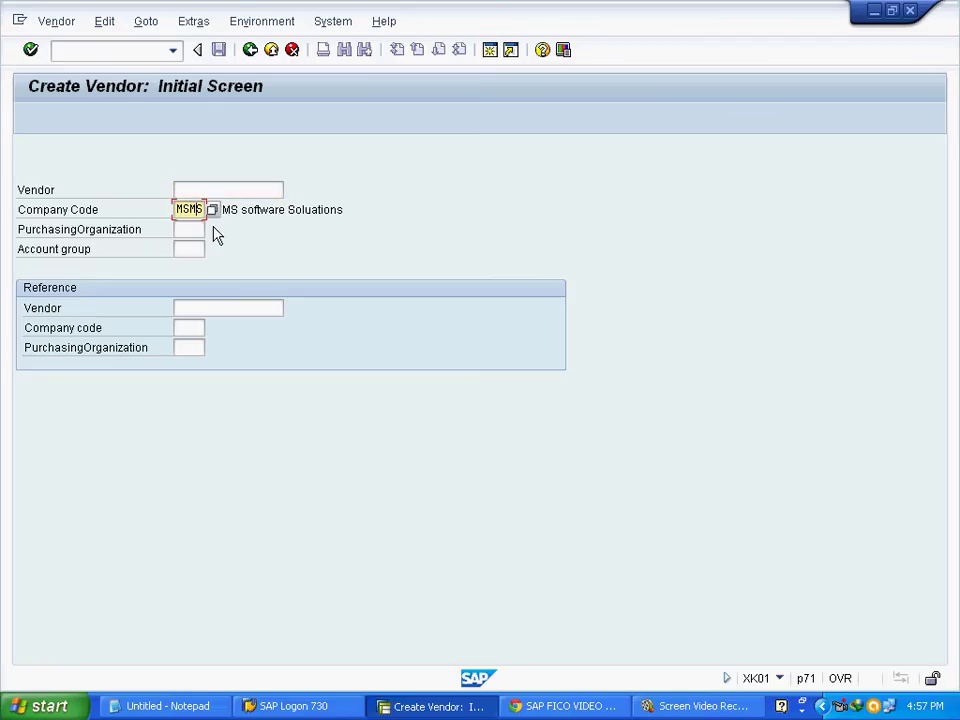
click(185, 251)
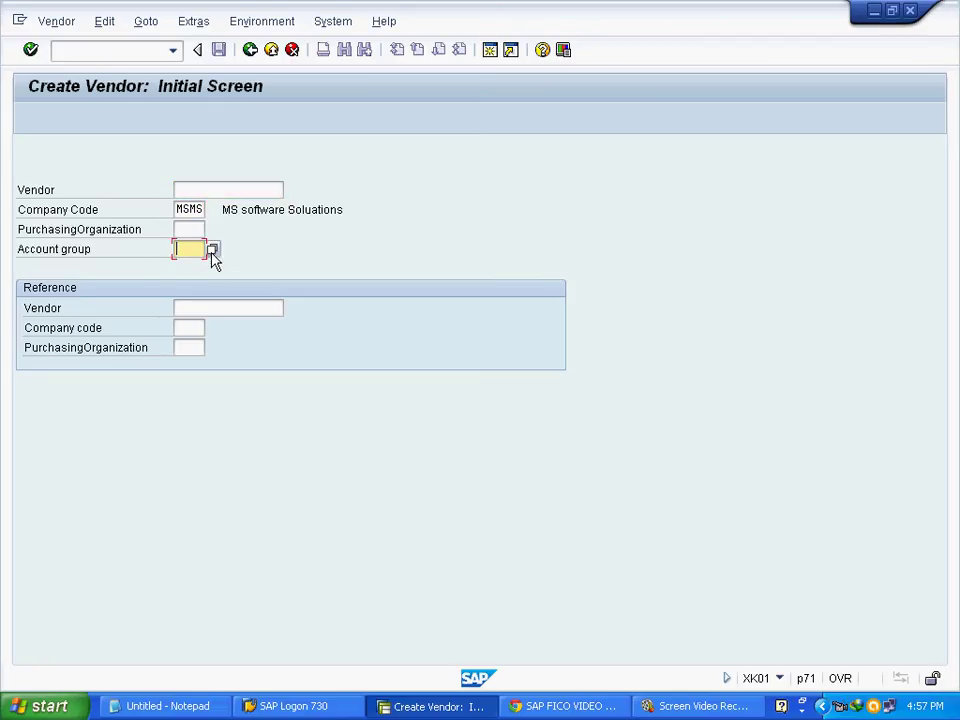
click(212, 250)
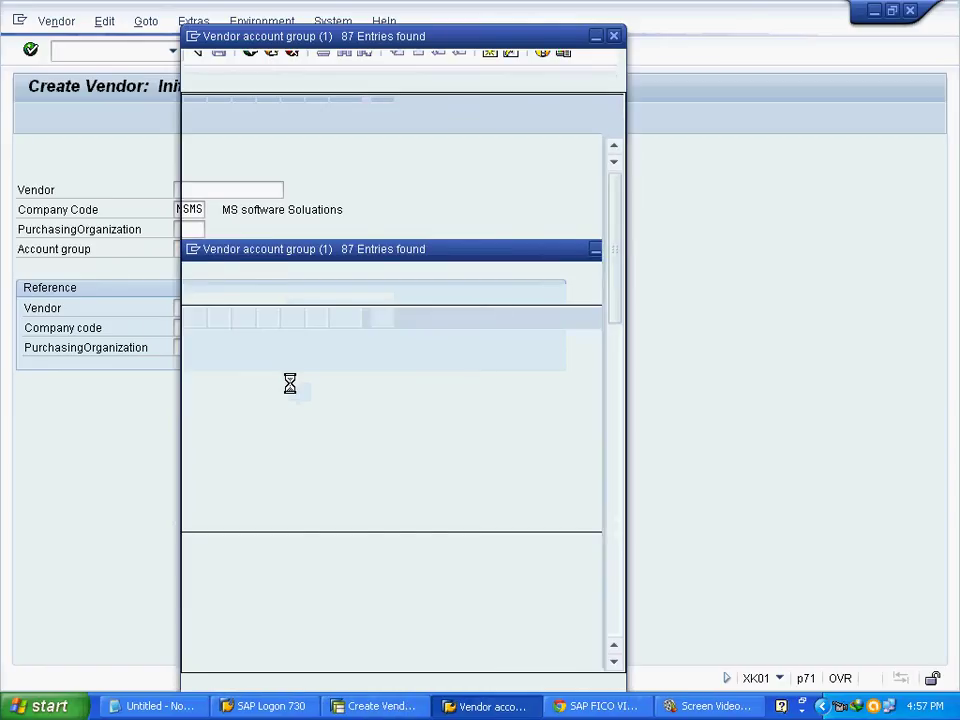
click(245, 106)
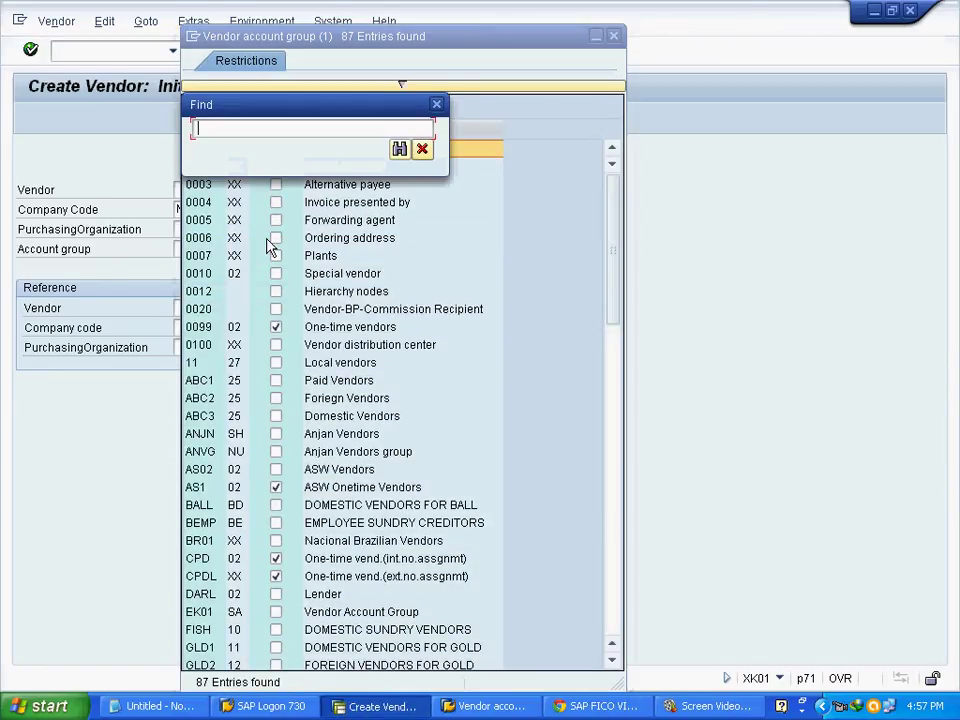
text(mst)
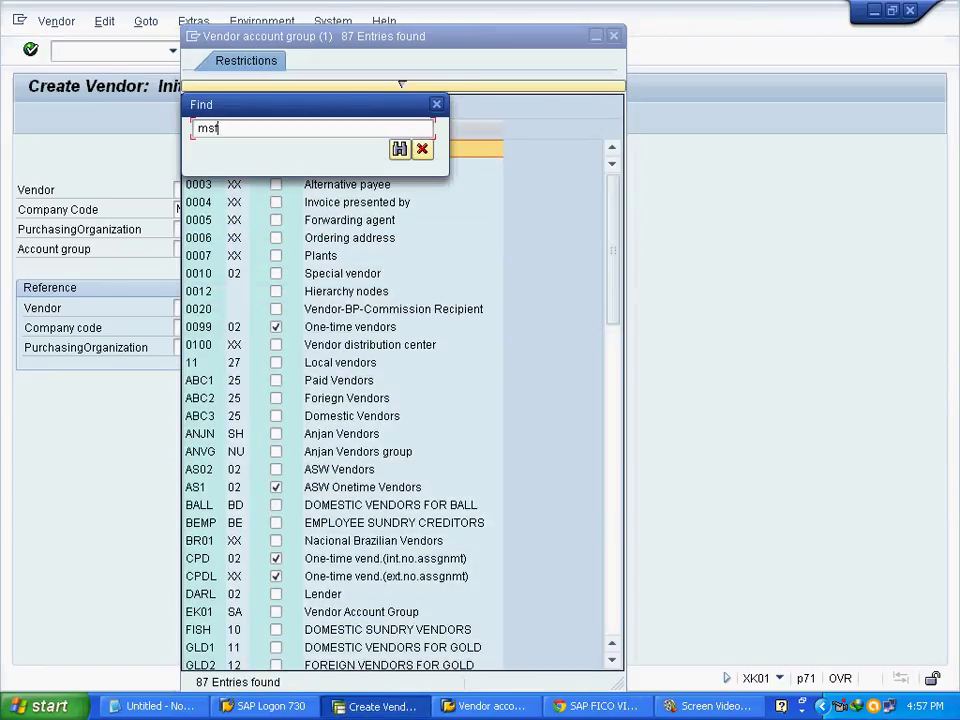
key(Return)
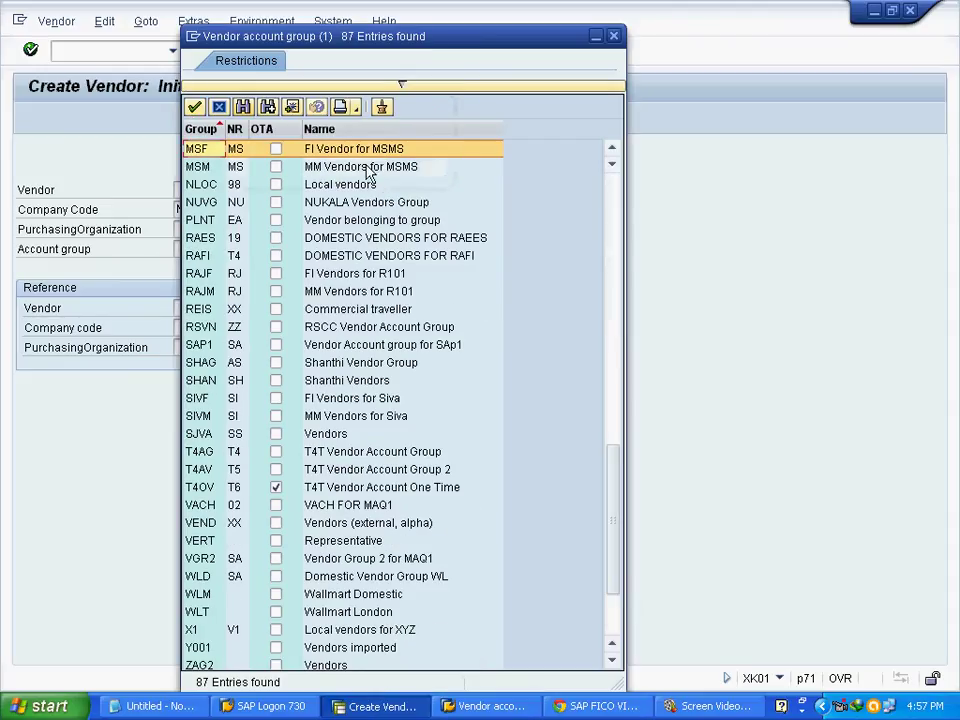
double_click(401, 156)
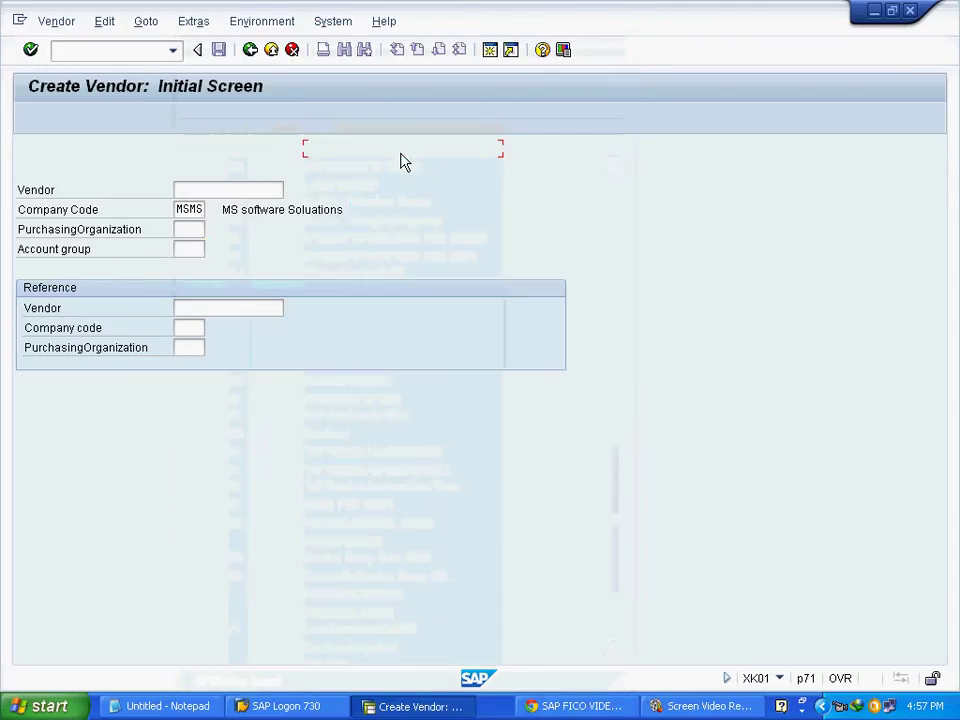
click(33, 52)
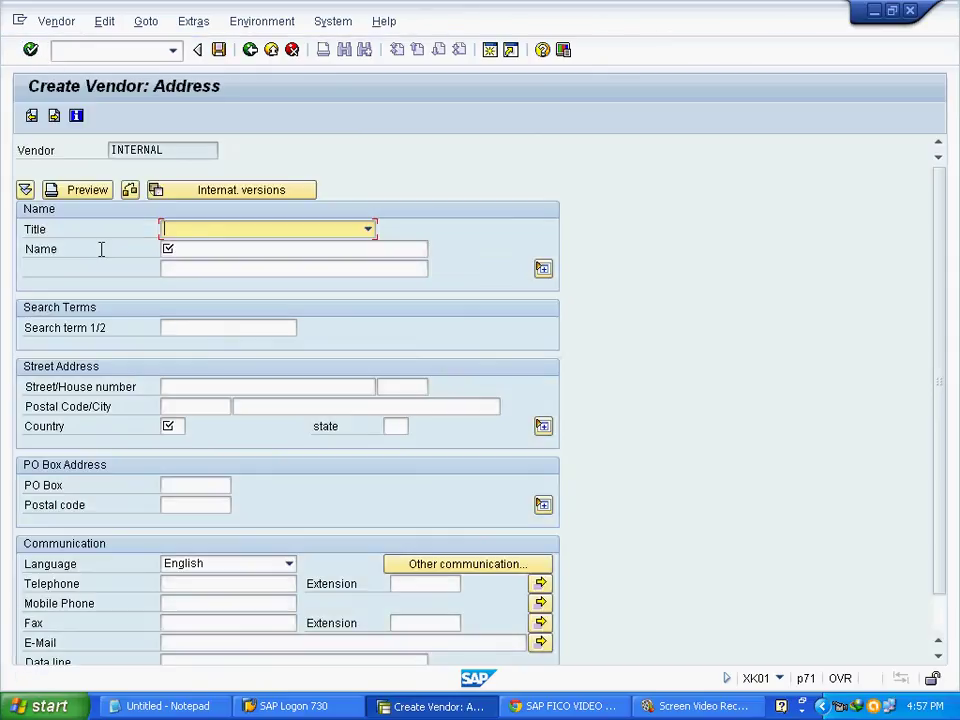
In the vendor's address data, set the title to Mr., enter the vendor's name and set the country to IN.
click(266, 233)
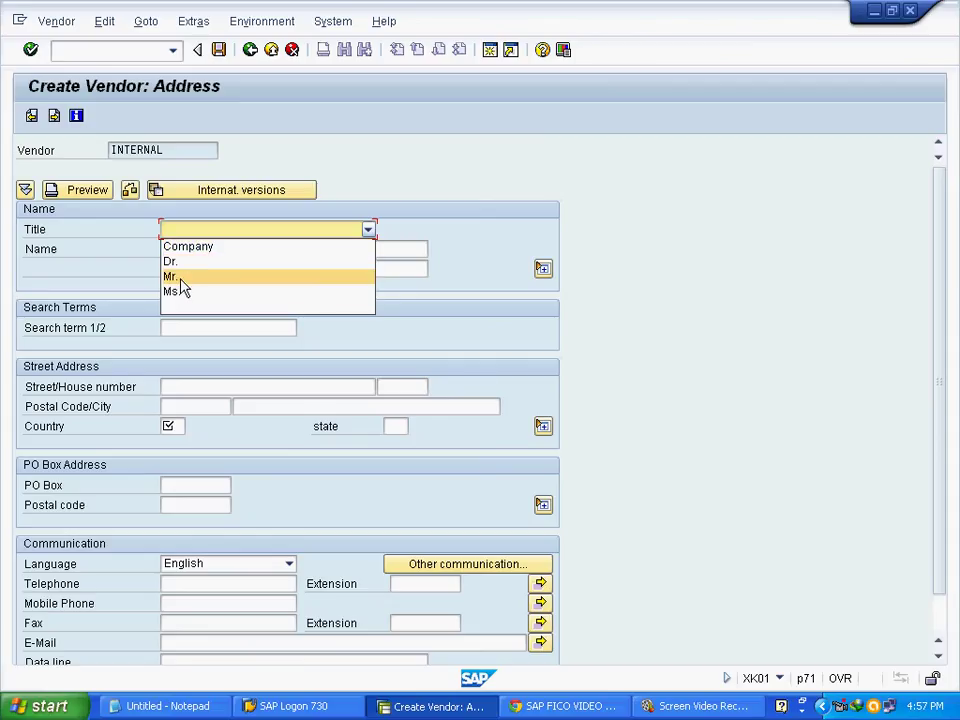
click(180, 276)
click(215, 249)
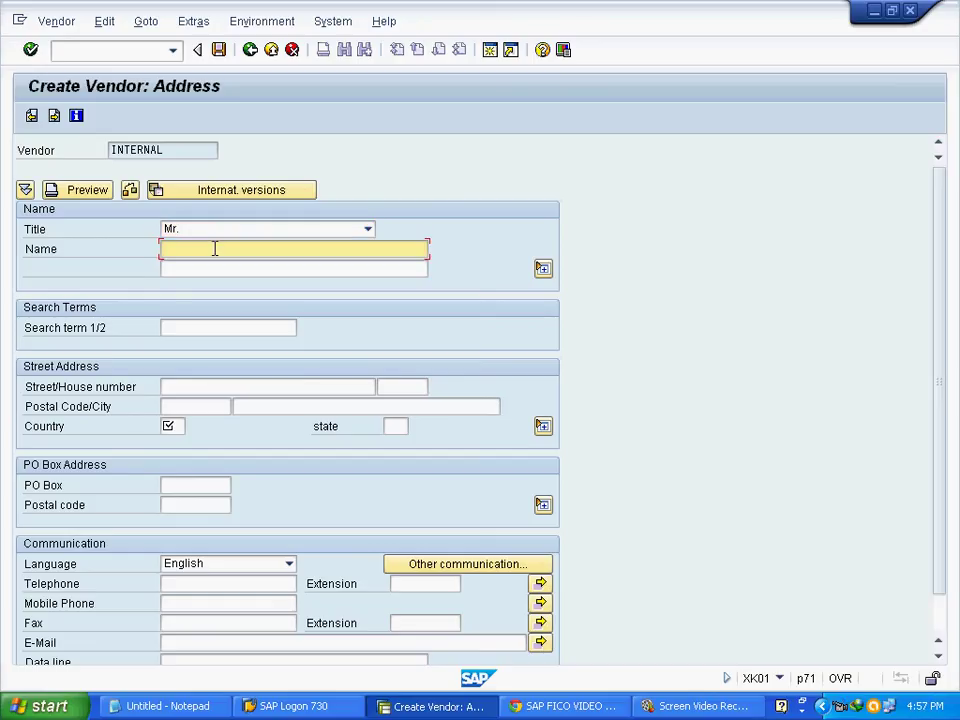
text(Prasad)
click(175, 427)
text(IN)
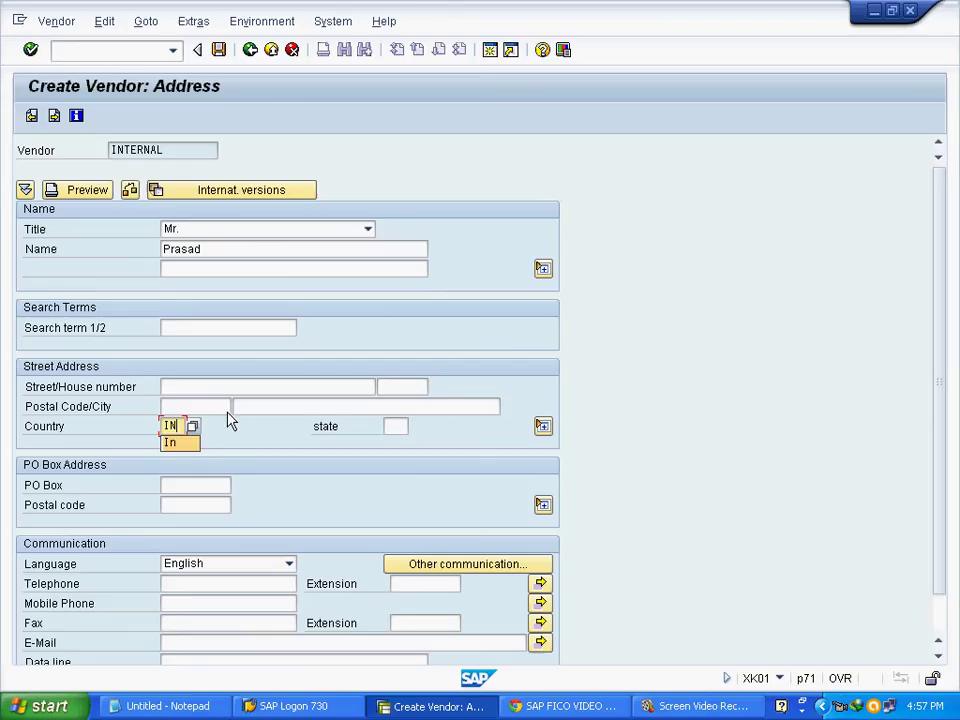
click(214, 405)
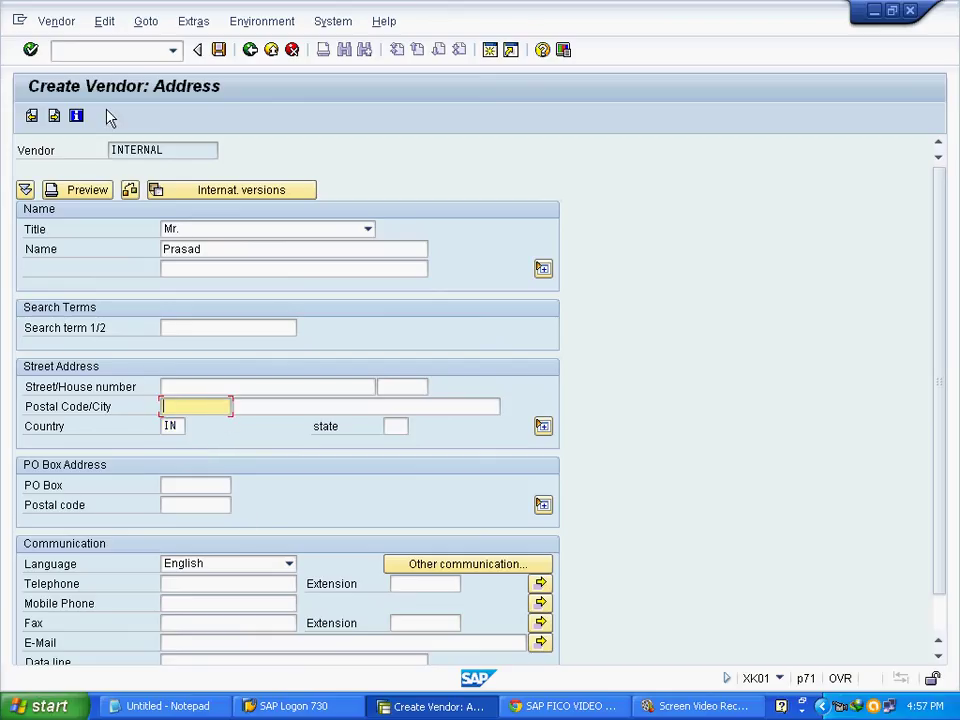
Proceed to the vendor's accounting information and assign reconciliation account 100505 Sundry Creditors and sort key 001 Posting date.
click(54, 117)
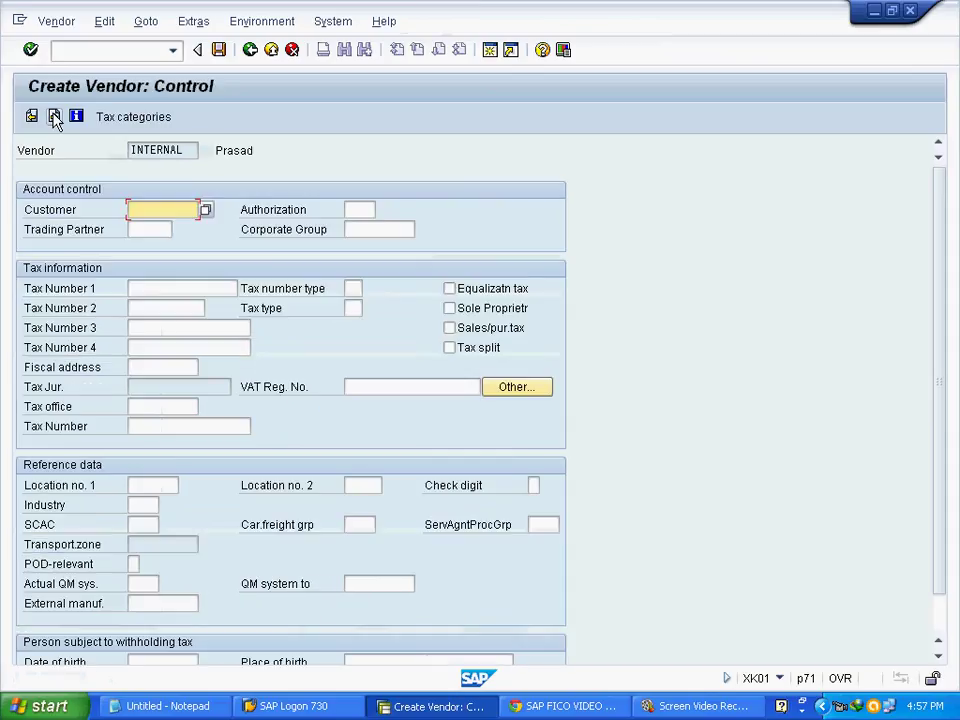
click(54, 117)
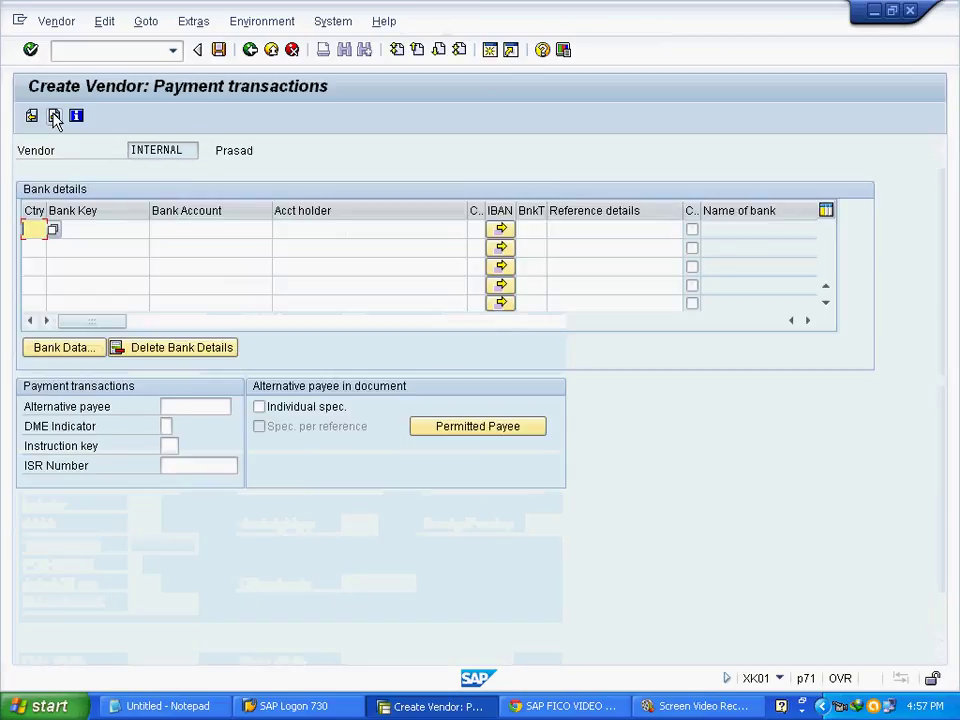
click(54, 117)
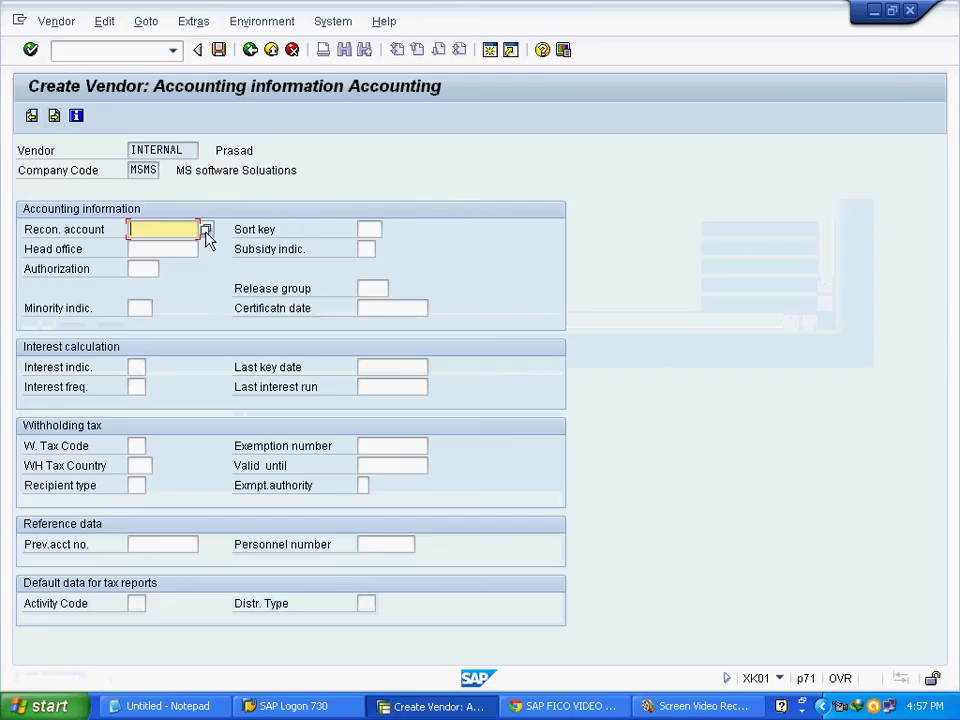
click(206, 232)
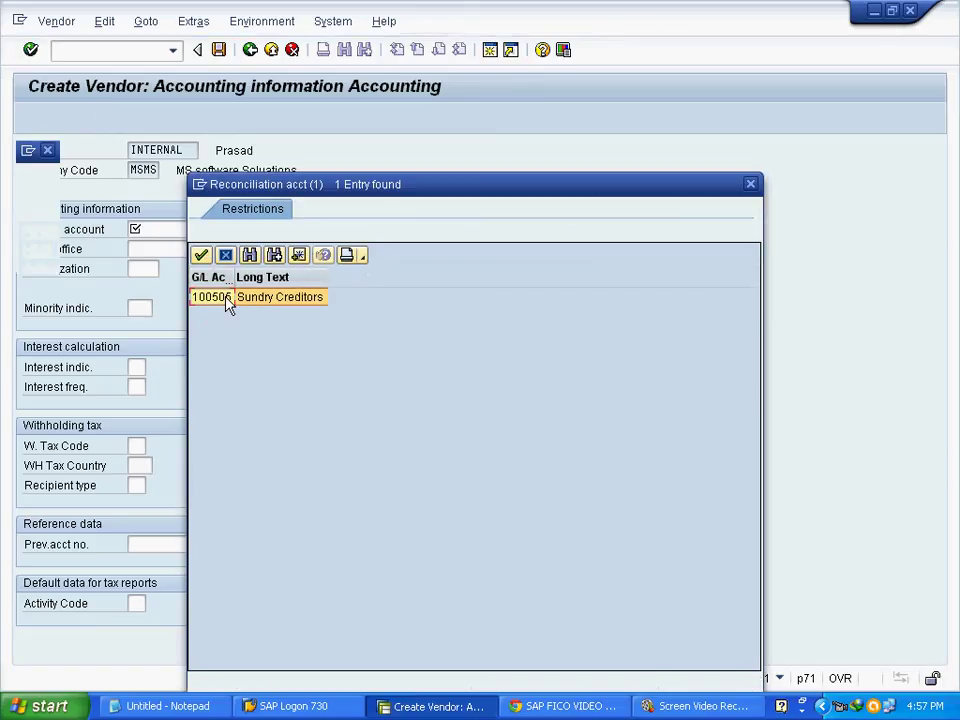
click(203, 256)
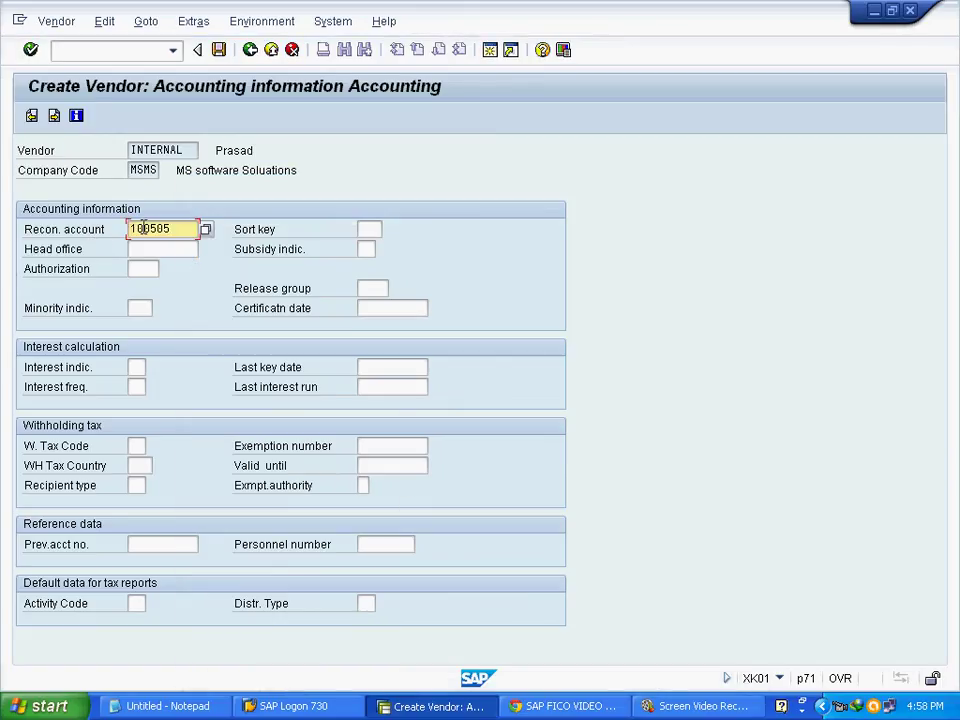
click(368, 229)
click(385, 229)
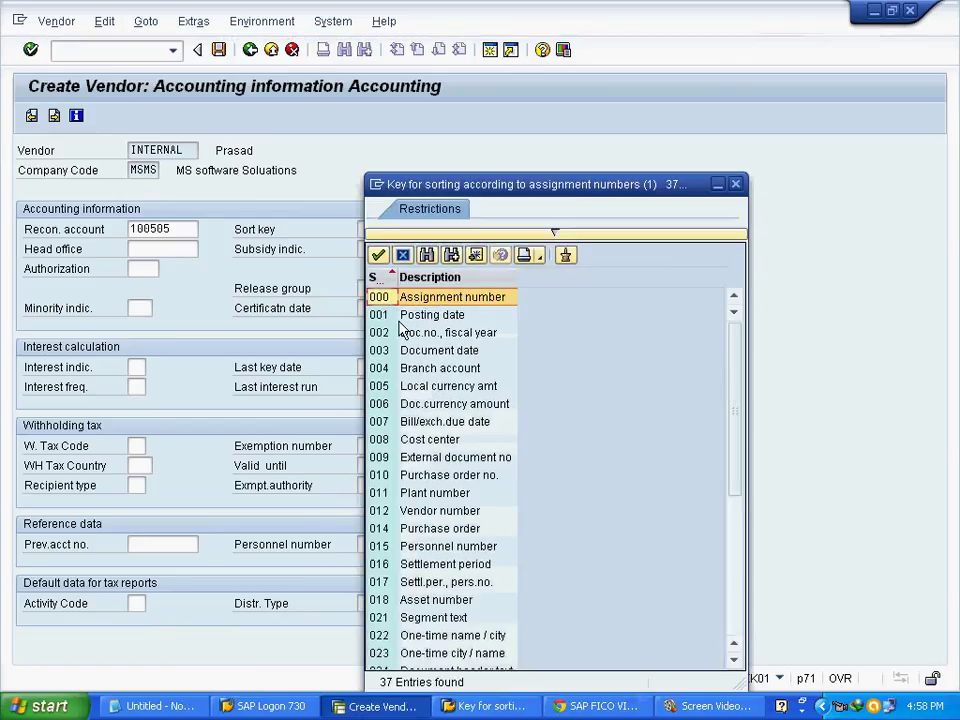
click(388, 316)
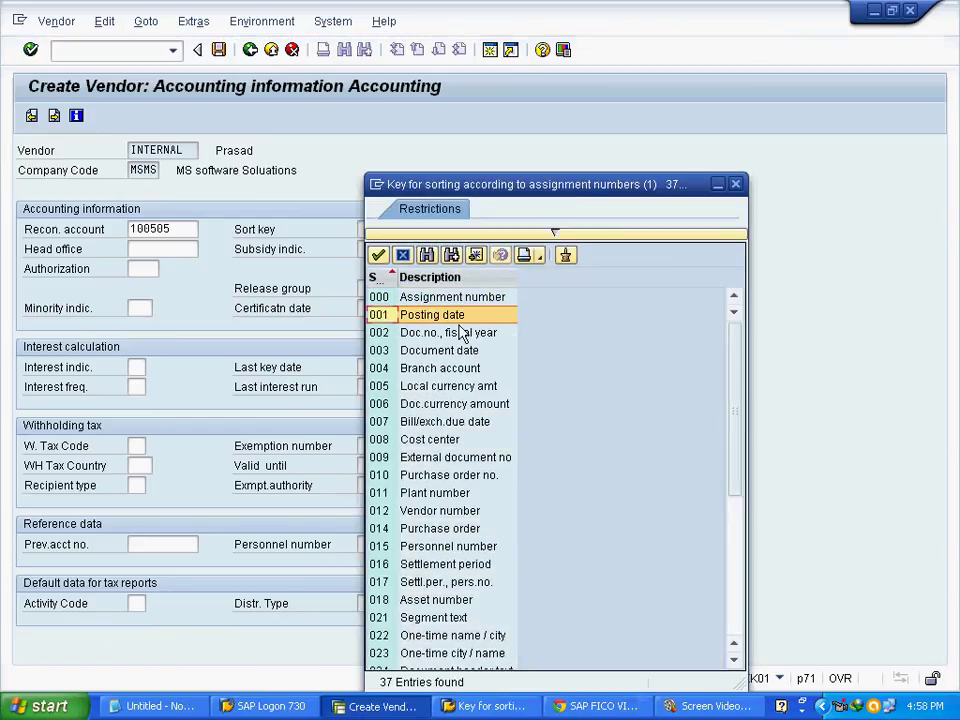
click(379, 256)
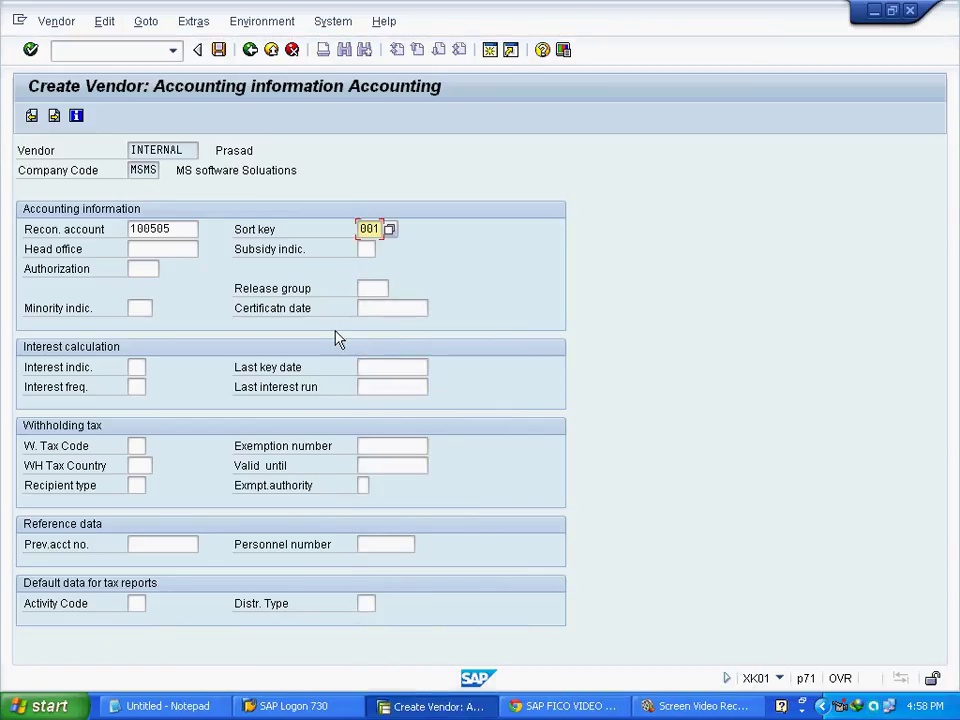
Proceed to the vendor's company code payment data, assign payment terms 0001 Payable immediately Due net, and save the vendor.
click(55, 117)
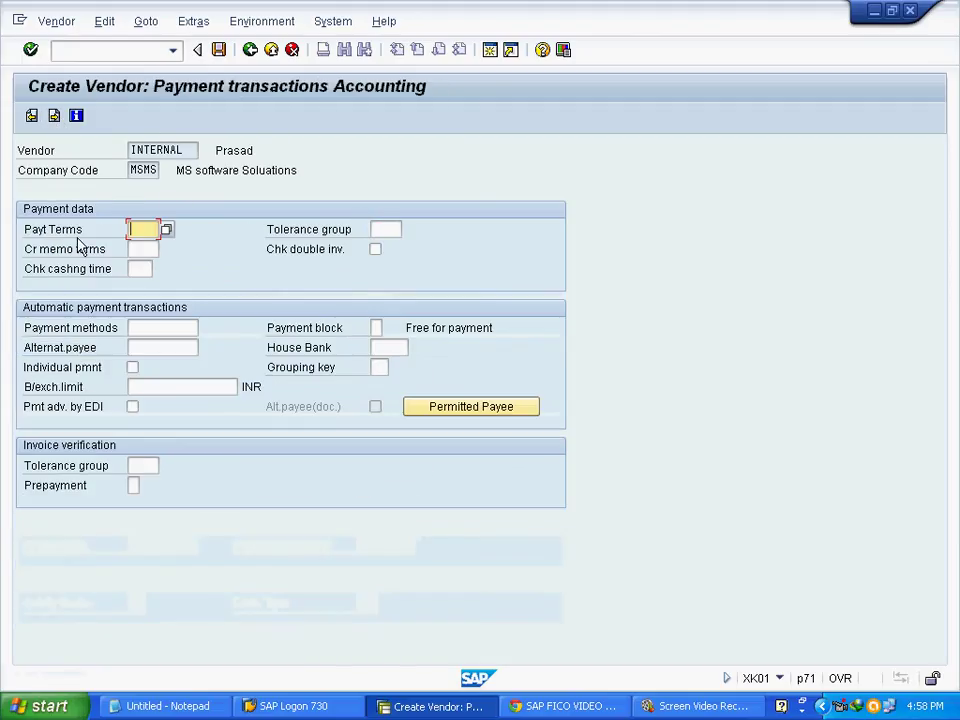
click(166, 231)
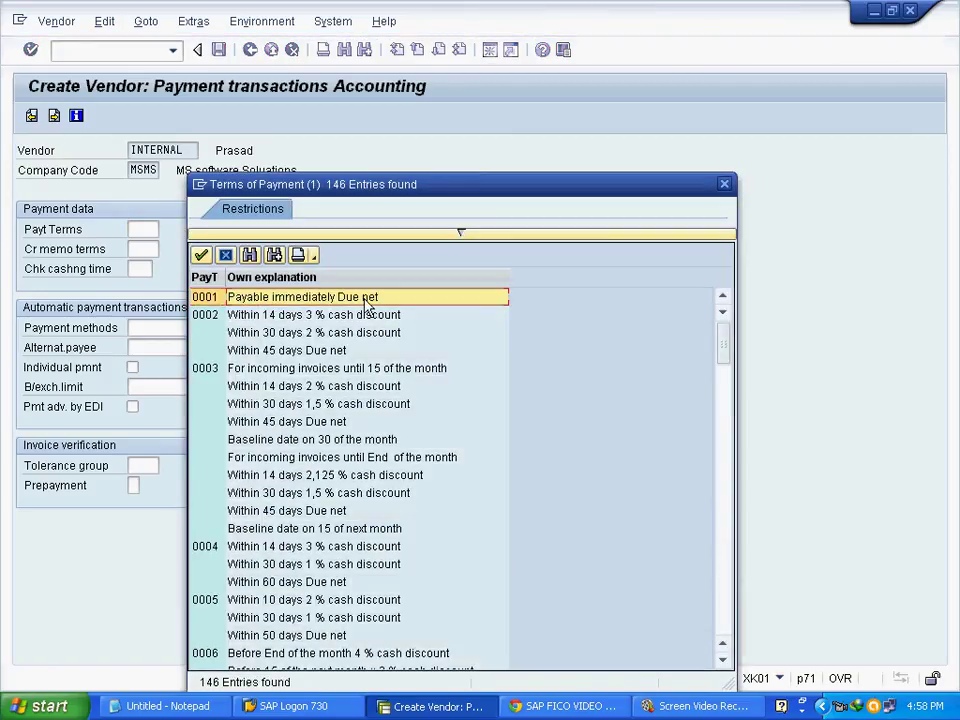
click(218, 317)
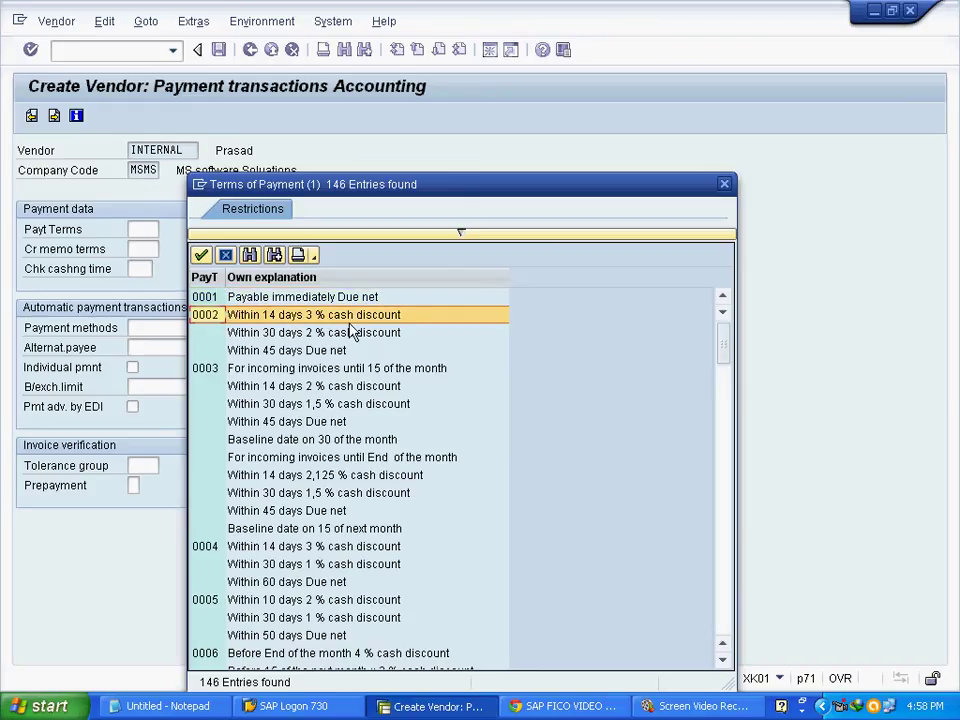
click(241, 336)
click(305, 351)
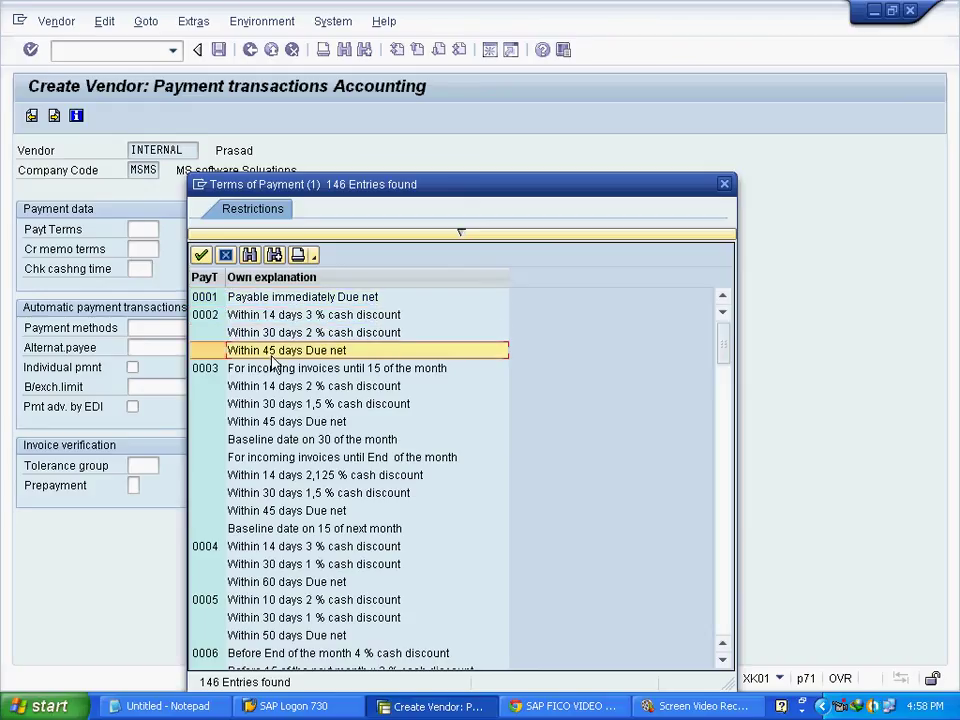
scroll(252, 493, down, 4)
scroll(251, 495, up, 4)
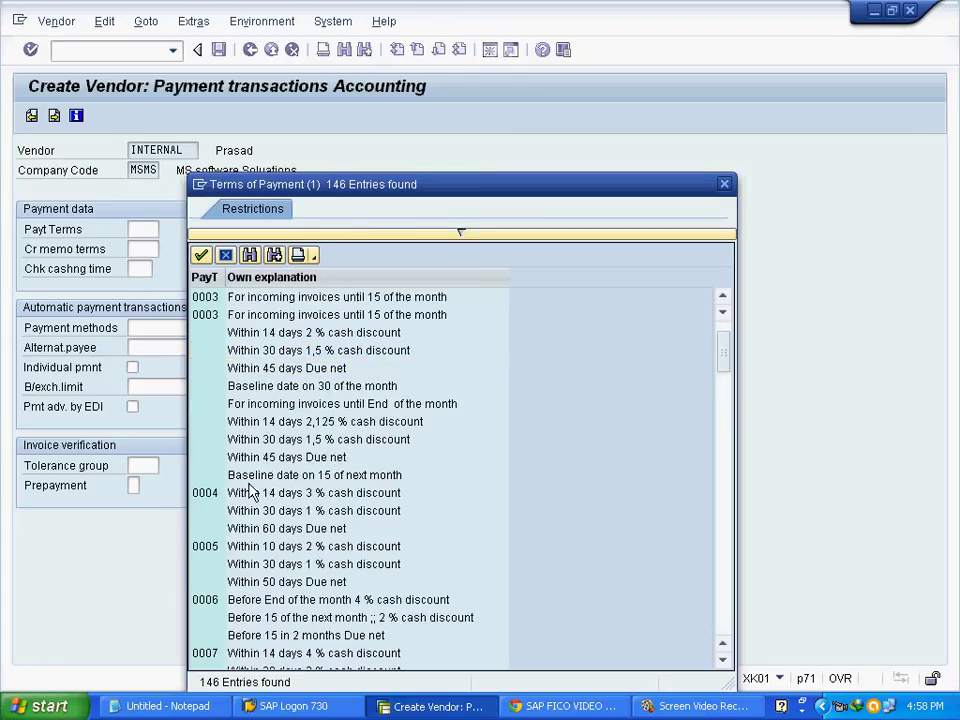
click(212, 300)
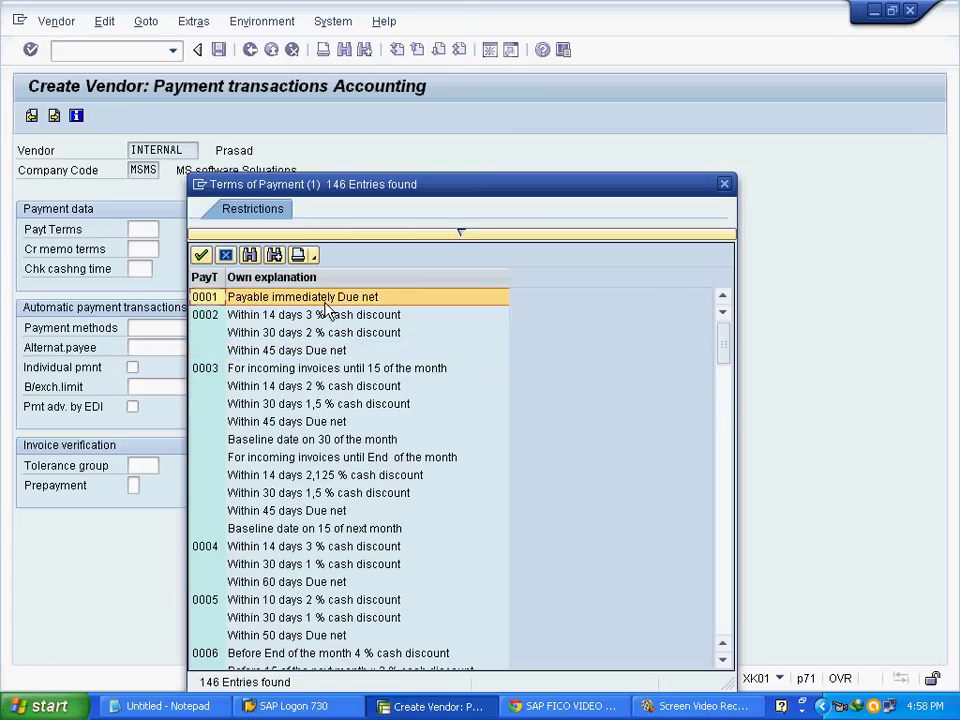
click(201, 255)
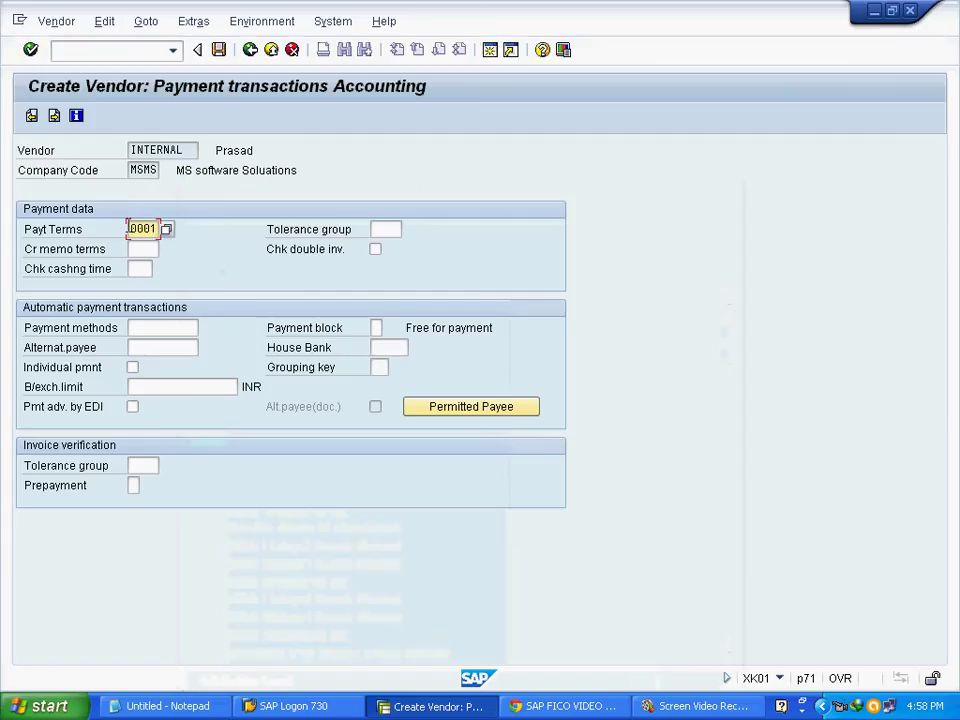
click(219, 50)
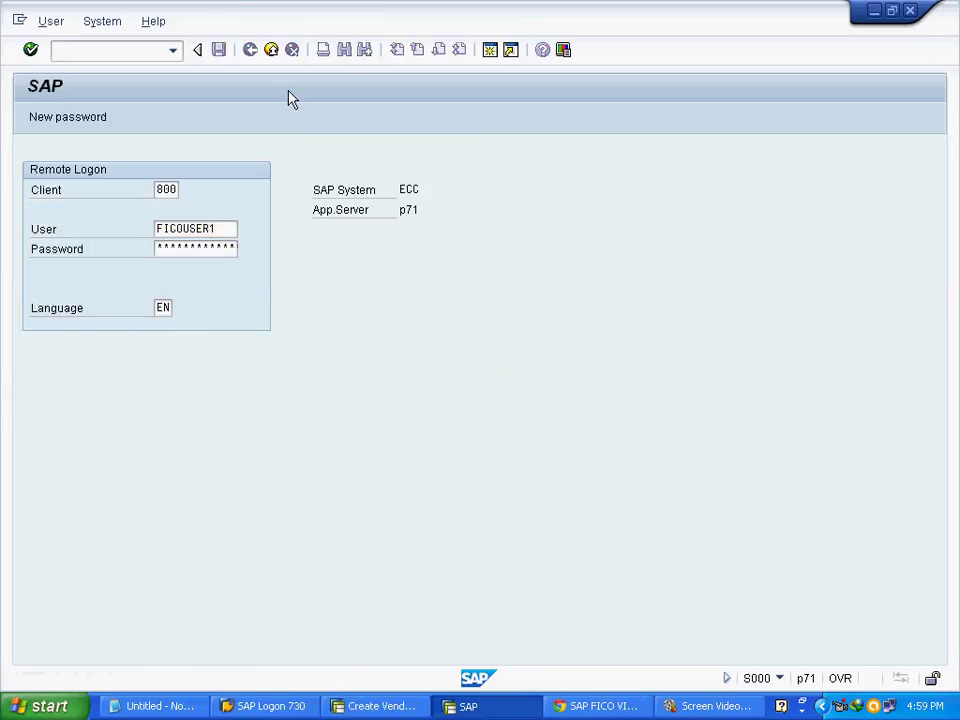
Start another vendor in account group MSF and set the title to Company, the name to Muthoot Fin Corp and the country to IN.
click(198, 252)
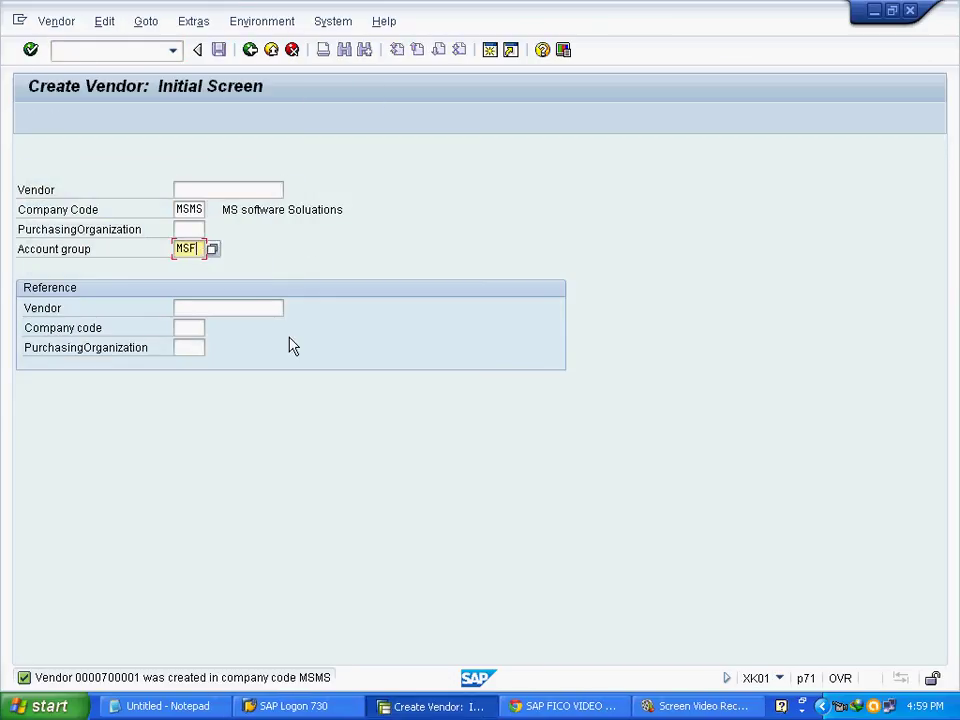
click(35, 55)
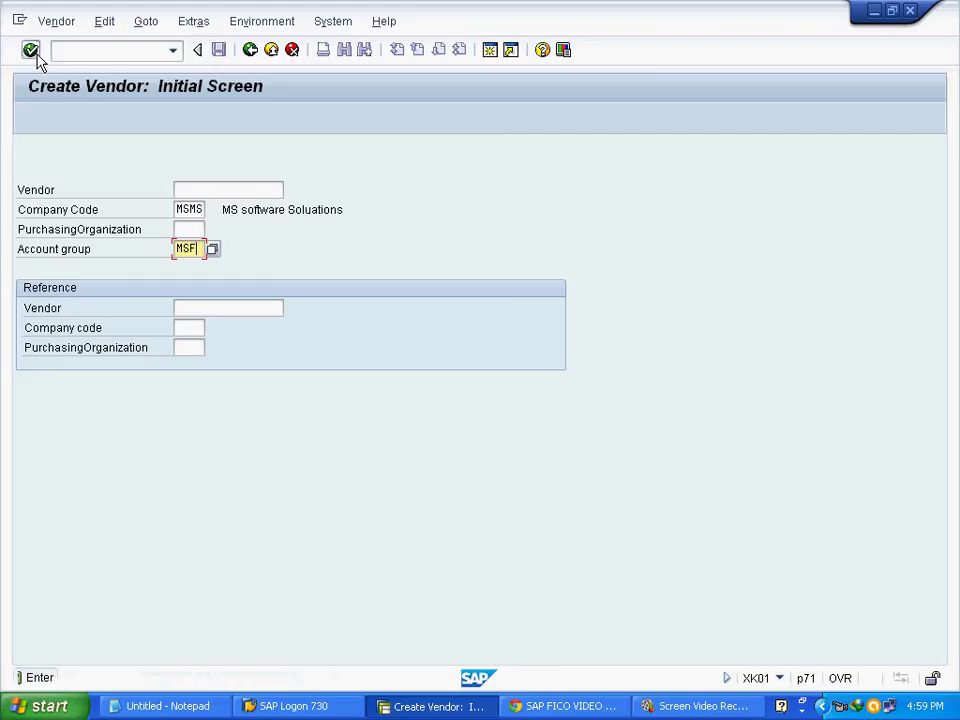
click(248, 233)
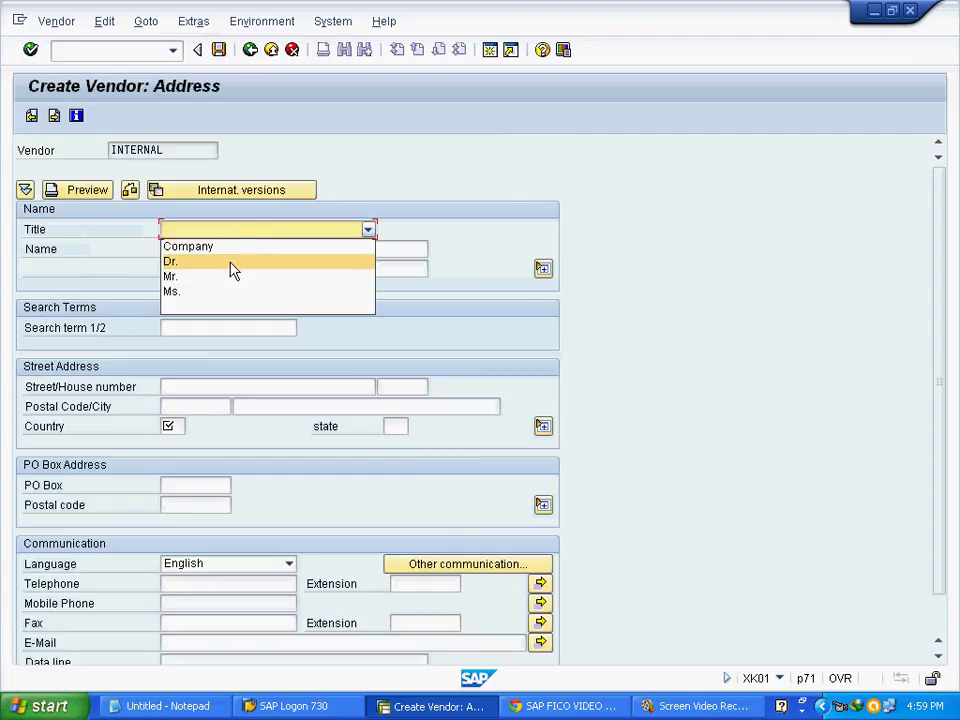
click(224, 248)
click(220, 251)
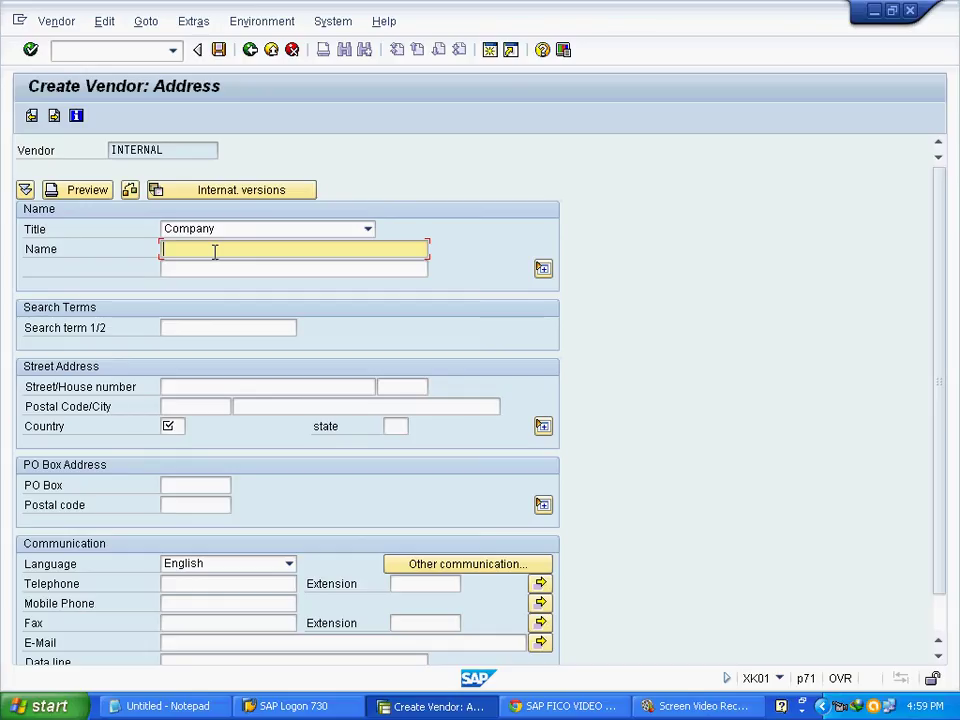
text(Muthoot Fin Corp)
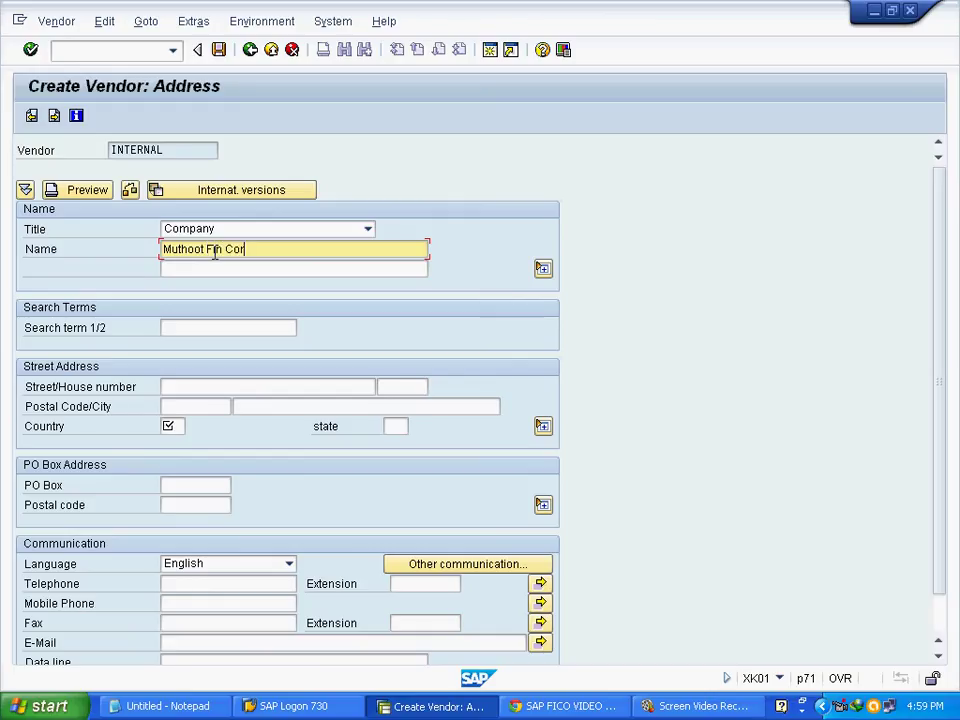
click(172, 427)
text(IN)
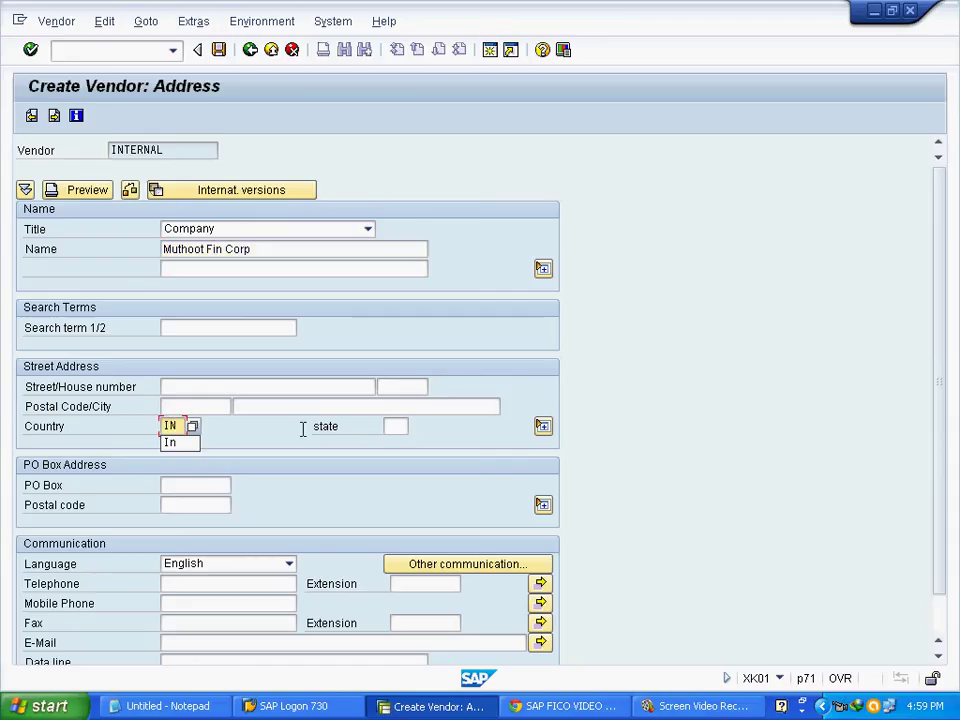
Proceed to Muthoot Fin Corp's accounting information and assign reconciliation account 100505 Sundry Creditors and sort key 012 Vendor number.
click(55, 116)
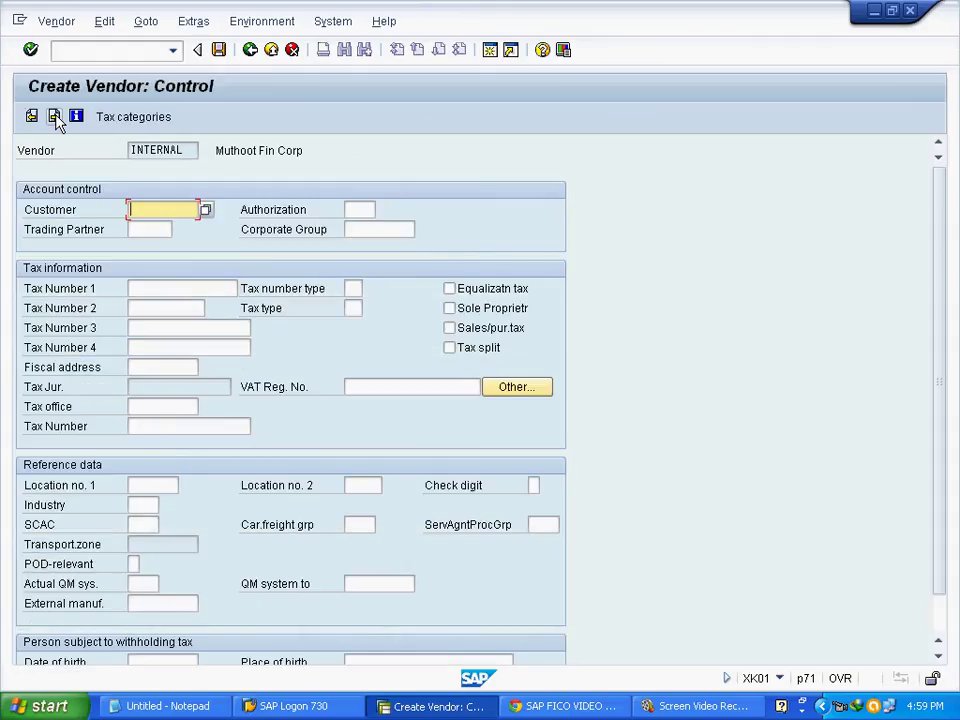
click(55, 117)
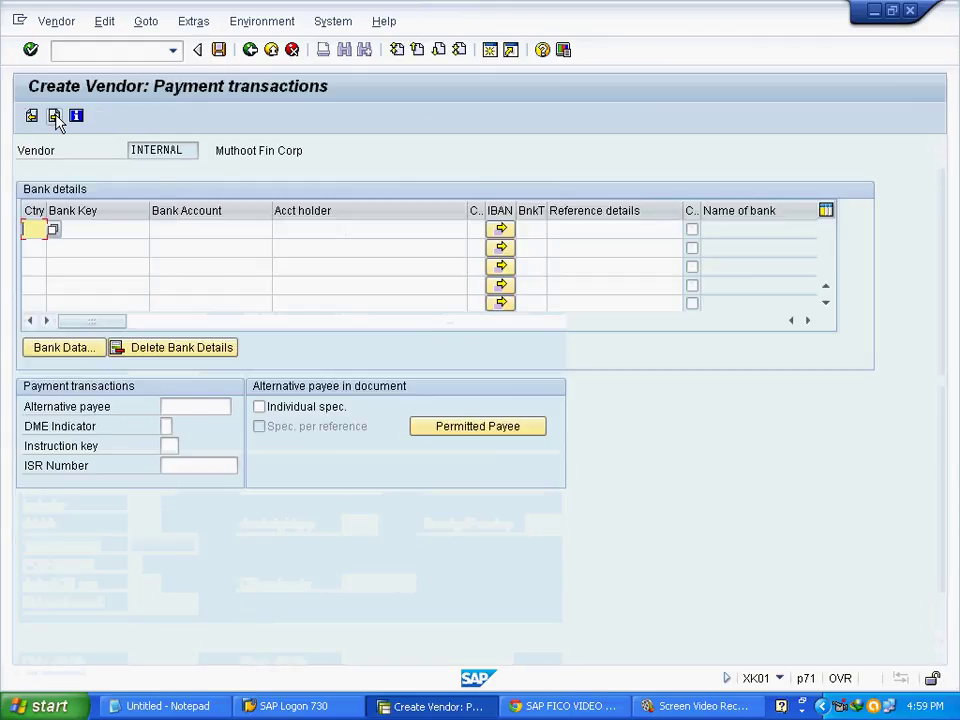
click(55, 117)
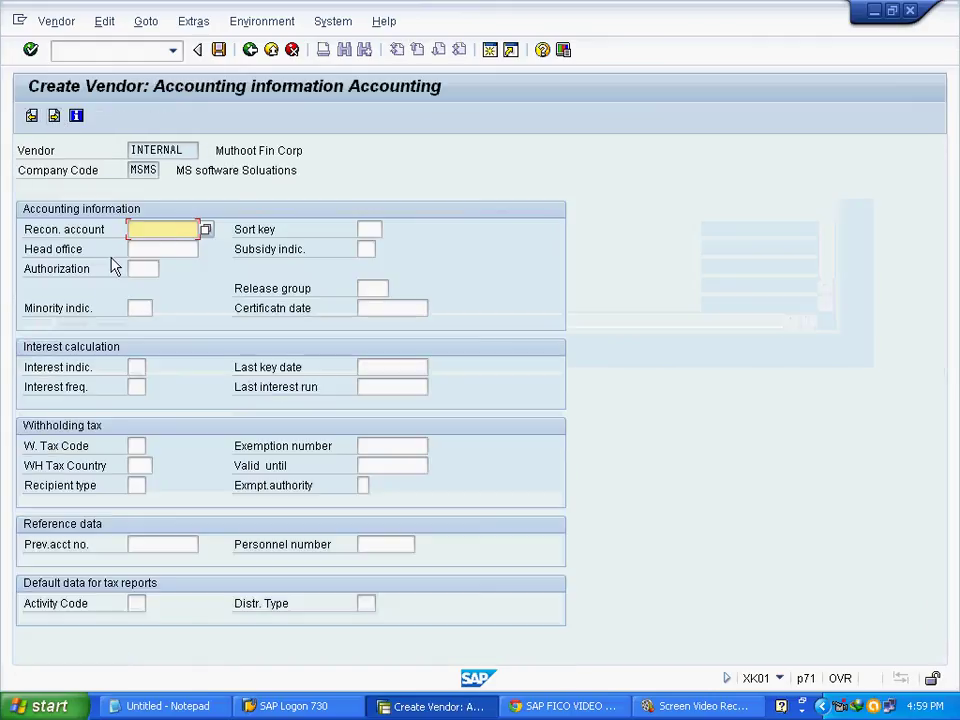
click(207, 230)
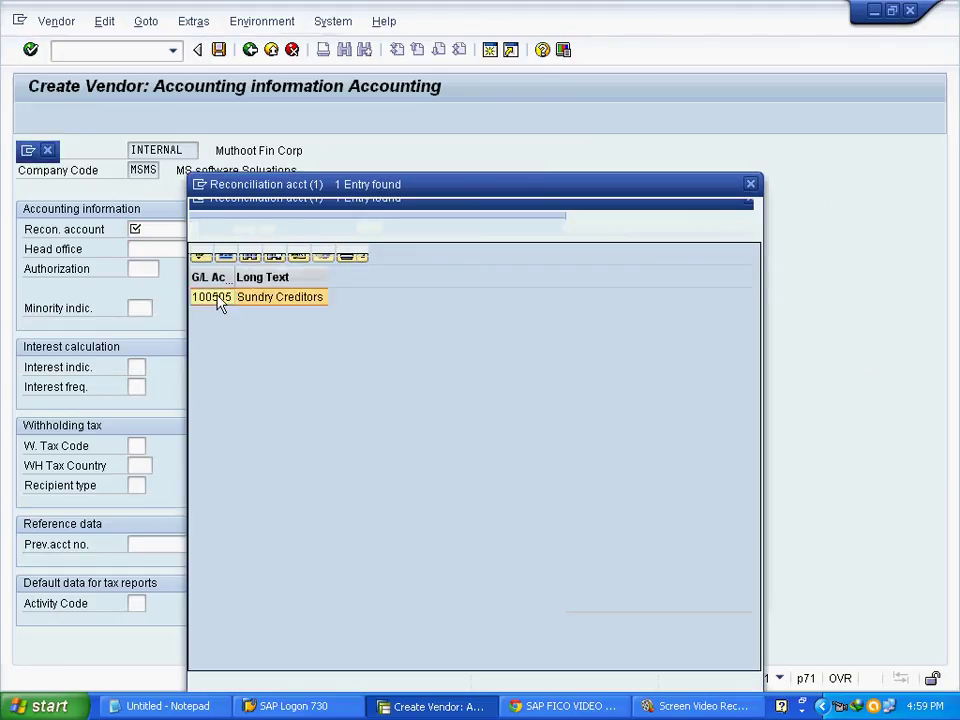
double_click(219, 300)
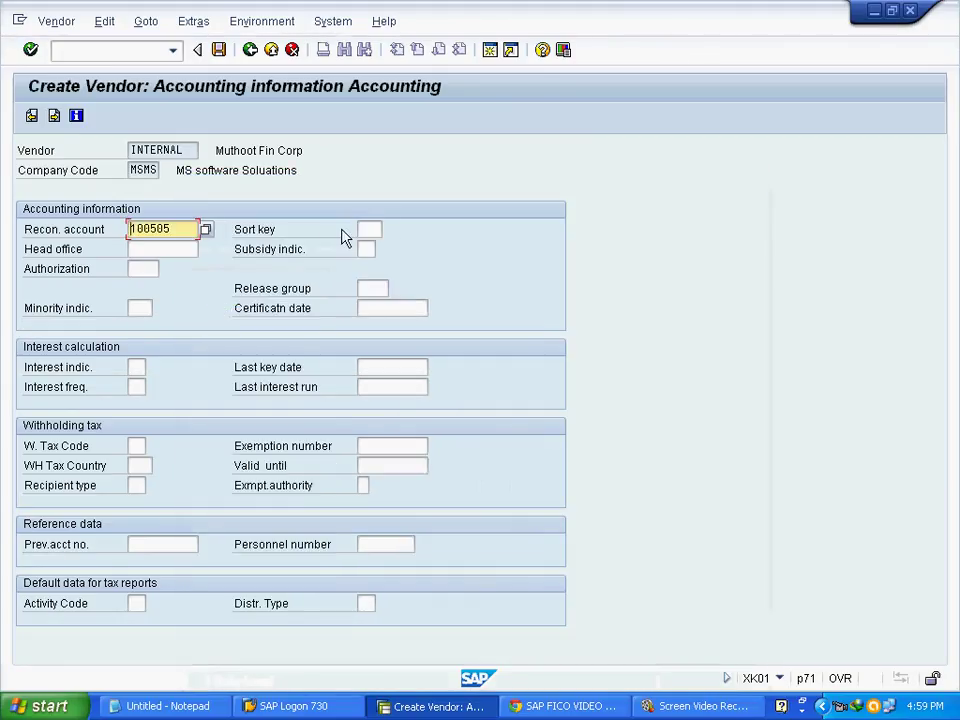
click(383, 231)
click(390, 230)
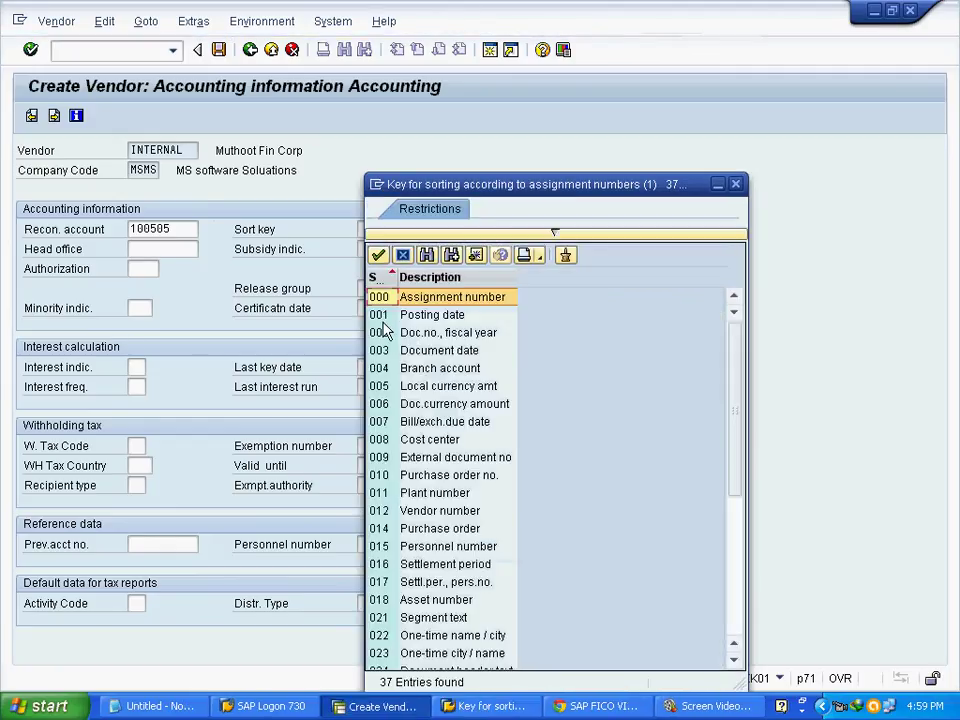
click(381, 512)
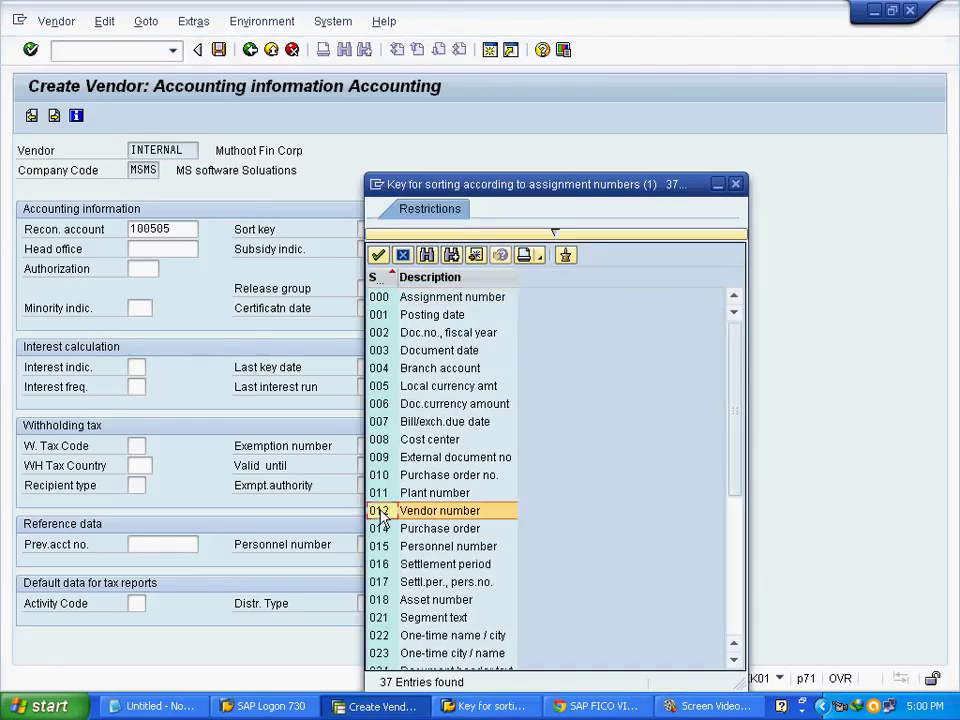
double_click(381, 512)
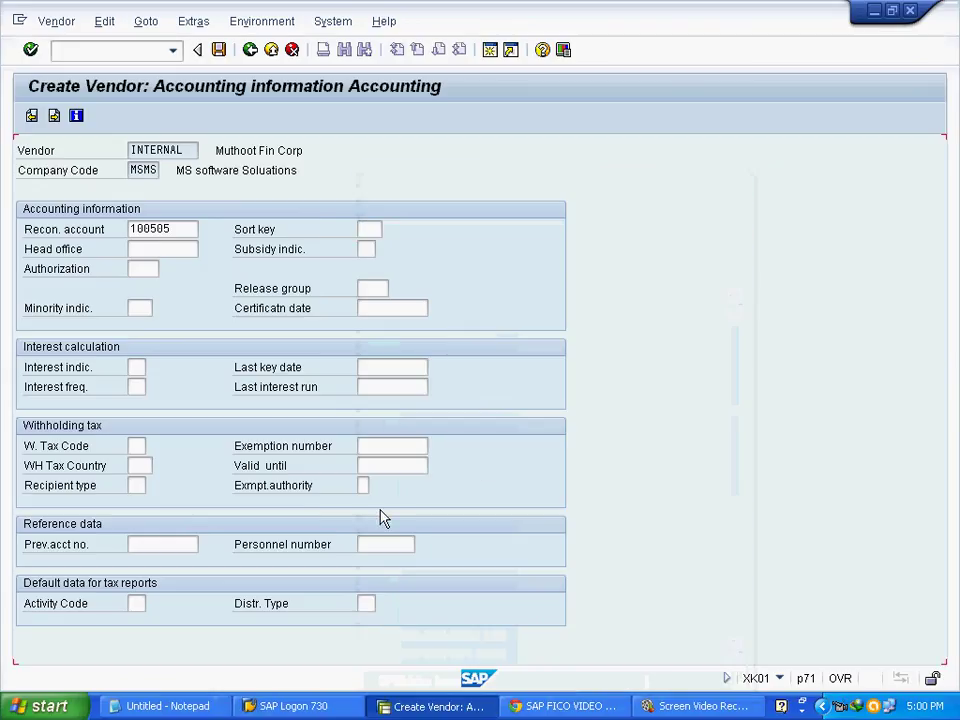
Set Muthoot Fin Corp's payment terms to 0001 Payable immediately Due net, save the vendor and close the remote logon window.
click(55, 117)
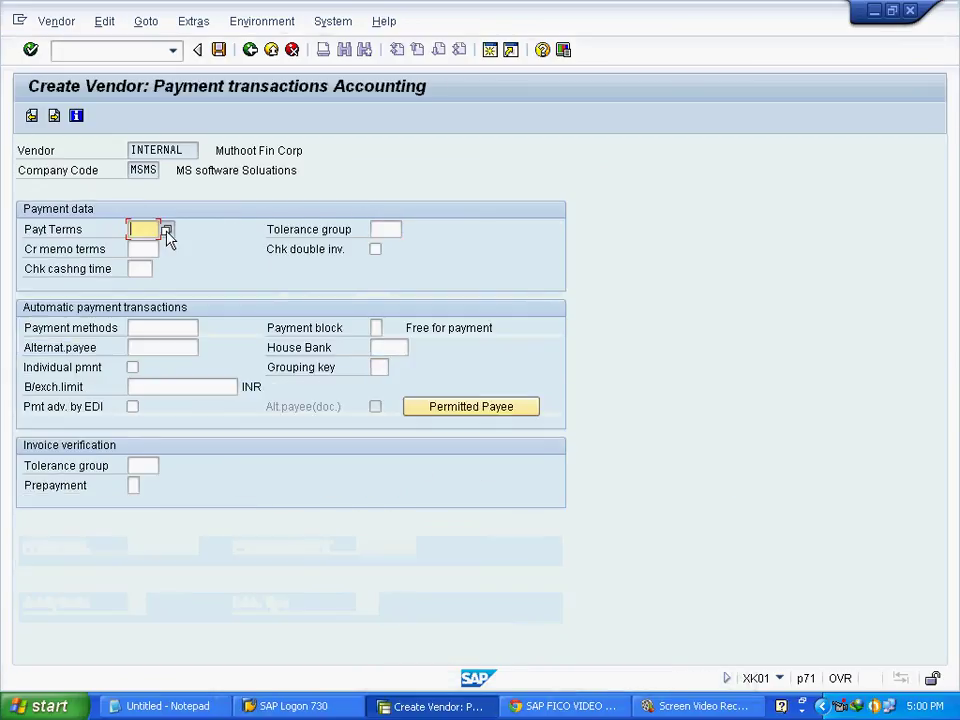
click(166, 231)
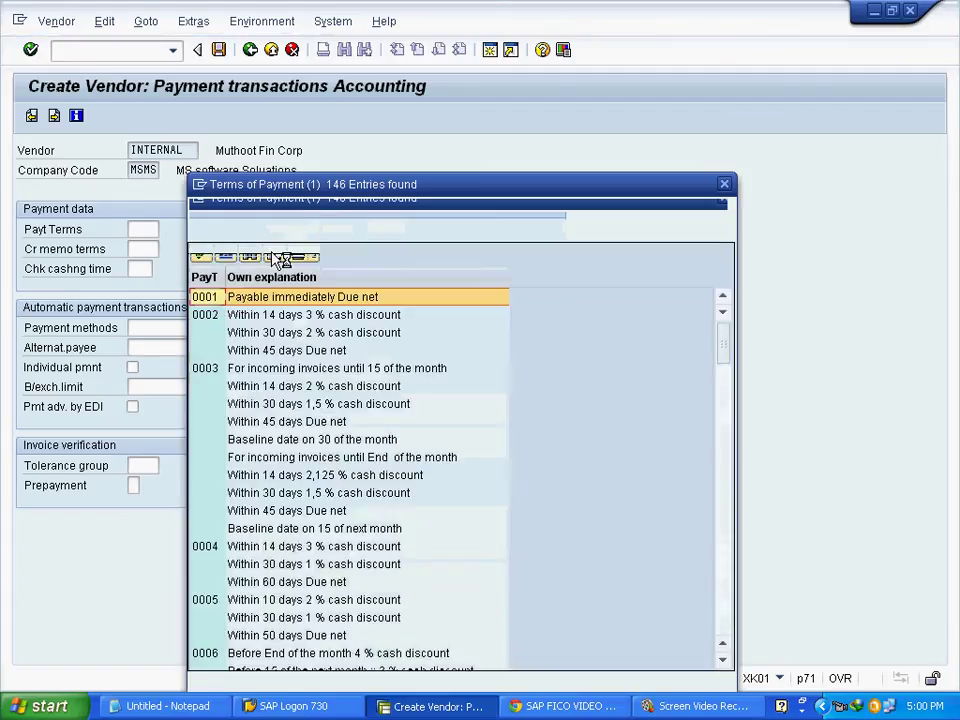
double_click(210, 297)
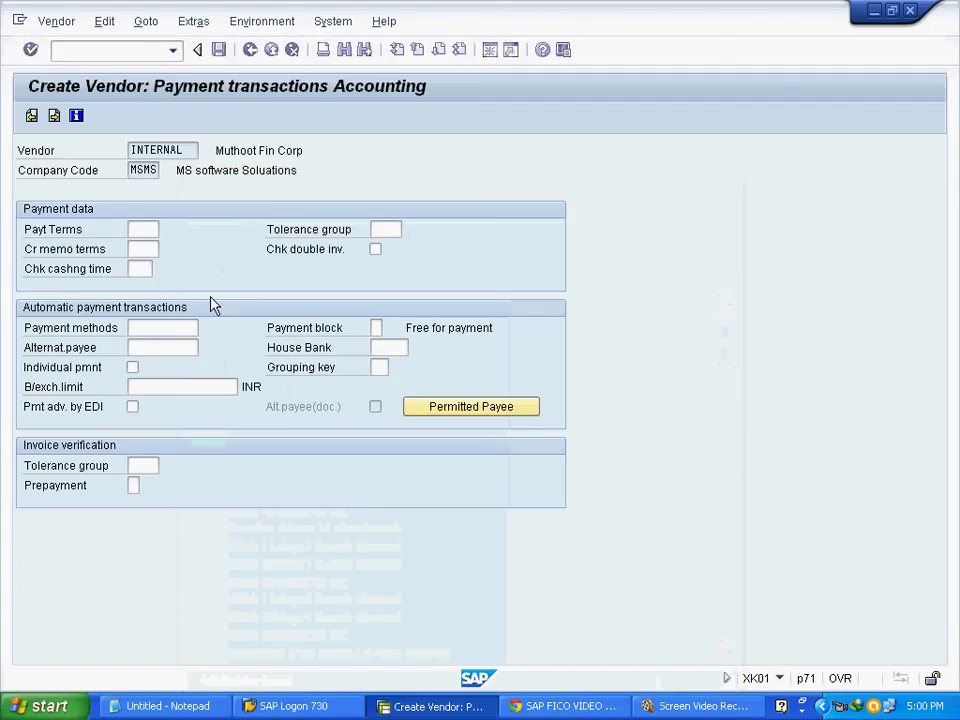
click(219, 49)
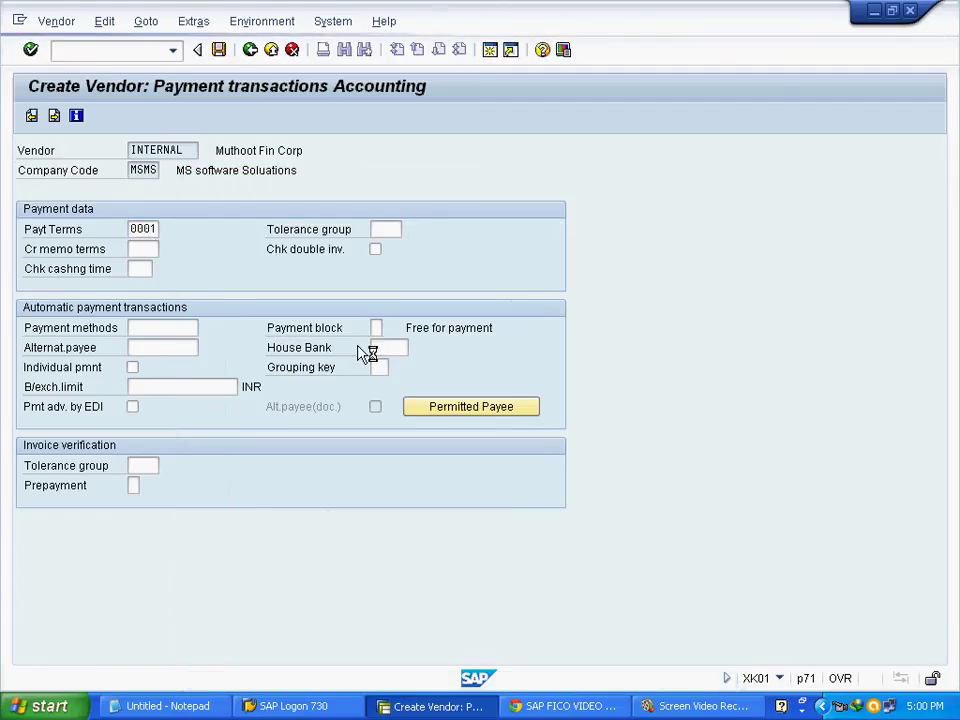
click(273, 52)
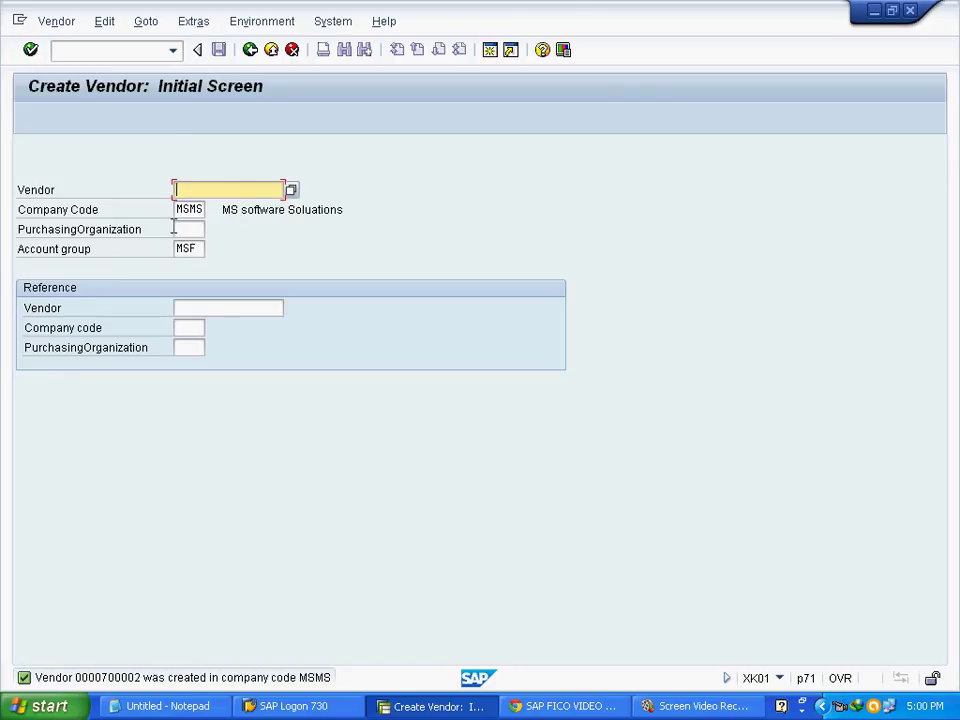
Look up the vendors of company code MSMS, sort them by name in descending order, and exit vendor creation.
click(291, 191)
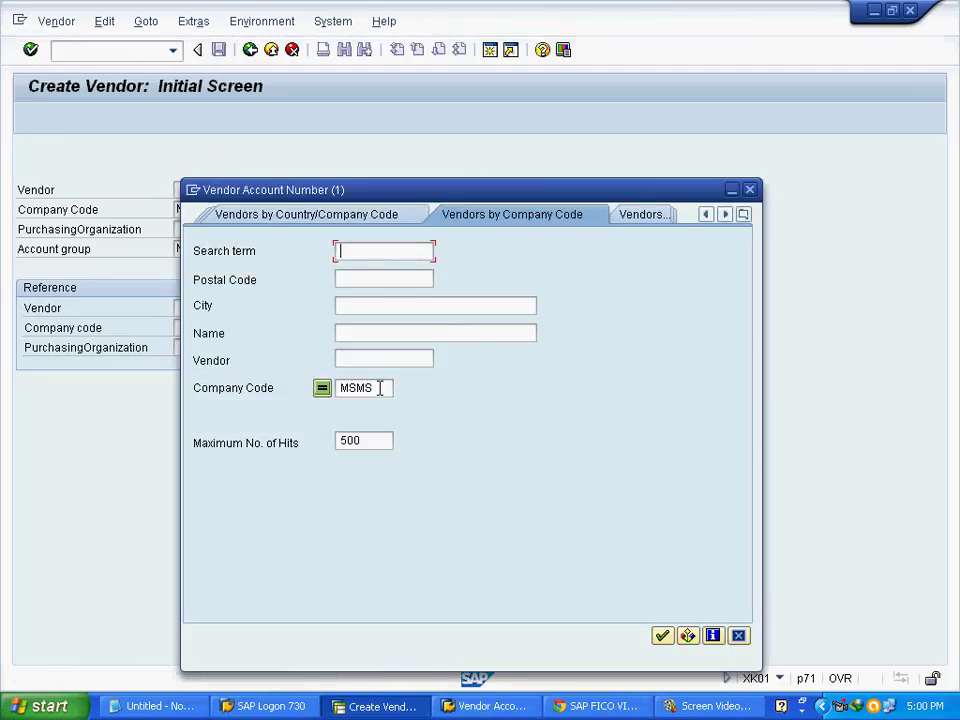
drag(380, 389, 339, 396)
click(389, 388)
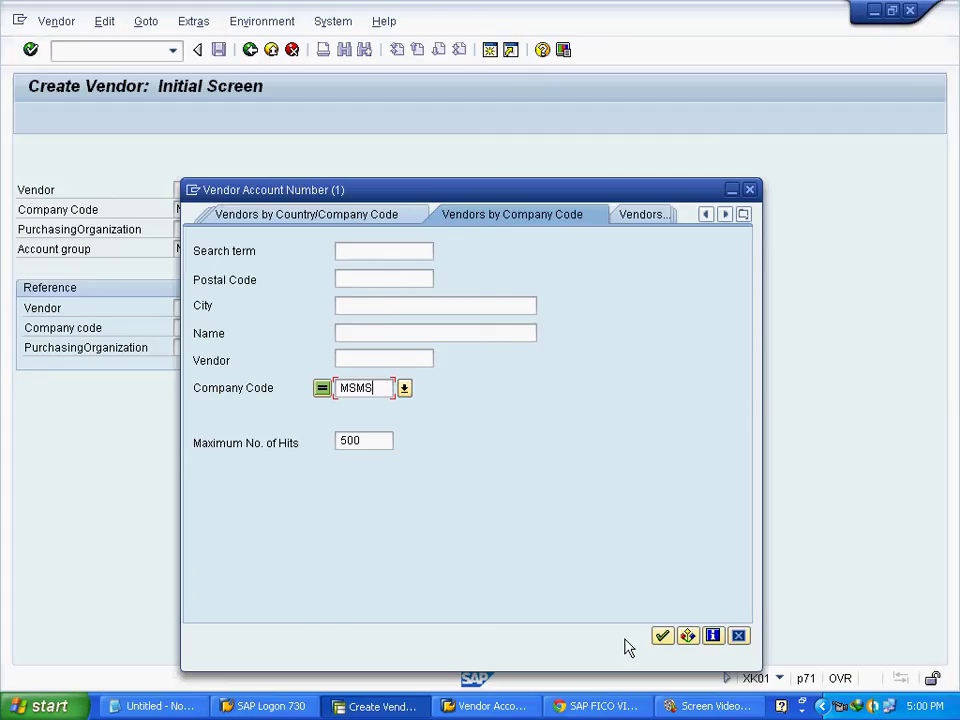
click(662, 636)
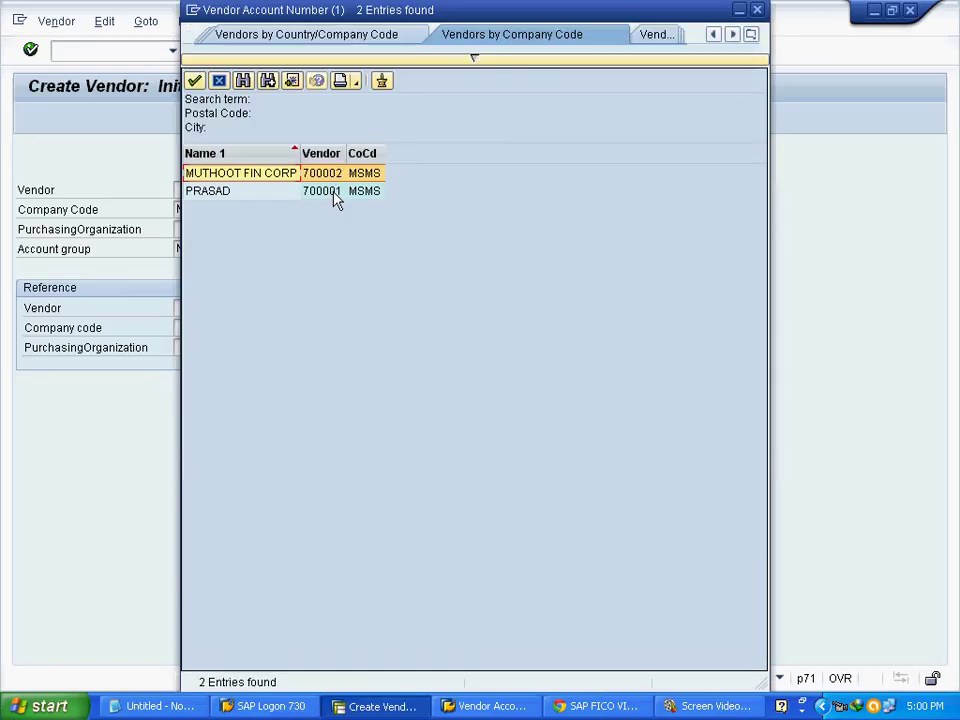
click(335, 193)
click(335, 178)
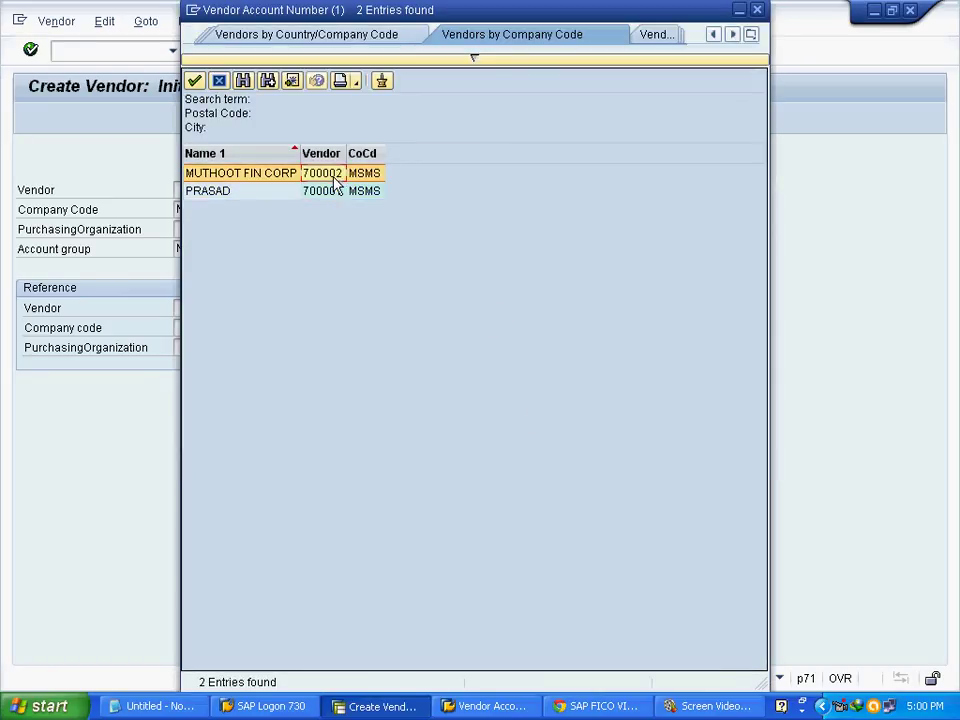
click(290, 153)
click(306, 173)
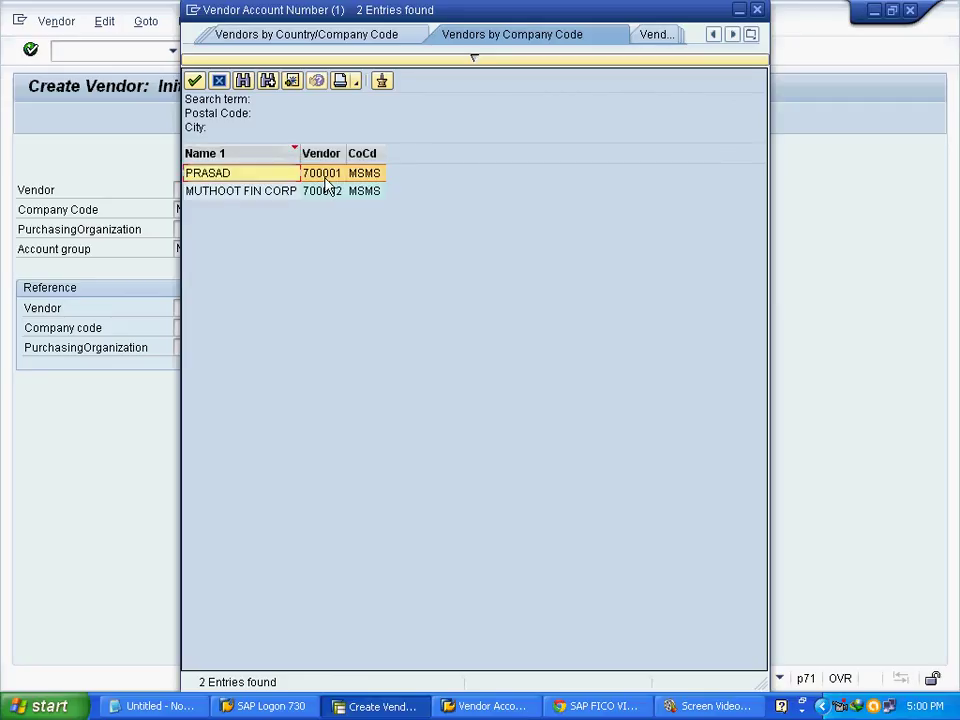
click(326, 192)
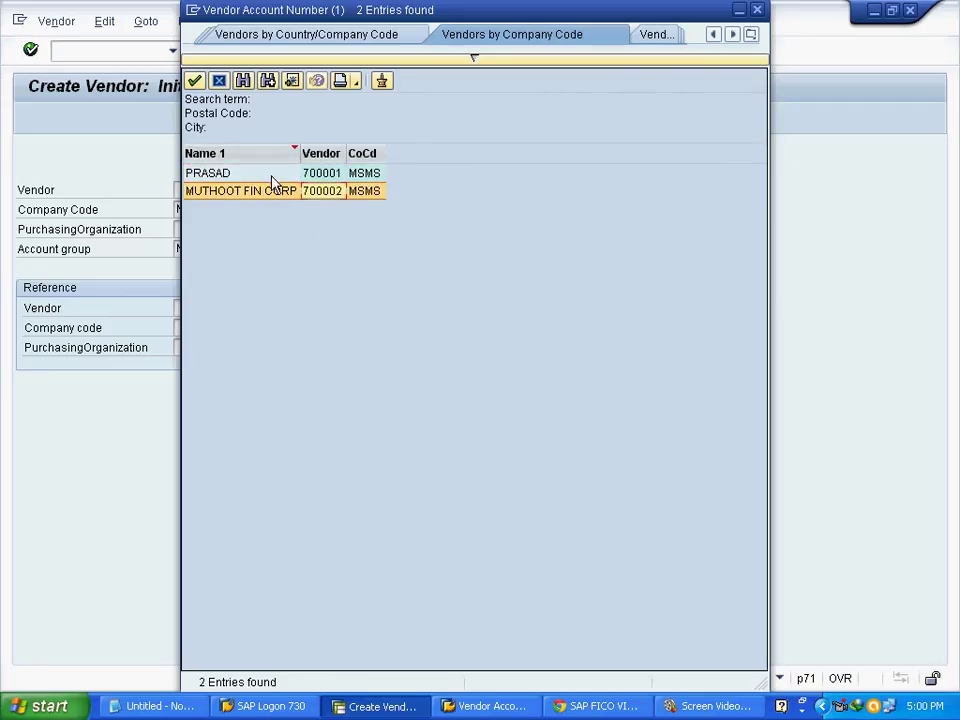
click(194, 80)
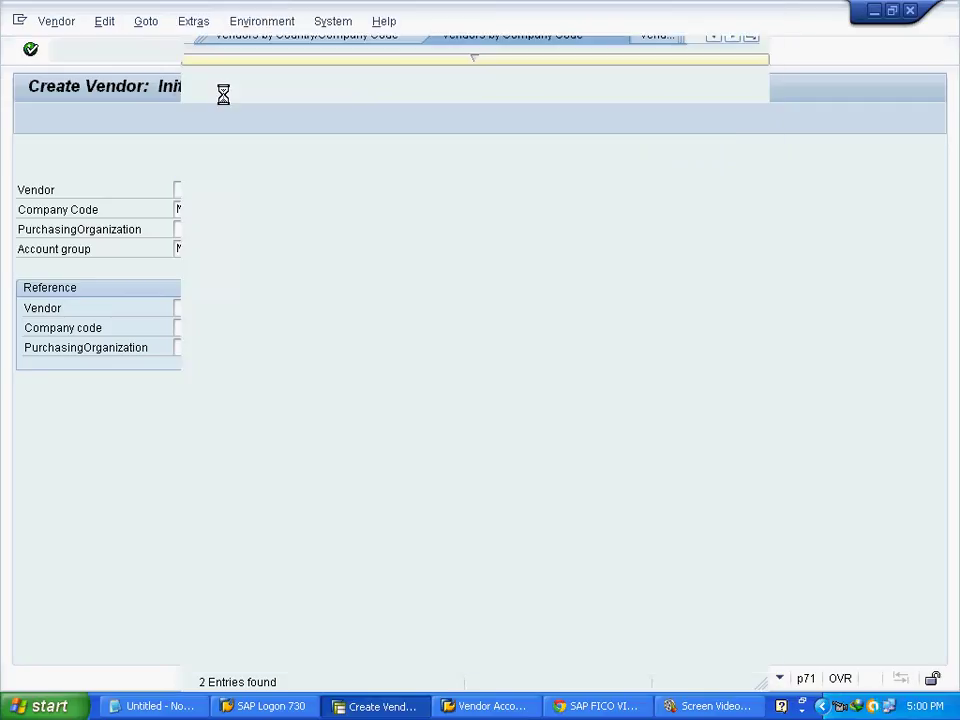
click(272, 50)
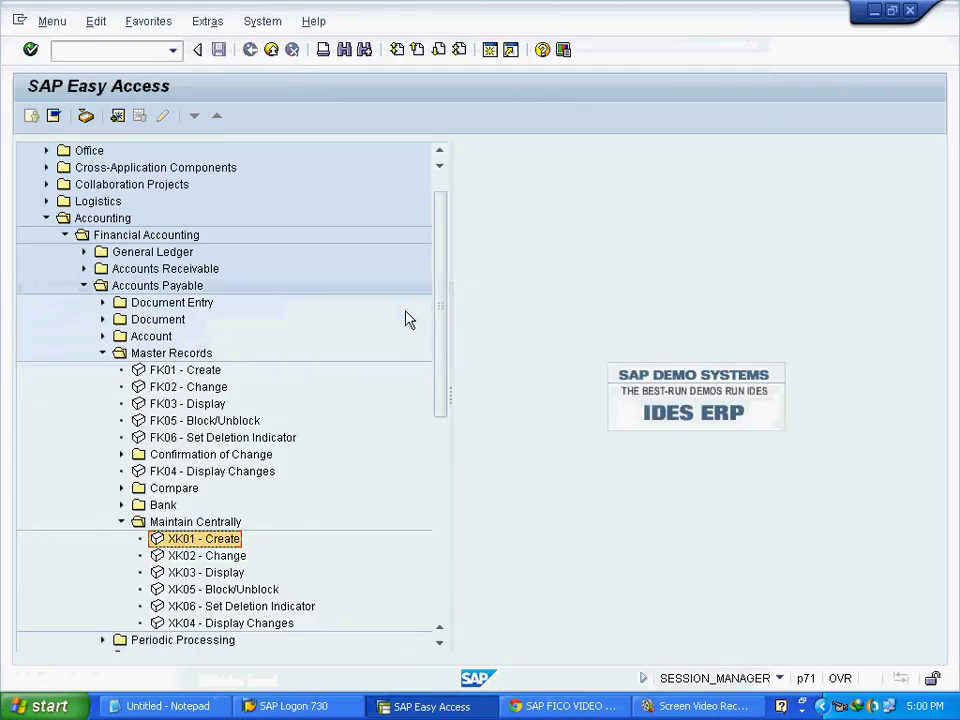
Collapse the expanded accounts payable branches of the SAP menu tree up to the Accounting folder.
click(121, 522)
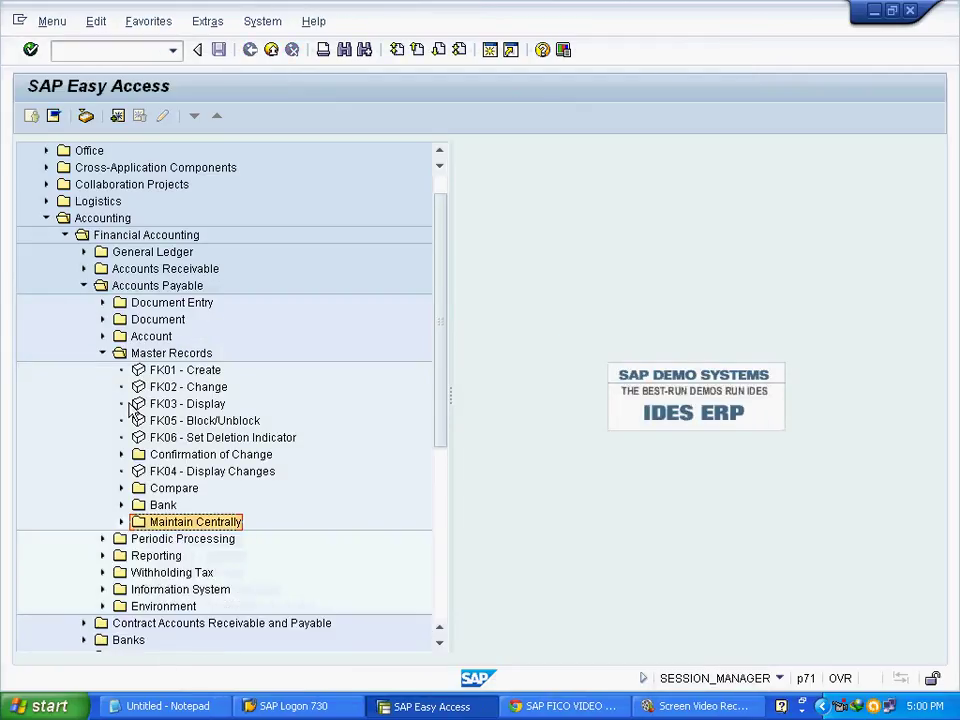
click(102, 353)
click(84, 285)
click(65, 234)
click(46, 251)
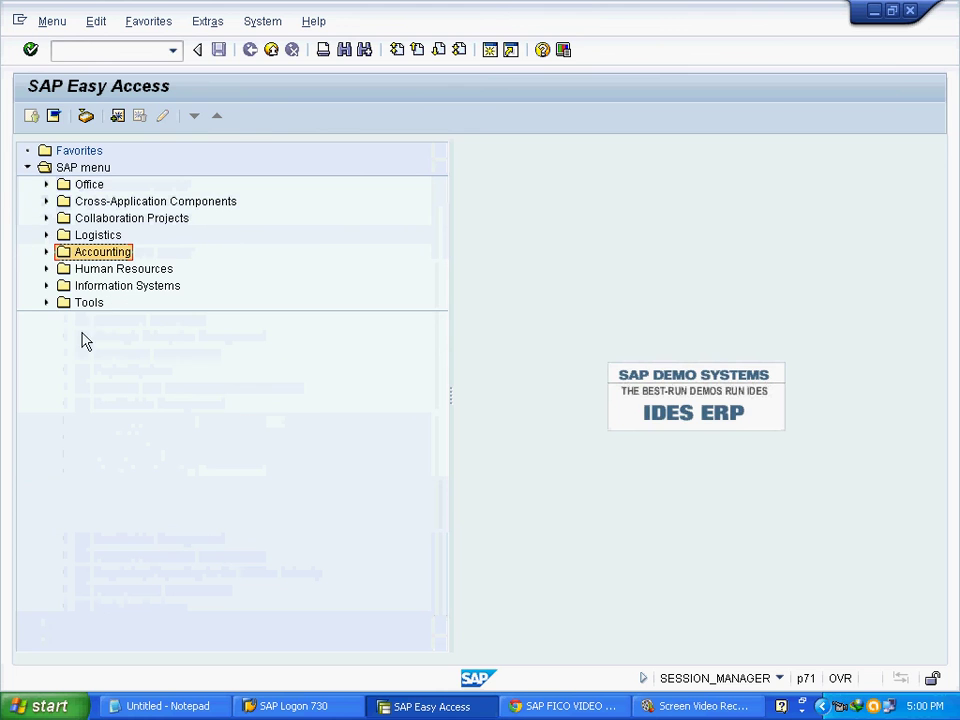
Look up the vendor document type and number range code in the Notepad checklist, return to SAP and start transaction OBA7.
click(141, 706)
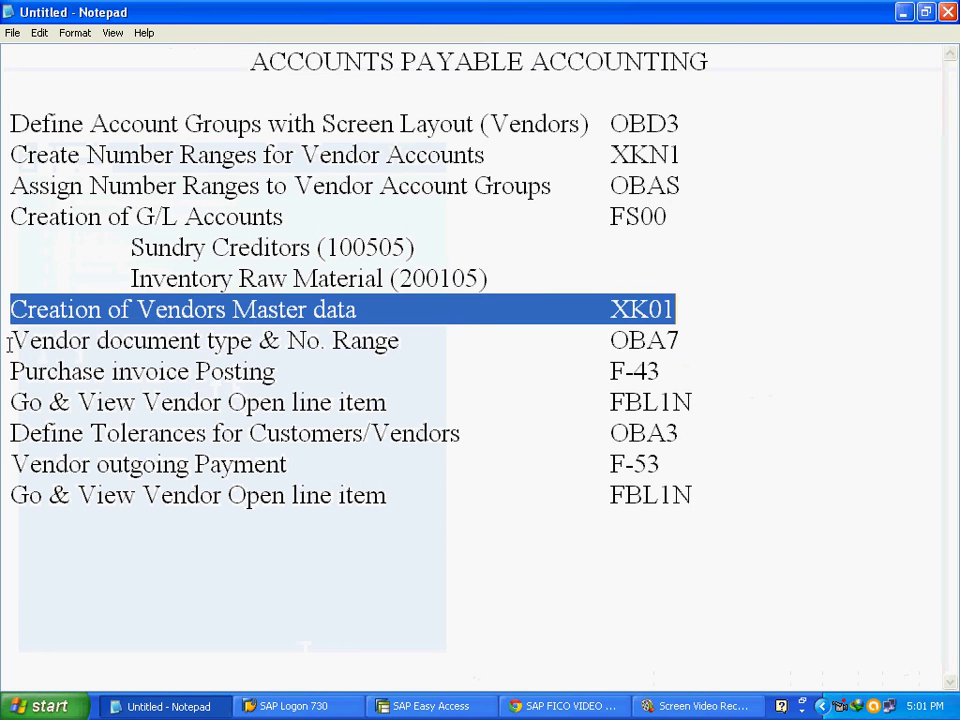
drag(9, 343, 607, 348)
click(688, 343)
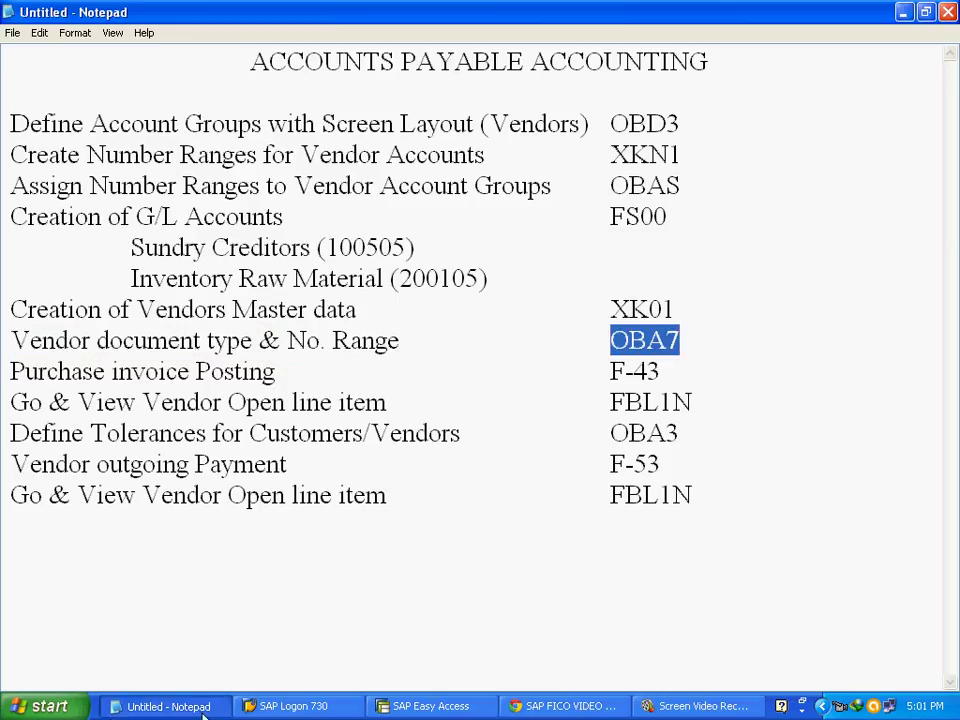
click(440, 706)
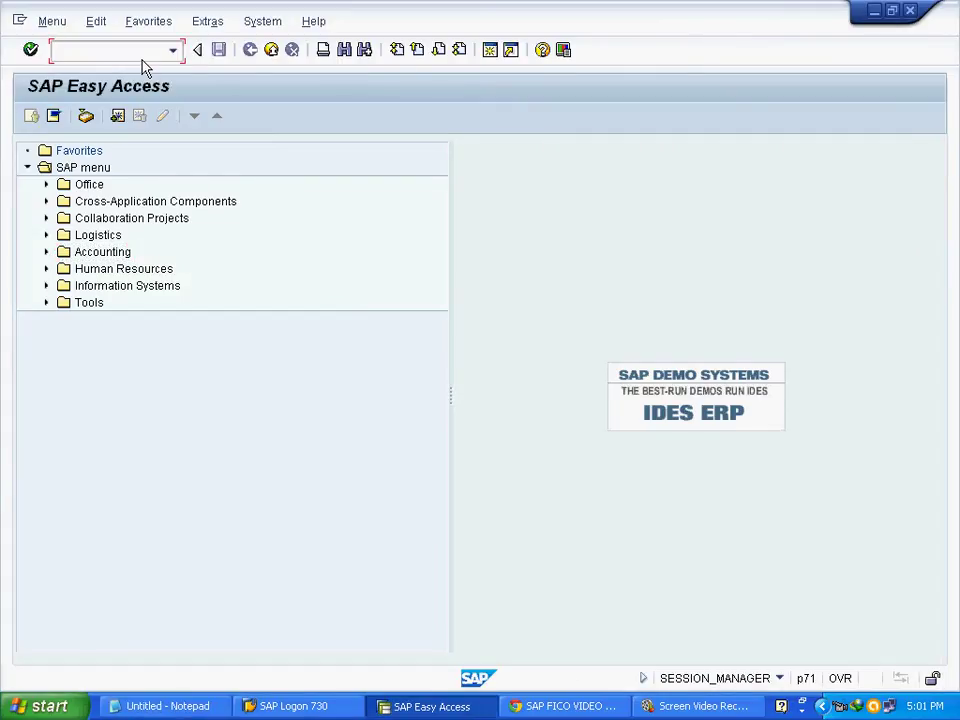
text(o)
key(shift+Home)
text(oba7)
click(30, 49)
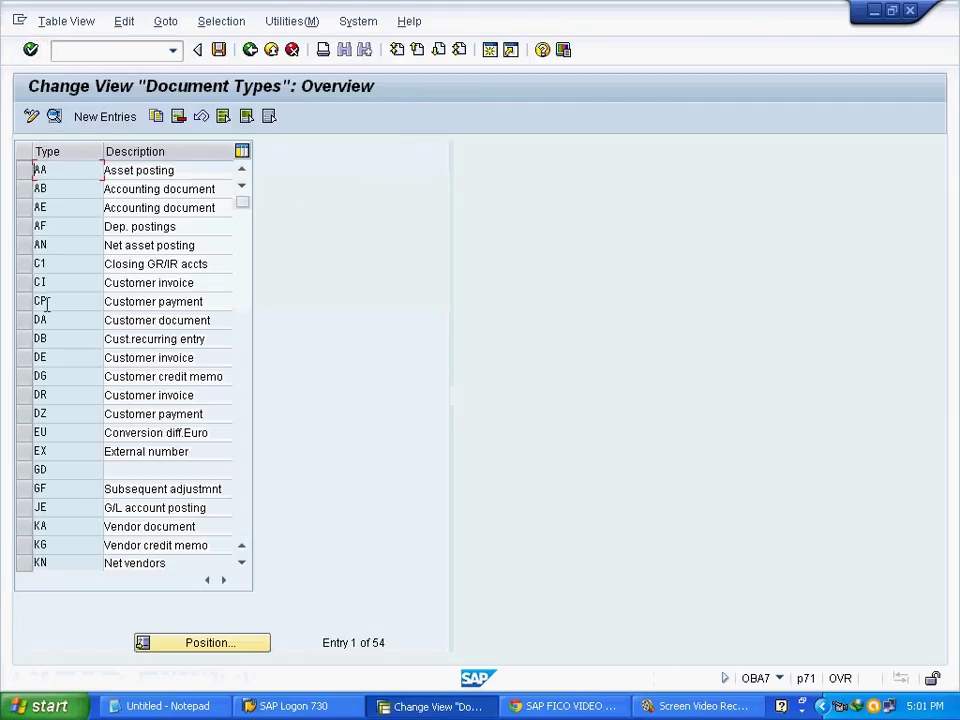
Locate the vendor document types in the list and mark KA Vendor document, KR Vendor invoice and KZ Vendor payment.
click(24, 526)
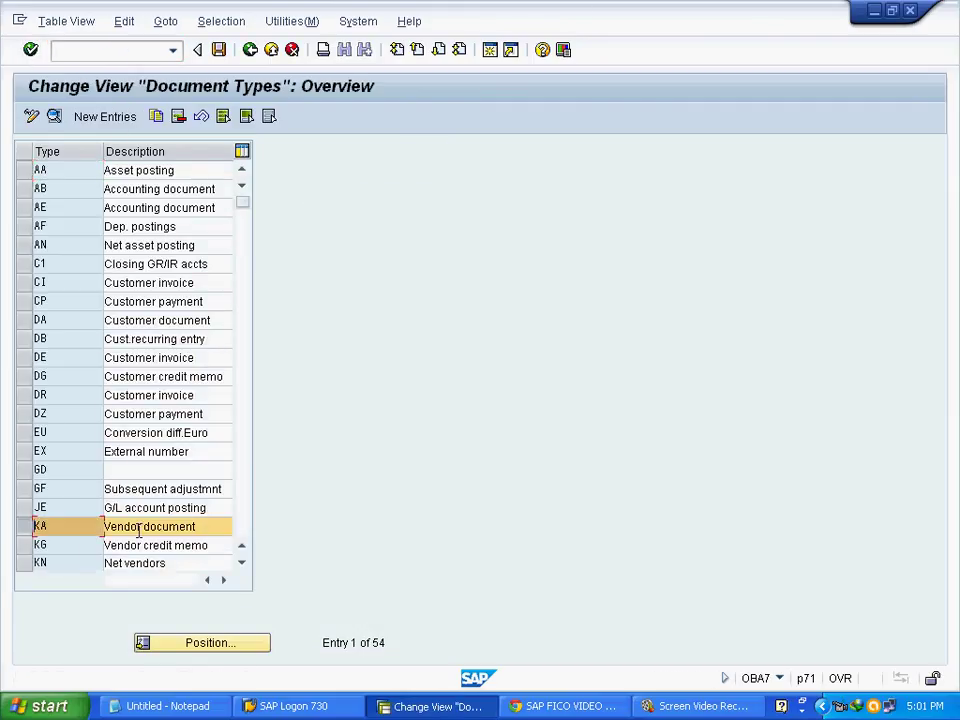
drag(207, 533, 105, 527)
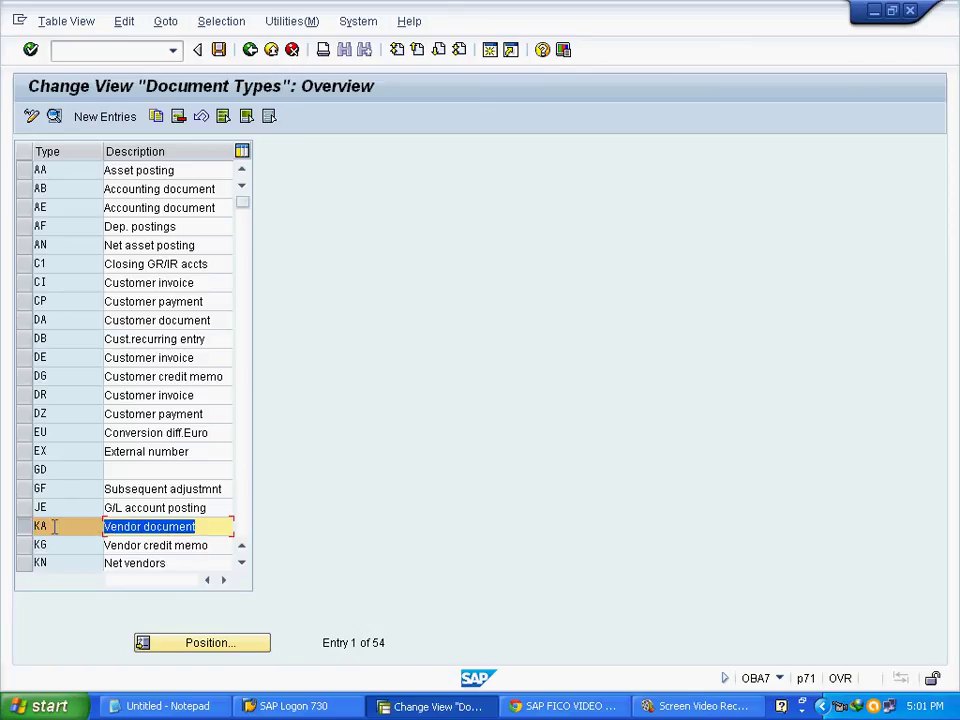
click(24, 529)
scroll(99, 495, down, 3)
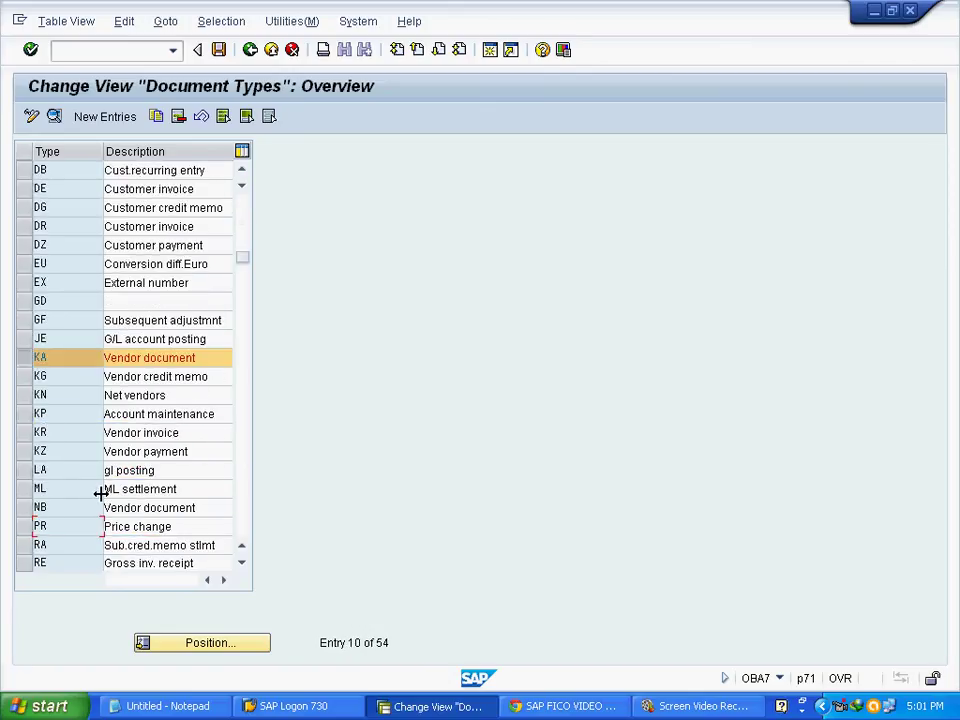
drag(182, 433, 106, 436)
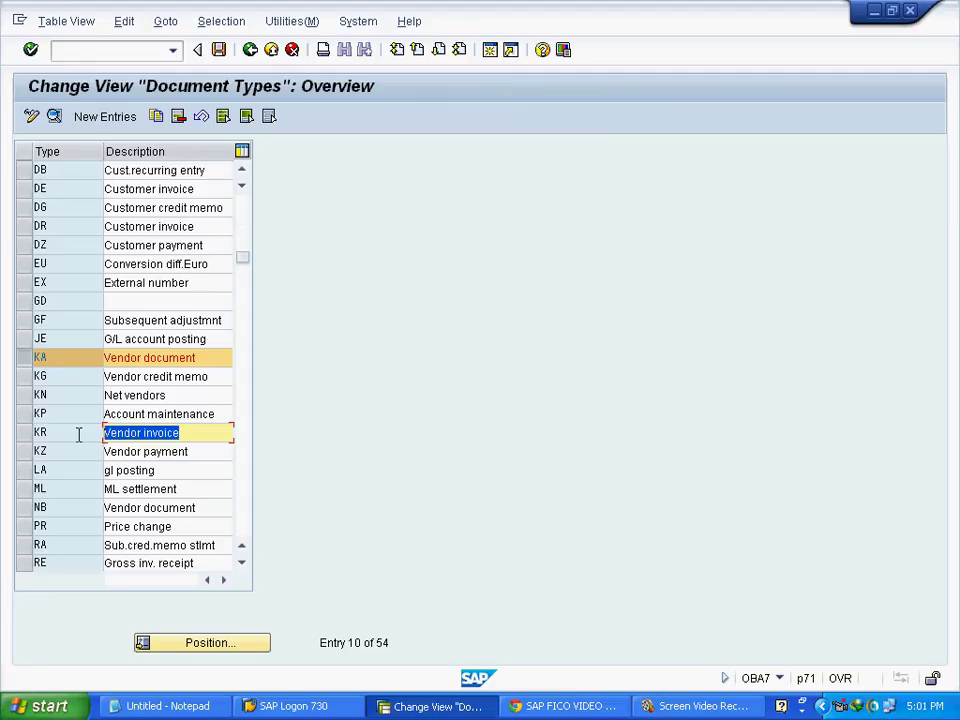
click(22, 432)
click(193, 435)
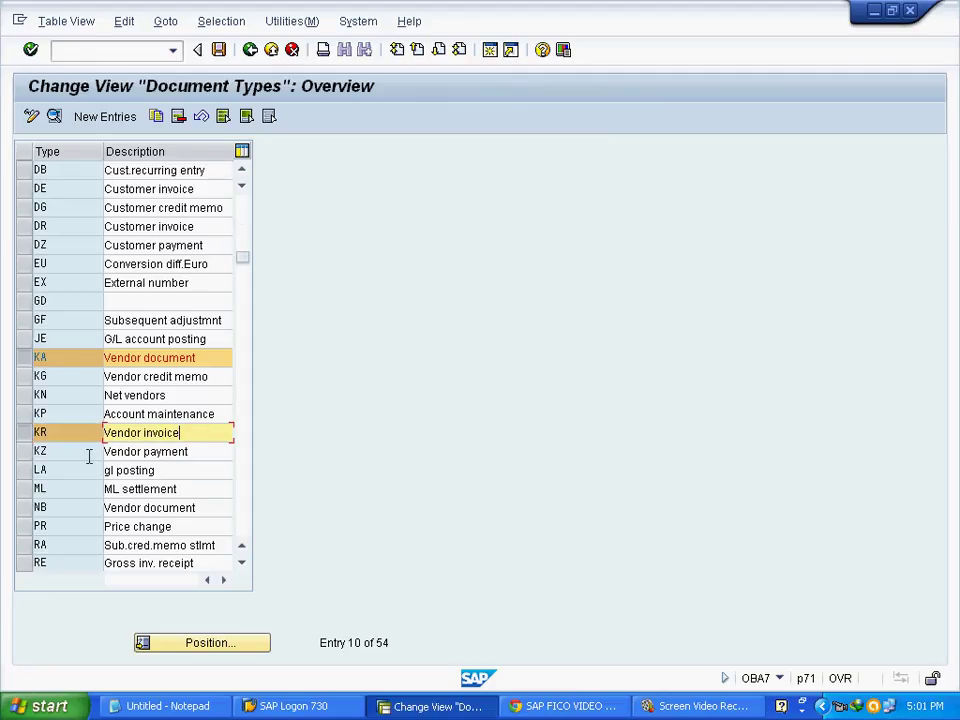
drag(197, 453, 87, 456)
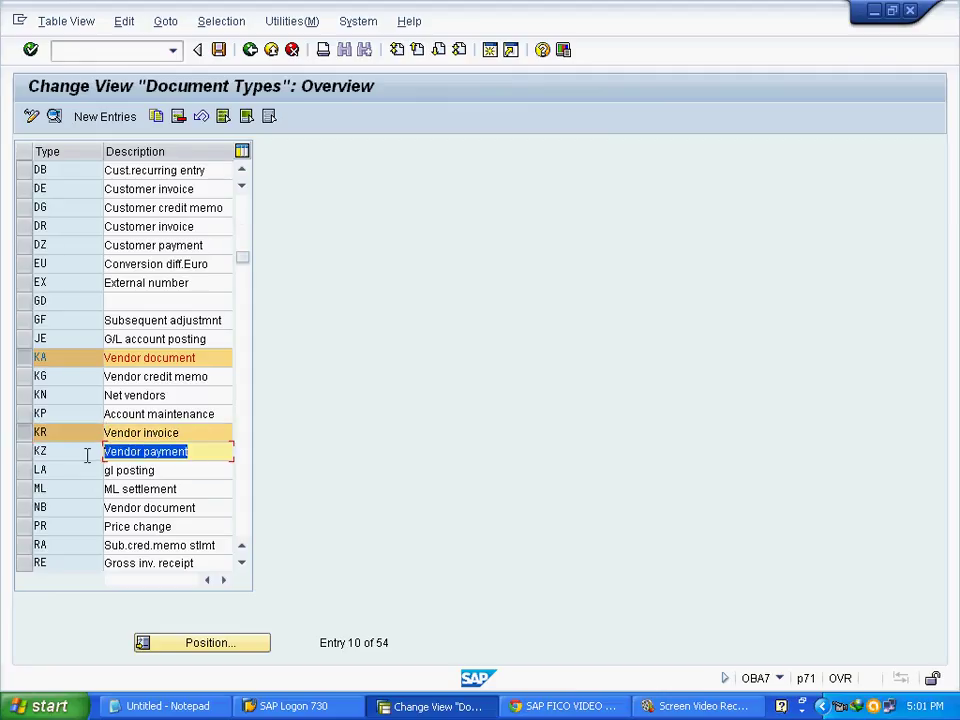
click(25, 453)
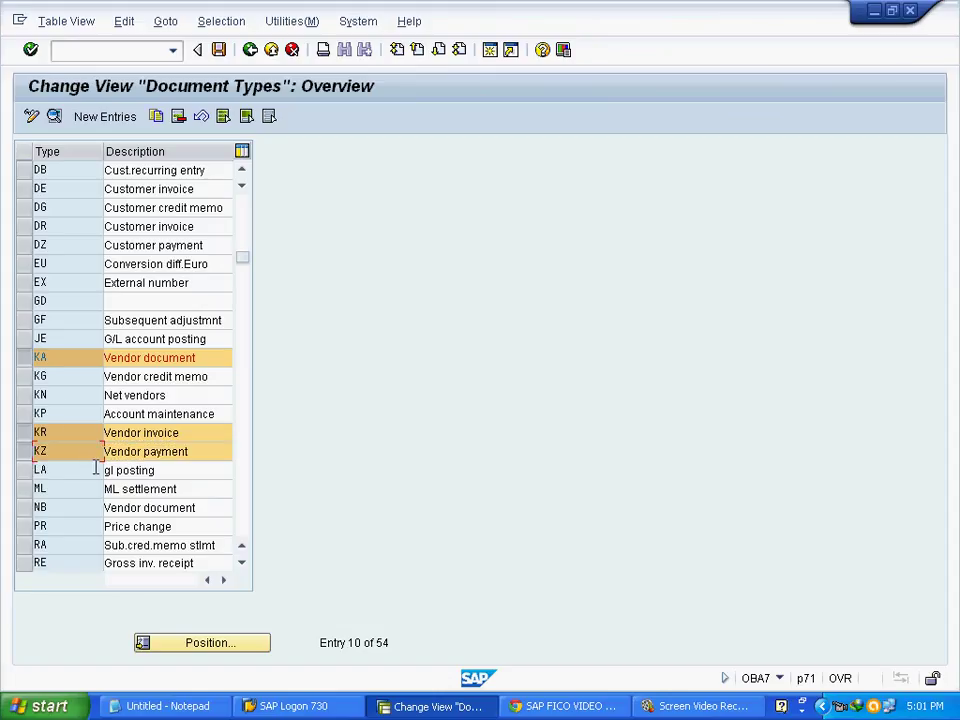
Examine the KG Vendor credit memo entry and clear the row selection from all vendor document types.
drag(208, 378, 90, 377)
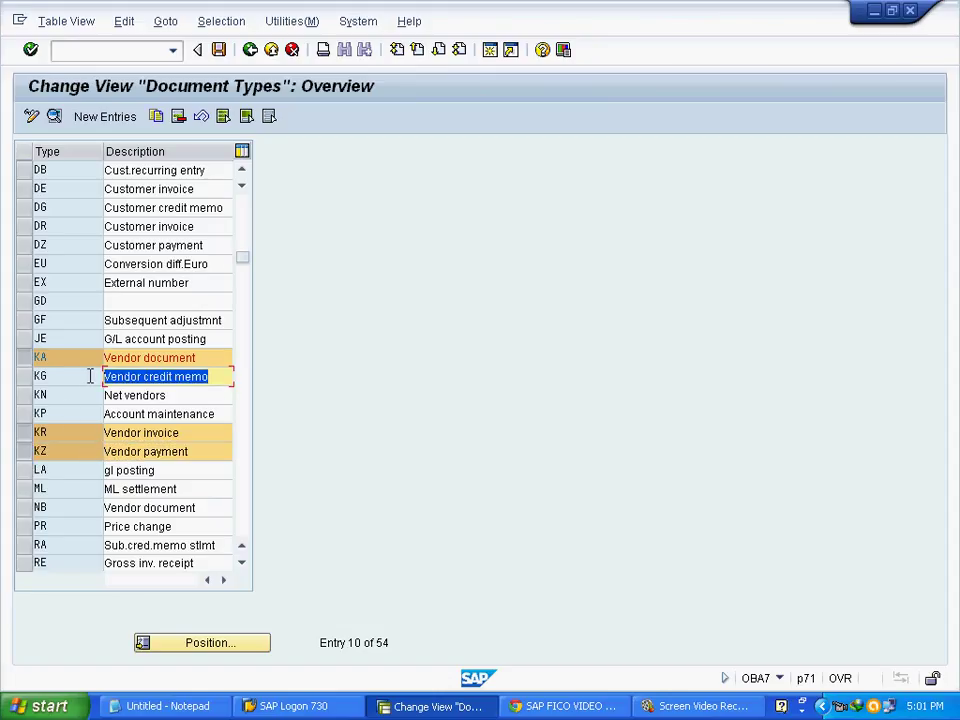
click(24, 380)
click(24, 378)
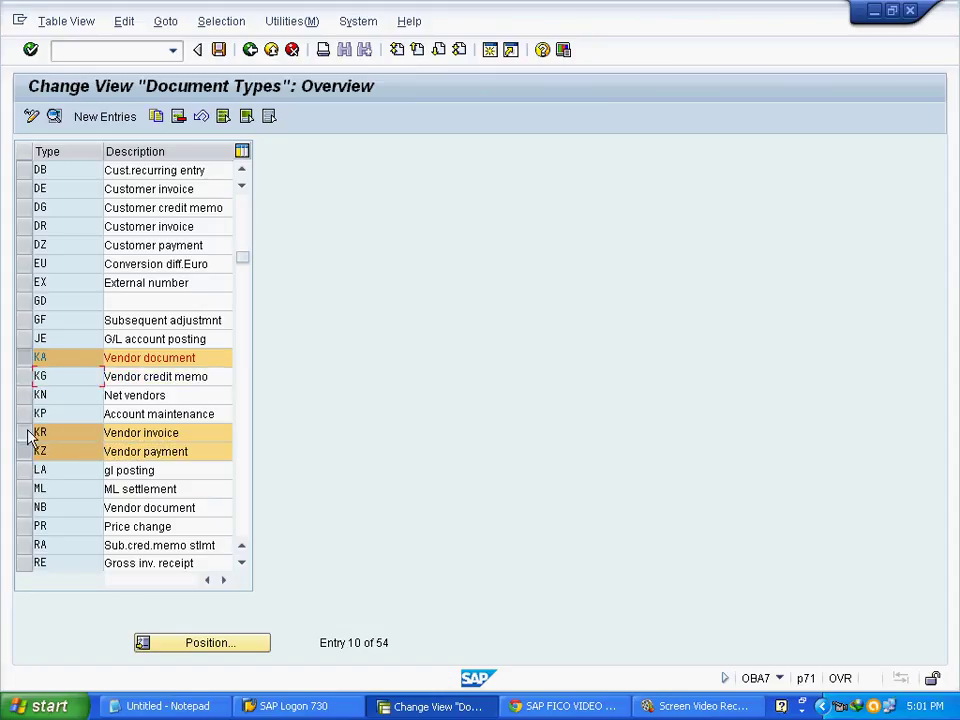
click(24, 433)
click(24, 452)
click(24, 358)
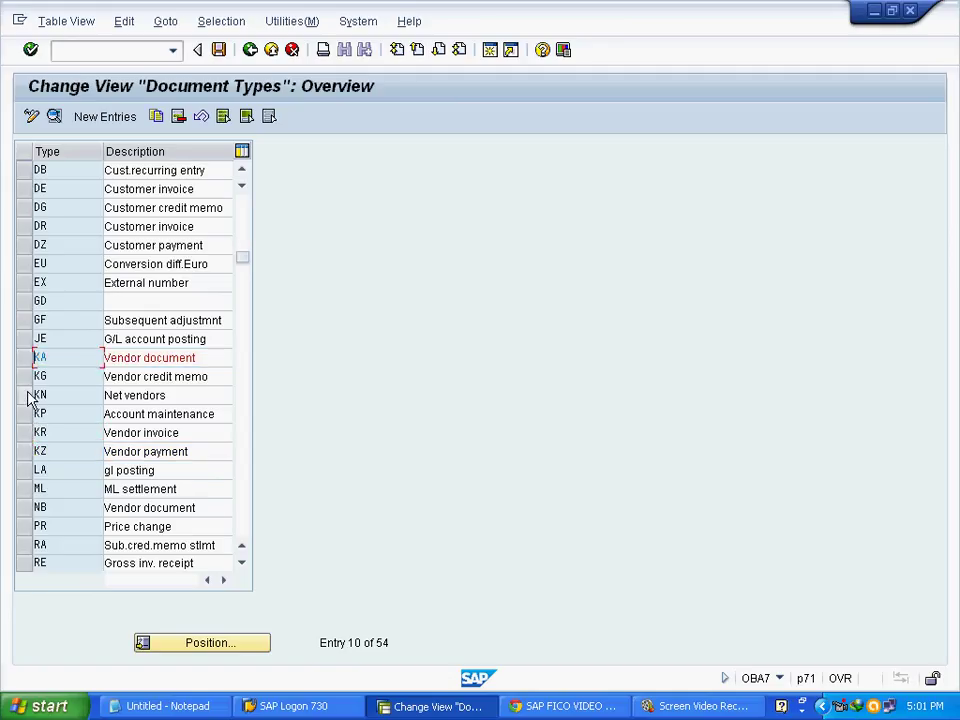
click(26, 396)
click(24, 396)
Check the number range in the details of document types KA and KG, returning to the overview after each.
click(209, 358)
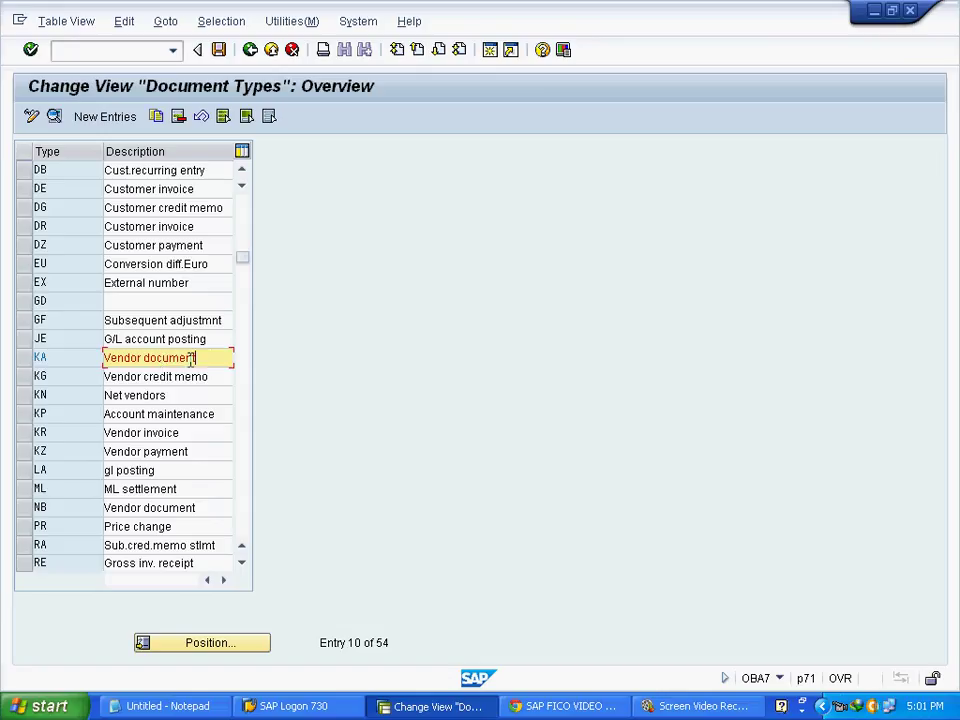
double_click(190, 360)
double_click(169, 209)
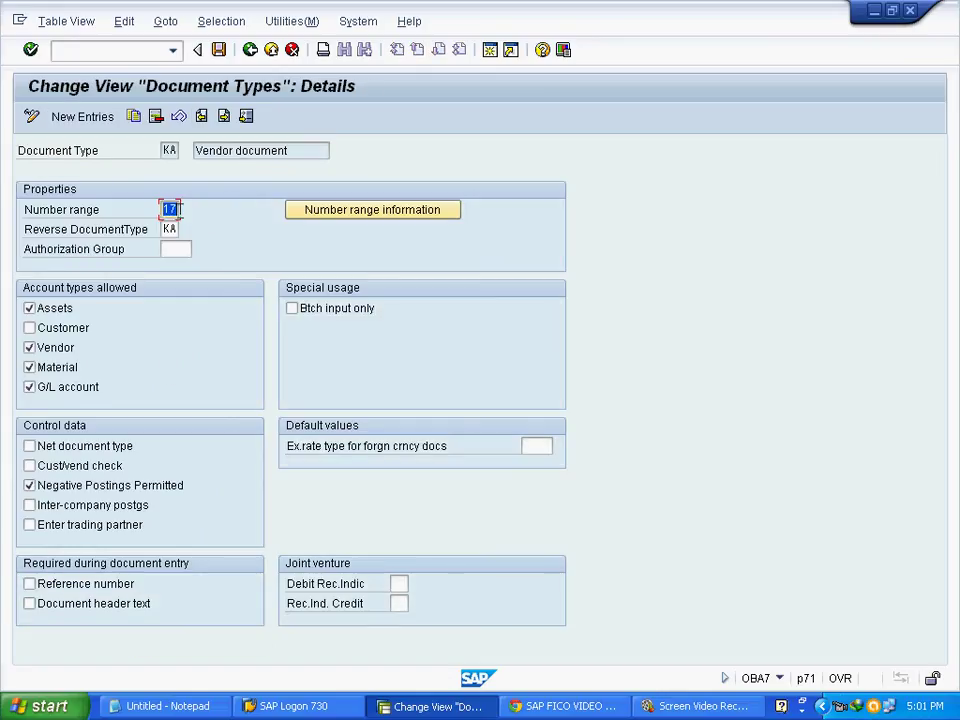
click(250, 49)
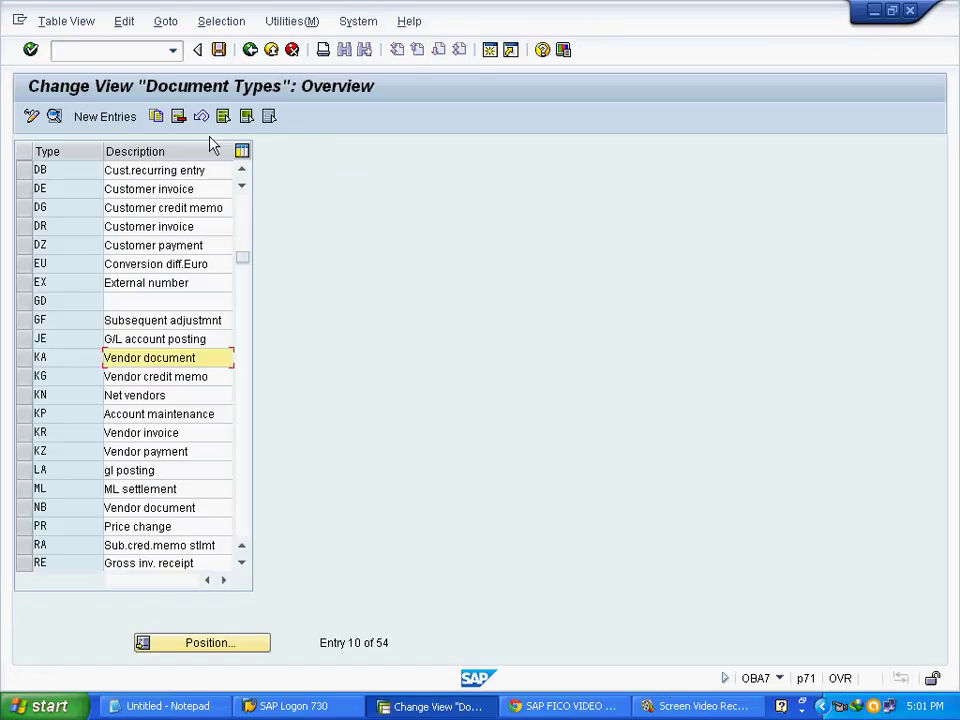
click(24, 358)
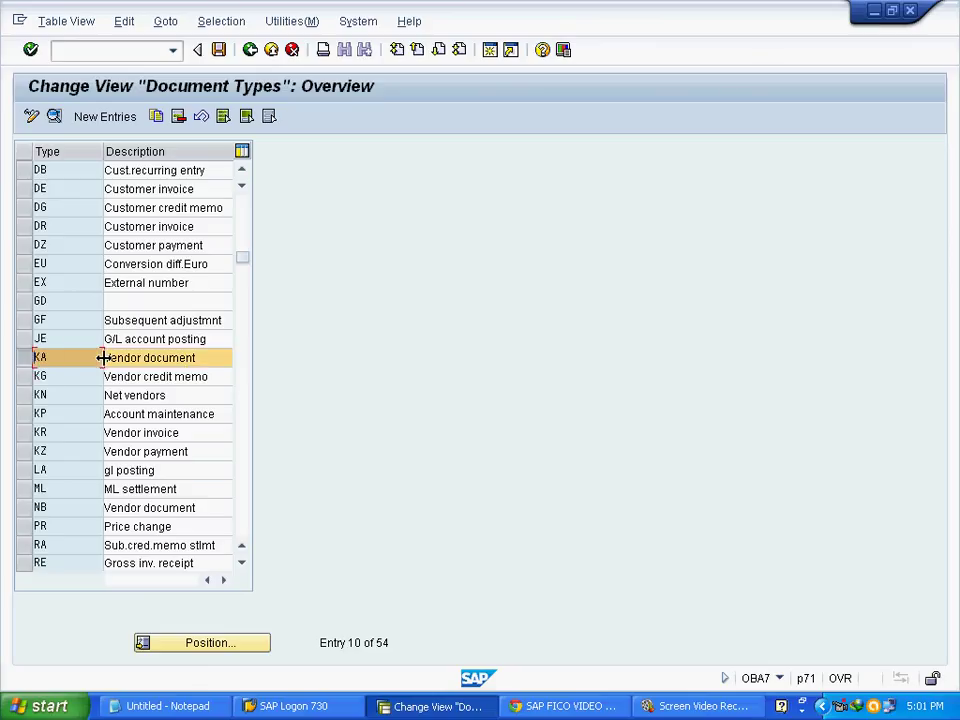
double_click(139, 376)
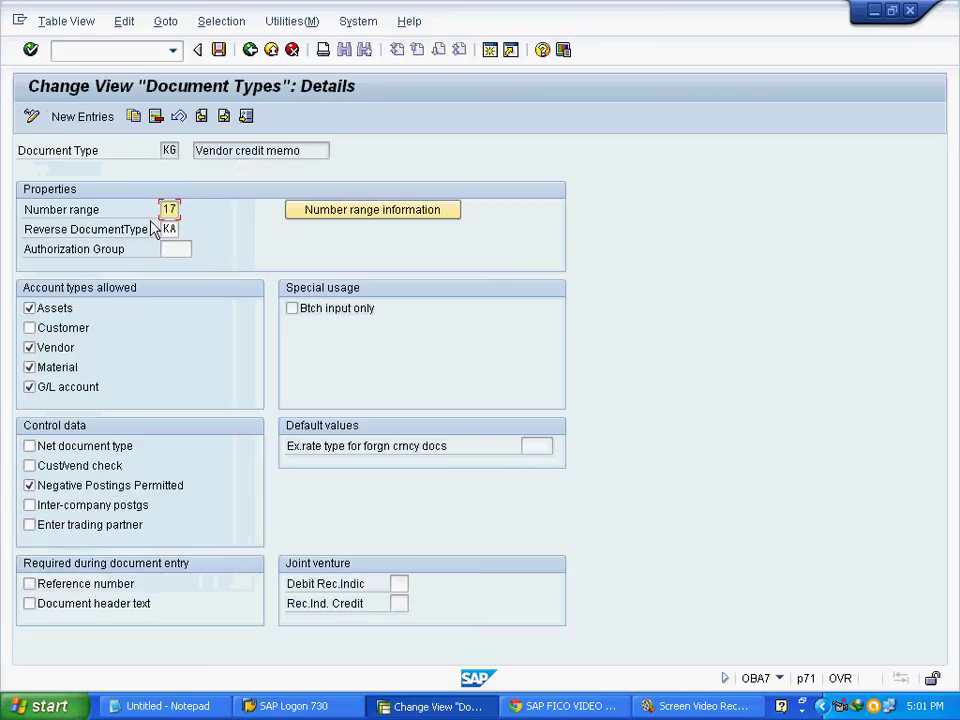
click(165, 211)
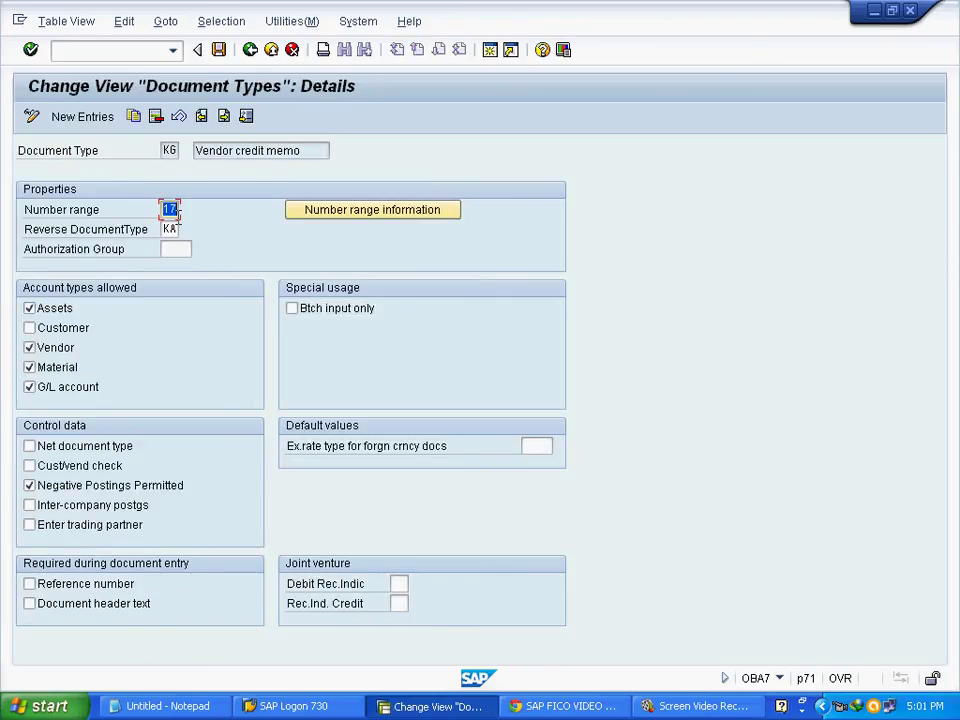
click(250, 49)
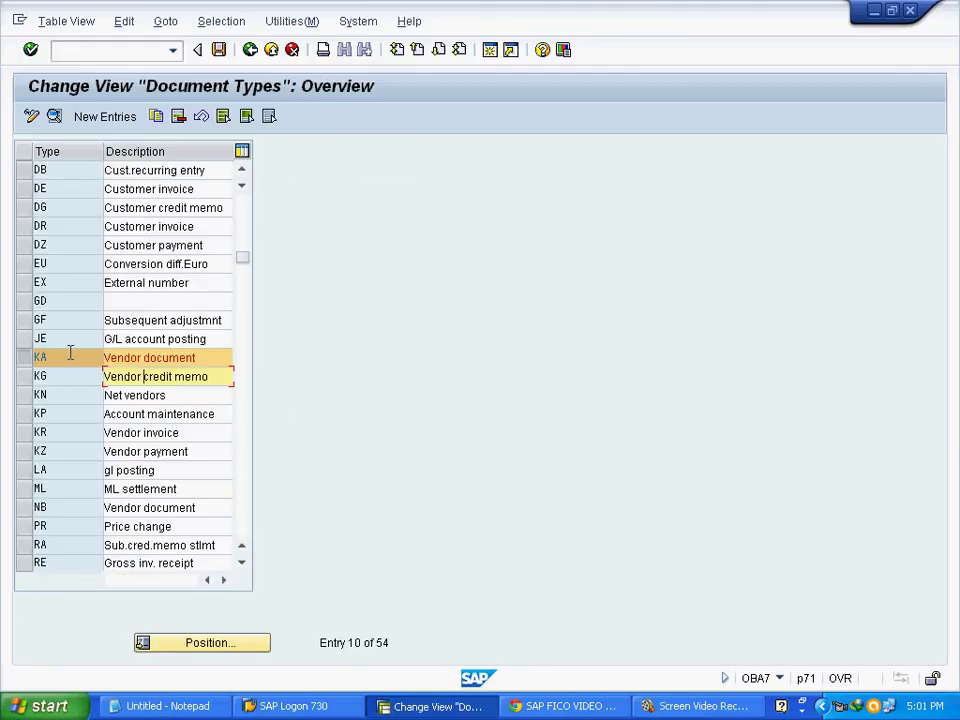
Check the number range in the details of document types KR and KZ, returning to the overview after each.
click(36, 359)
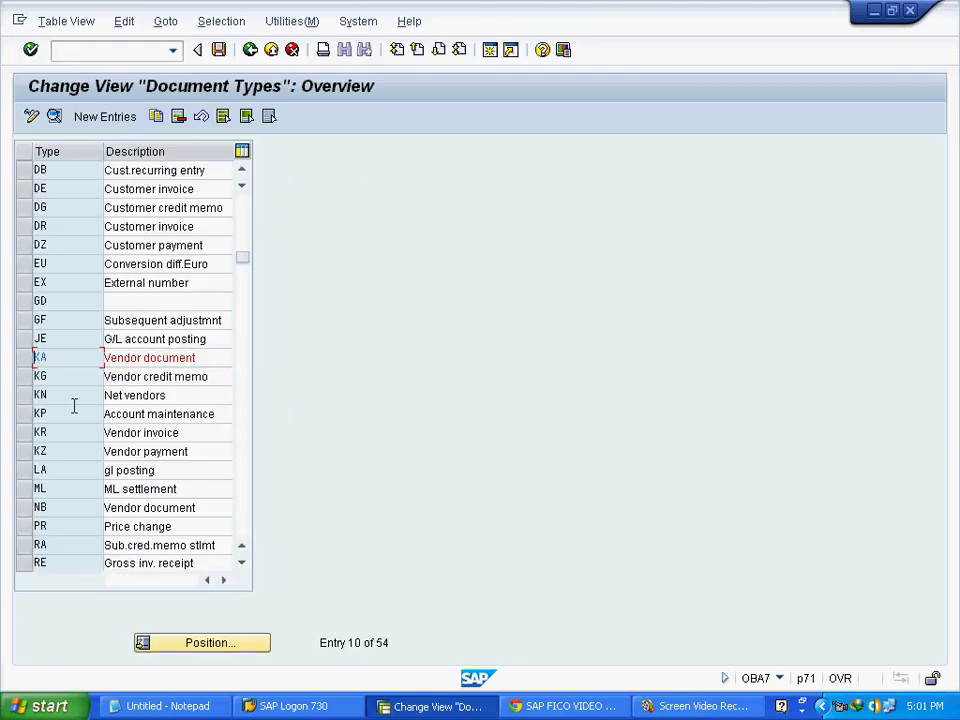
click(137, 436)
click(24, 436)
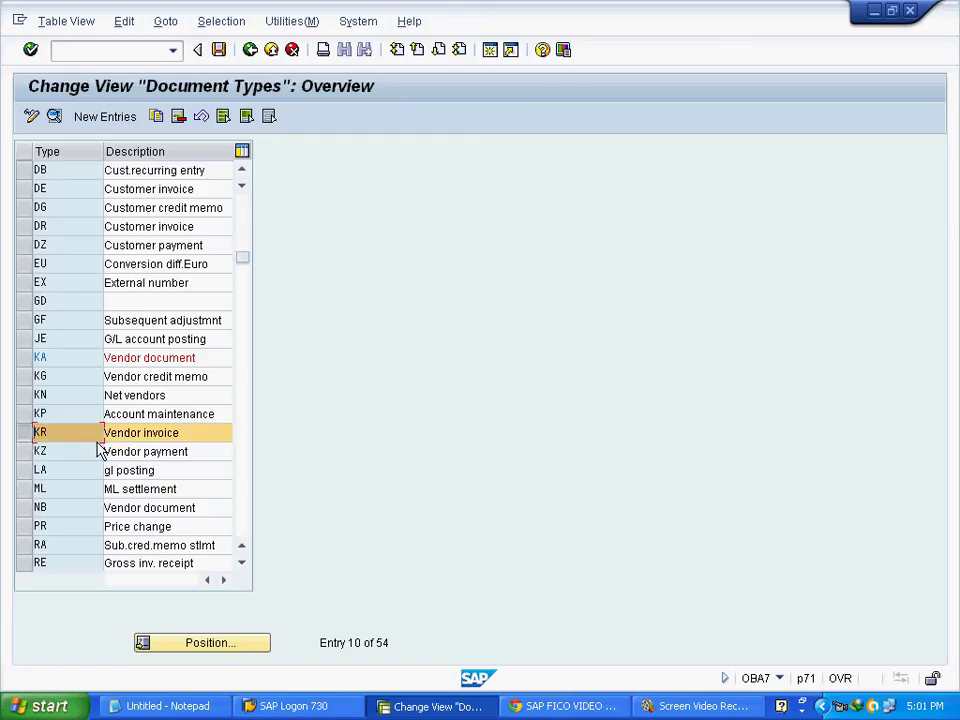
double_click(150, 432)
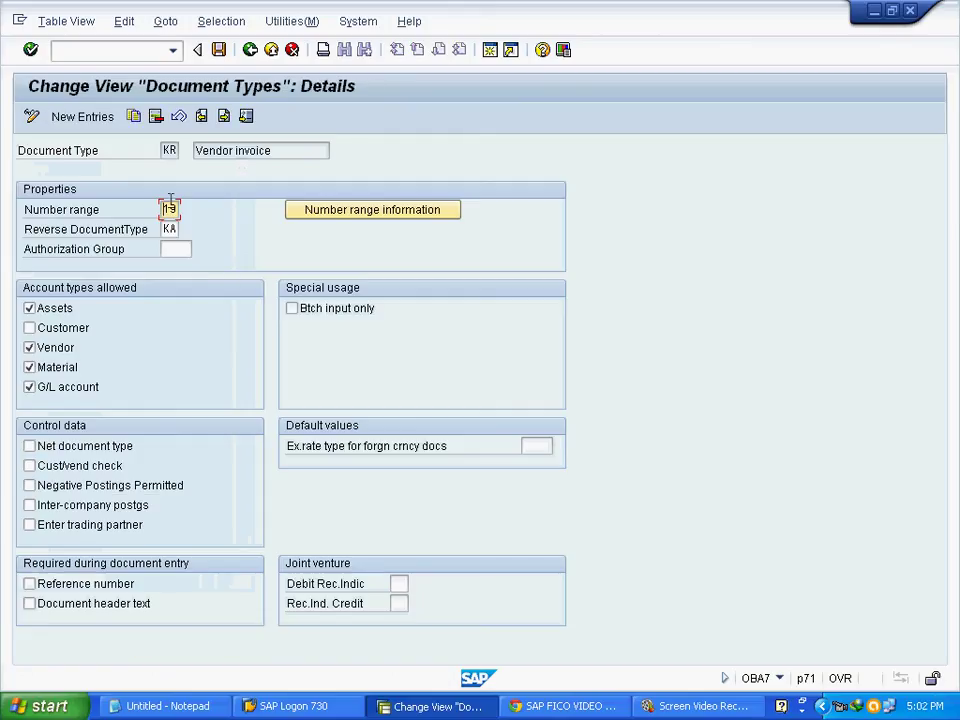
click(250, 49)
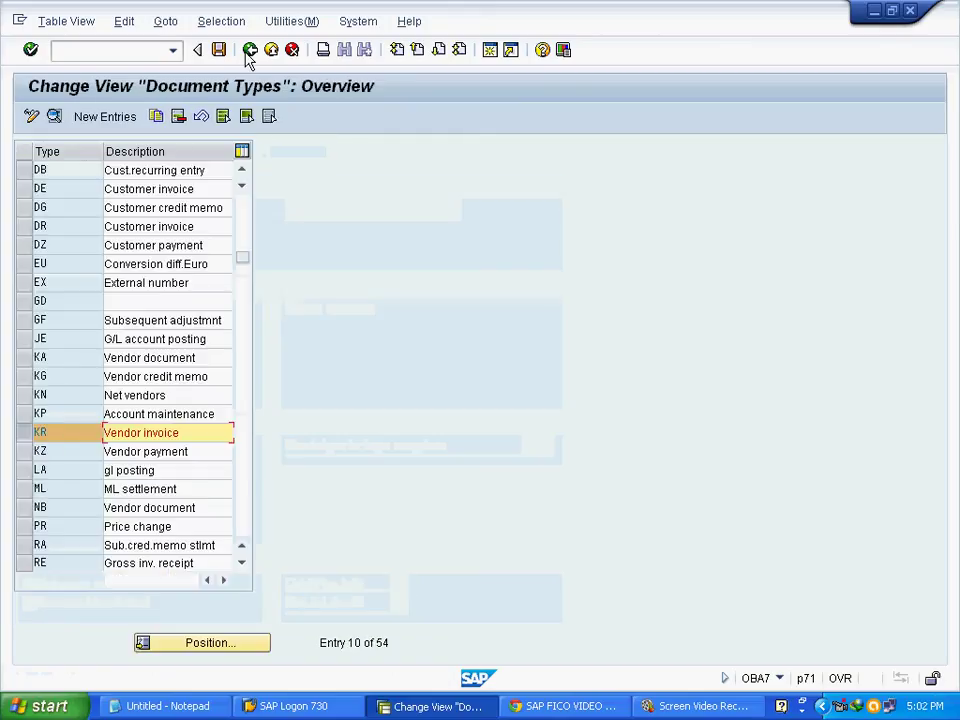
click(148, 452)
double_click(40, 451)
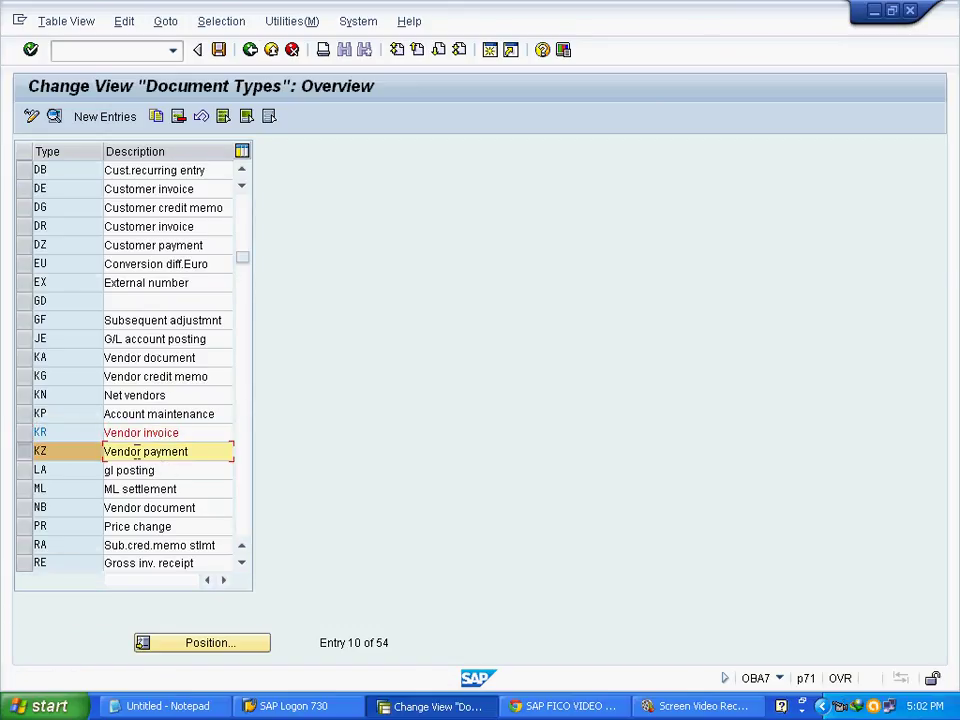
double_click(169, 209)
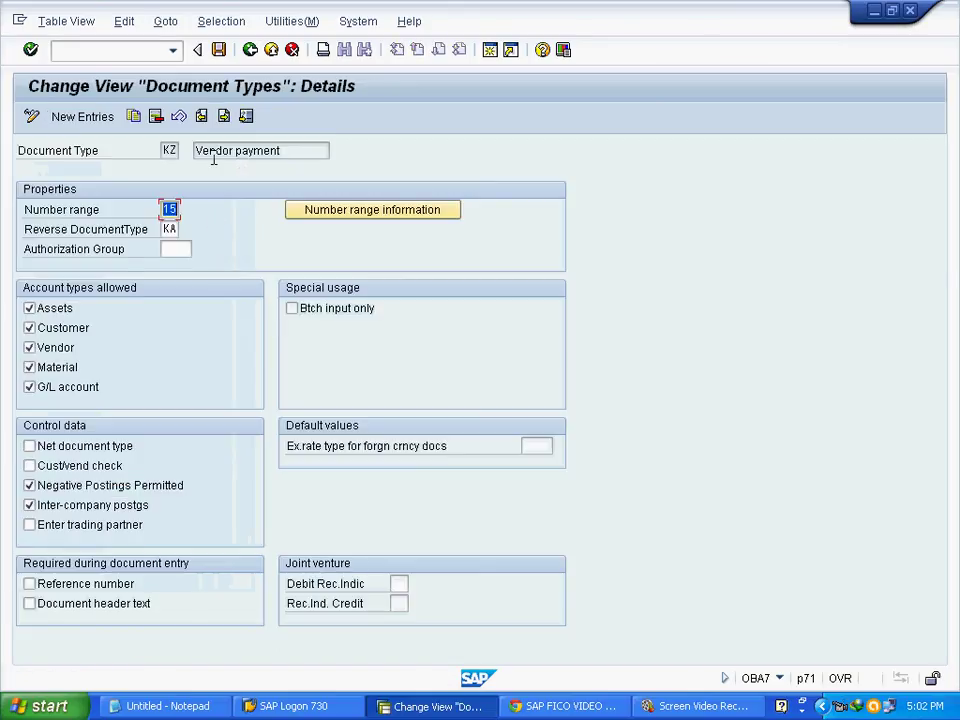
key(F3)
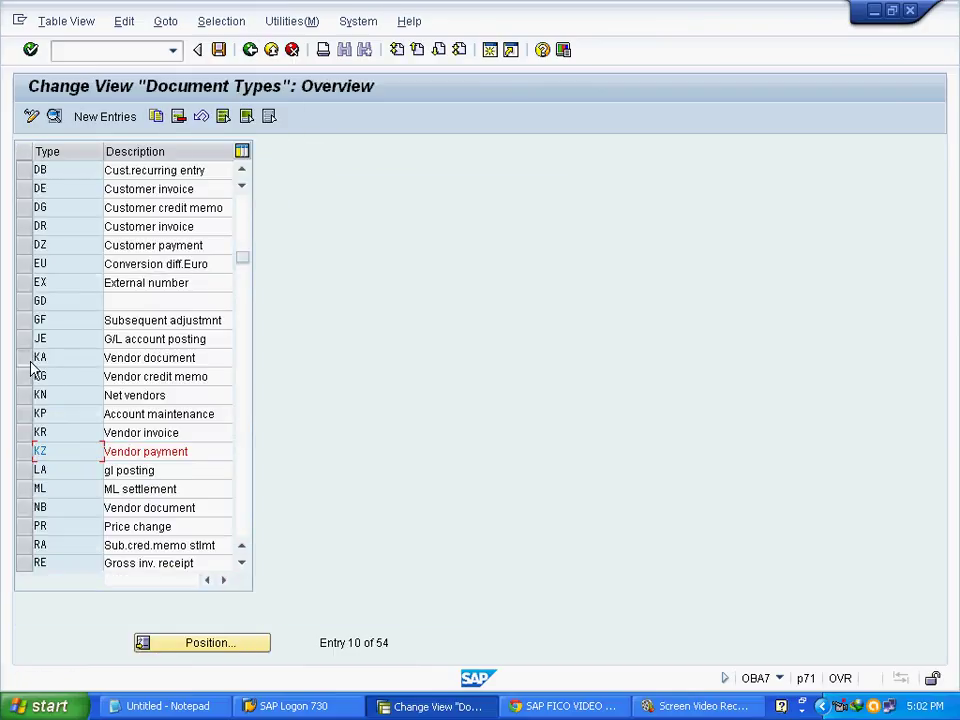
Select document types KA, KR and KZ together and open their details, starting with KA.
click(31, 362)
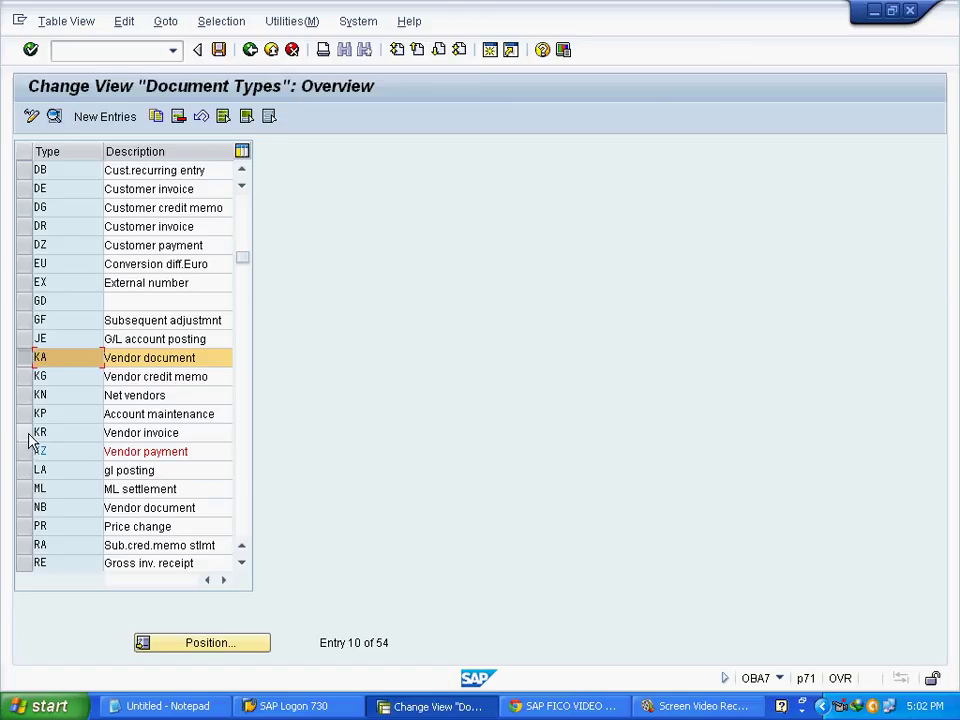
click(31, 434)
click(30, 452)
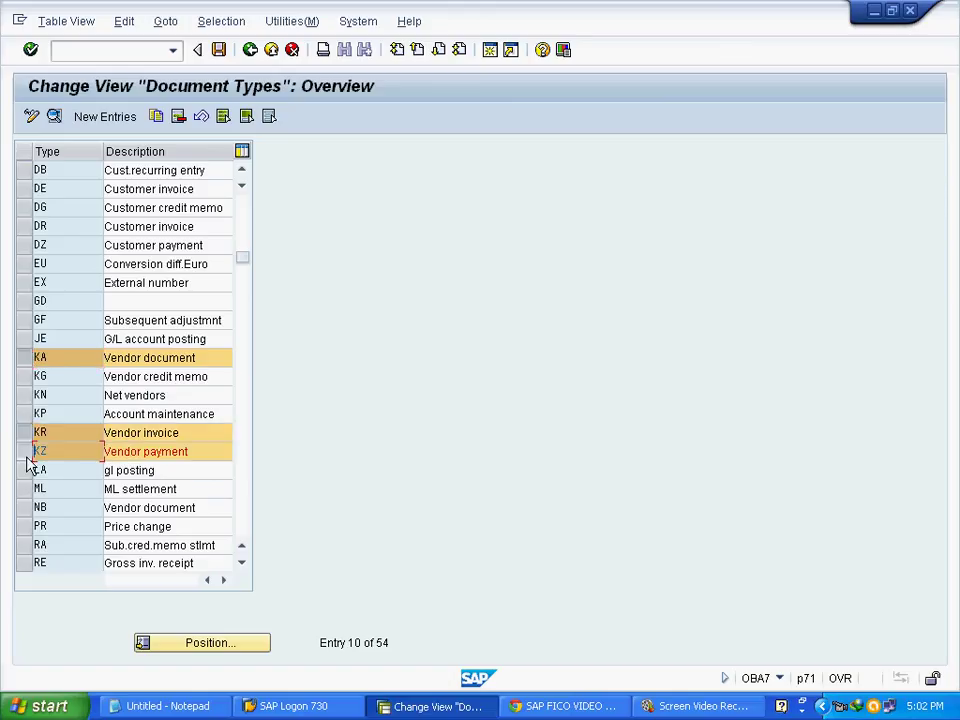
click(143, 358)
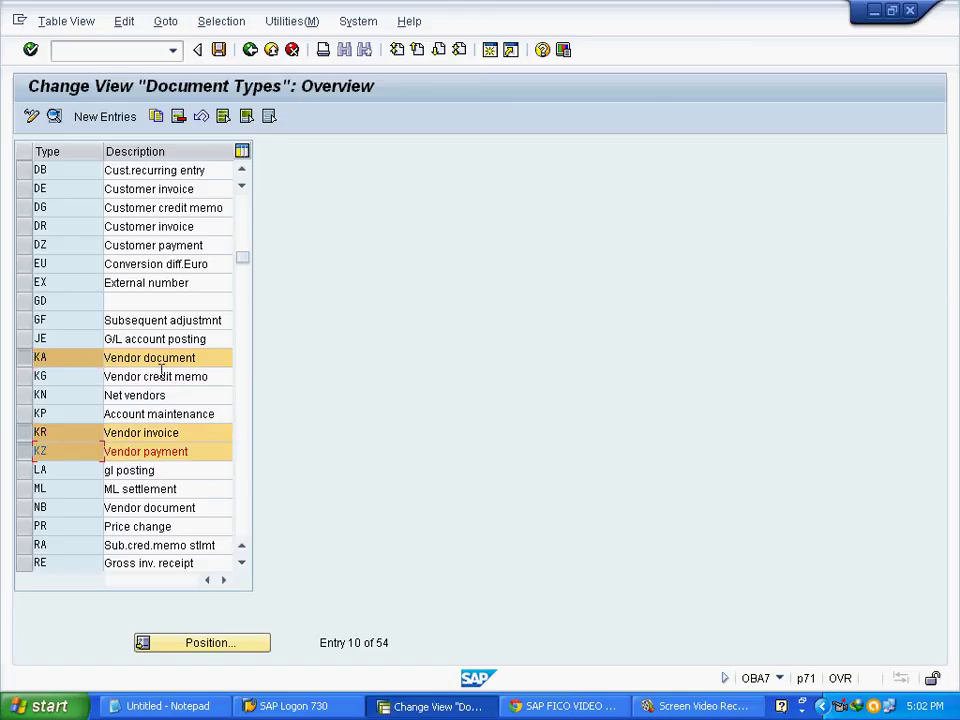
click(54, 117)
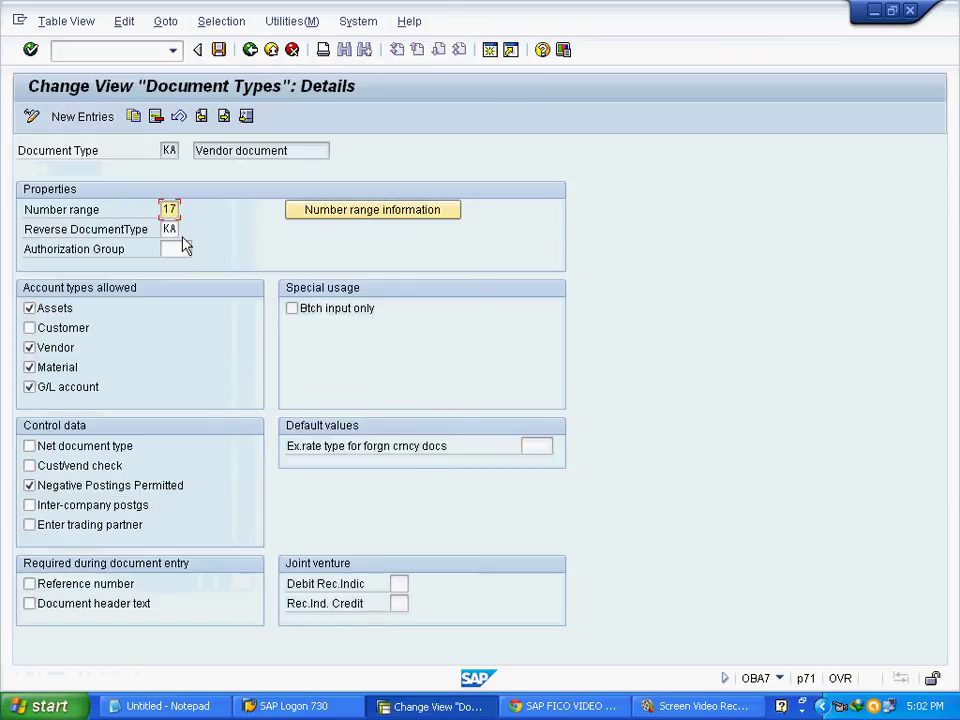
click(170, 150)
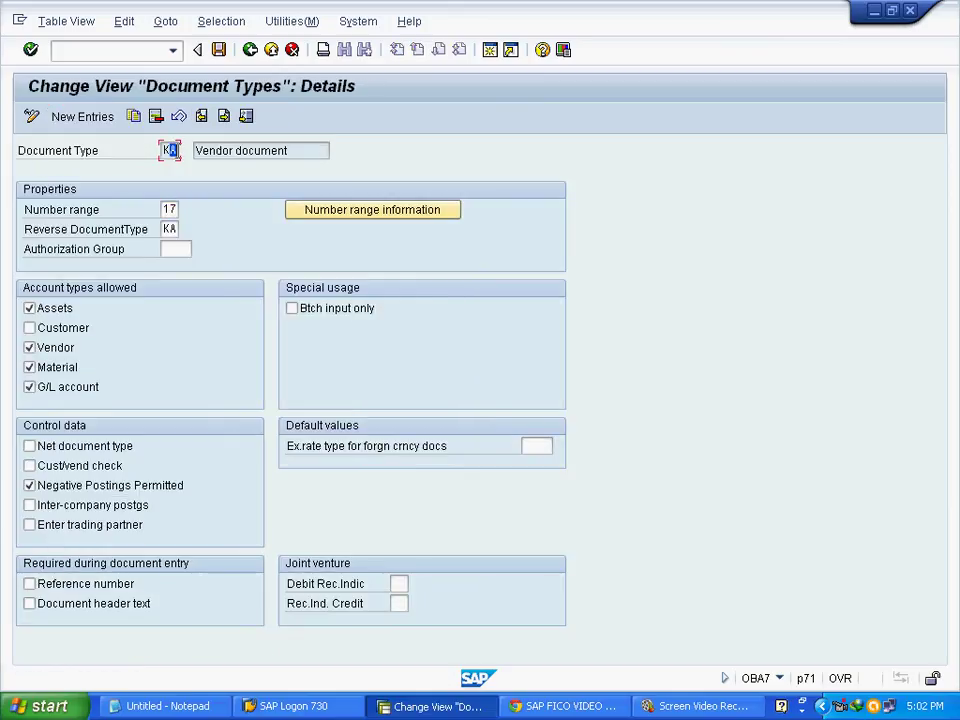
Review the number ranges assigned to document types KA, KR and KZ by paging through their details.
click(170, 210)
click(224, 117)
click(170, 150)
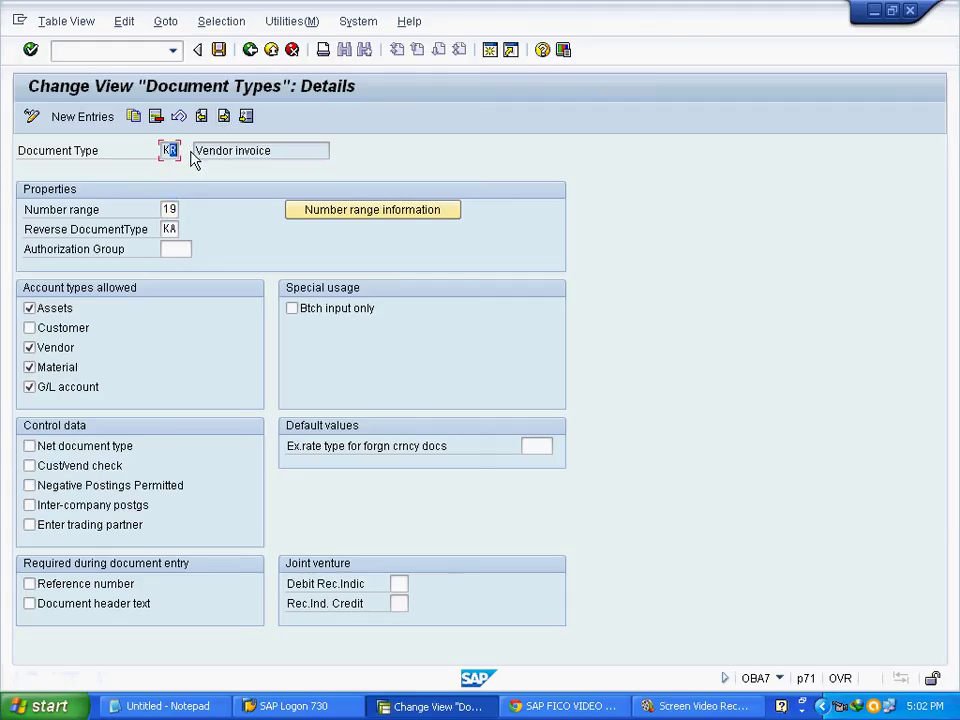
click(168, 210)
click(224, 117)
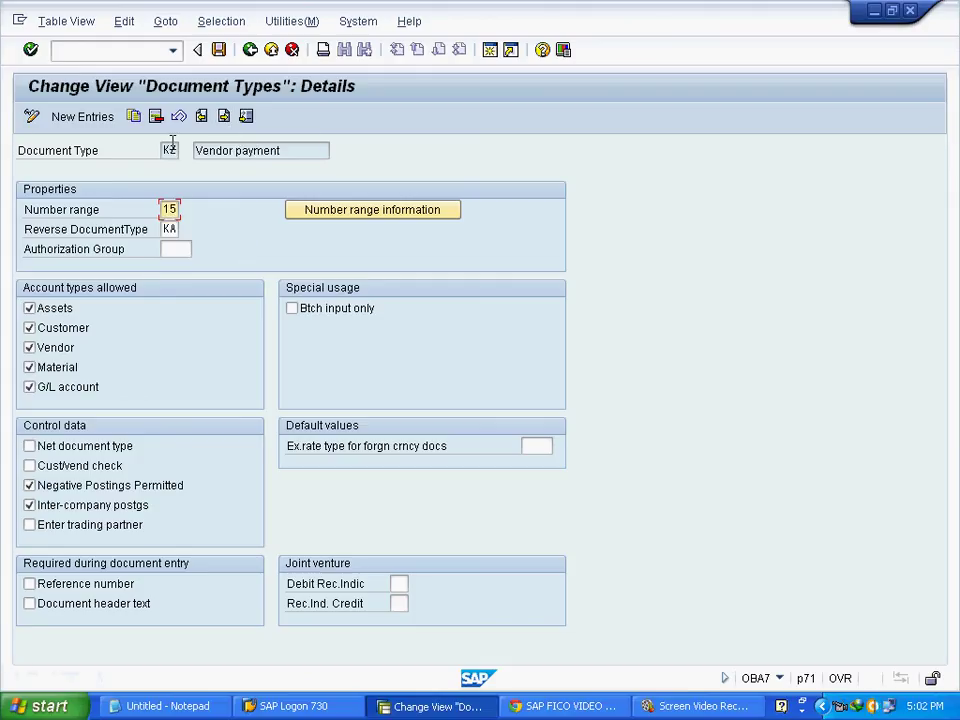
click(169, 209)
Switch to the Notepad notes and list document types KA, KR and KZ on separate lines below the transaction outline.
click(145, 712)
click(409, 602)
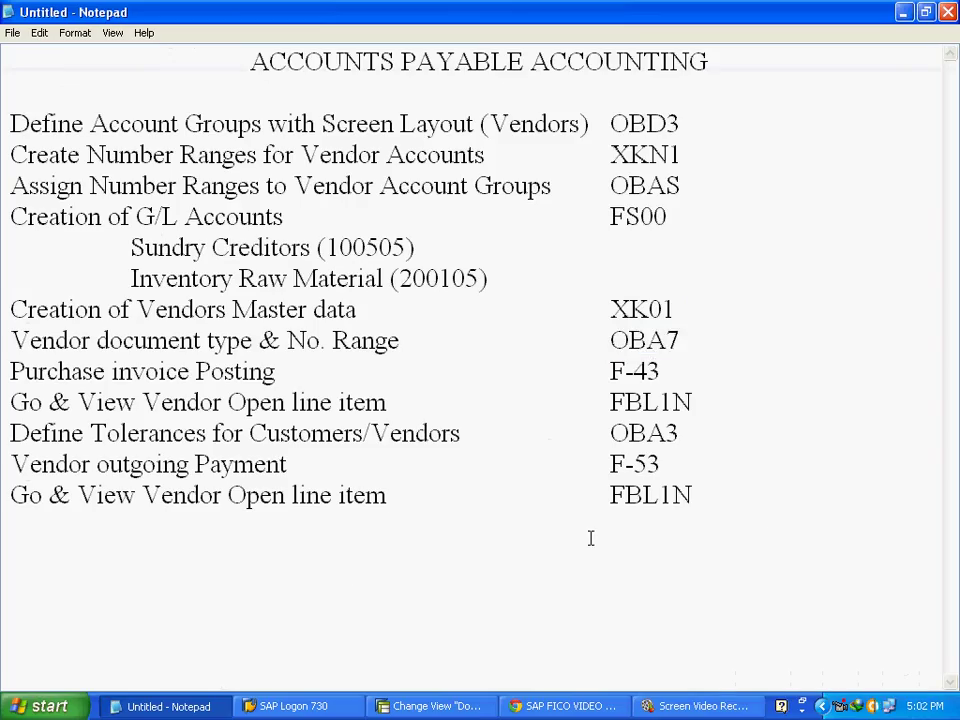
key(Return)
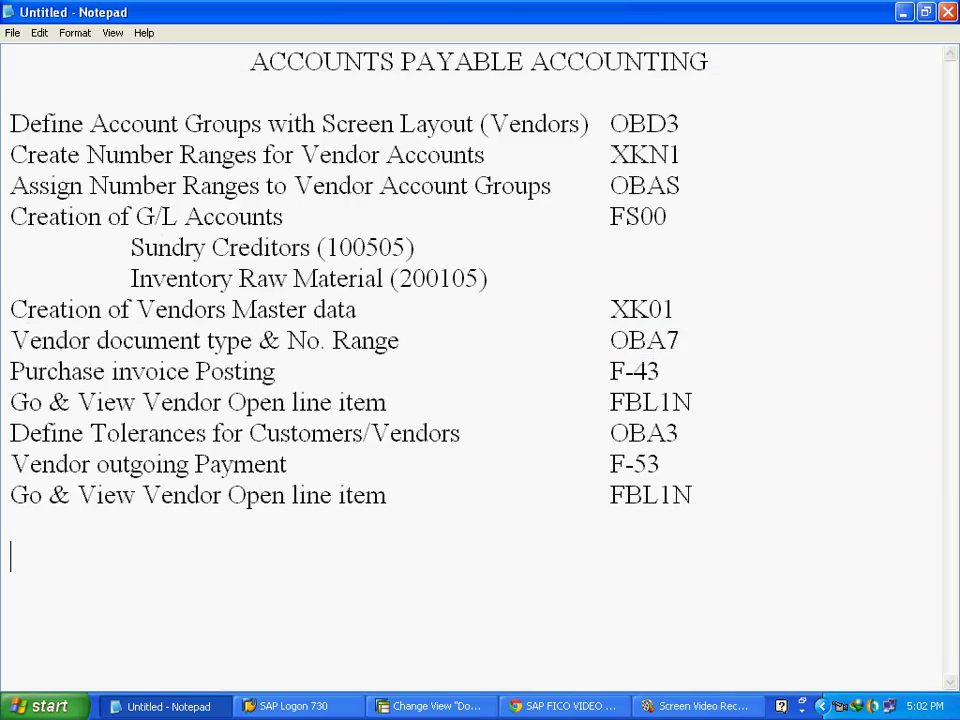
text(KA)
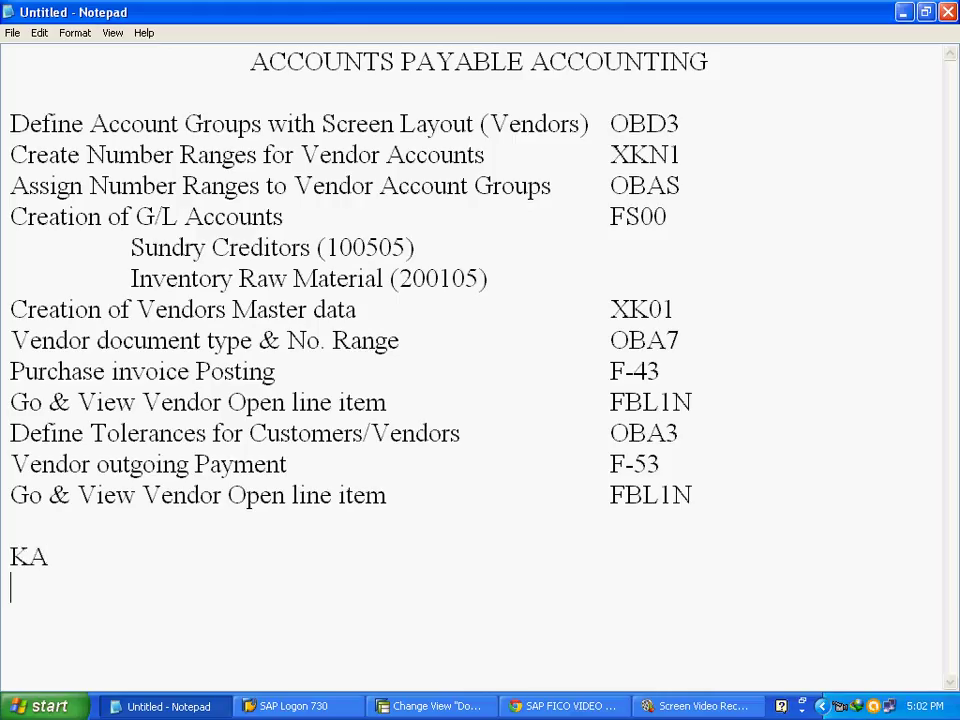
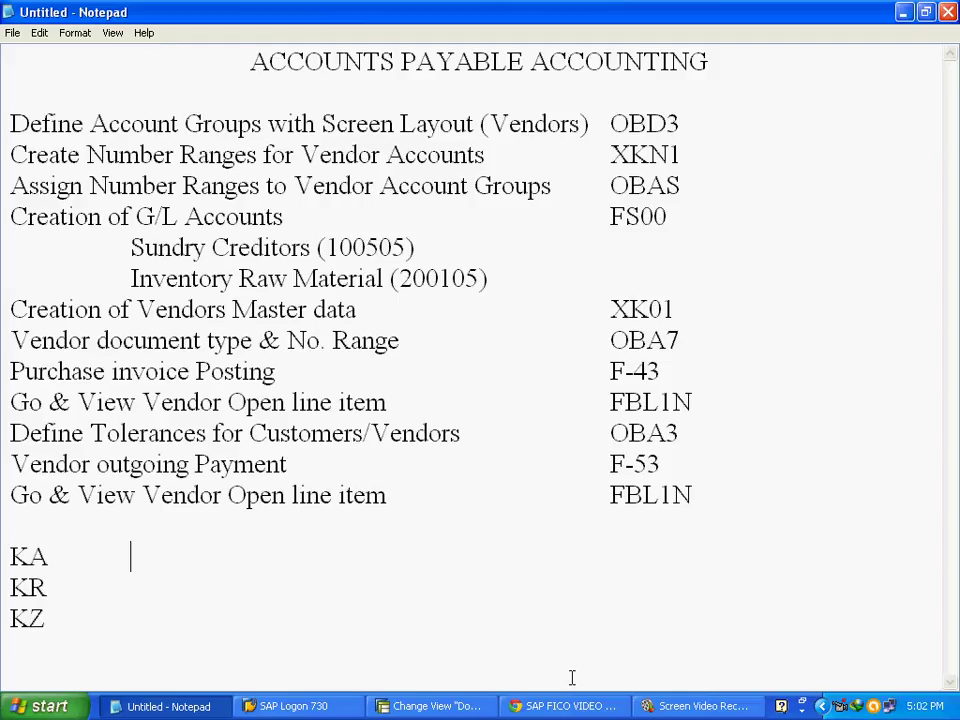
Recheck the document type details in SAP back to KA, and note number ranges 17, 19 and 15 beside KA, KR and KZ in Notepad.
click(435, 706)
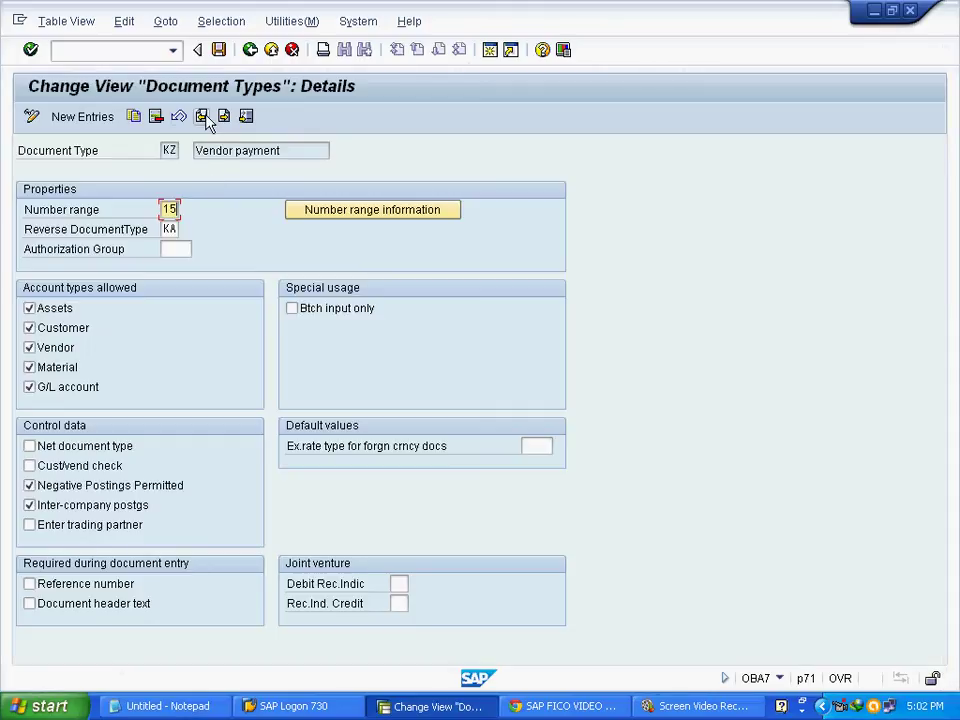
click(201, 116)
click(201, 116)
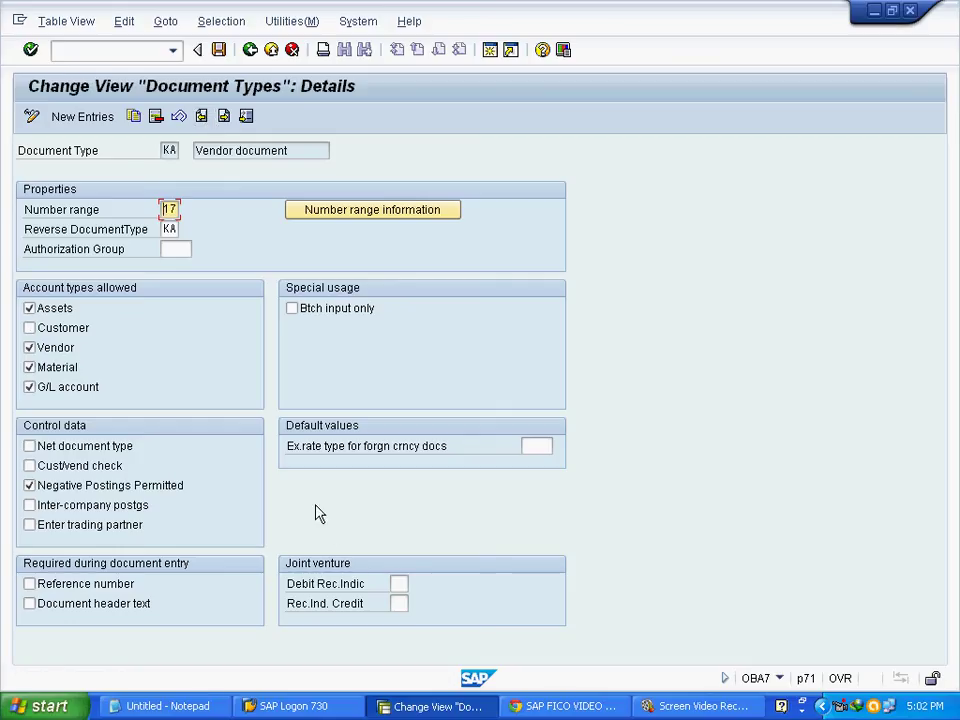
click(165, 706)
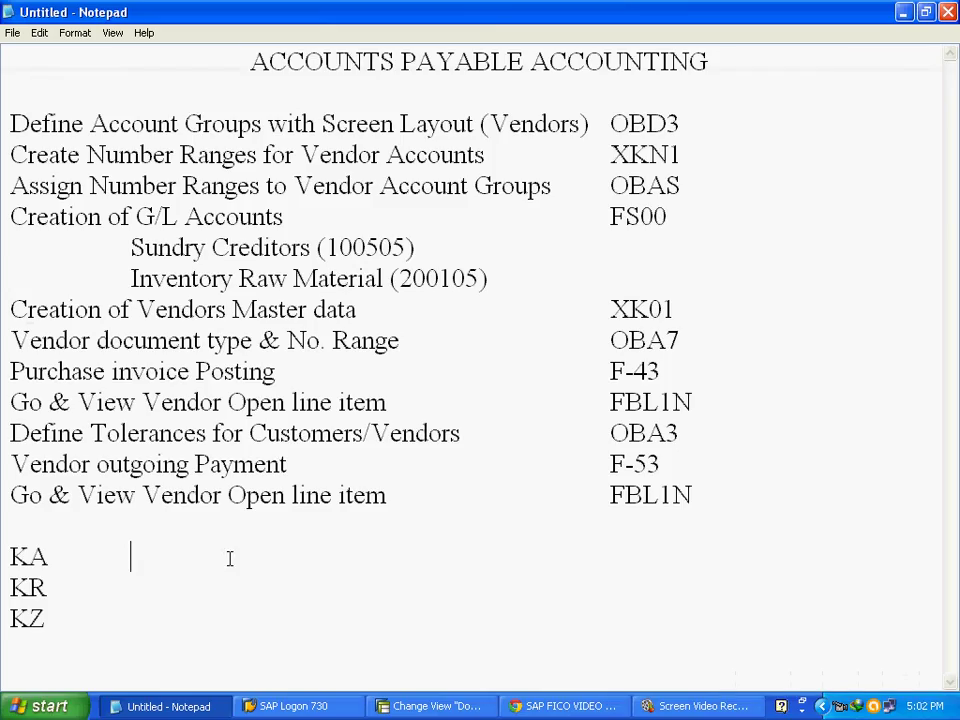
text(17 KR	)
text(19)
key(Down)
text(15)
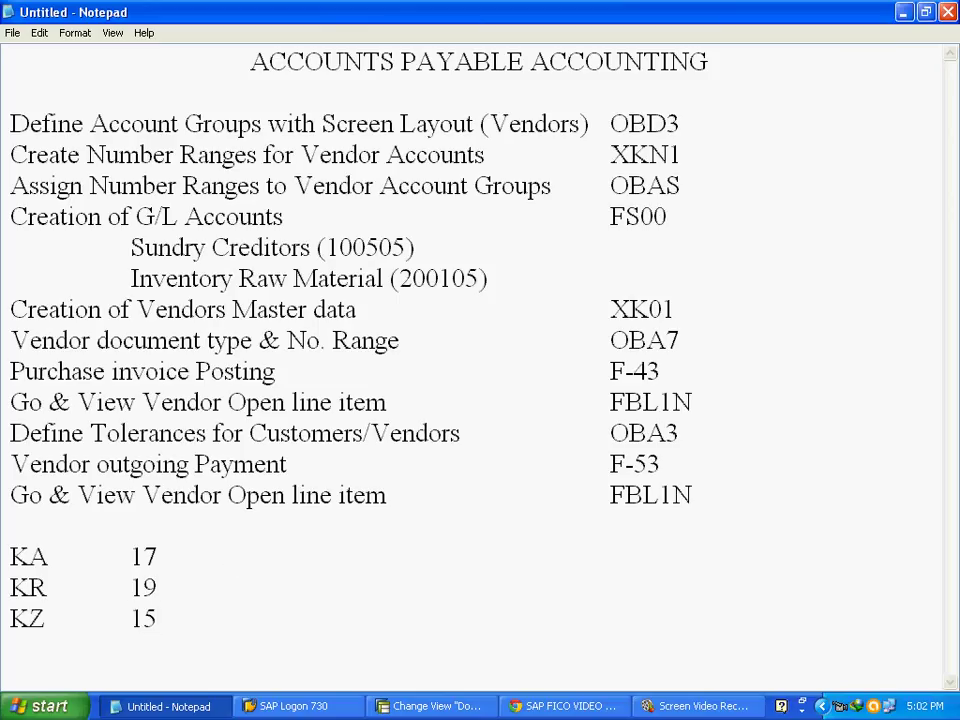
Return to SAP and open the accounting document number range intervals of company code MSMS for maintenance.
click(435, 706)
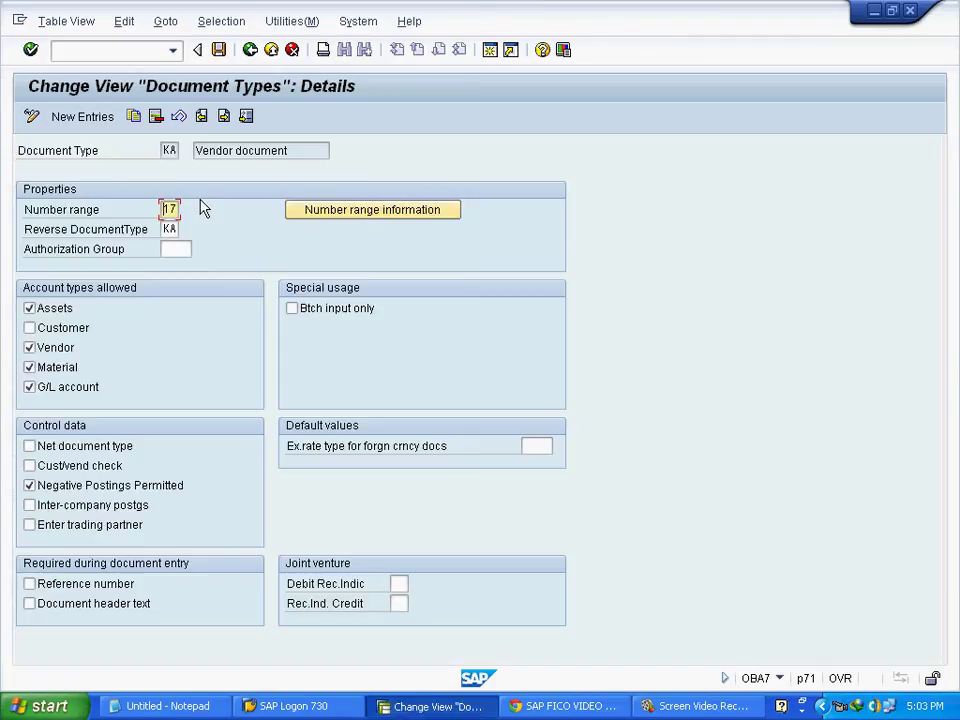
click(395, 220)
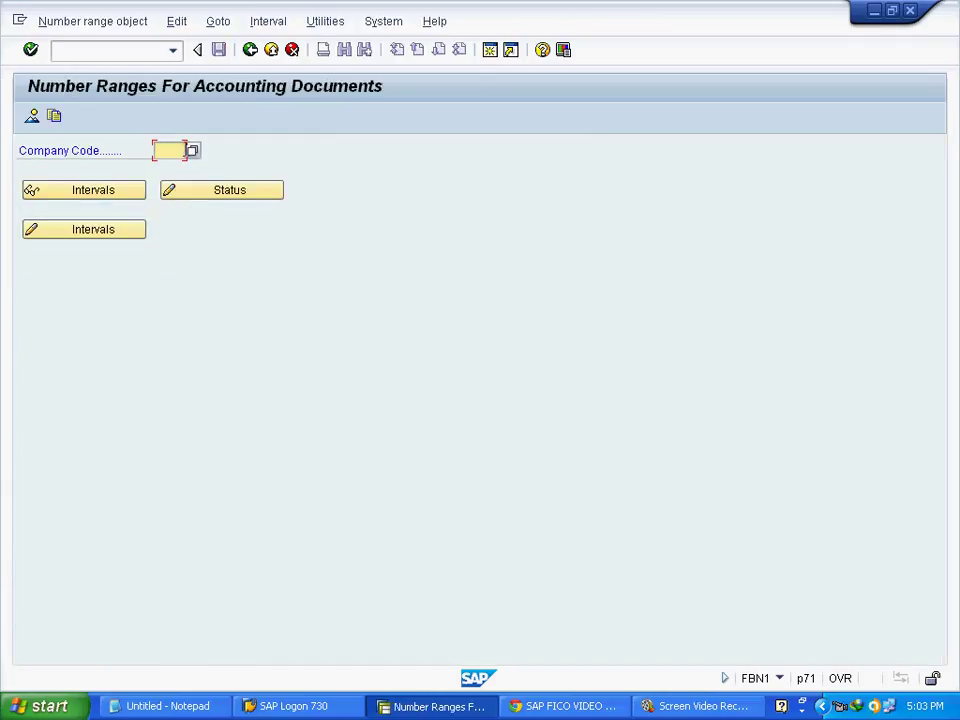
text(MSMS)
click(80, 235)
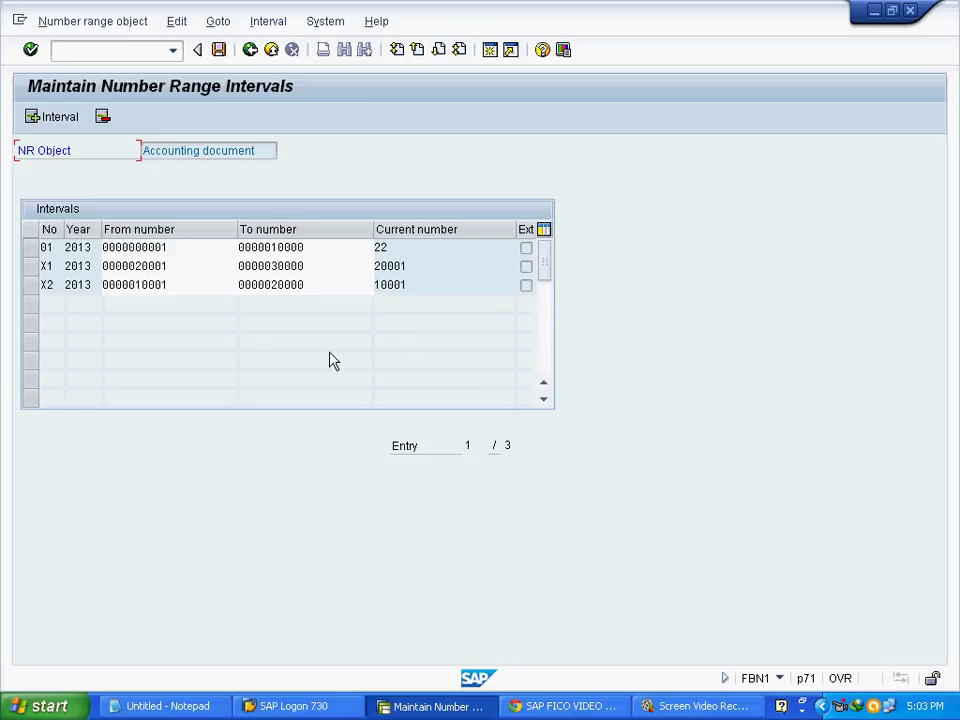
Start a new number range interval with number 17 for document type KA, as listed in the notes, and year 2013.
click(57, 124)
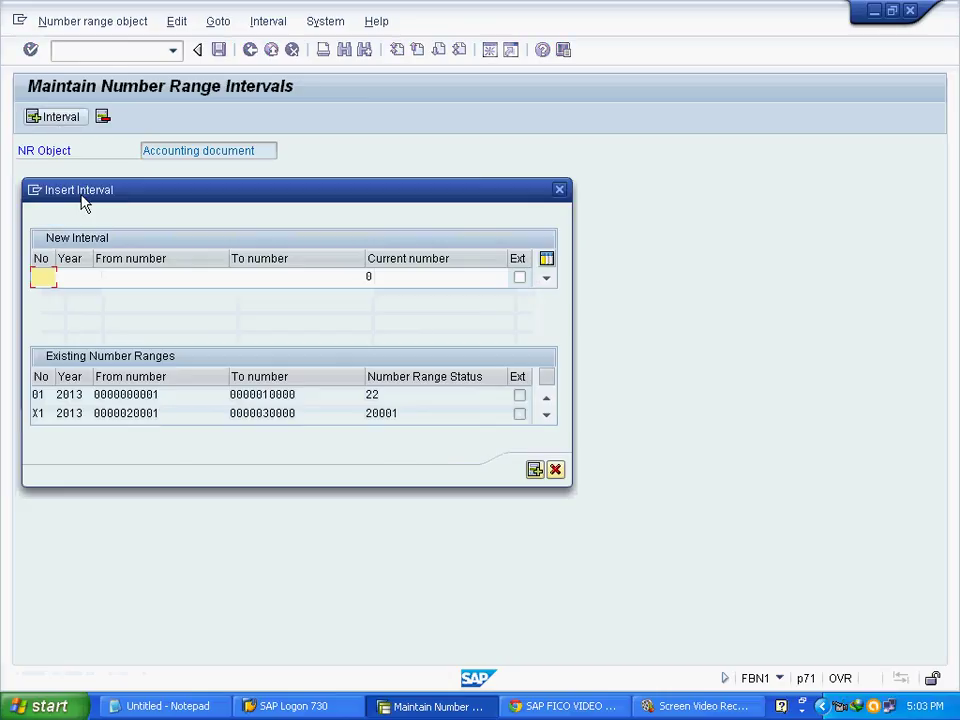
key(alt+Tab)
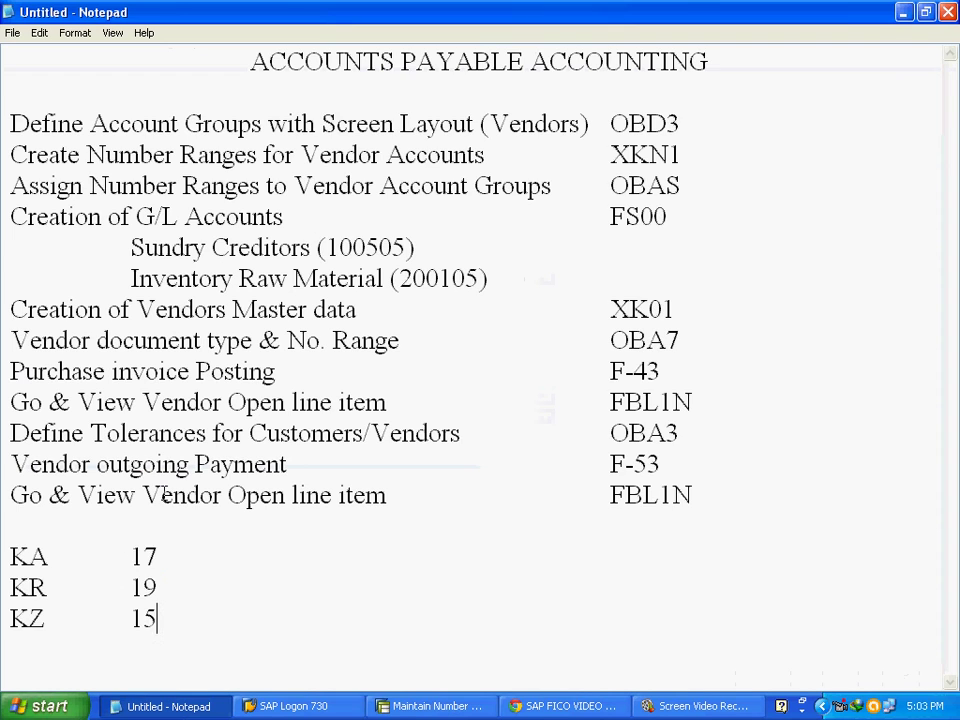
double_click(140, 556)
click(440, 706)
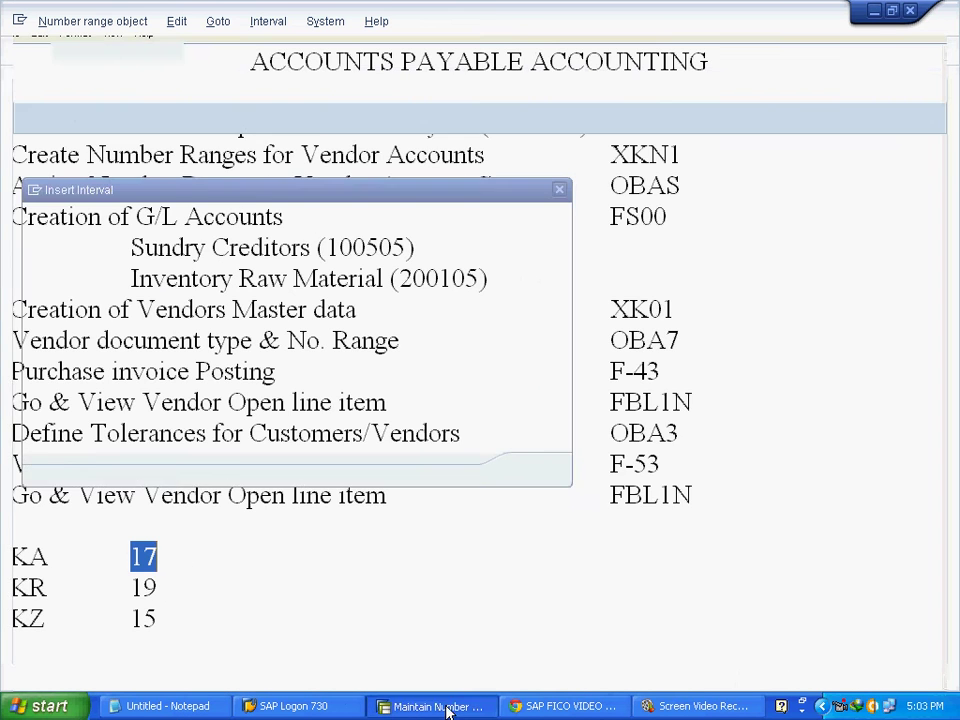
text(17)
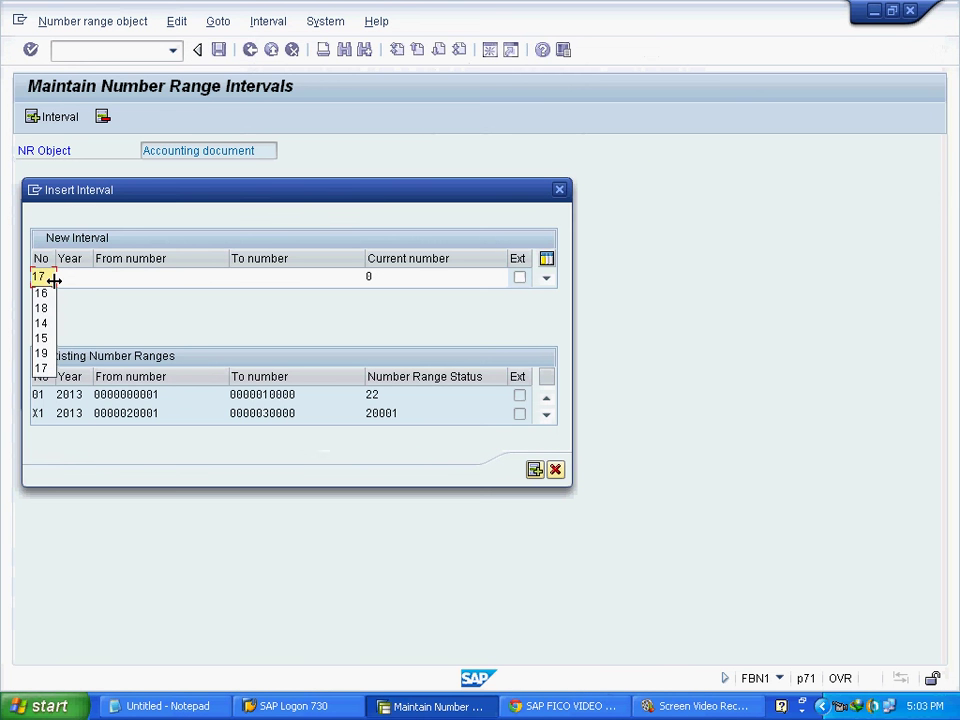
key(Tab)
text(2013)
key(Tab)
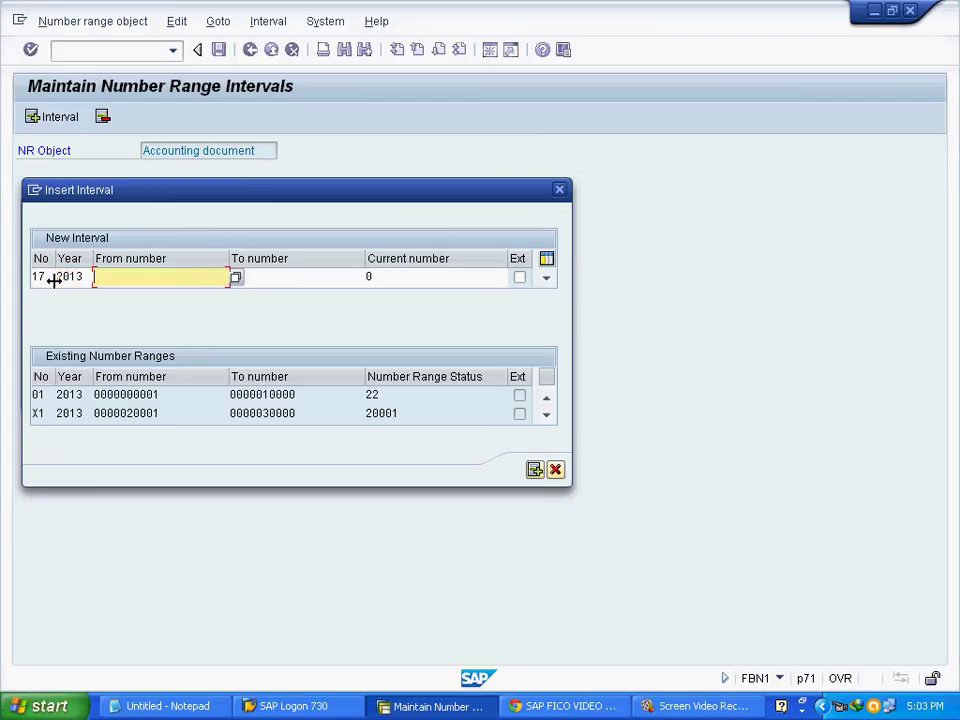
Set the 2013 interval 17 to run from the free number 30001 to 40000 and insert it.
click(236, 278)
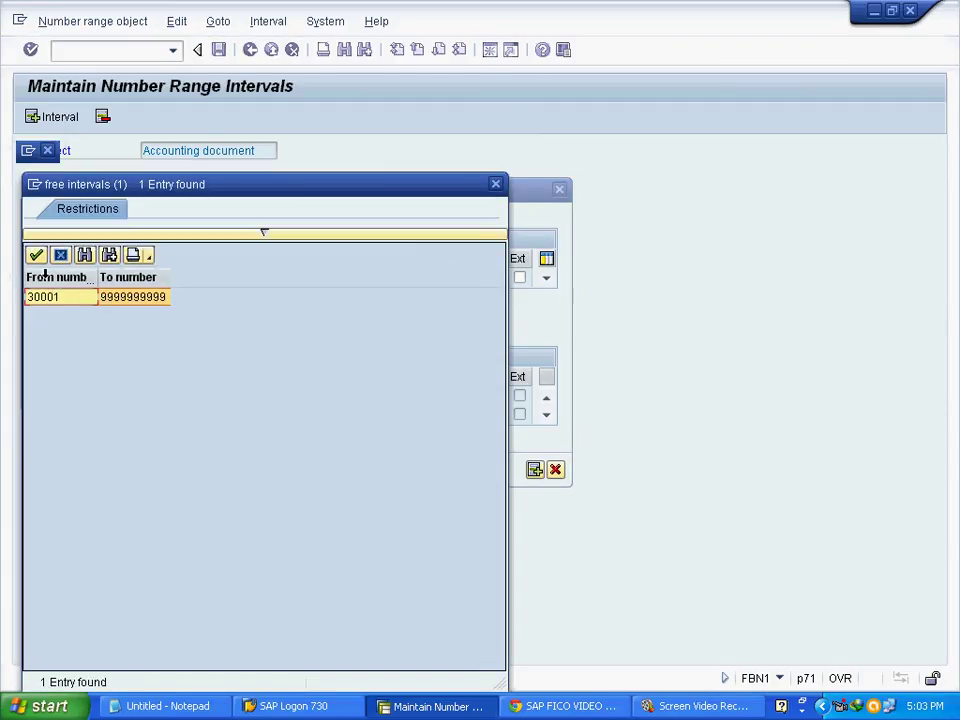
click(35, 254)
double_click(329, 276)
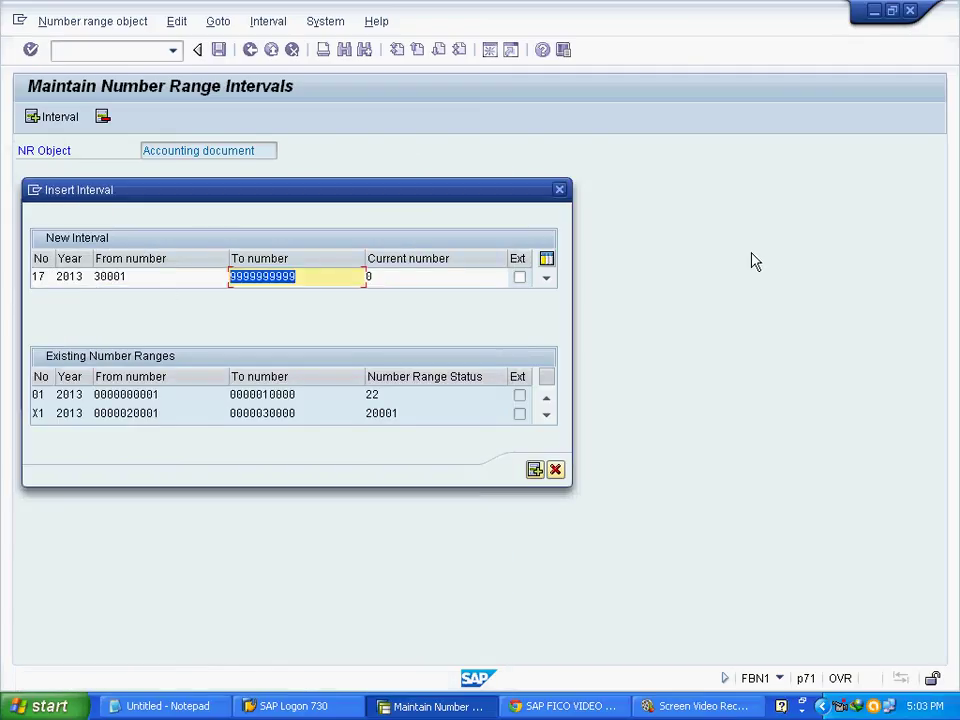
text(40000)
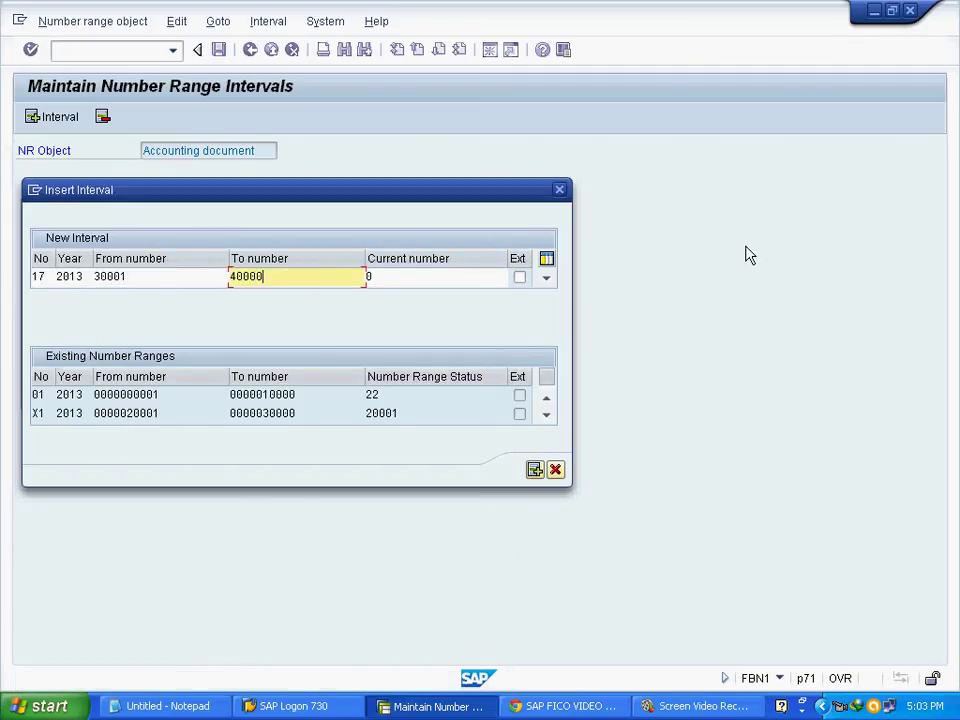
click(534, 470)
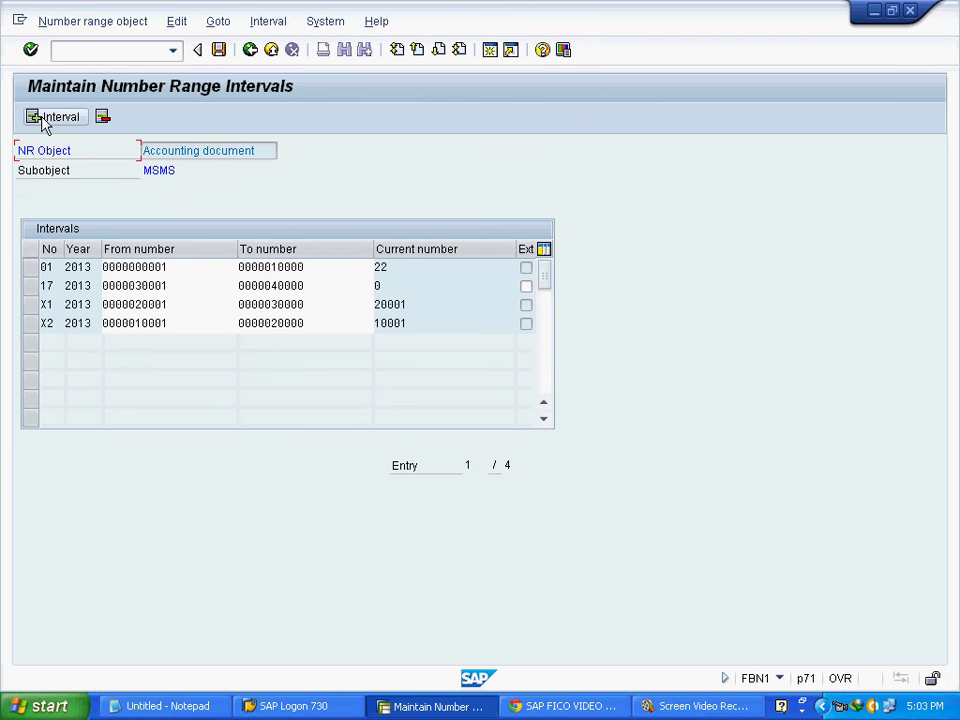
Start a new interval, look up the KR number in the Notepad list, and enter interval number 19 with year 2013 in SAP.
click(50, 117)
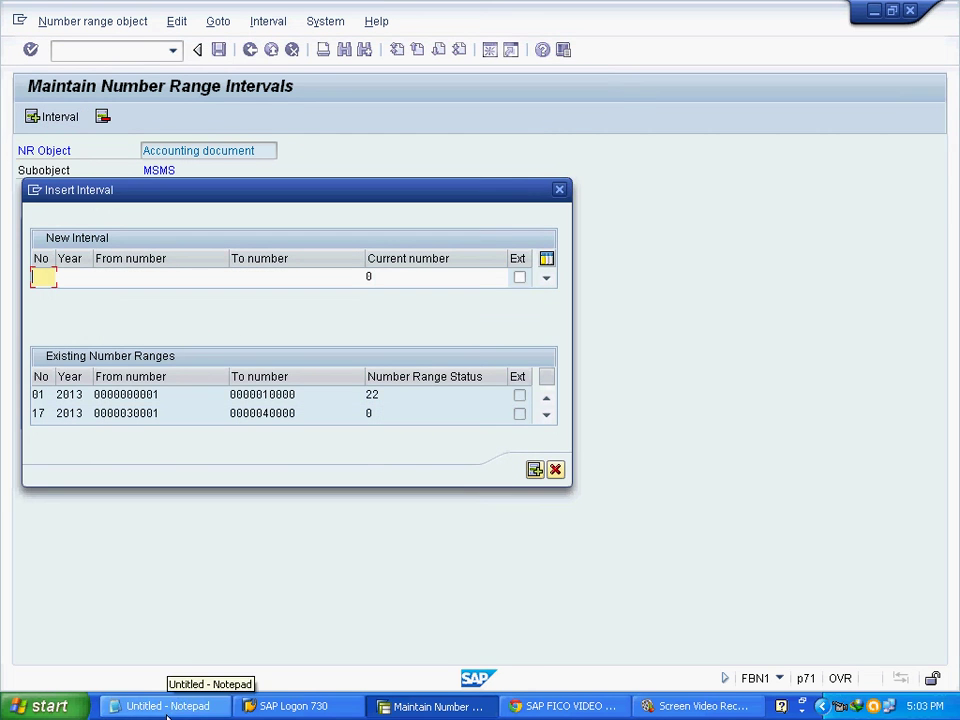
click(167, 706)
double_click(144, 557)
drag(165, 582, 129, 588)
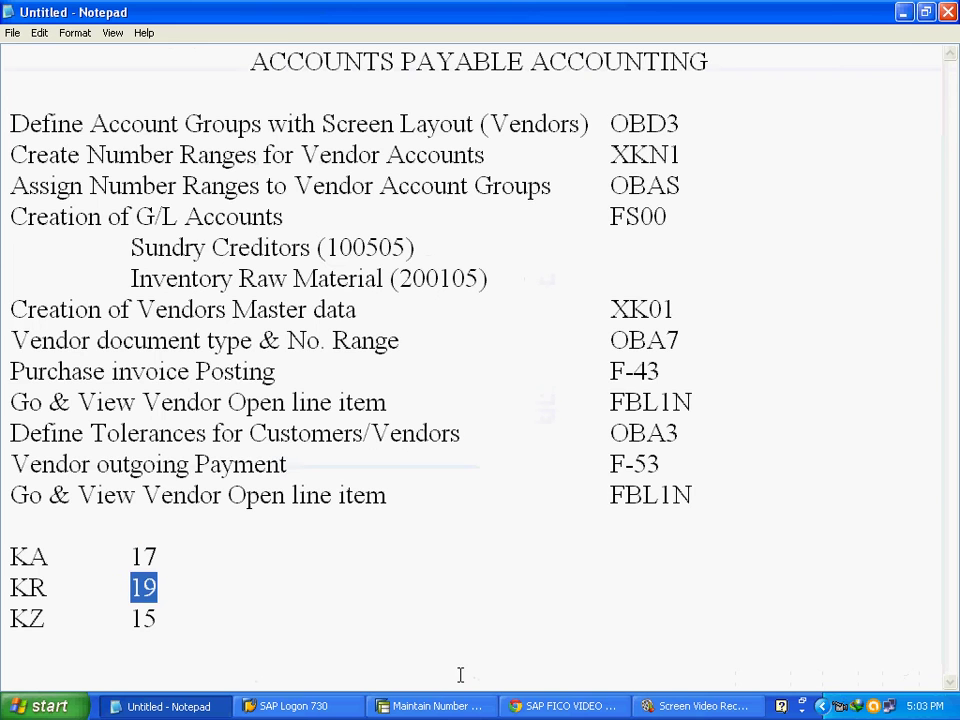
click(445, 706)
text(19)
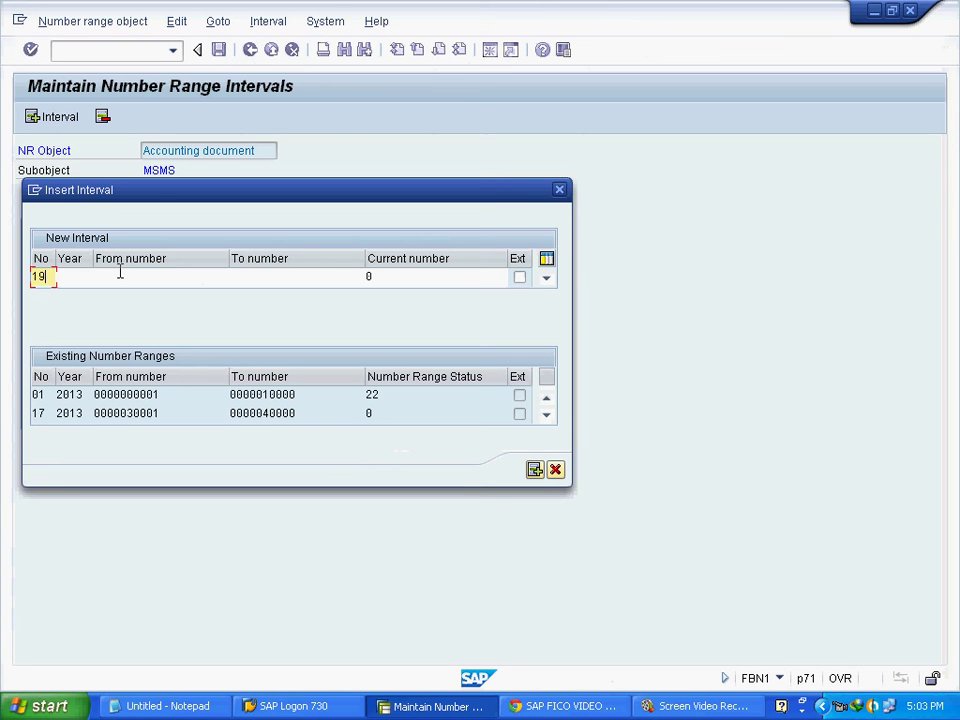
key(Tab)
text(2013)
key(Tab)
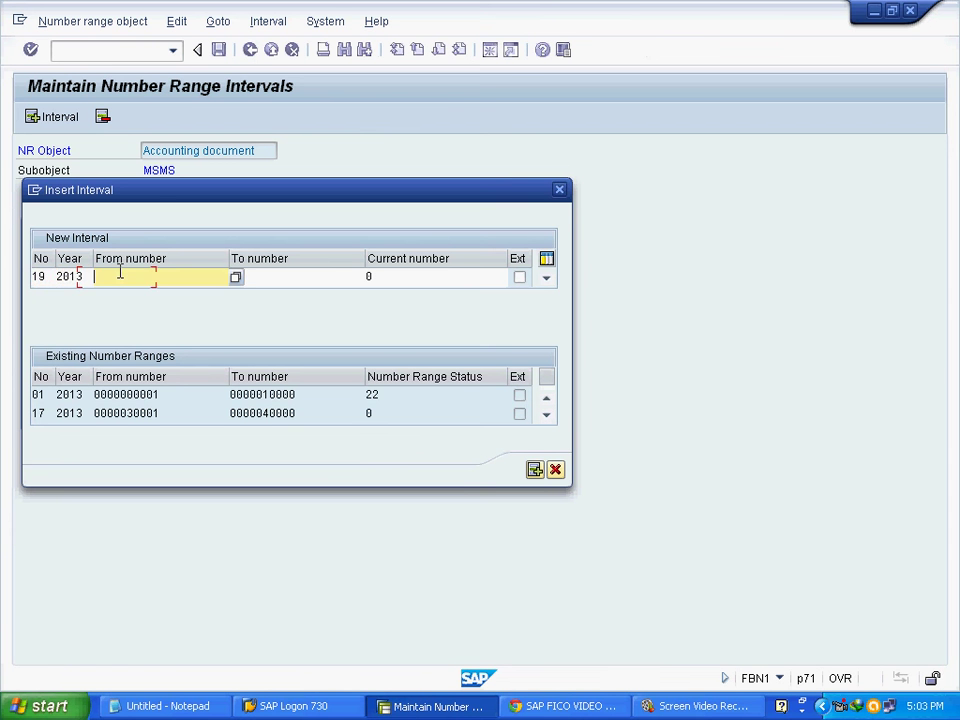
Set interval 19 to run from the free number 40001 to 50000 and insert it.
click(236, 279)
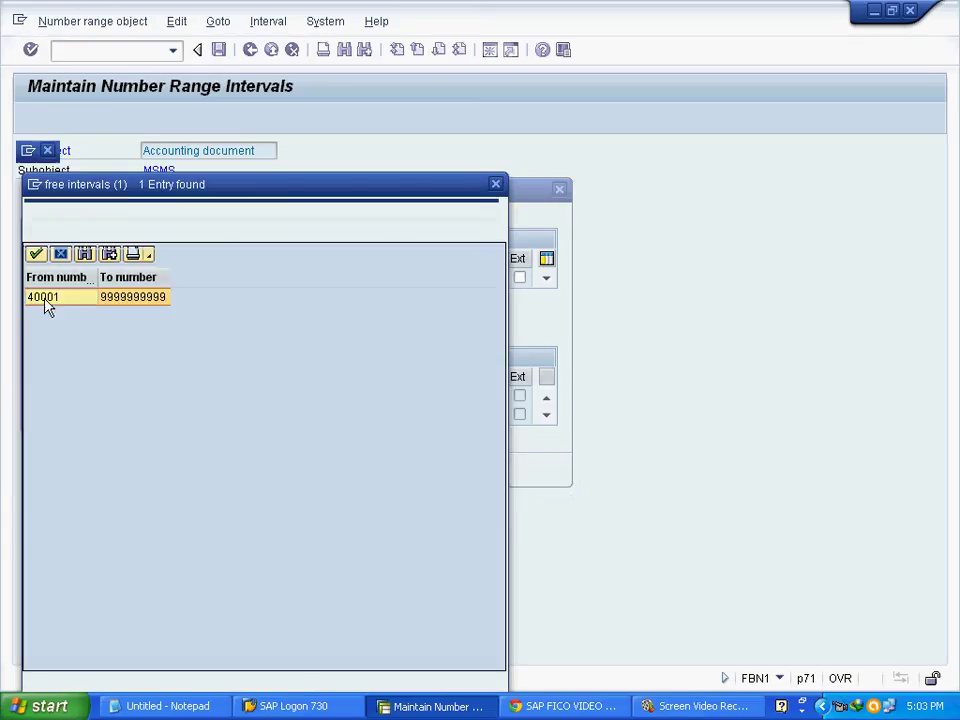
click(36, 254)
key(Tab)
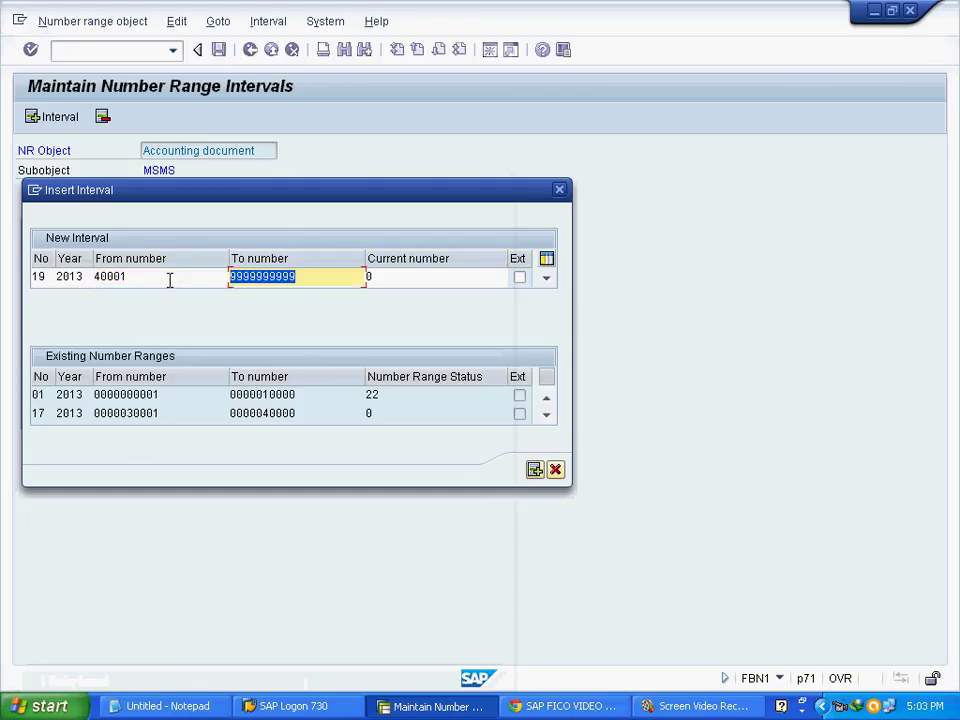
text(50000)
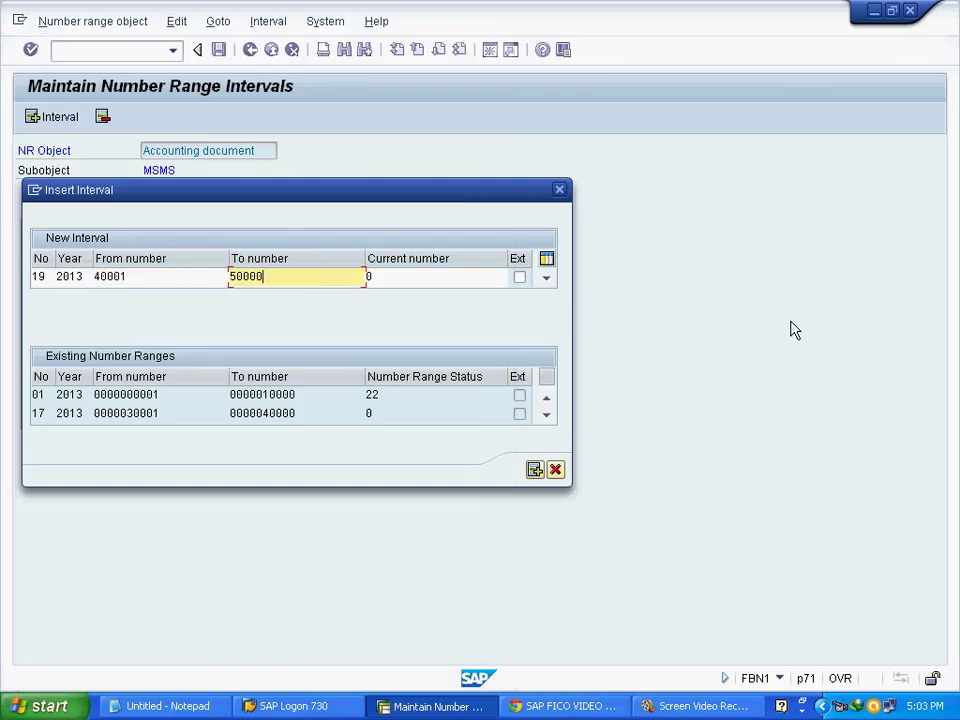
key(Return)
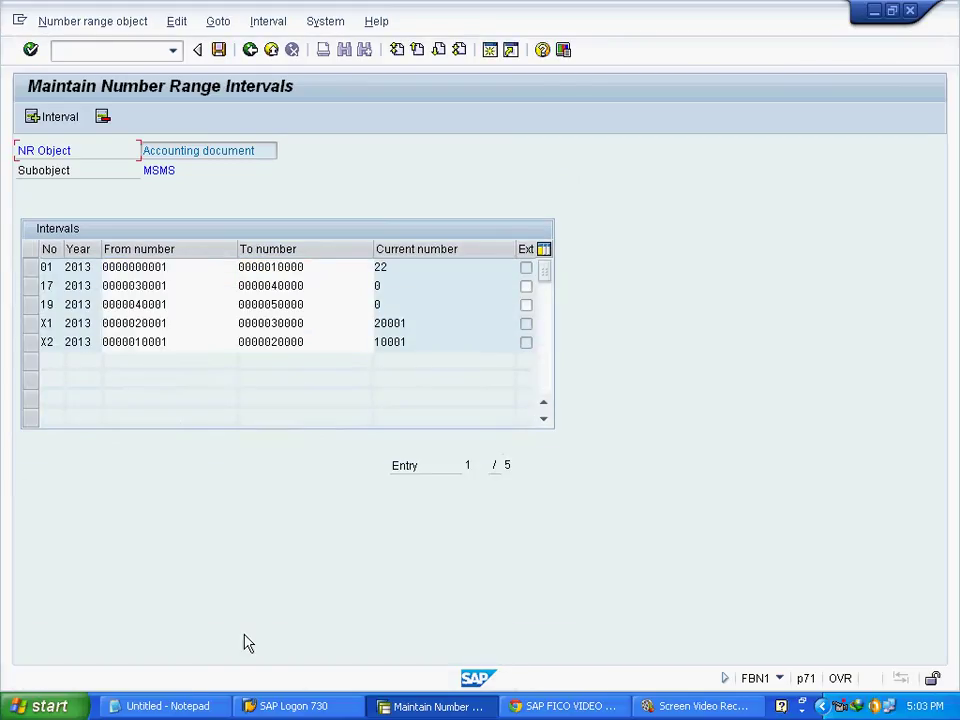
Look up the KZ number in the Notepad list and start a new SAP interval numbered 15 for year 2013.
click(165, 705)
click(156, 619)
double_click(156, 619)
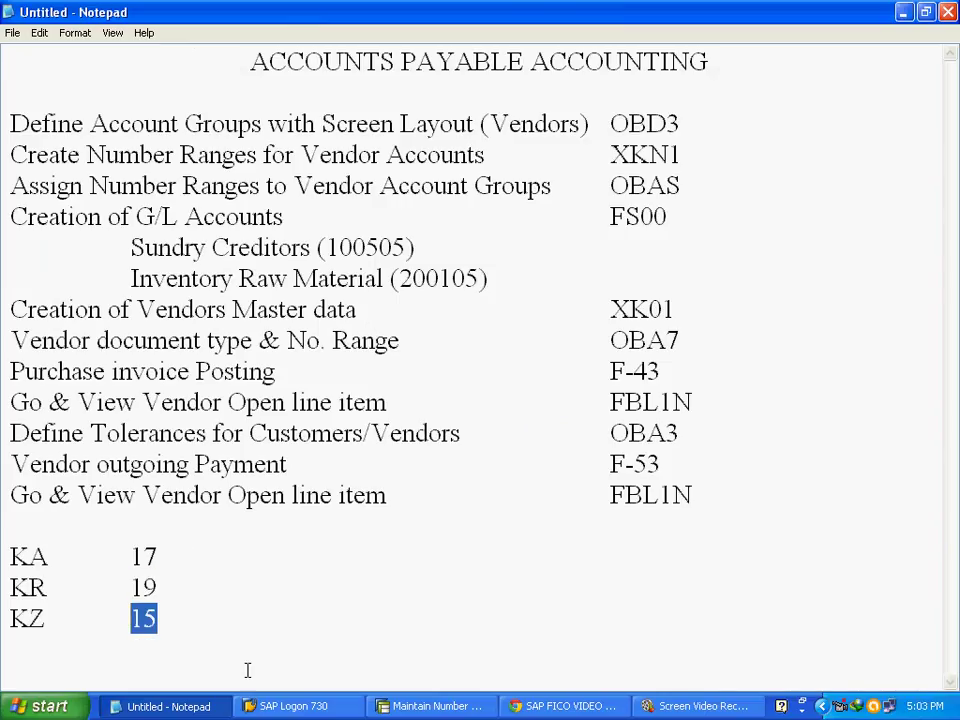
click(418, 708)
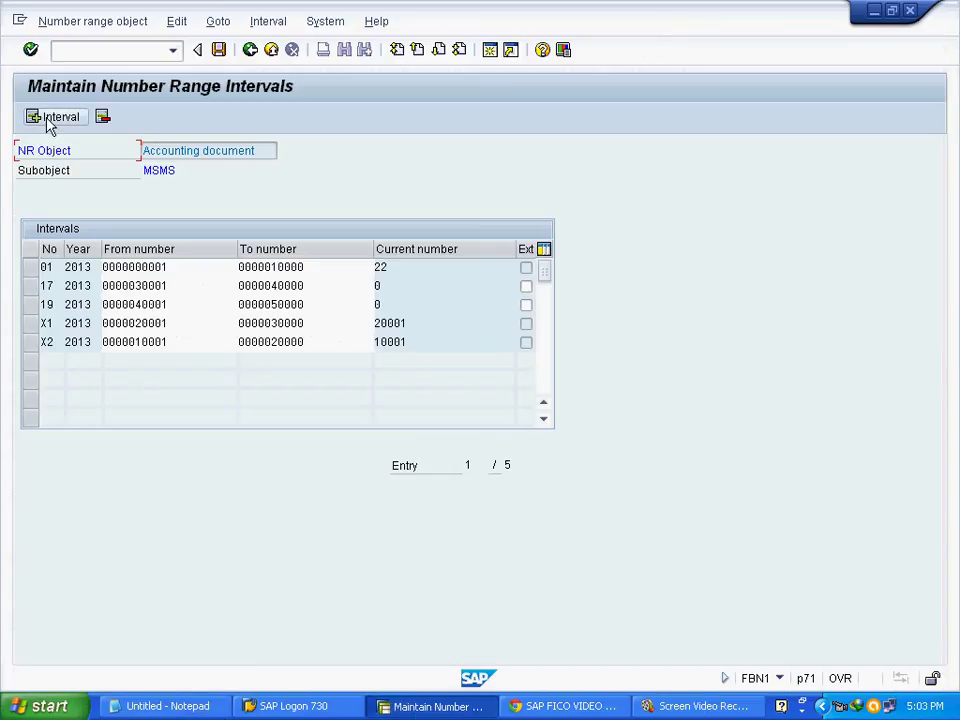
click(47, 118)
text(15)
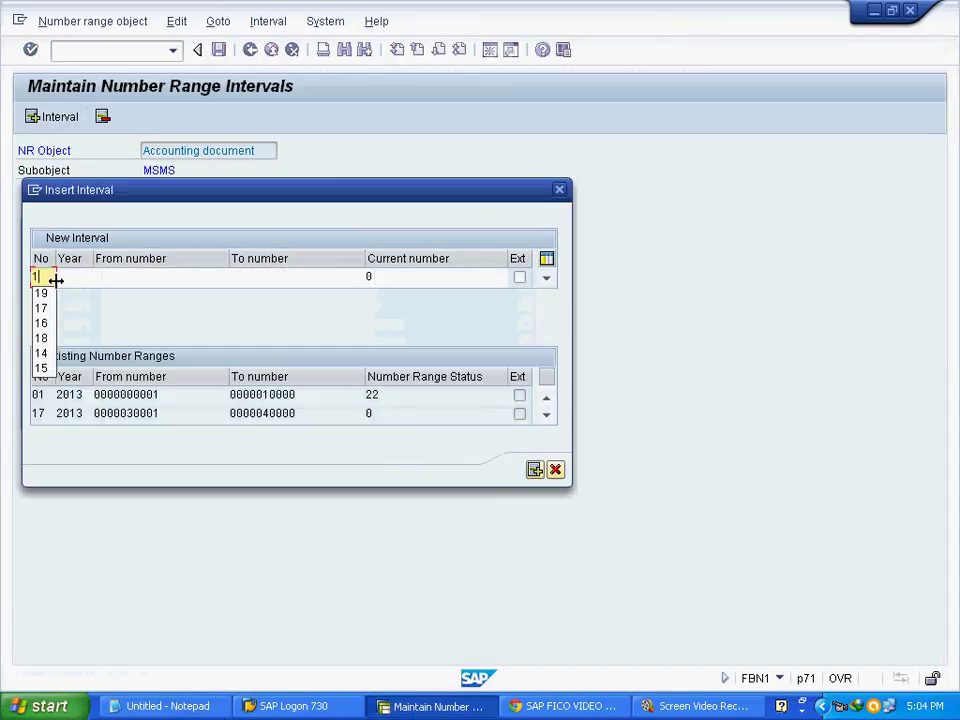
key(Tab)
text(2013)
key(Tab)
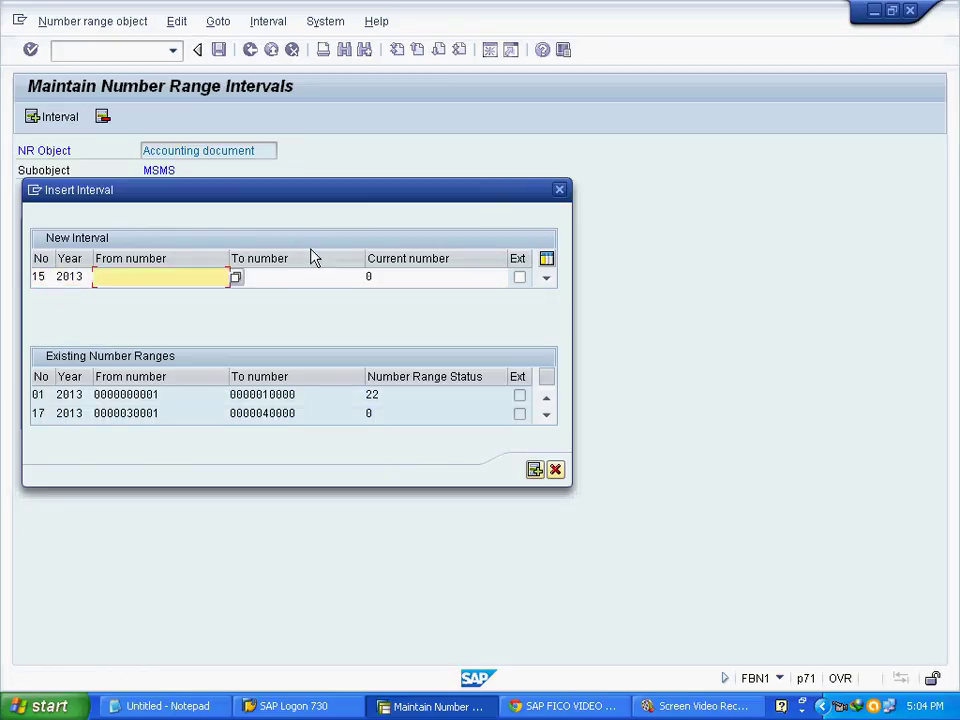
Insert interval 15 with the range 50001 to 60000 and save the number range intervals, acknowledging the transport notice.
click(236, 280)
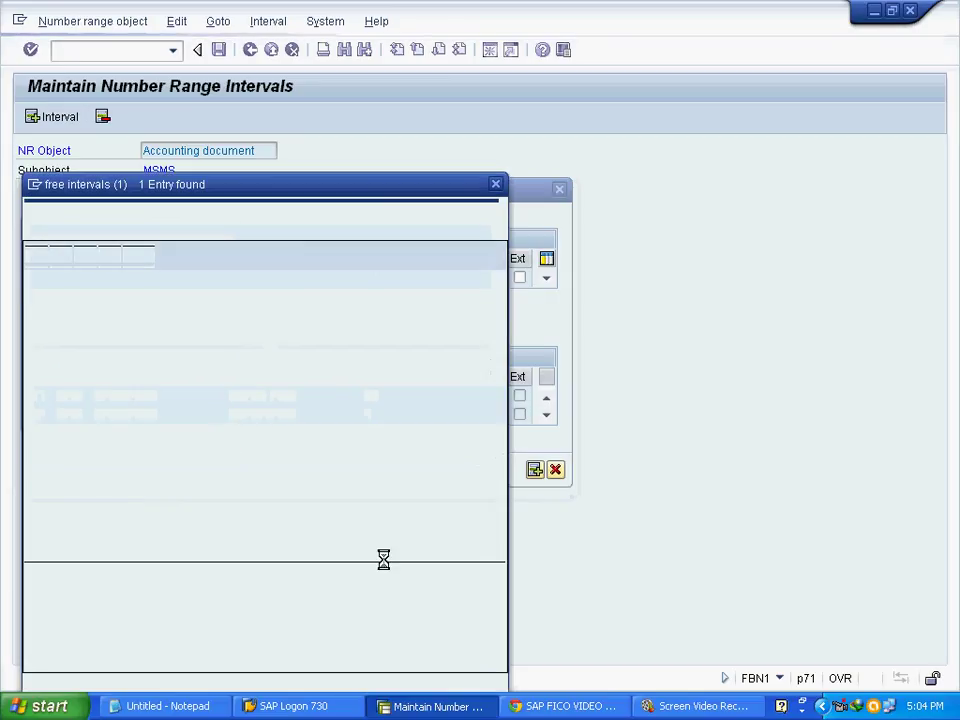
double_click(58, 302)
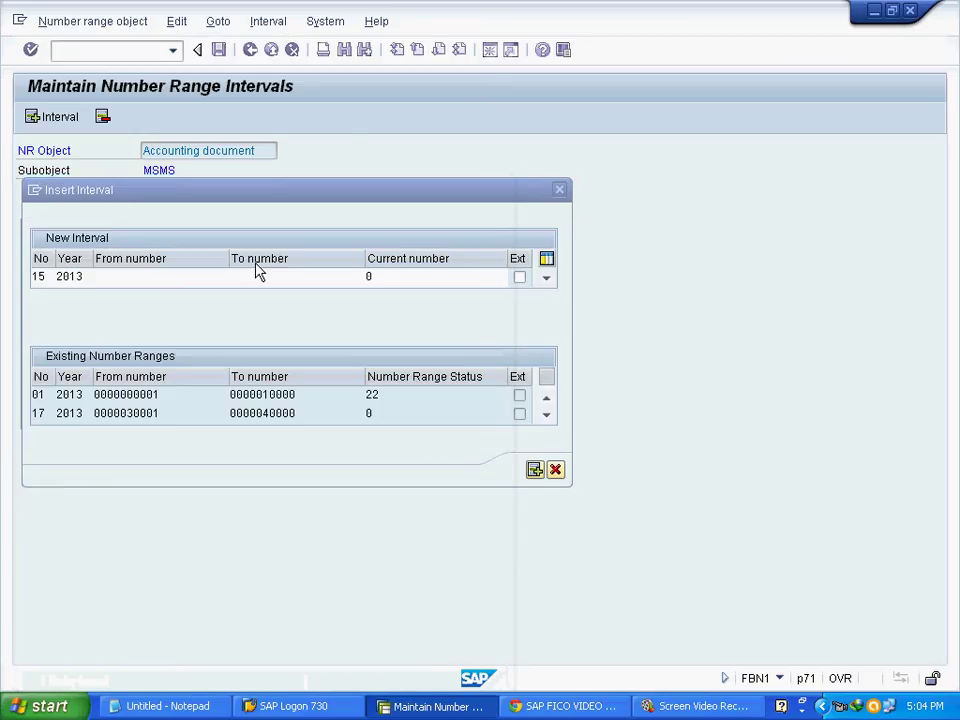
key(Tab)
text(60000)
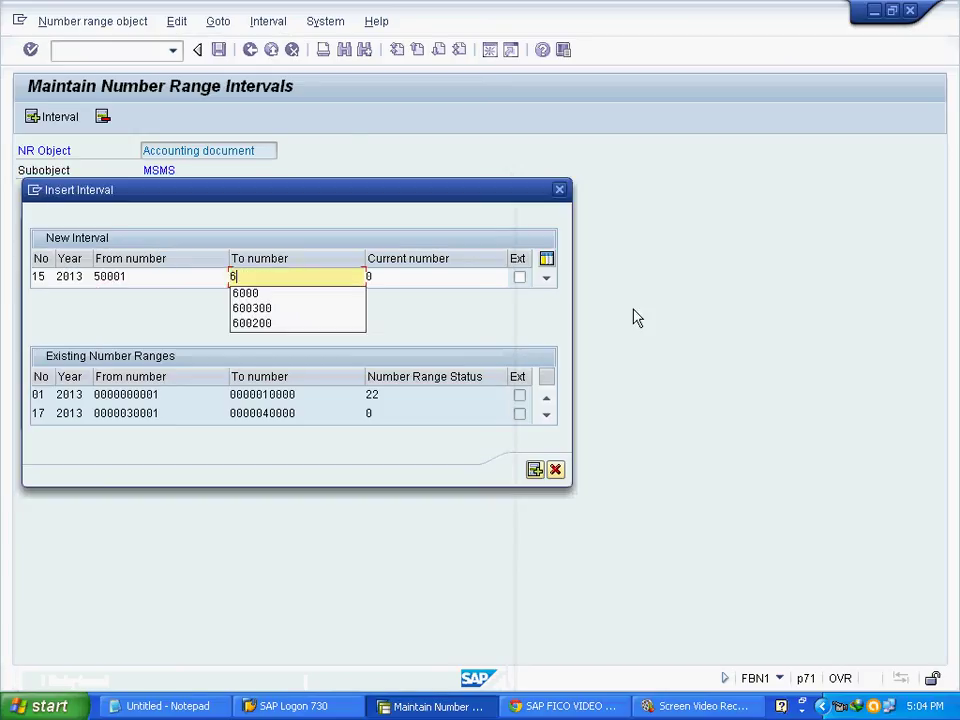
click(535, 470)
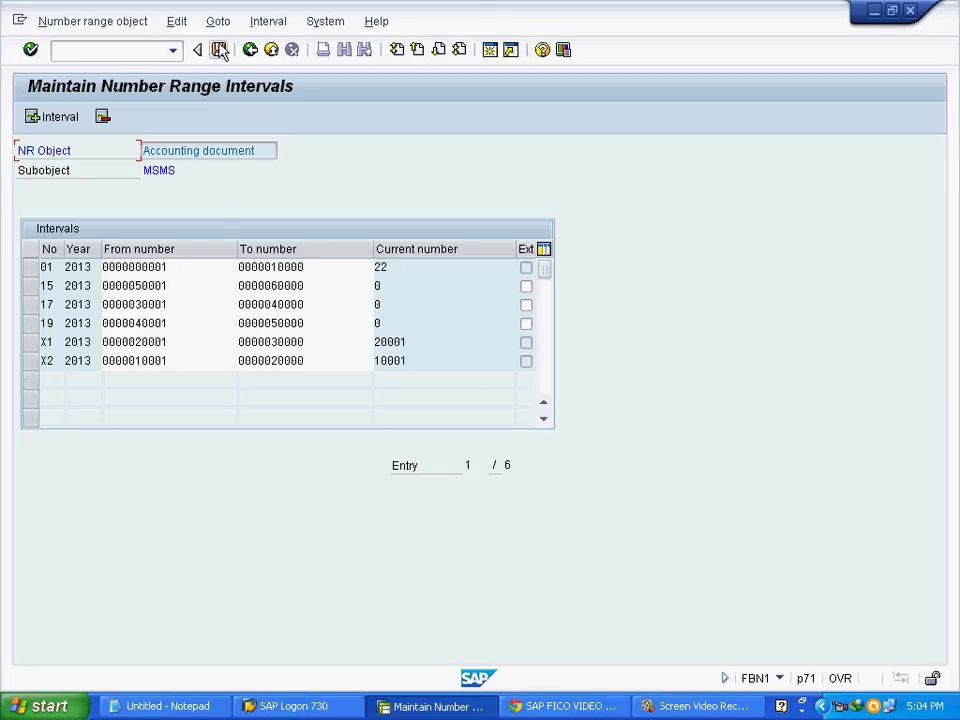
click(220, 52)
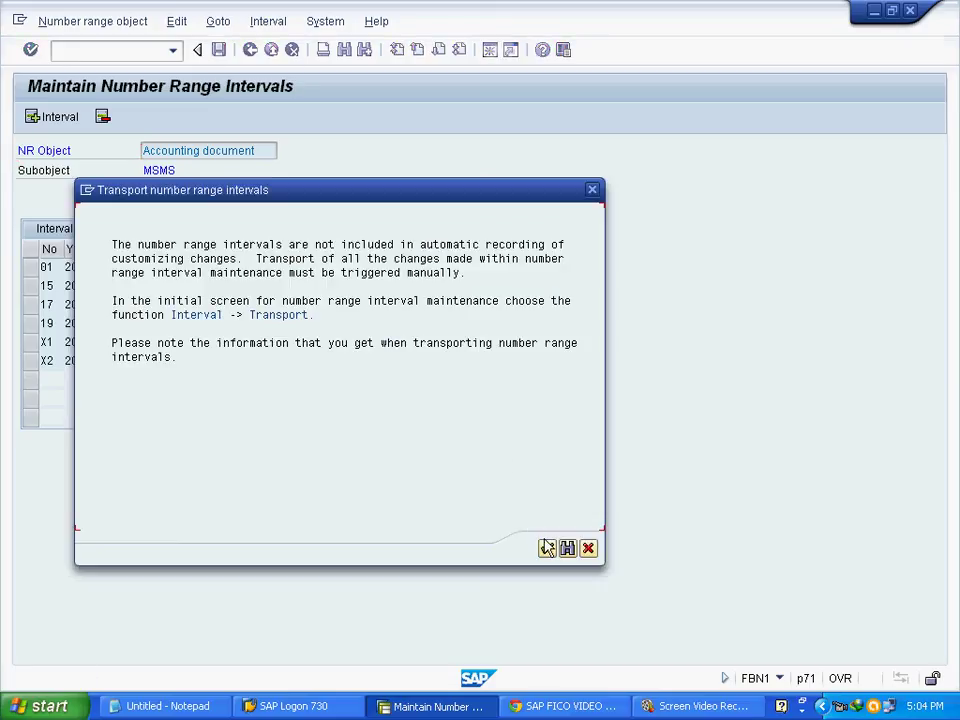
click(546, 551)
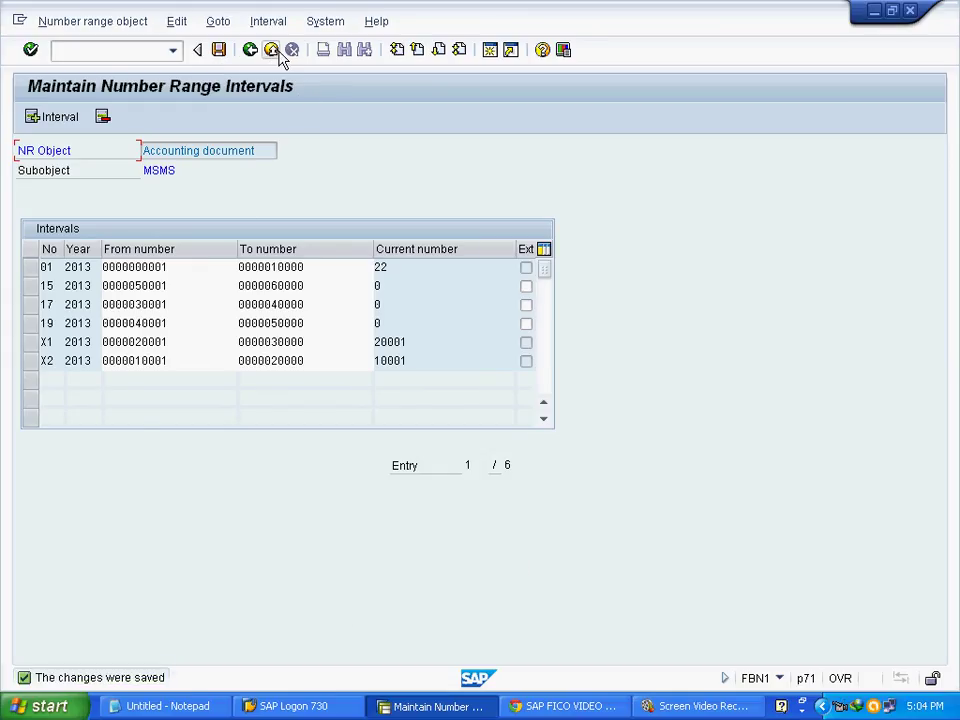
Switch to the Notepad task list and check the transaction code for purchase invoice posting.
click(162, 706)
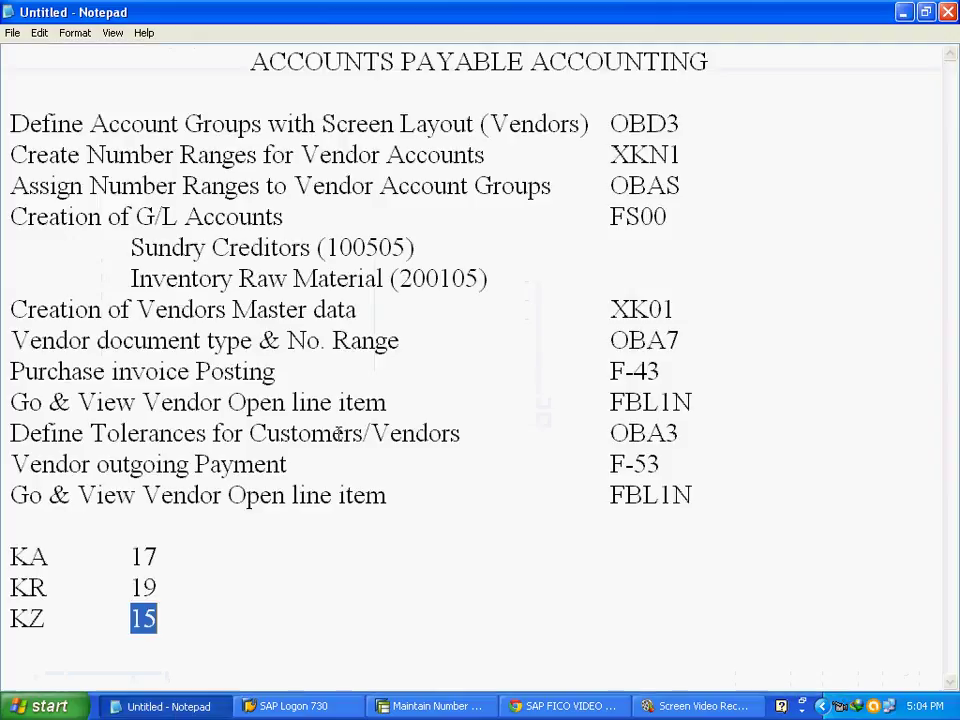
click(223, 581)
drag(697, 332, 578, 346)
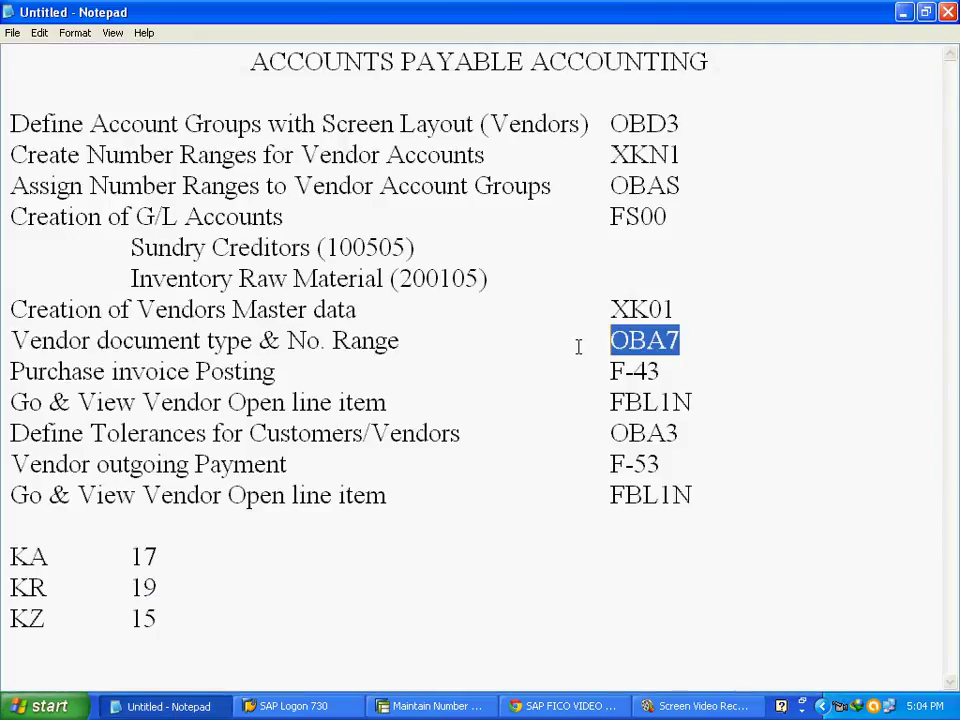
click(658, 371)
drag(673, 371, 8, 371)
drag(686, 371, 608, 371)
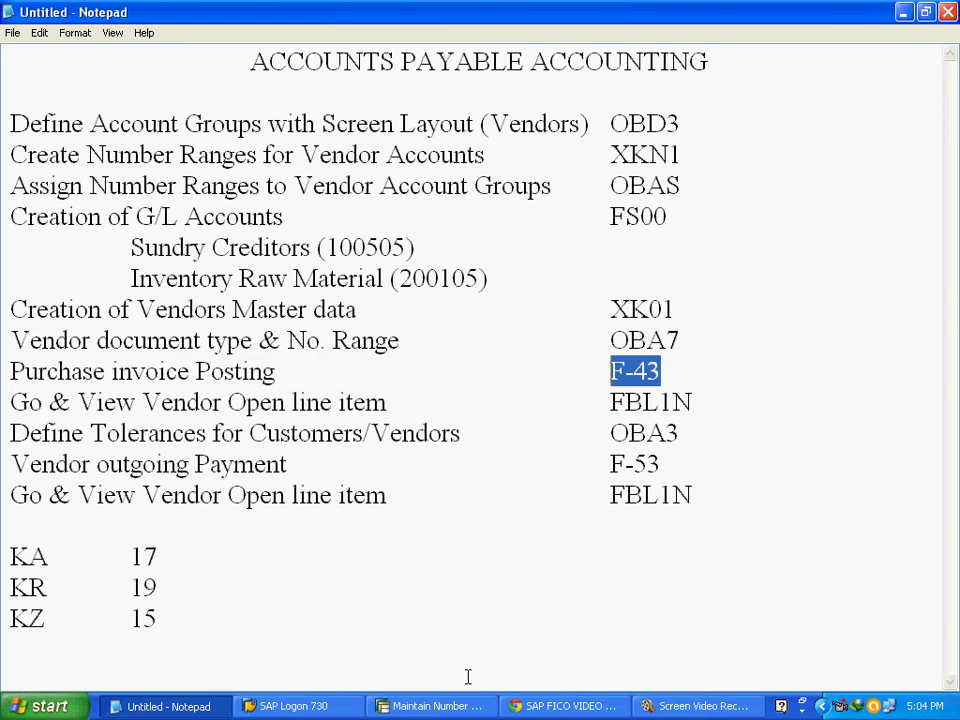
Switch back to SAP and leave number range maintenance for the SAP Easy Access screen using /n.
click(440, 705)
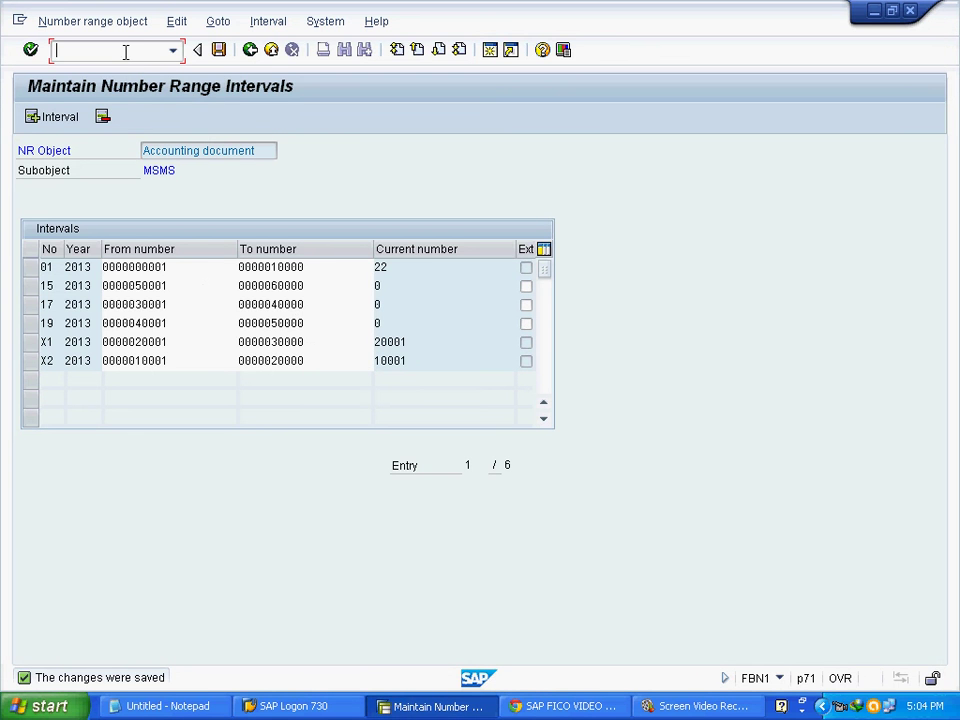
text(/n)
key(Return)
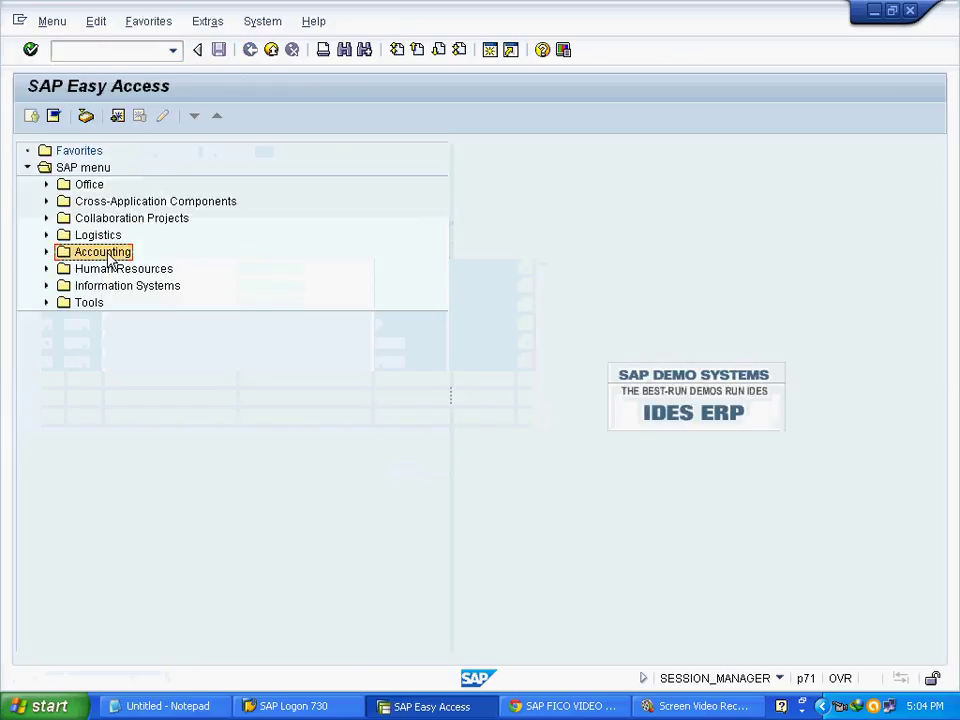
Expand Accounting, Financial Accounting, Accounts Payable and Document Entry in the SAP menu and select F-43 - Invoice - General.
click(47, 254)
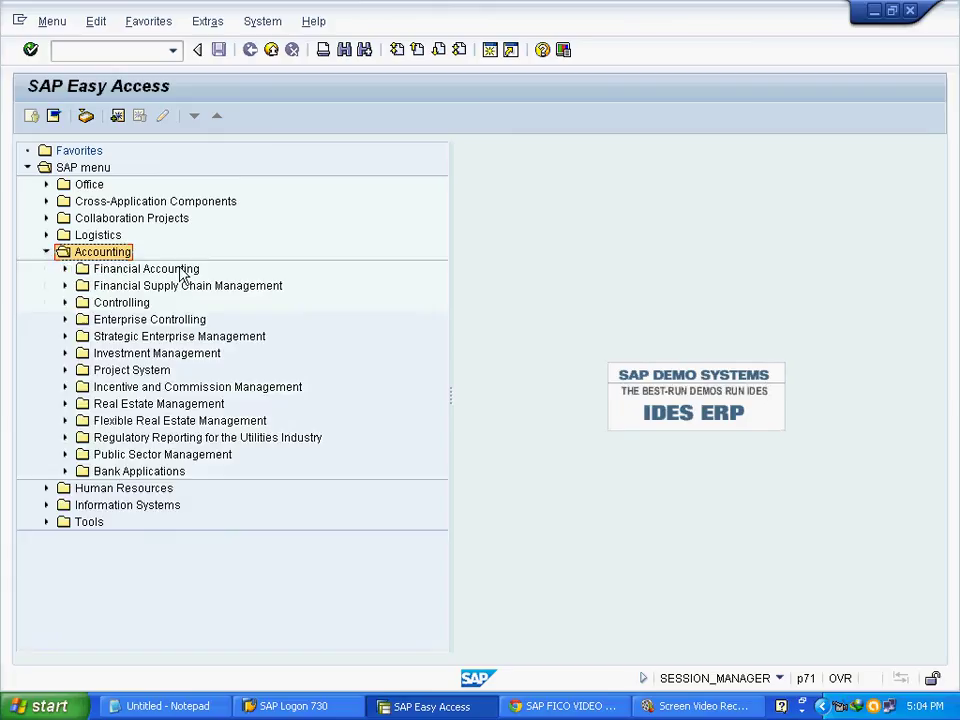
click(65, 270)
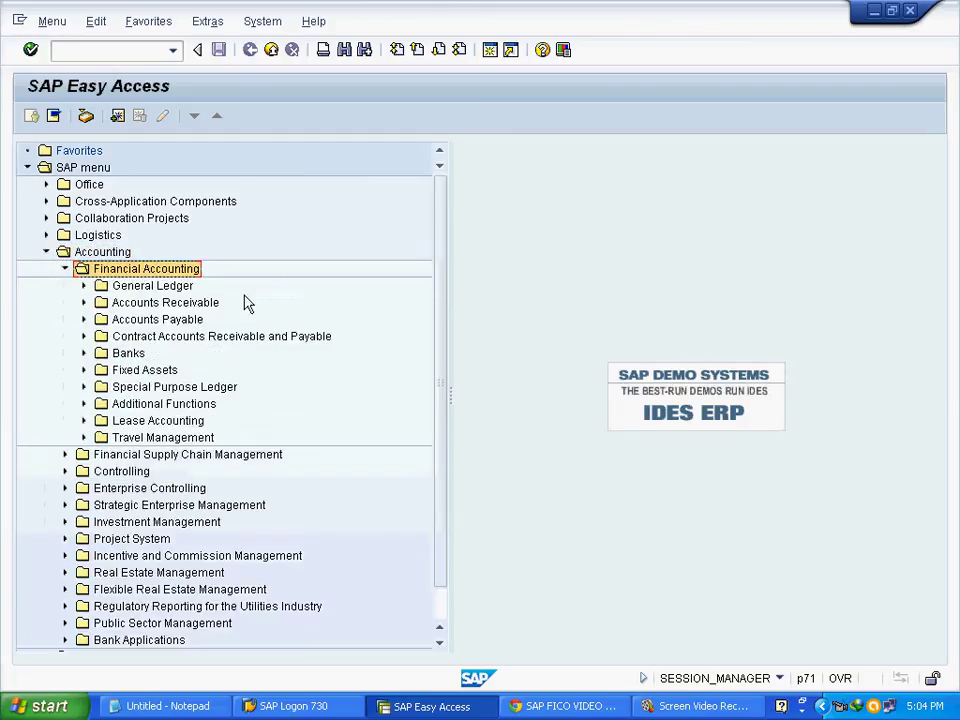
click(84, 320)
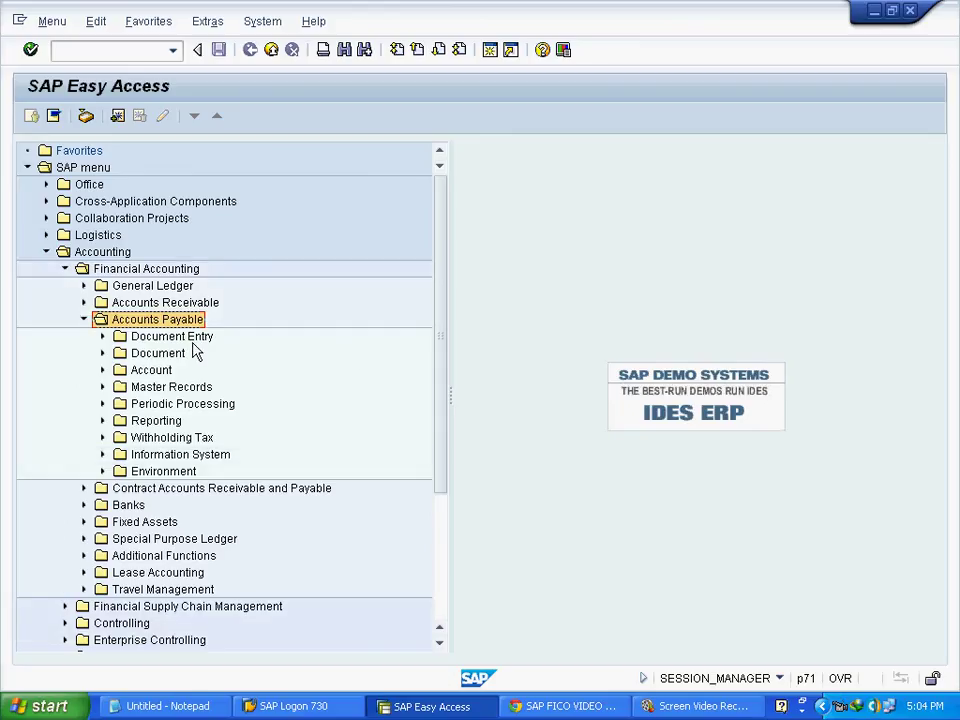
click(168, 341)
click(103, 337)
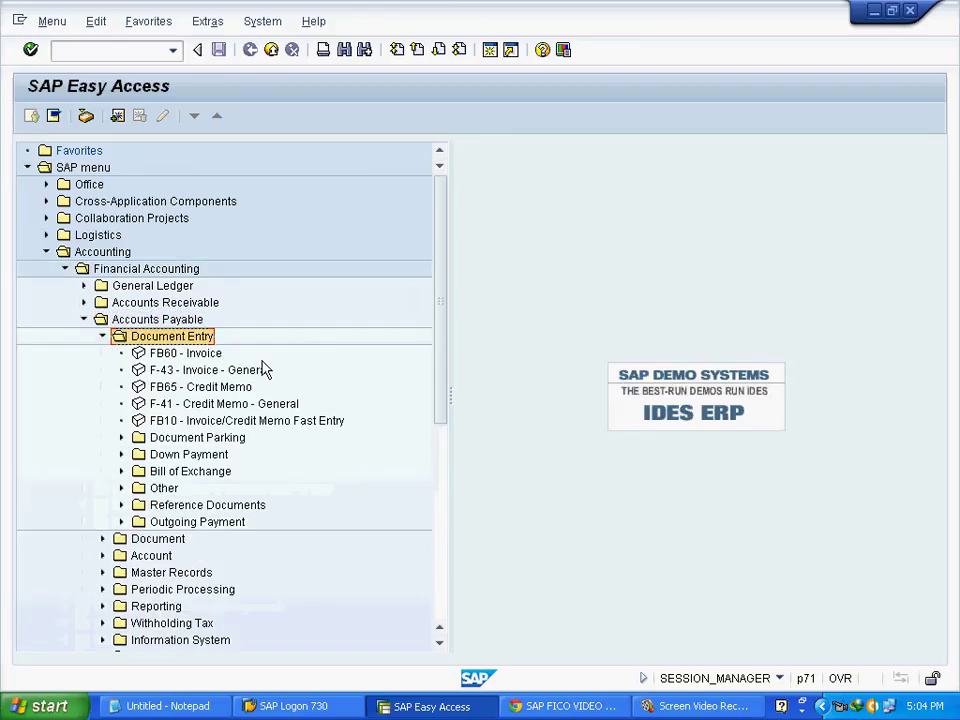
click(266, 372)
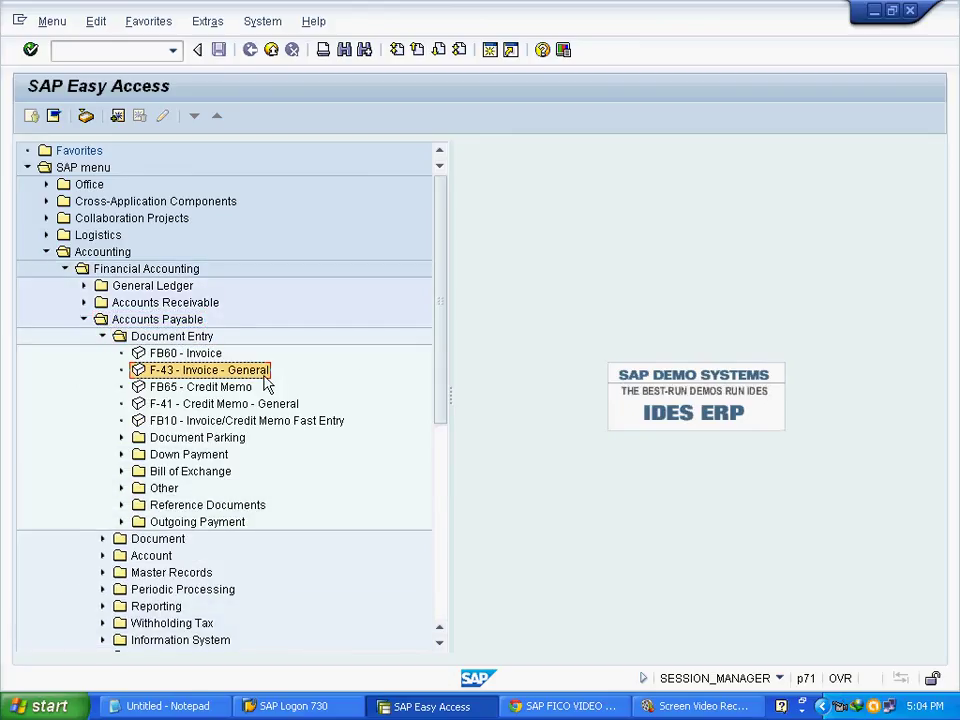
Switch to Notepad and review the Purchase invoice Posting entry in the accounts payable task list.
click(168, 706)
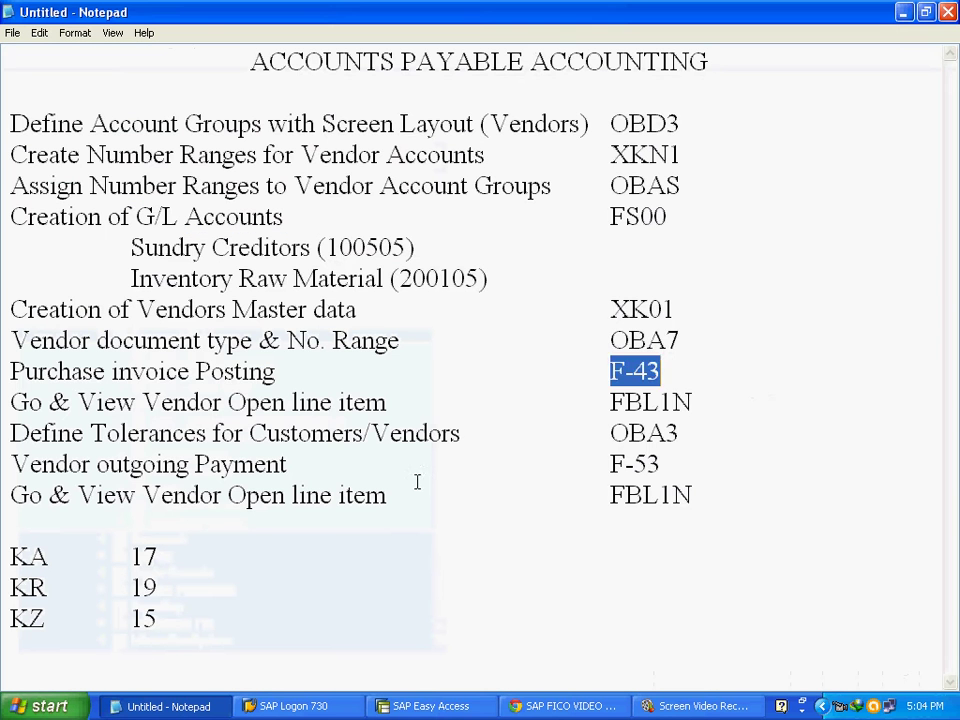
drag(685, 374, 5, 371)
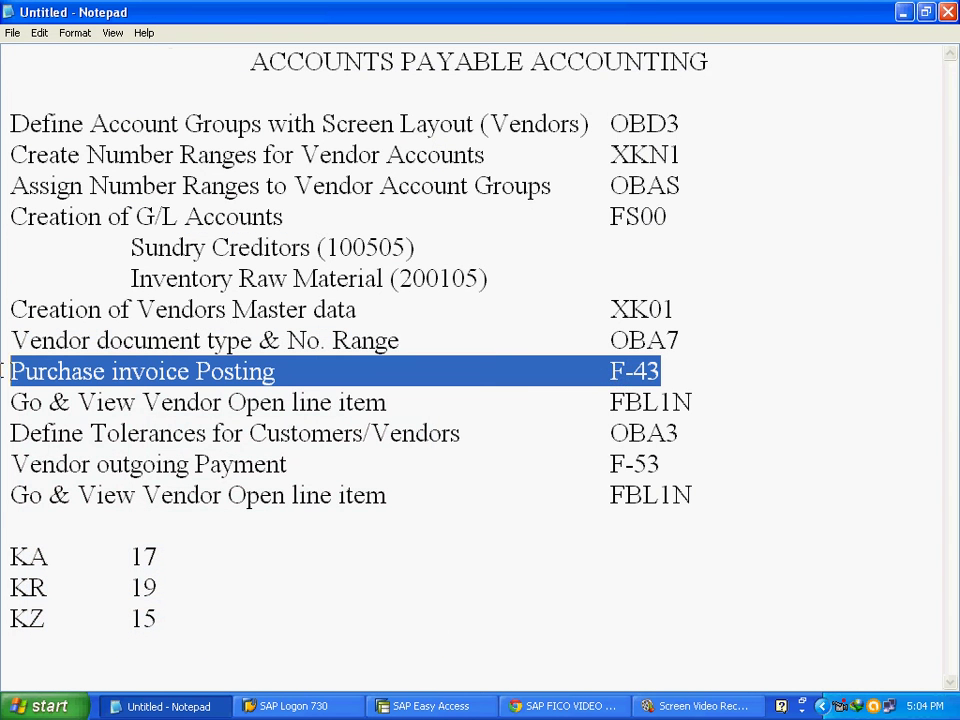
click(721, 382)
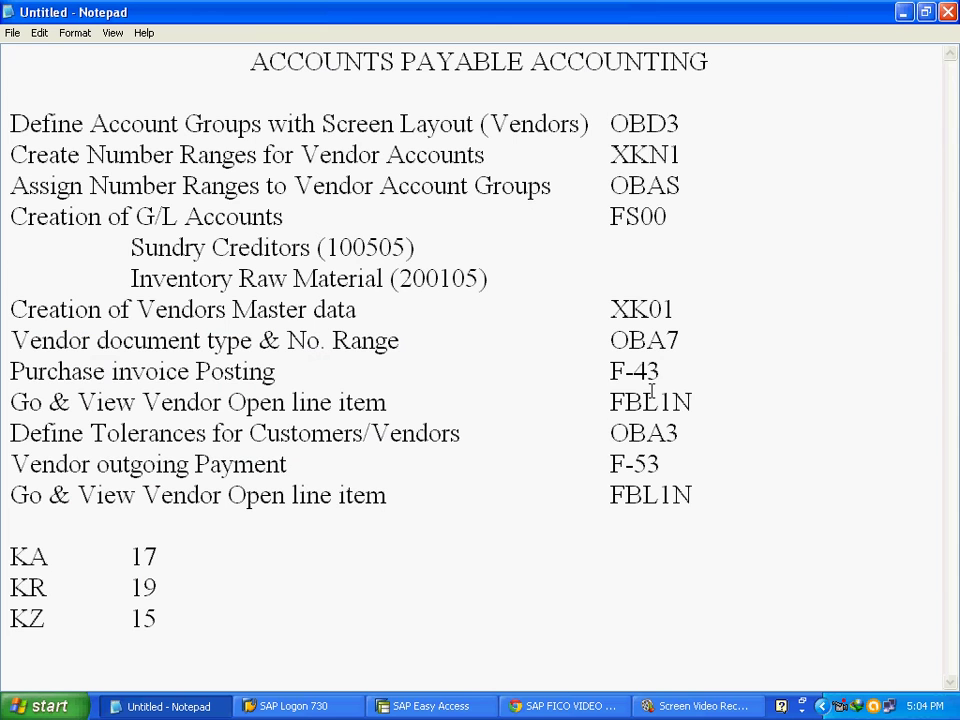
Switch back to SAP and set the vendor invoice's document date and posting date to 01.03.2014.
click(433, 706)
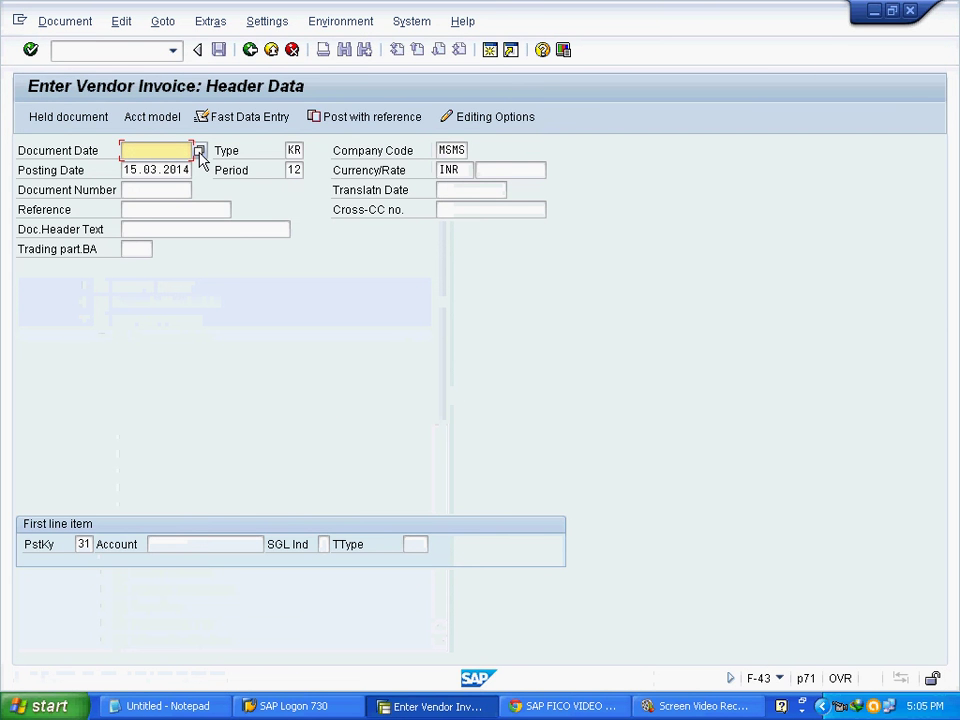
click(199, 152)
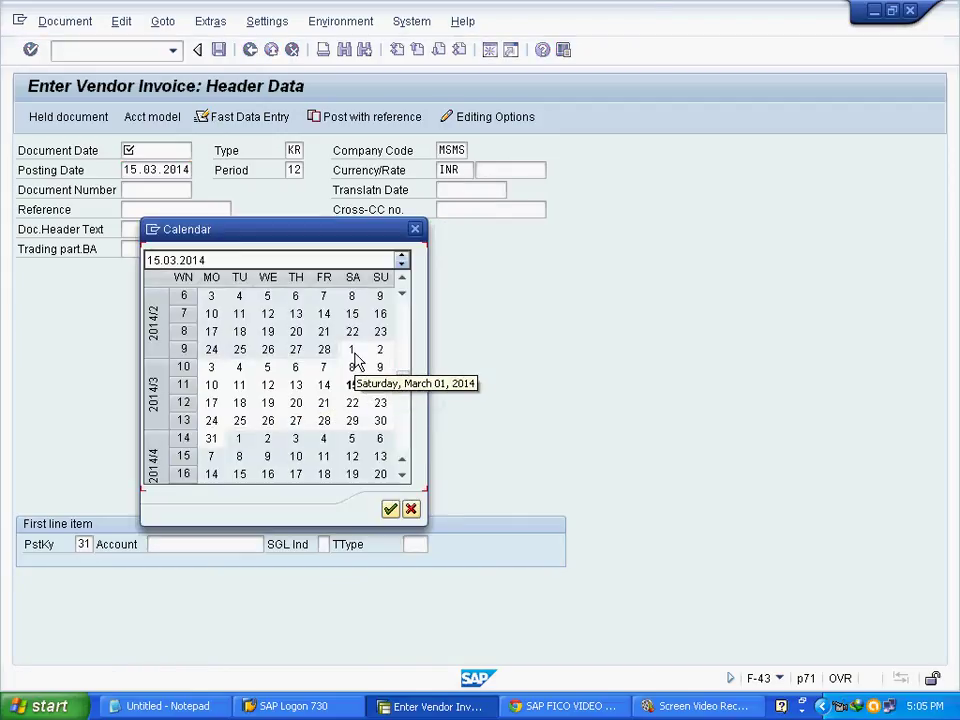
double_click(351, 352)
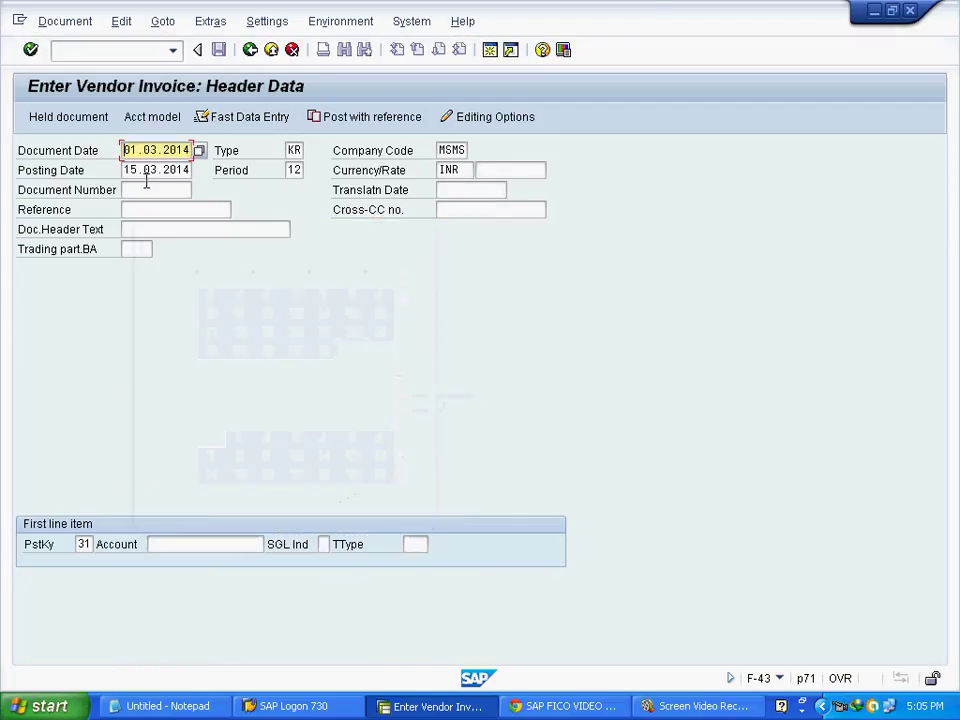
click(186, 170)
click(201, 171)
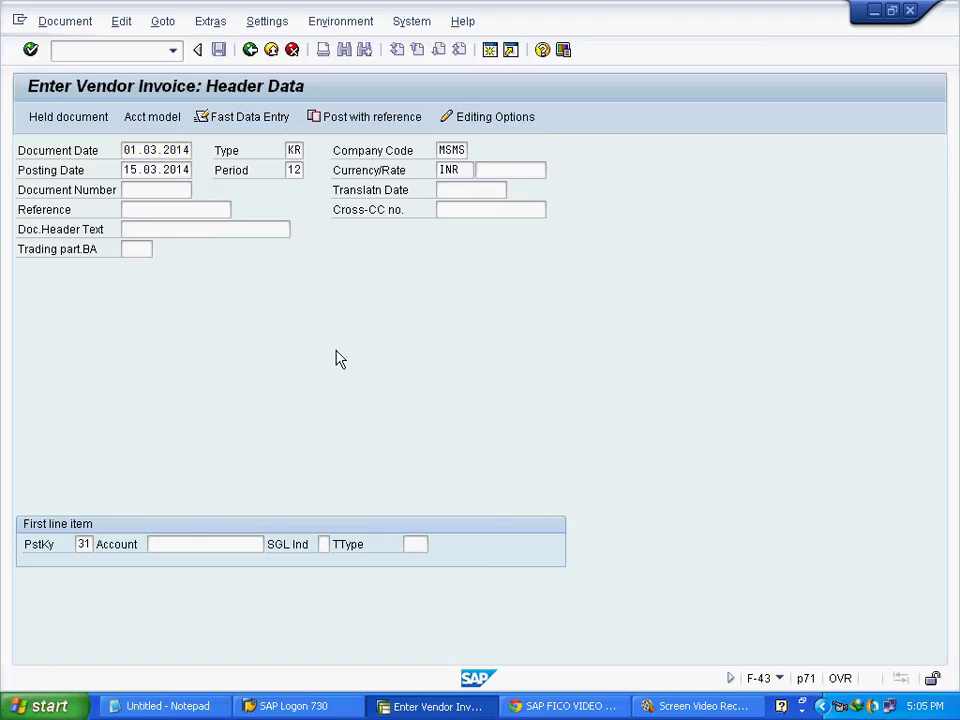
click(352, 355)
click(353, 356)
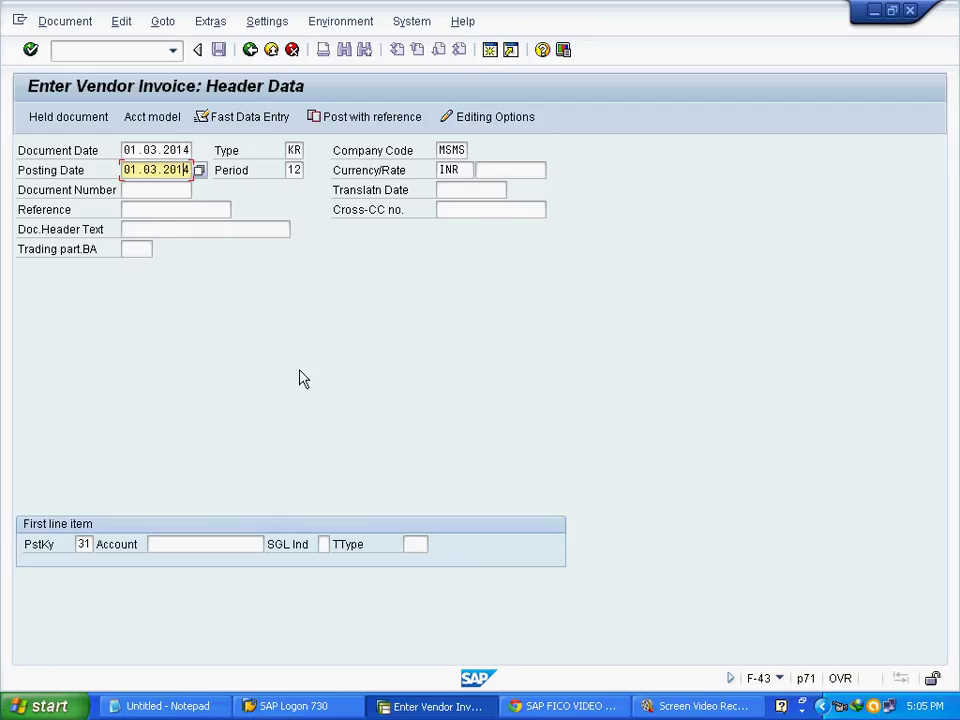
Look up the posting keys for the first line item and select 31, the vendor credit key for Invoice.
click(186, 543)
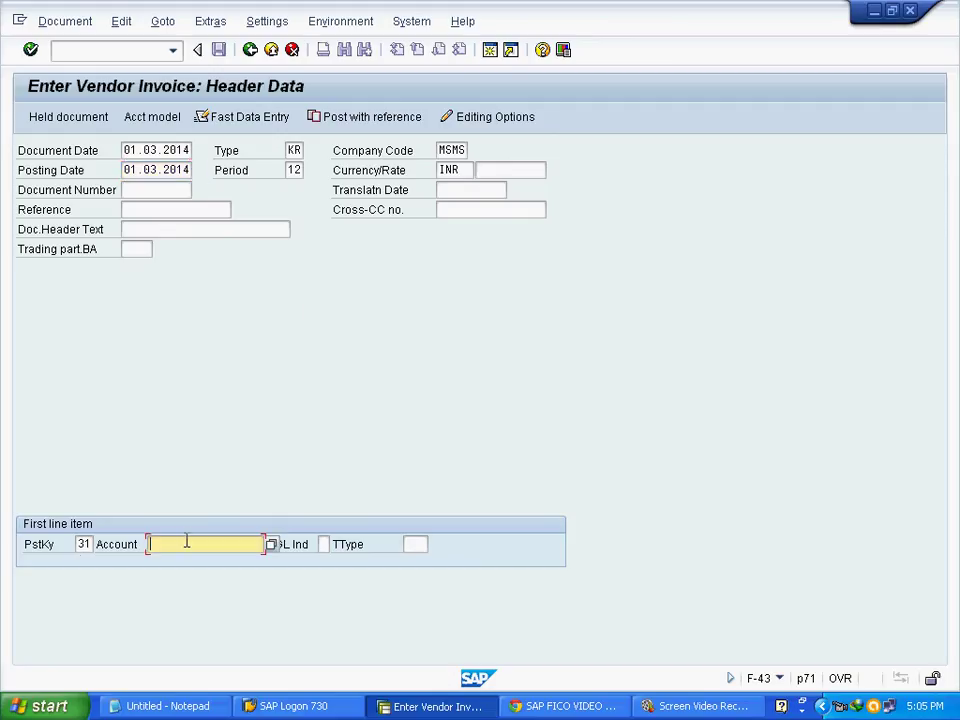
double_click(80, 543)
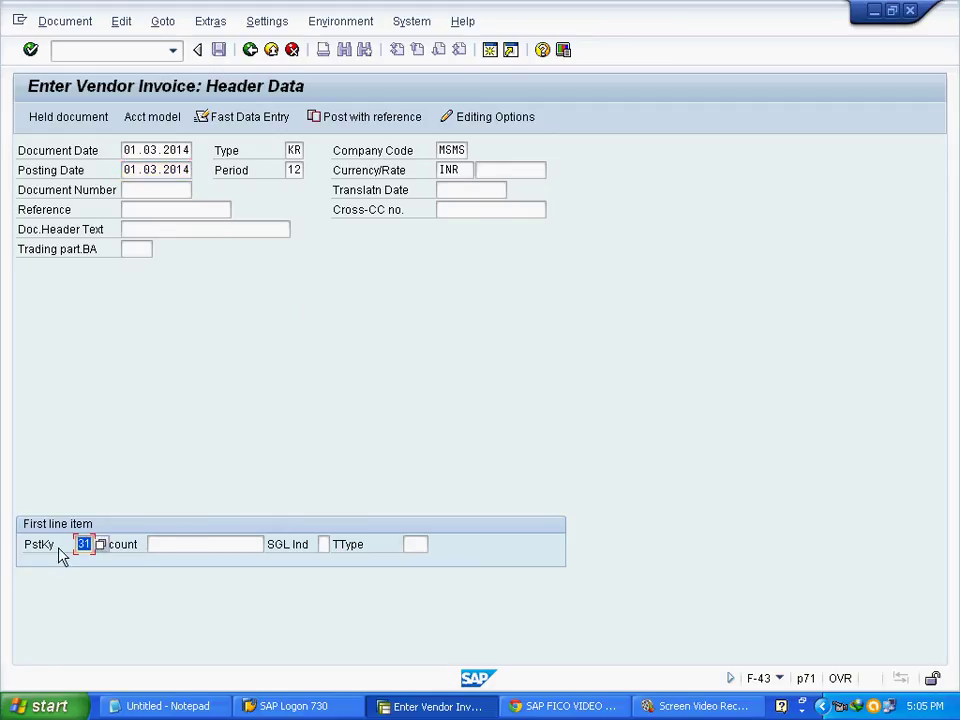
click(84, 544)
key(F4)
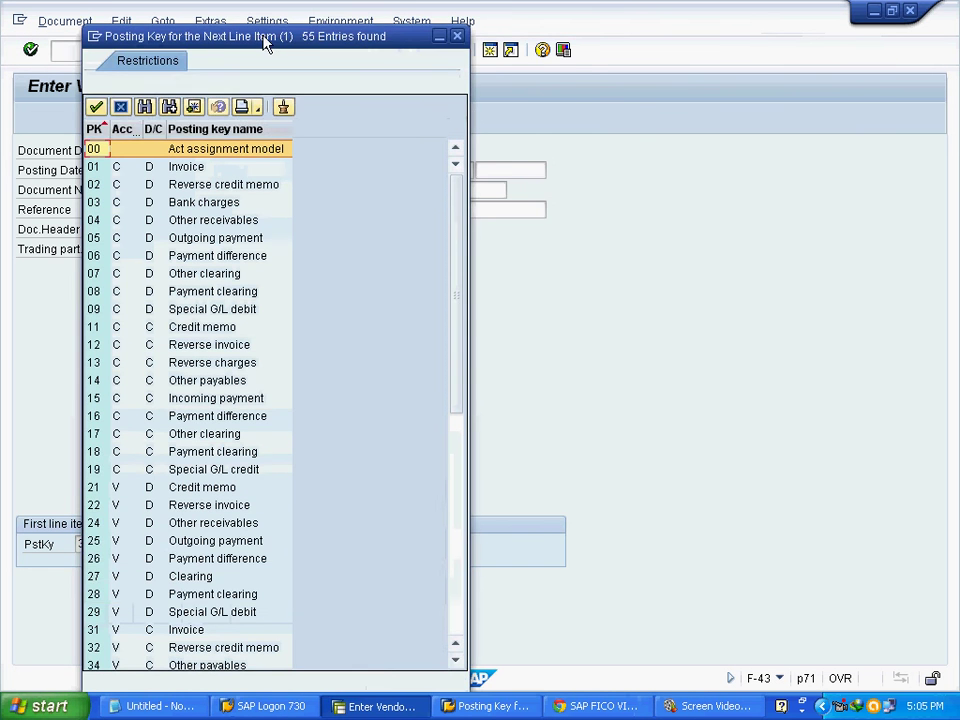
drag(268, 38, 449, 40)
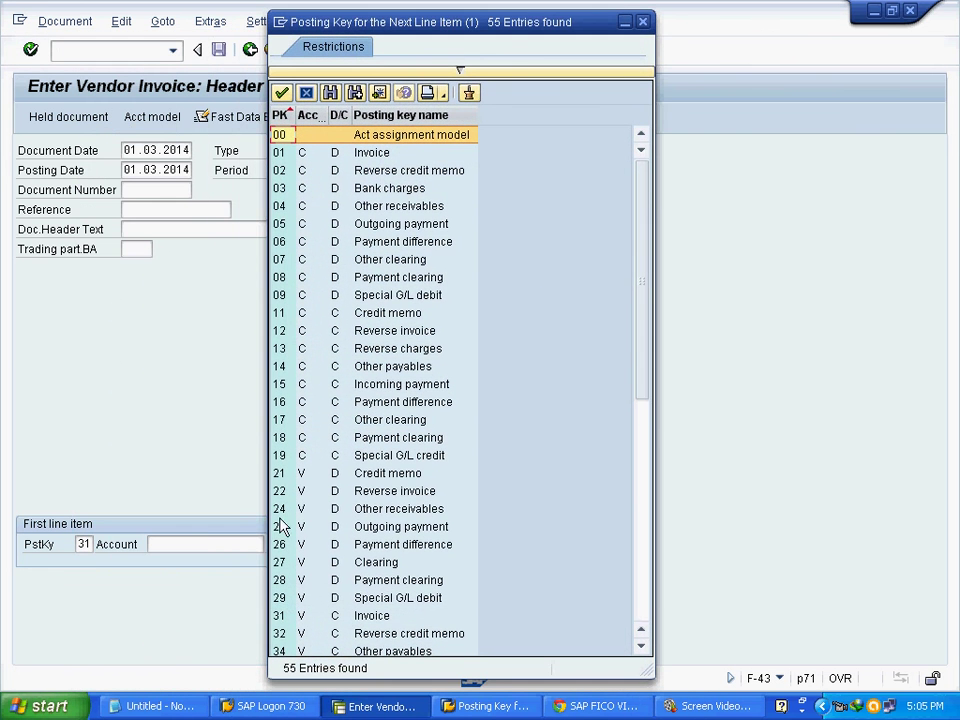
click(283, 617)
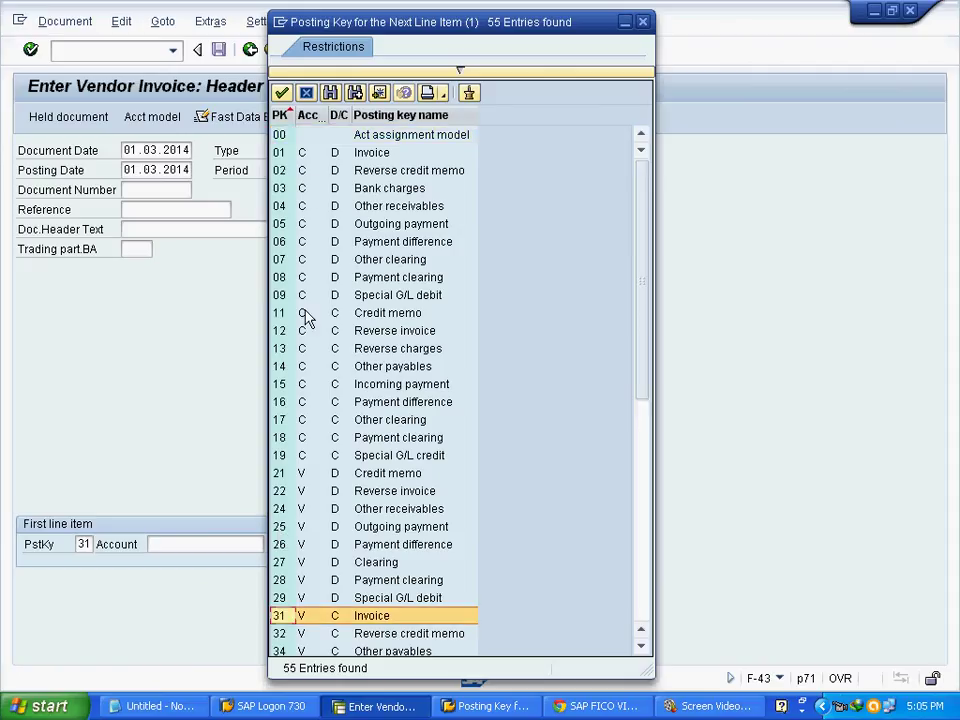
click(303, 619)
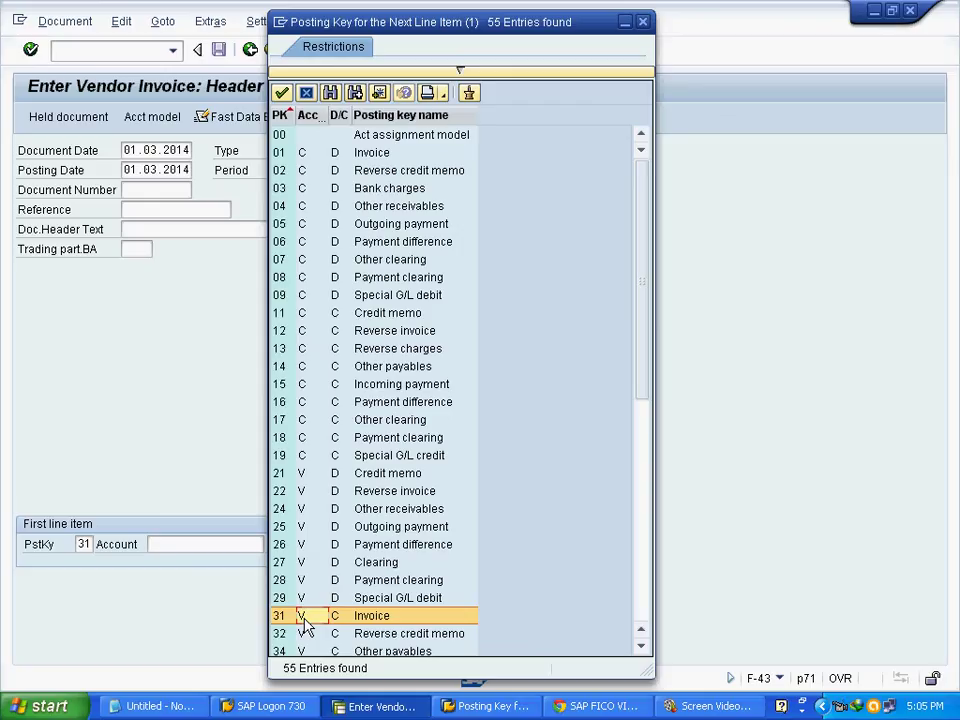
click(337, 619)
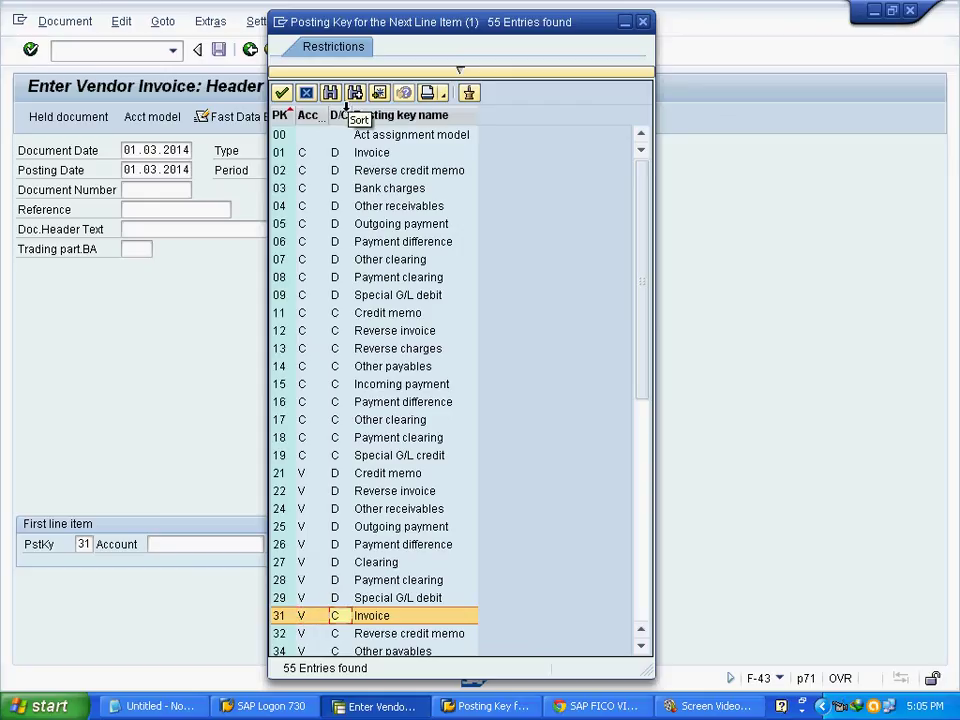
click(394, 617)
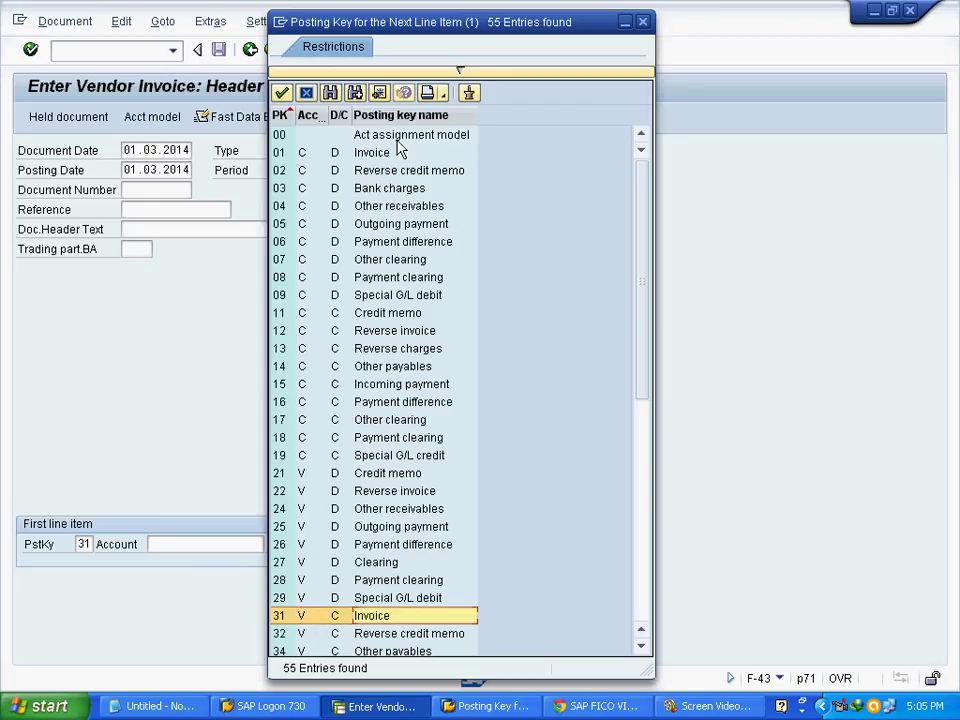
click(282, 93)
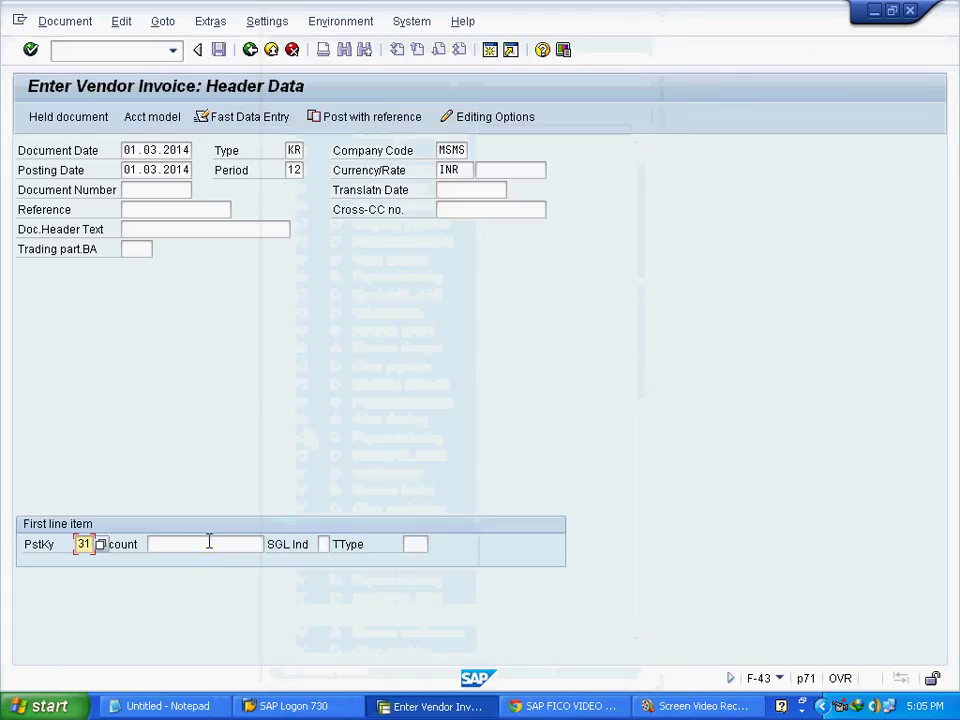
Search vendors by company code MSMS, choose Muthoot Fin Corp as the first line item's account and continue to the vendor item.
click(208, 542)
click(271, 547)
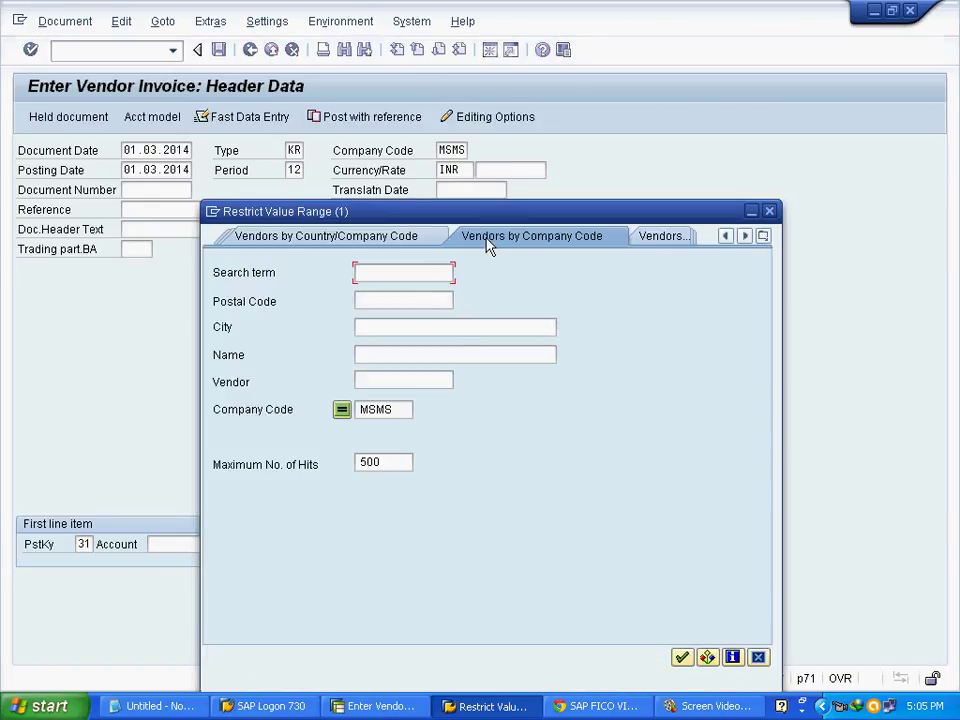
double_click(404, 409)
click(681, 657)
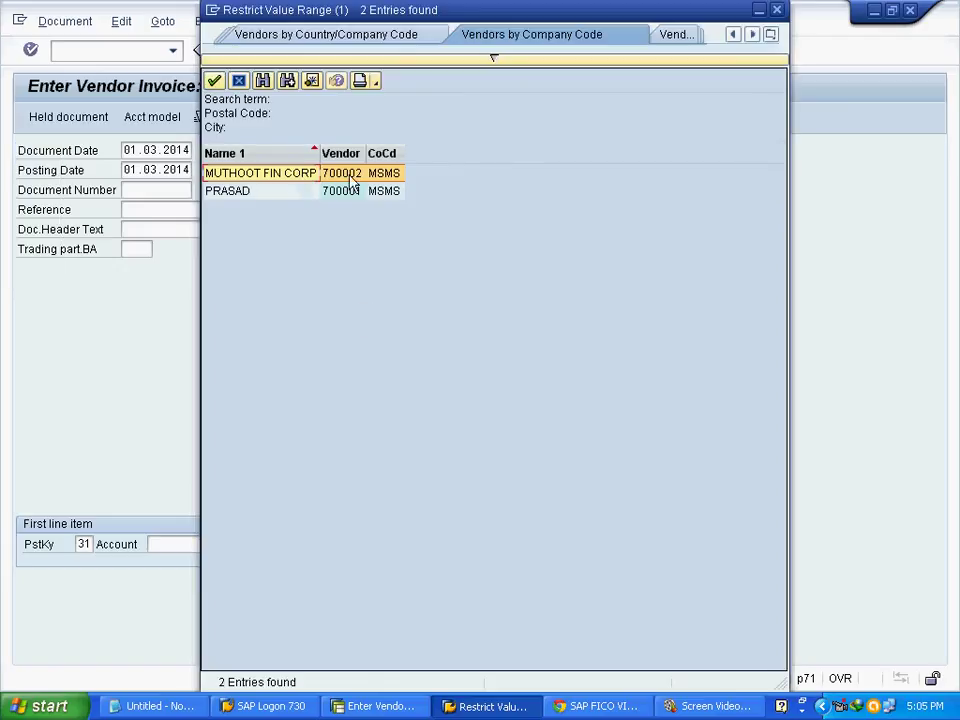
click(259, 192)
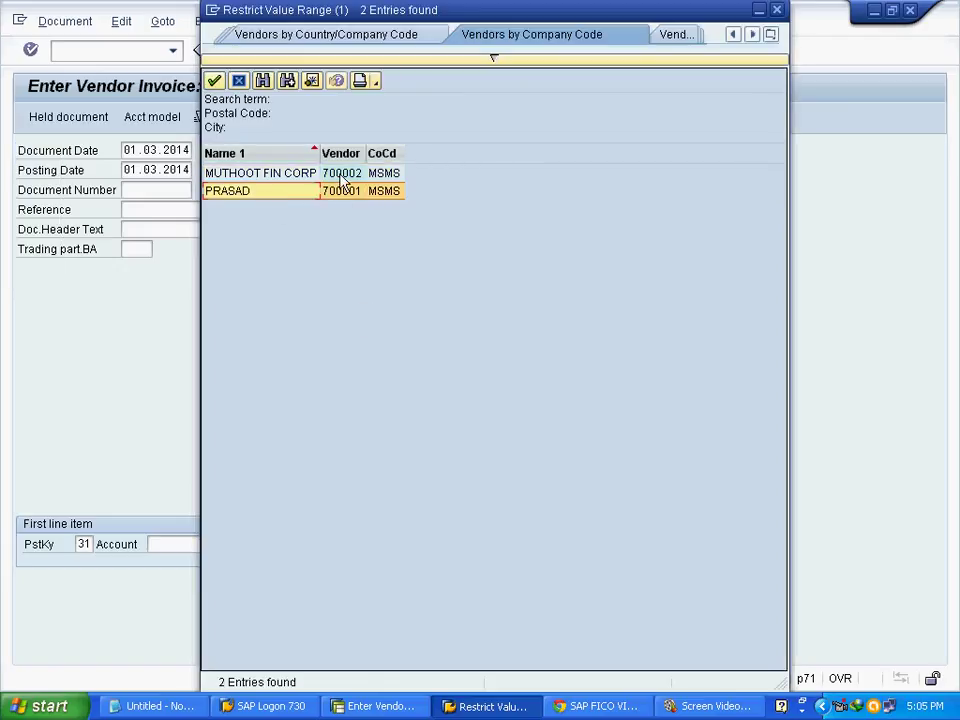
click(258, 153)
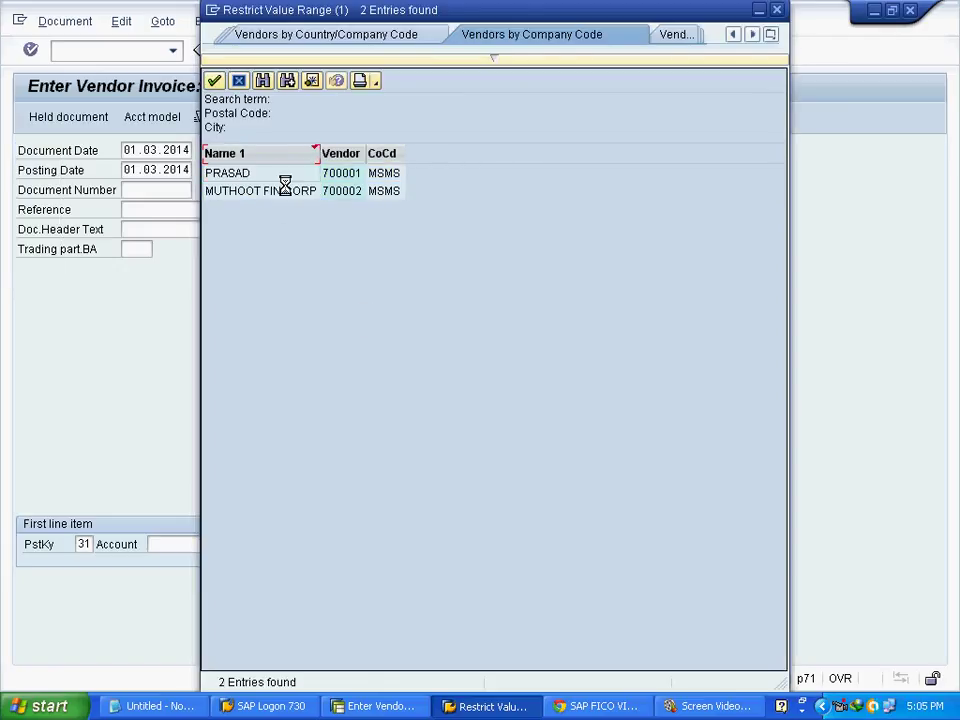
click(343, 180)
click(344, 192)
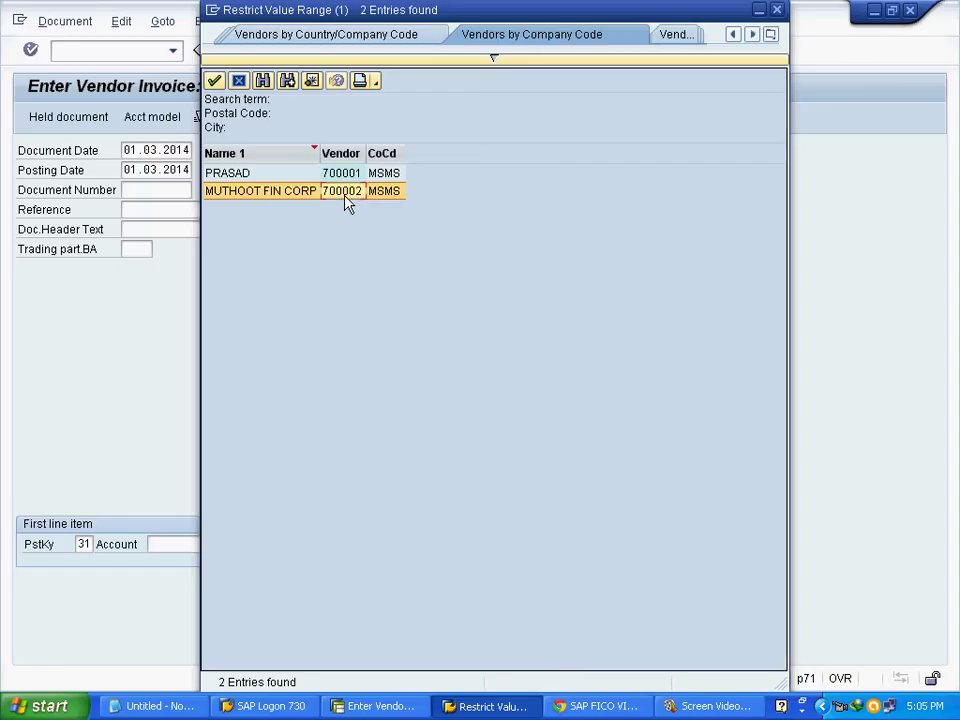
click(214, 80)
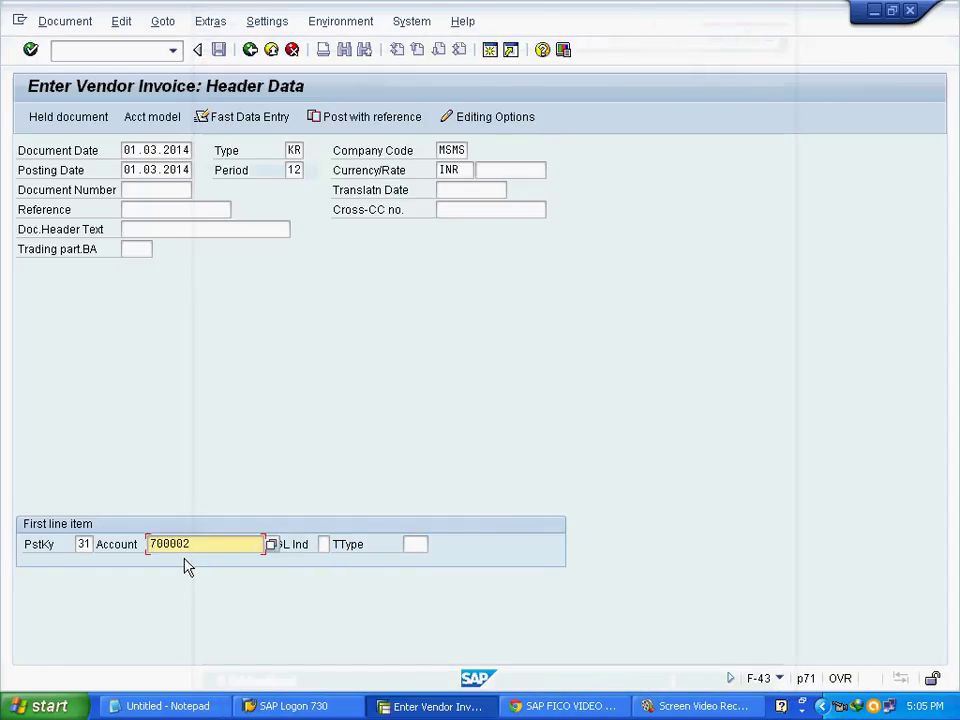
click(30, 49)
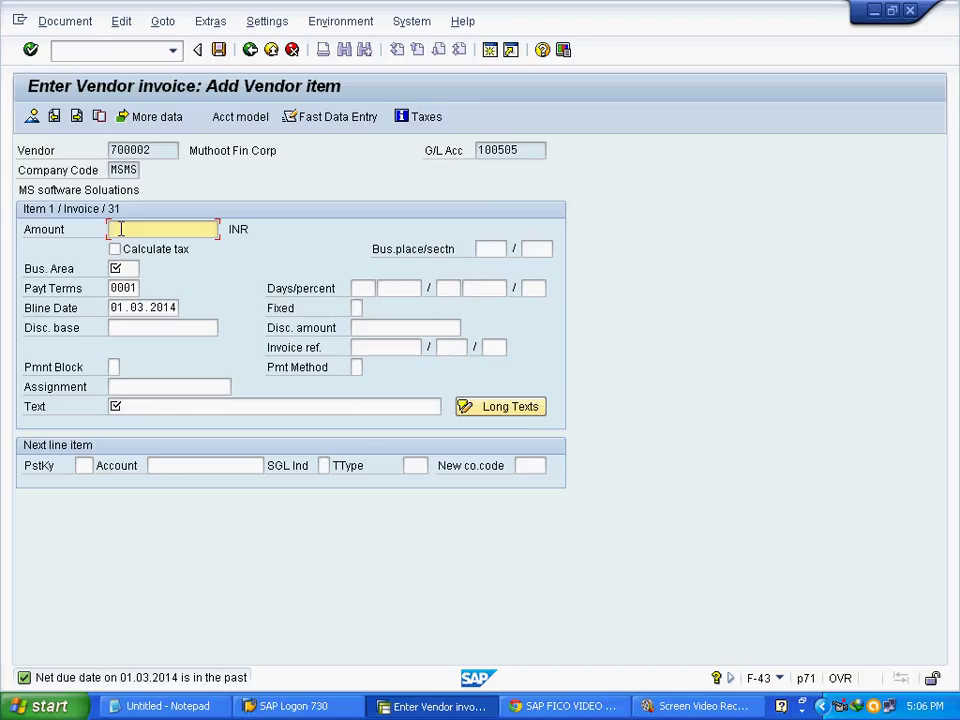
Enter an amount of 300000 INR for the vendor item and find and select business area MSV.
text(300000)
click(126, 269)
click(146, 269)
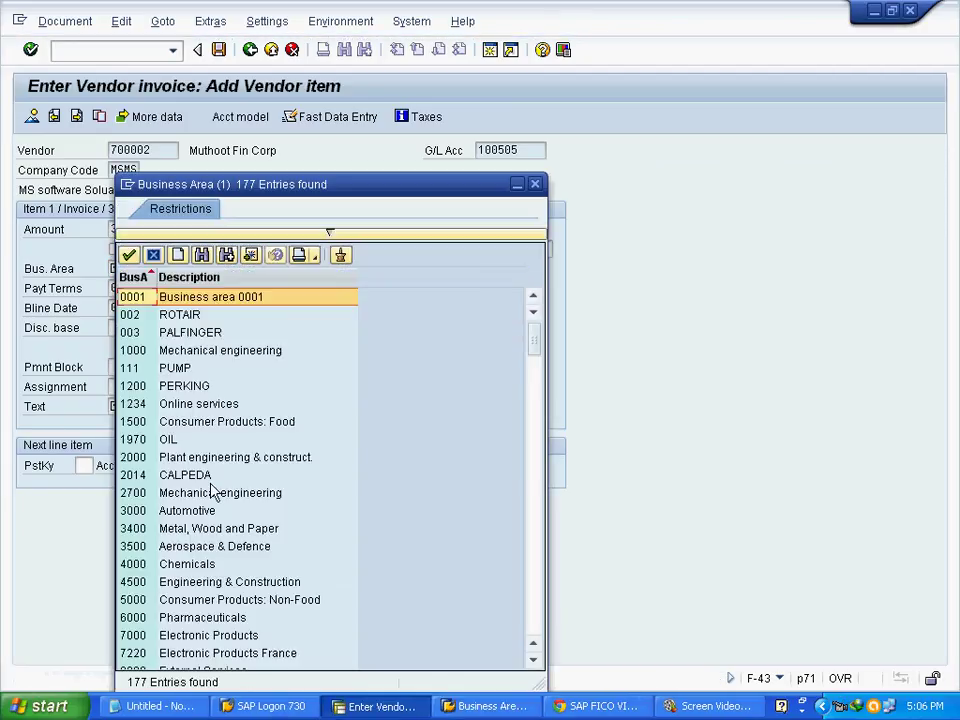
click(201, 255)
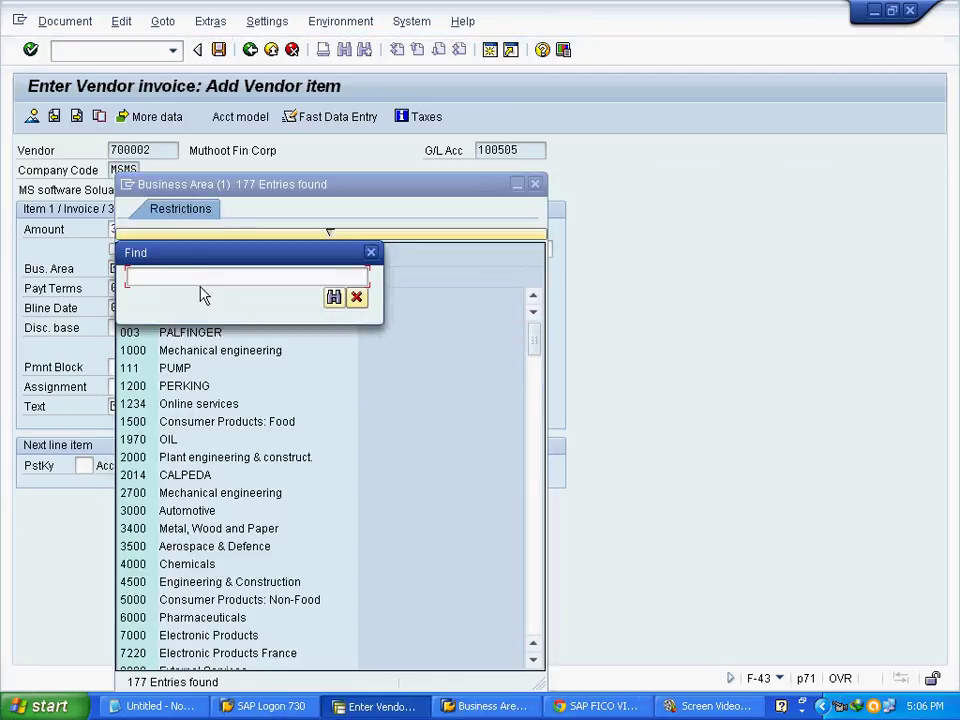
text(MSV)
key(Return)
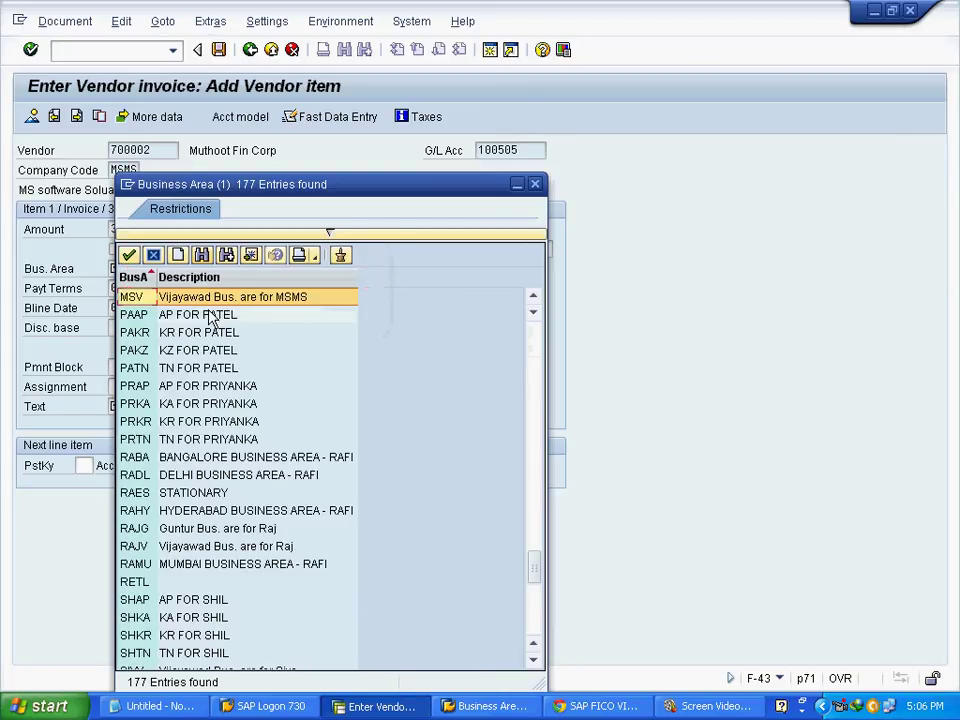
key(Return)
key(Tab)
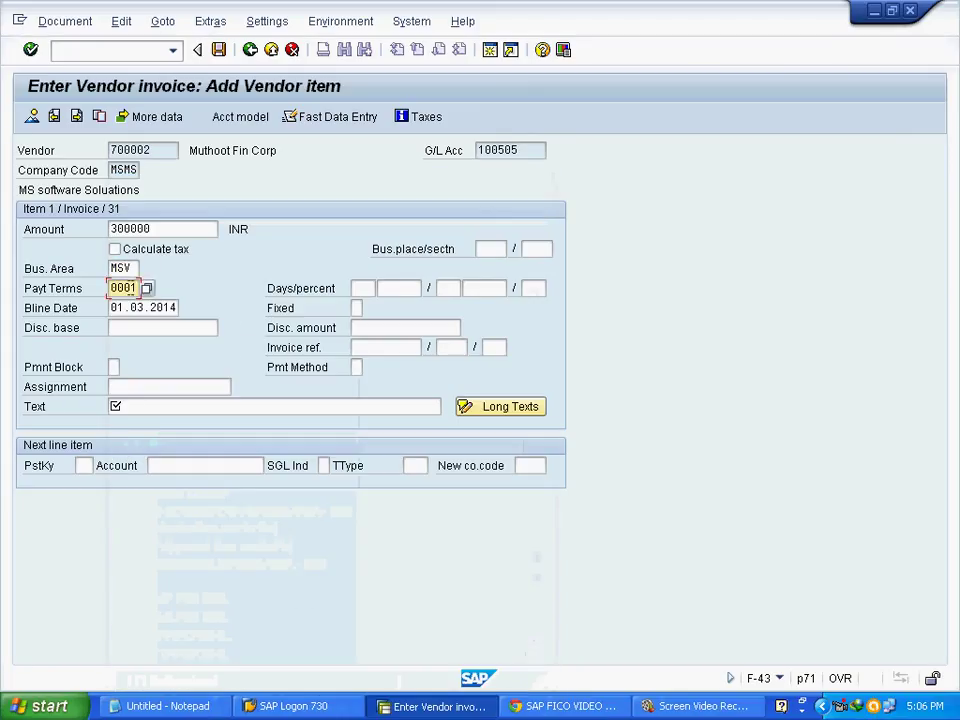
Select payment terms 0001, Payable immediately Due net, and check the vendor item's baseline date.
click(146, 289)
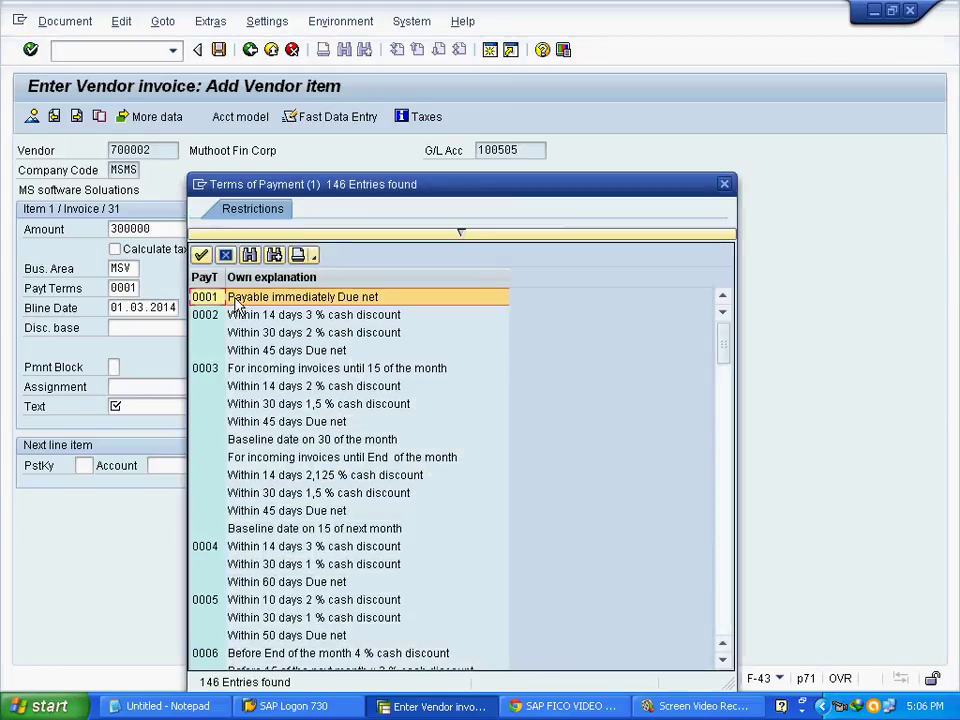
click(201, 253)
click(130, 307)
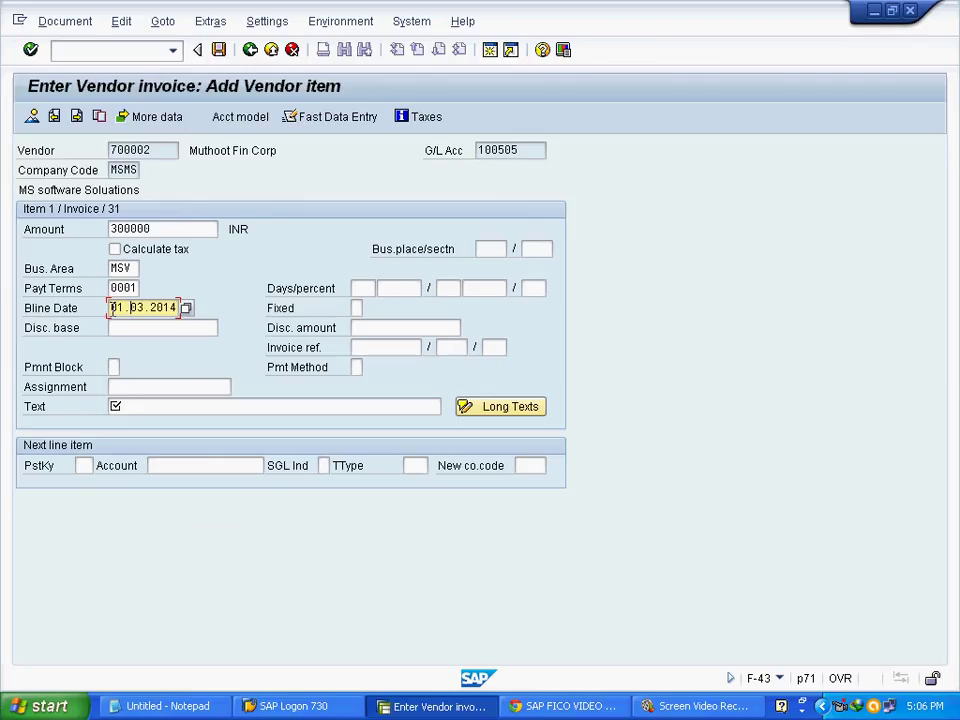
drag(112, 307, 207, 313)
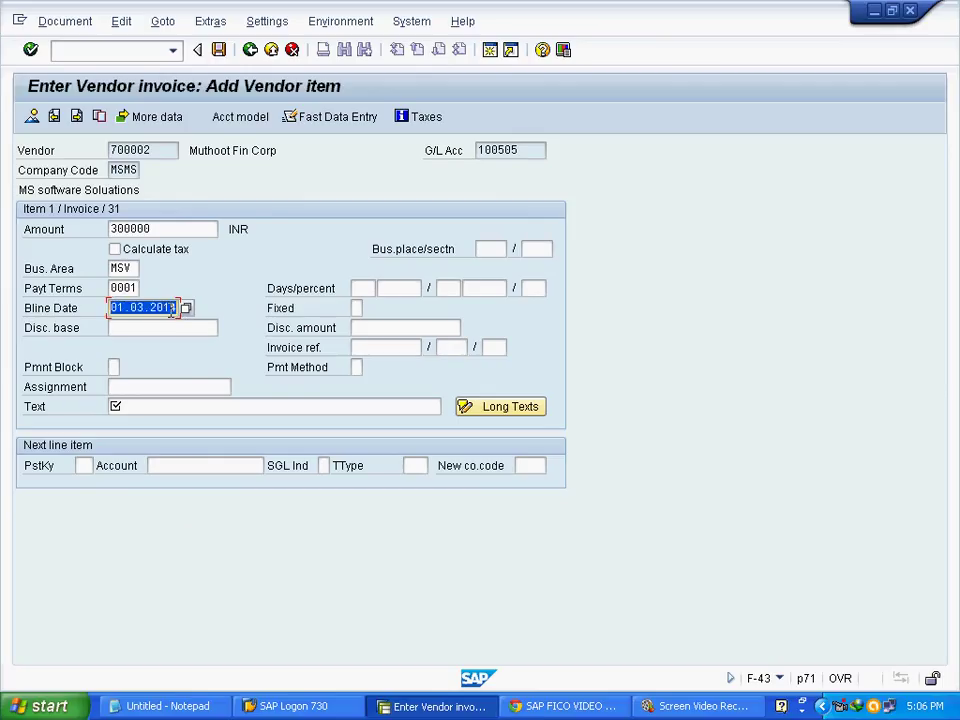
click(172, 310)
Enter "Purchase Invoice Posting" as the vendor item's text.
click(138, 406)
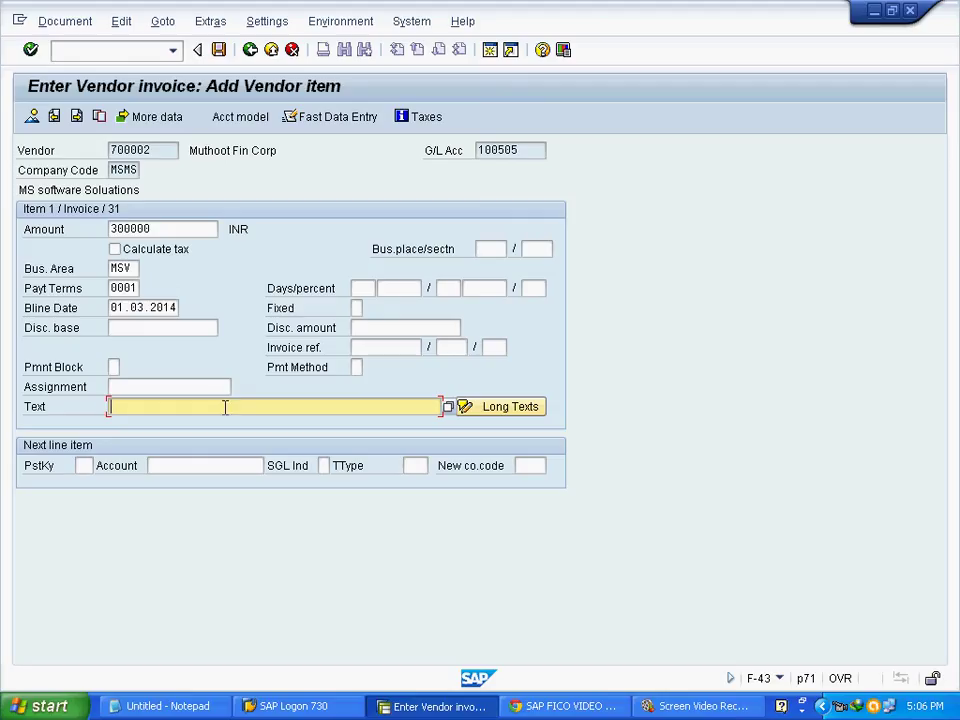
text(Pu)
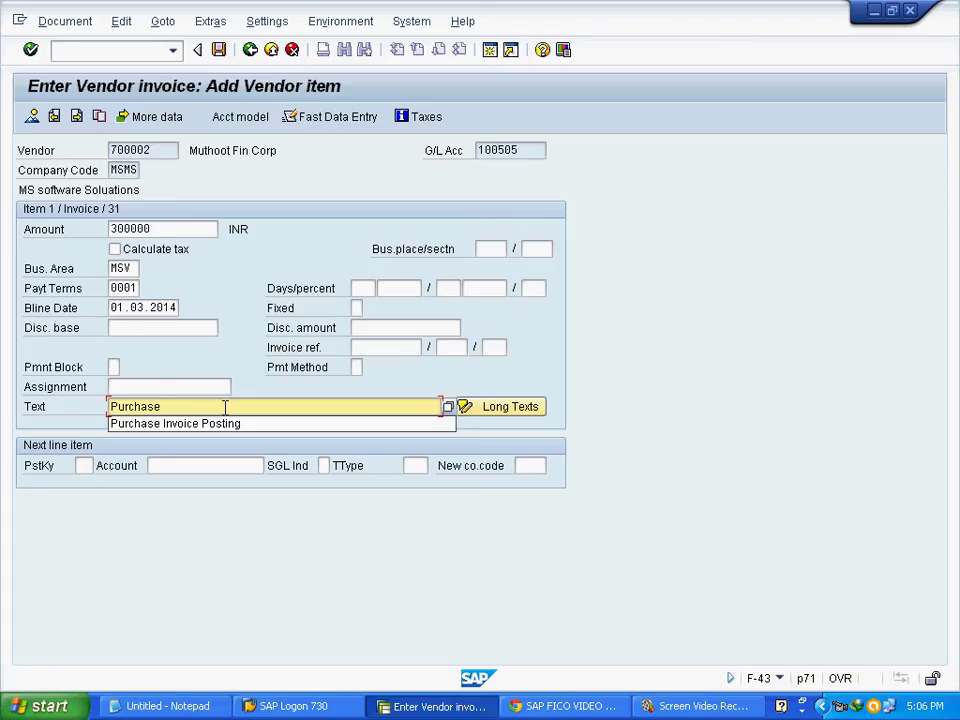
text(rchase)
key(Down)
key(Return)
Find posting key 40, Debit entry, and select it for the next line item.
click(85, 466)
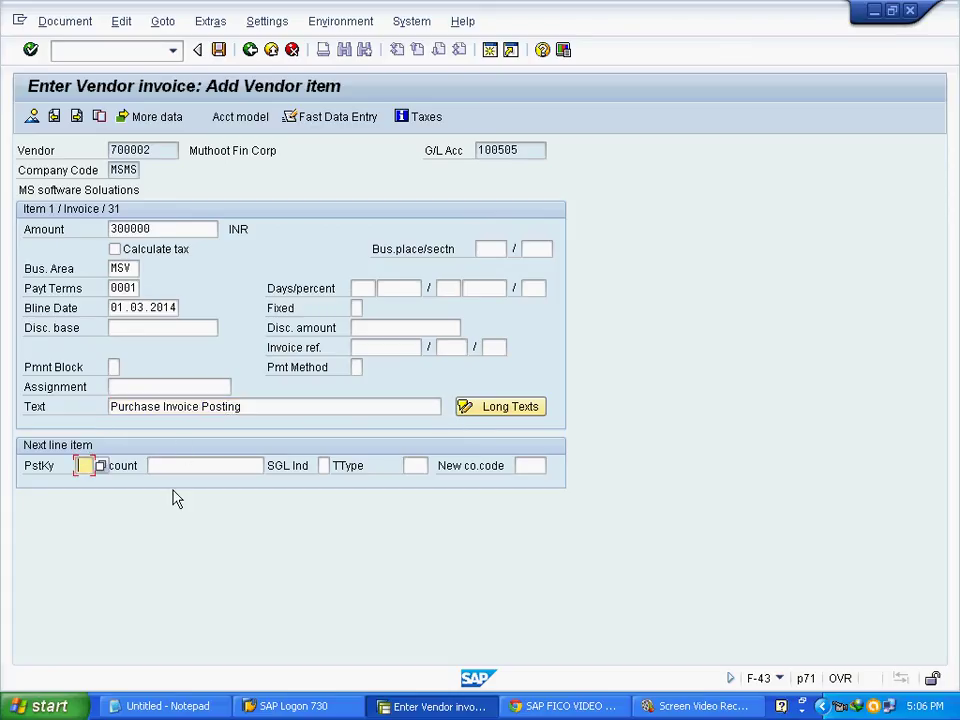
click(100, 467)
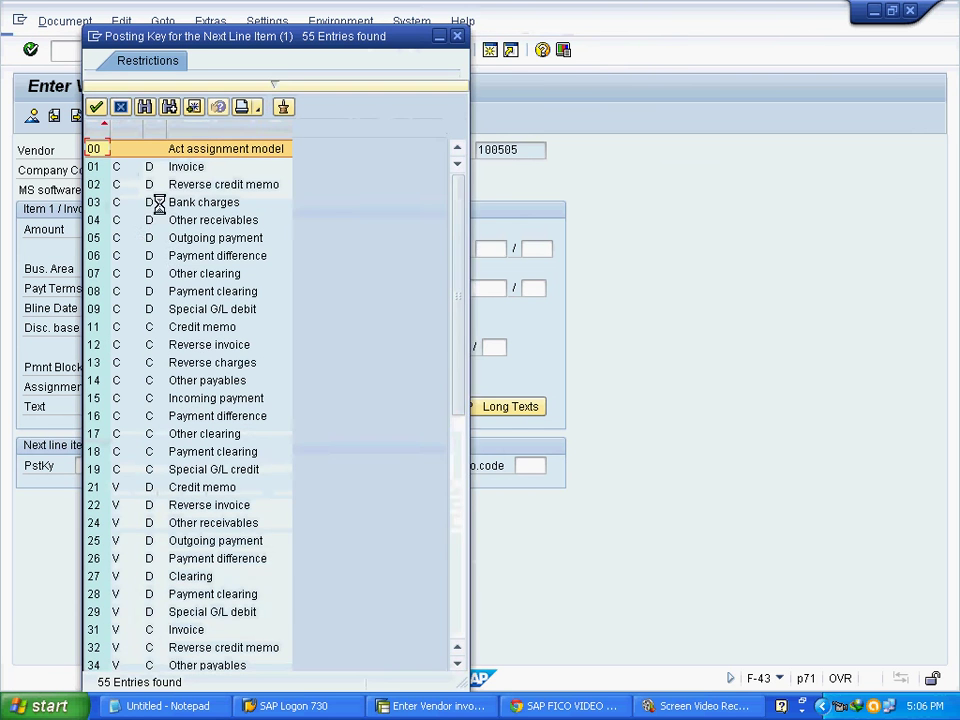
click(145, 107)
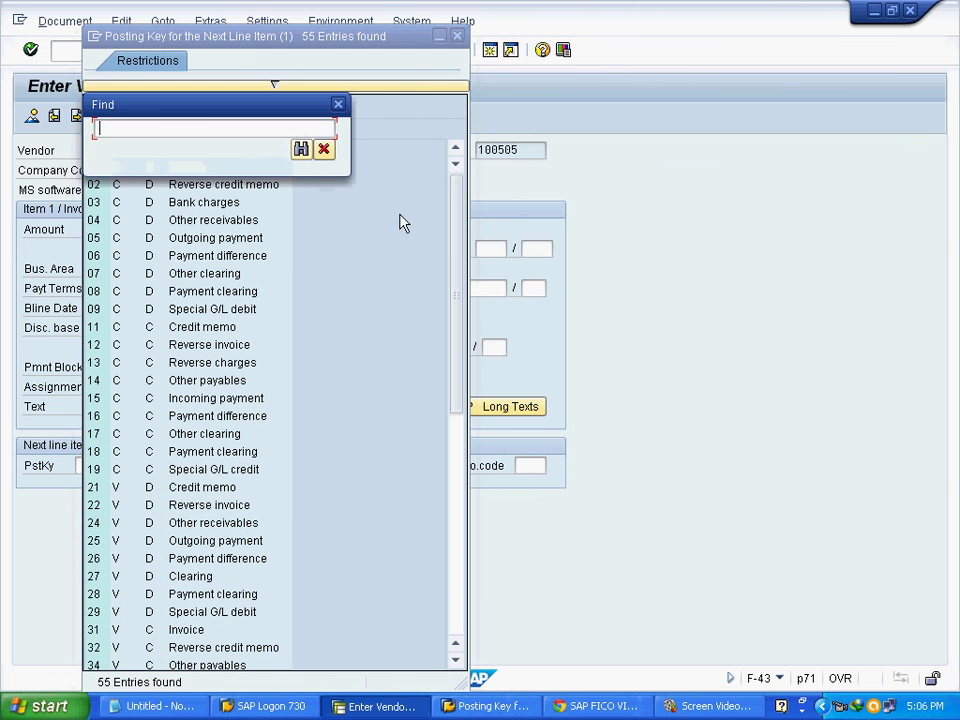
text(40)
key(Return)
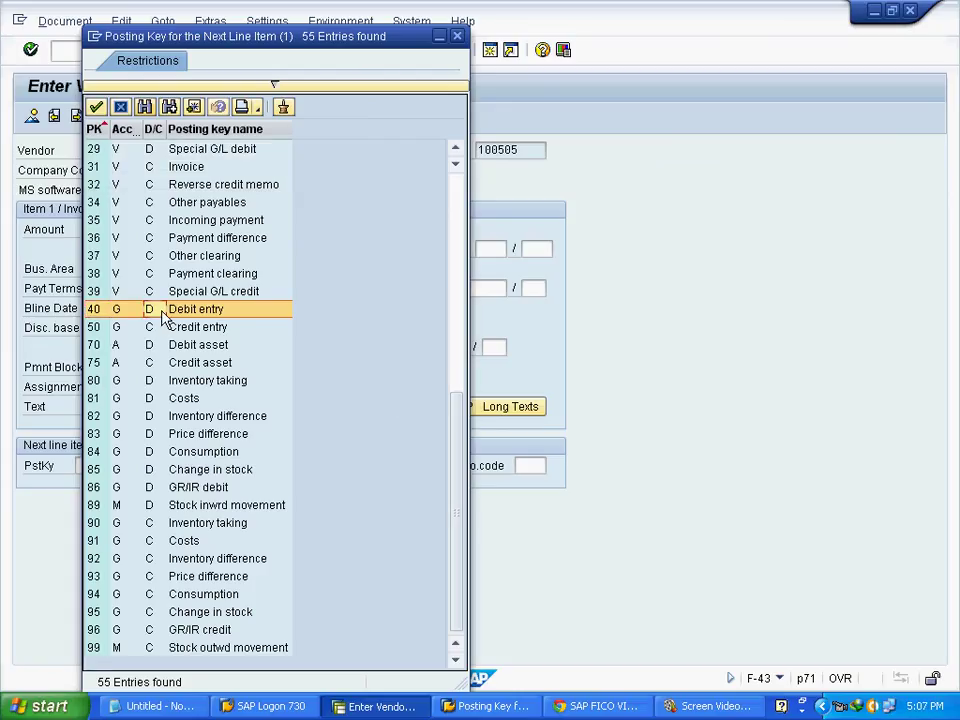
click(96, 107)
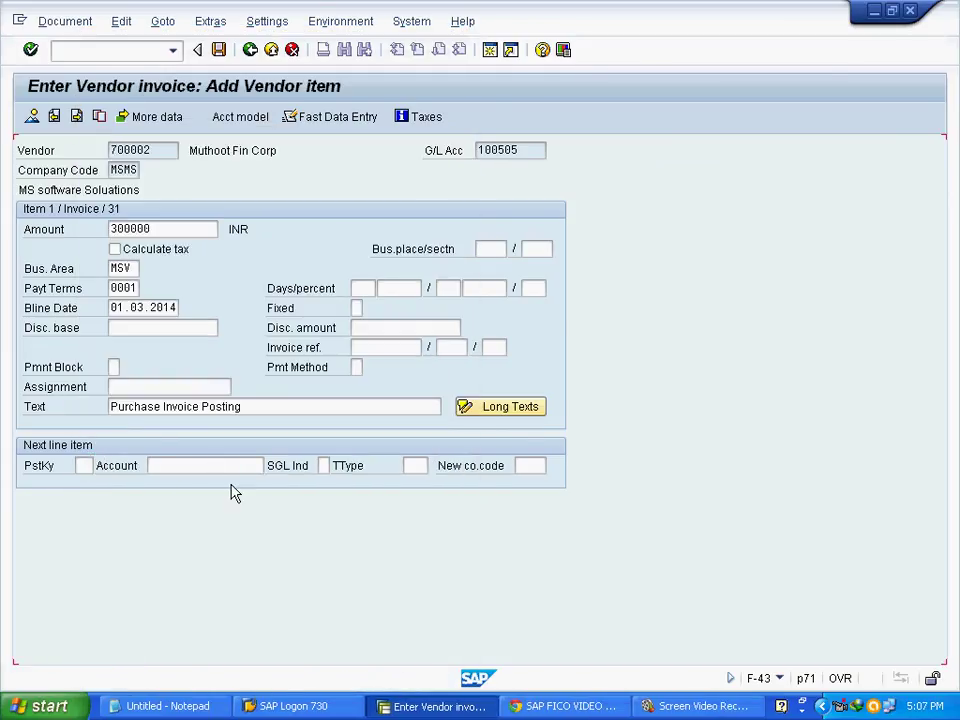
Find G/L account 200105, Inventory Raw Material, select it for the next line item, and proceed to the debit entry.
click(210, 467)
click(272, 467)
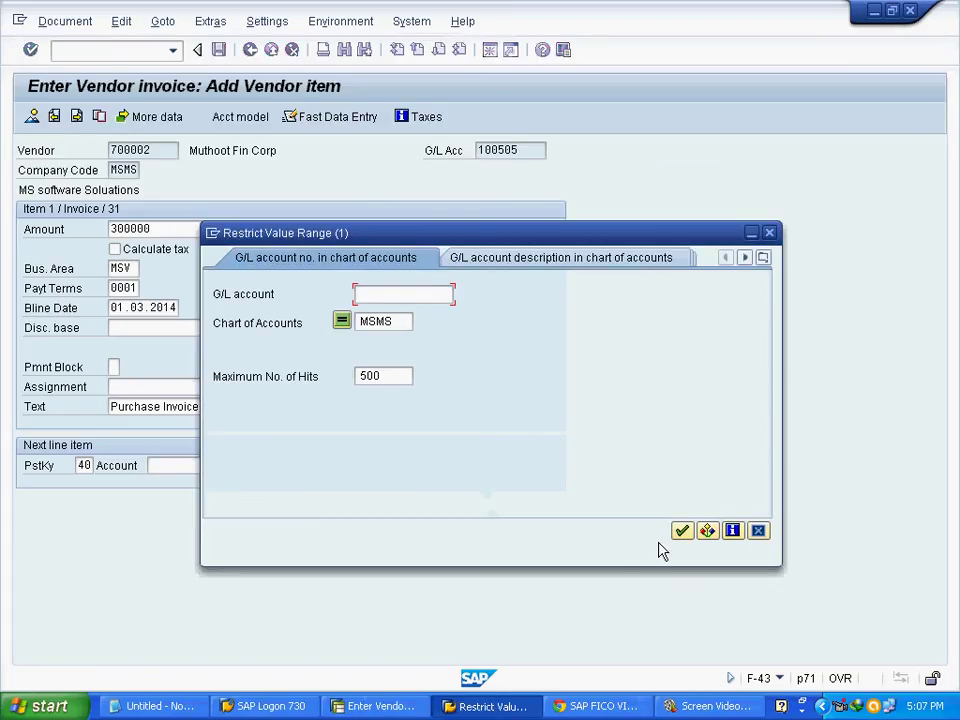
click(680, 531)
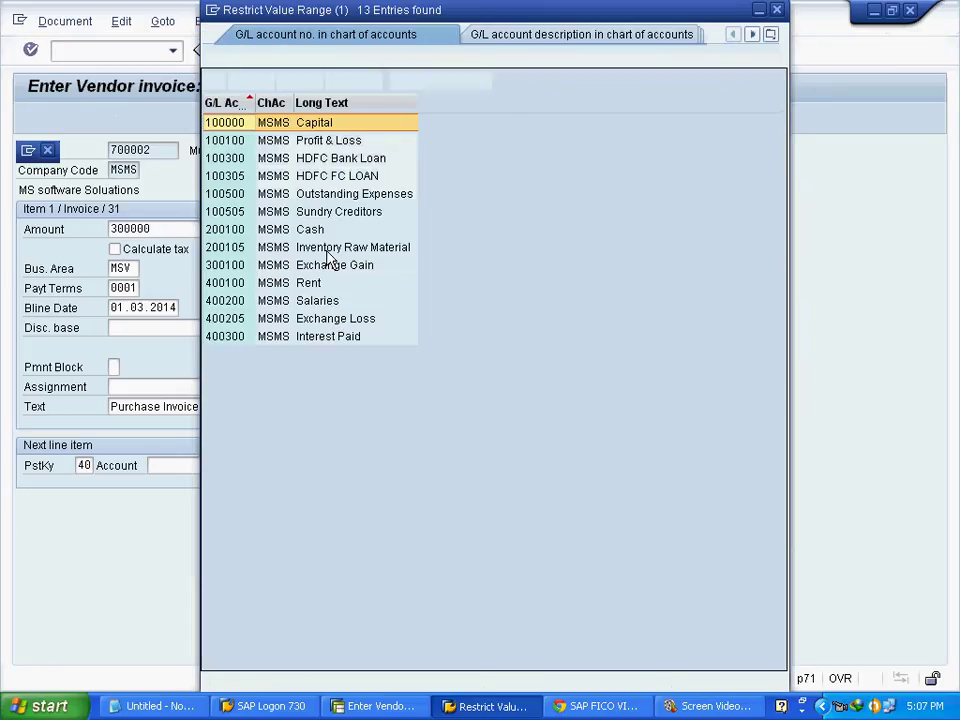
click(317, 249)
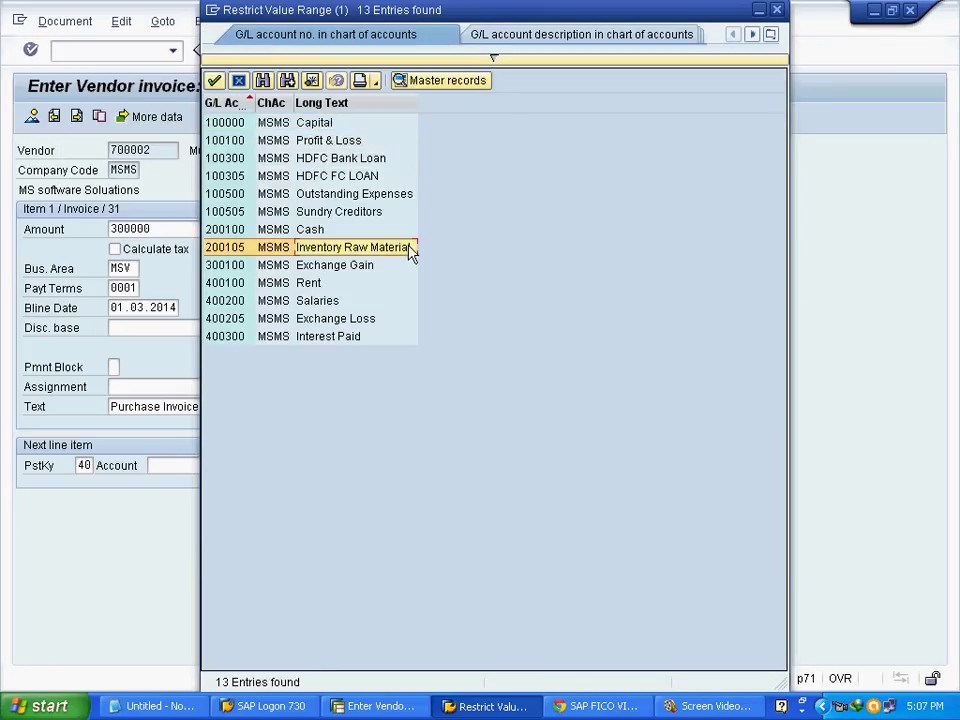
click(213, 81)
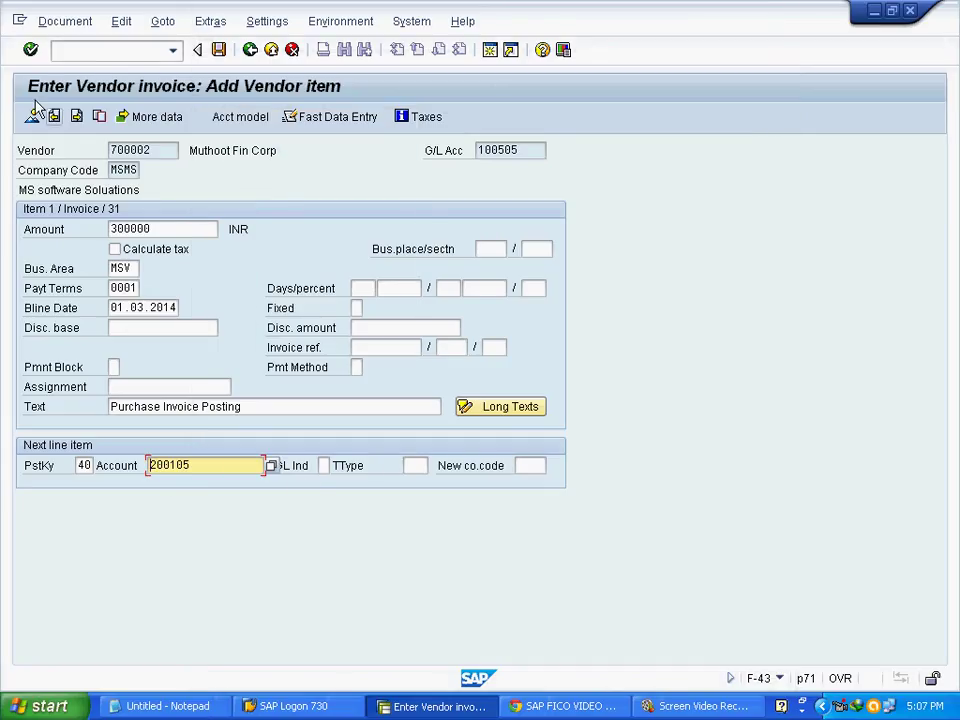
click(31, 50)
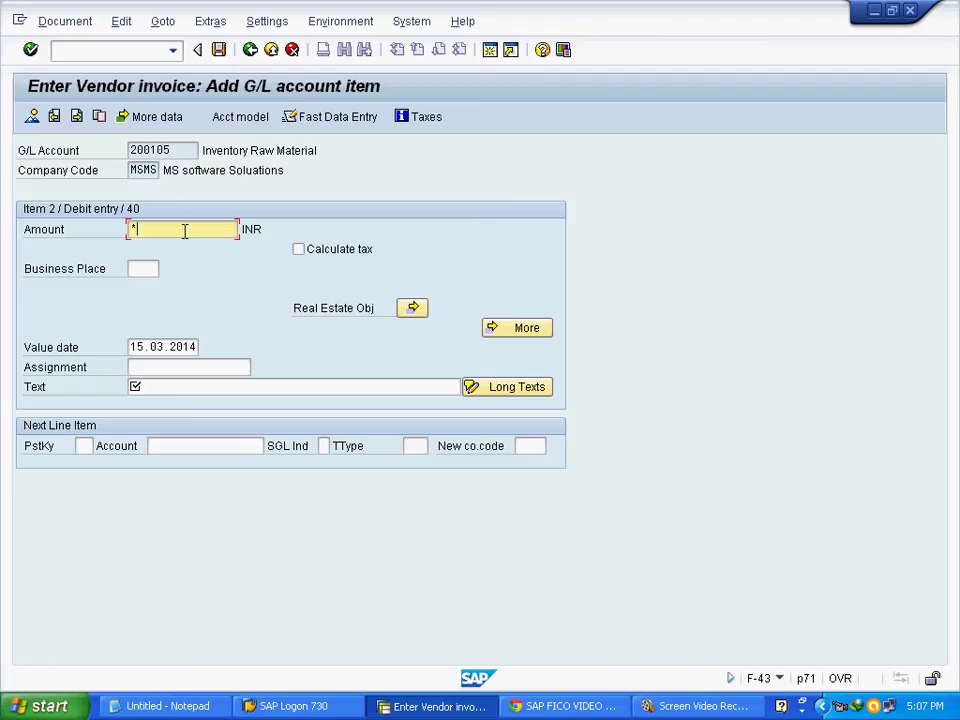
Fill in the debit item with amount *, value date 01.03.2014 and text +.
click(130, 347)
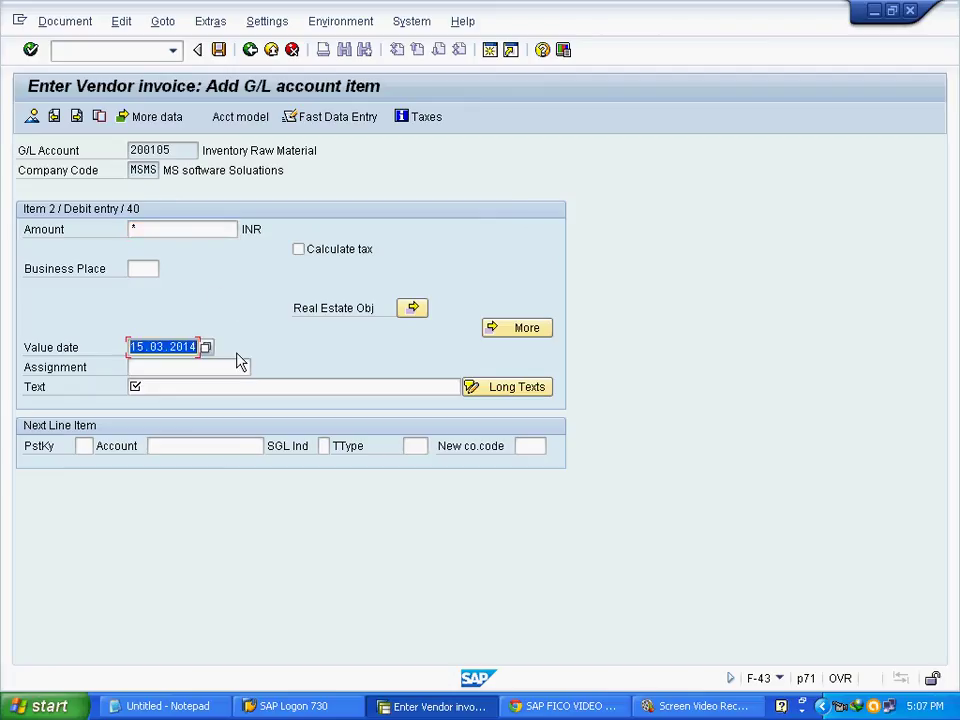
click(208, 348)
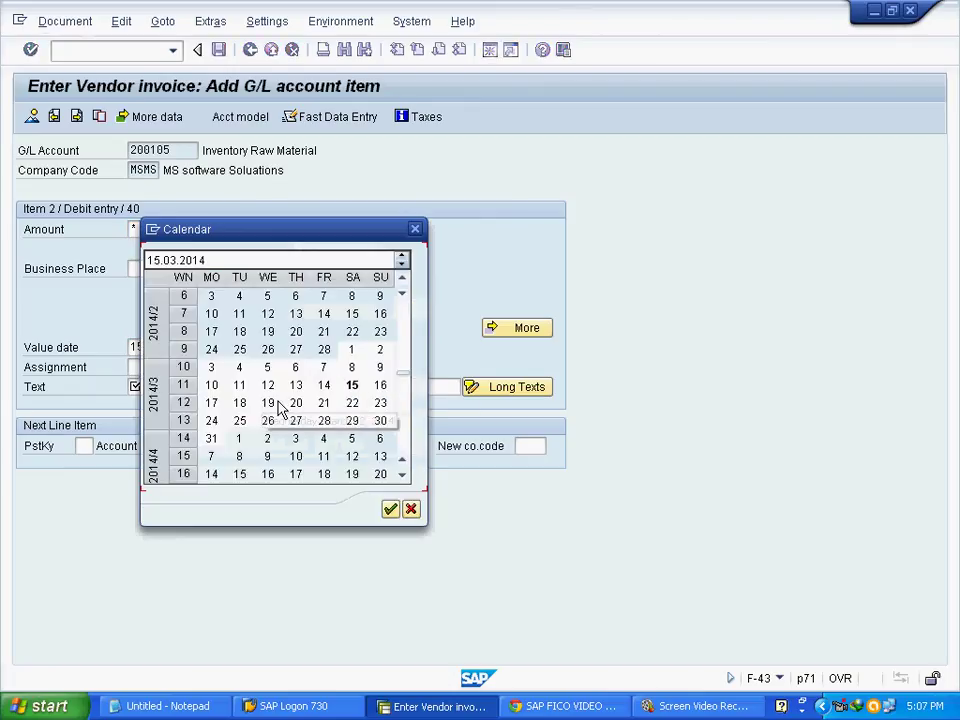
double_click(352, 352)
click(200, 386)
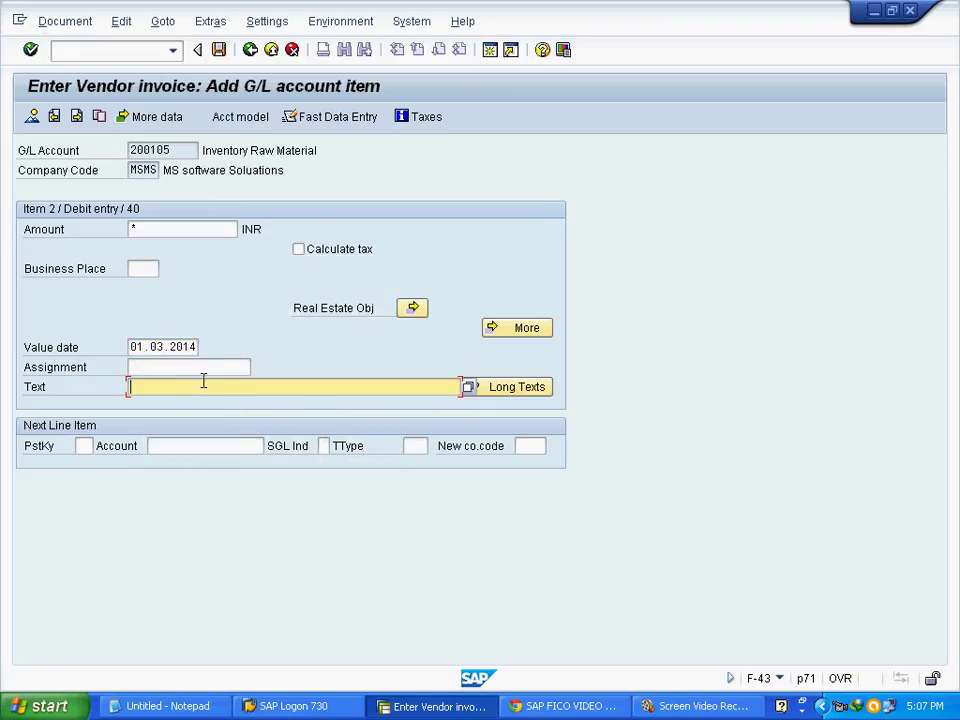
Assign business area MSV in the debit item's coding block and confirm it.
click(514, 330)
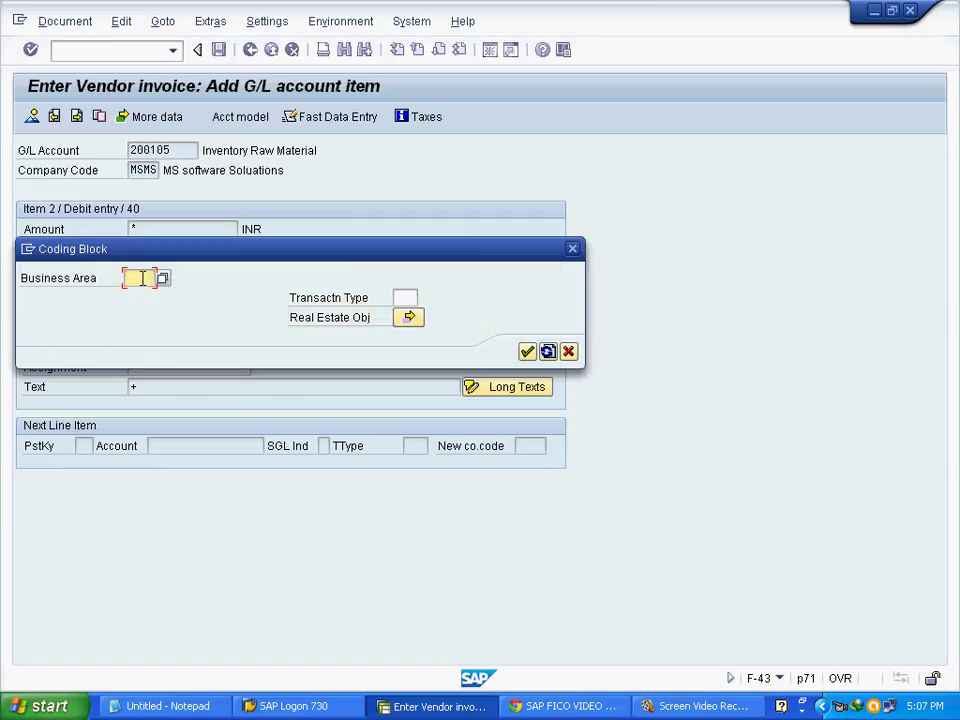
click(141, 278)
click(154, 300)
click(527, 351)
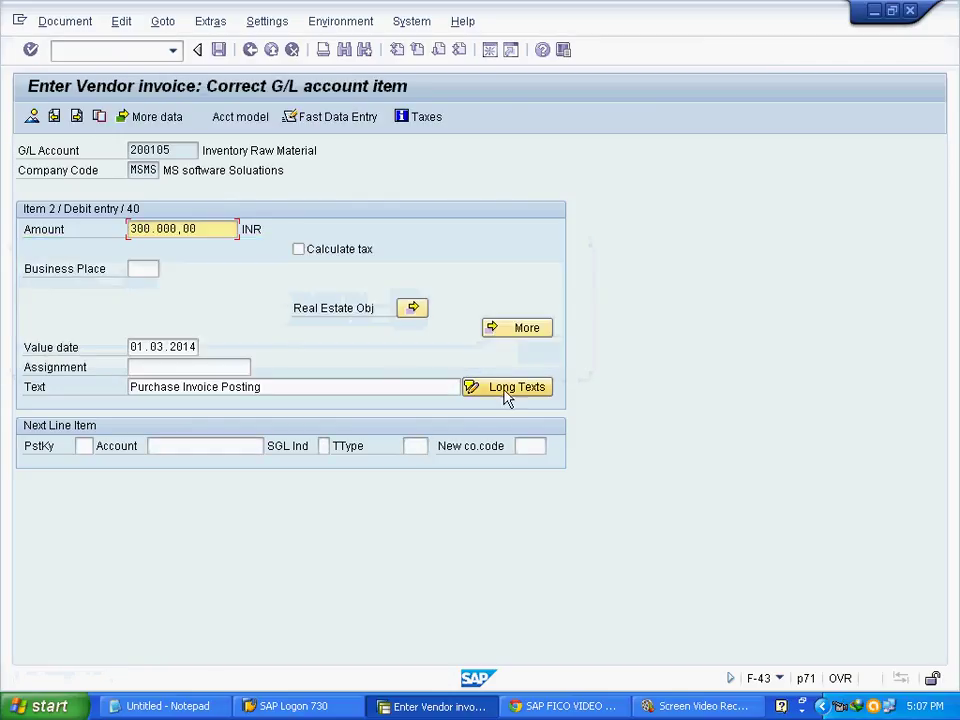
Display the document overview, review the vendor and inventory line items, and post the vendor invoice.
click(32, 117)
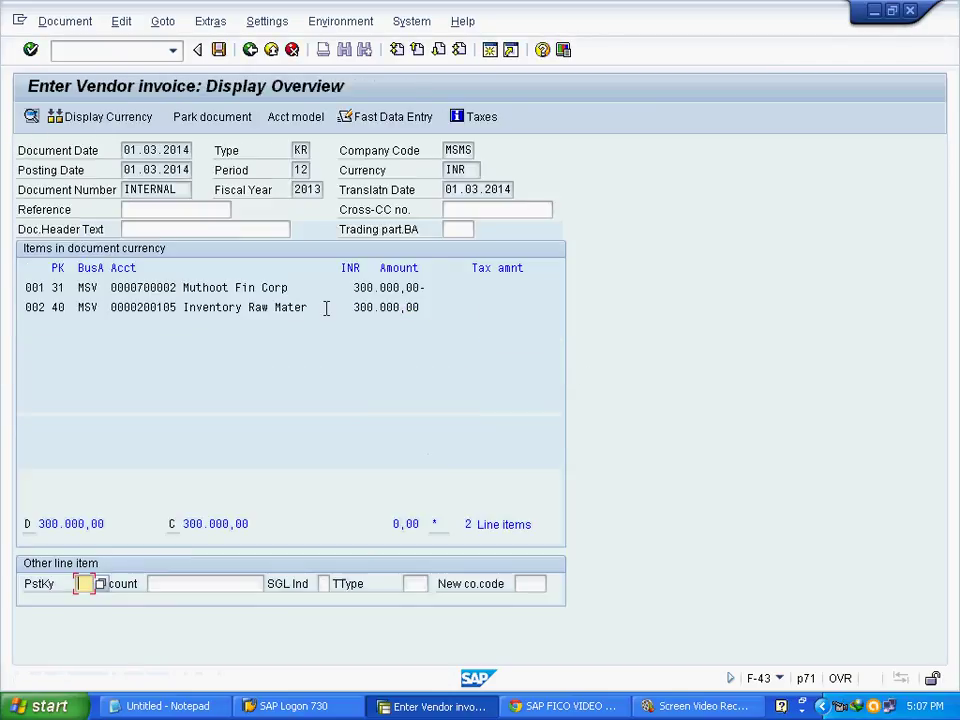
drag(421, 307, 265, 302)
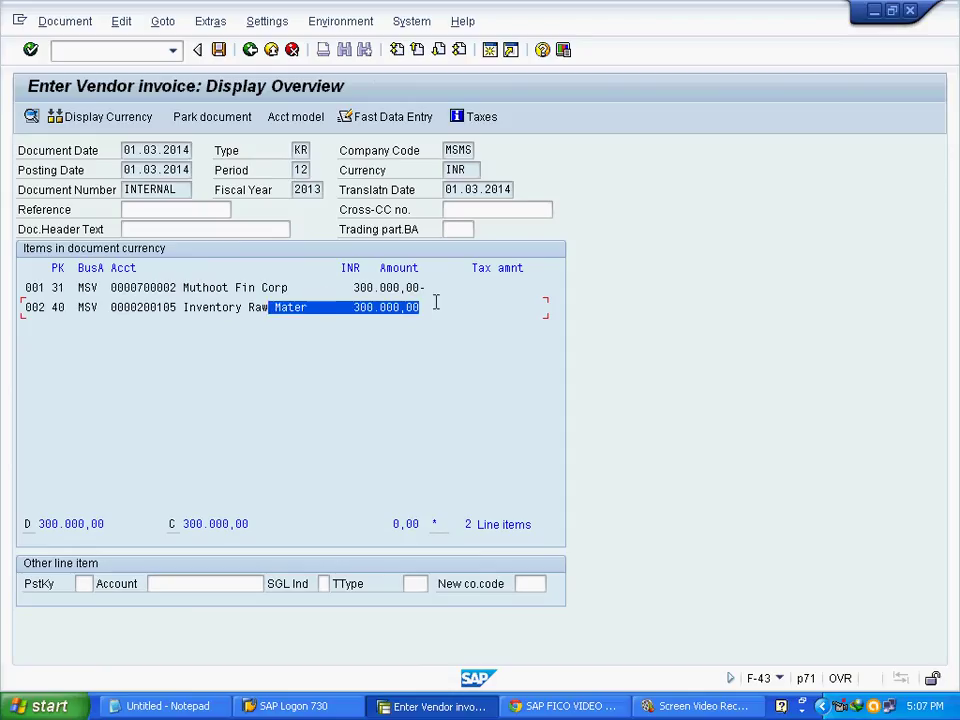
drag(436, 302, 321, 307)
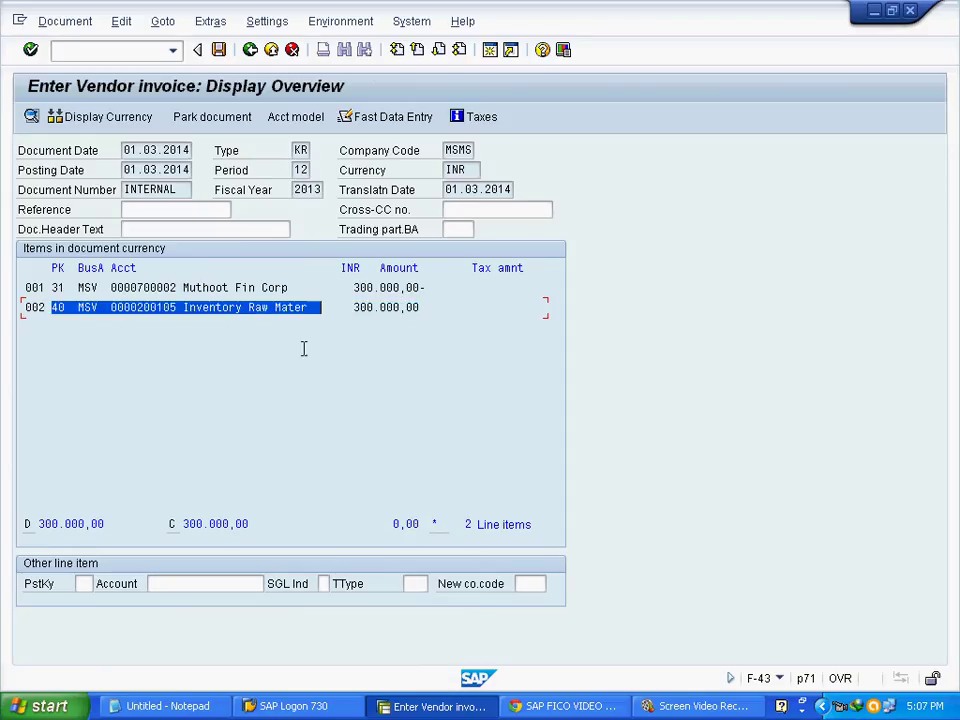
drag(52, 288, 300, 276)
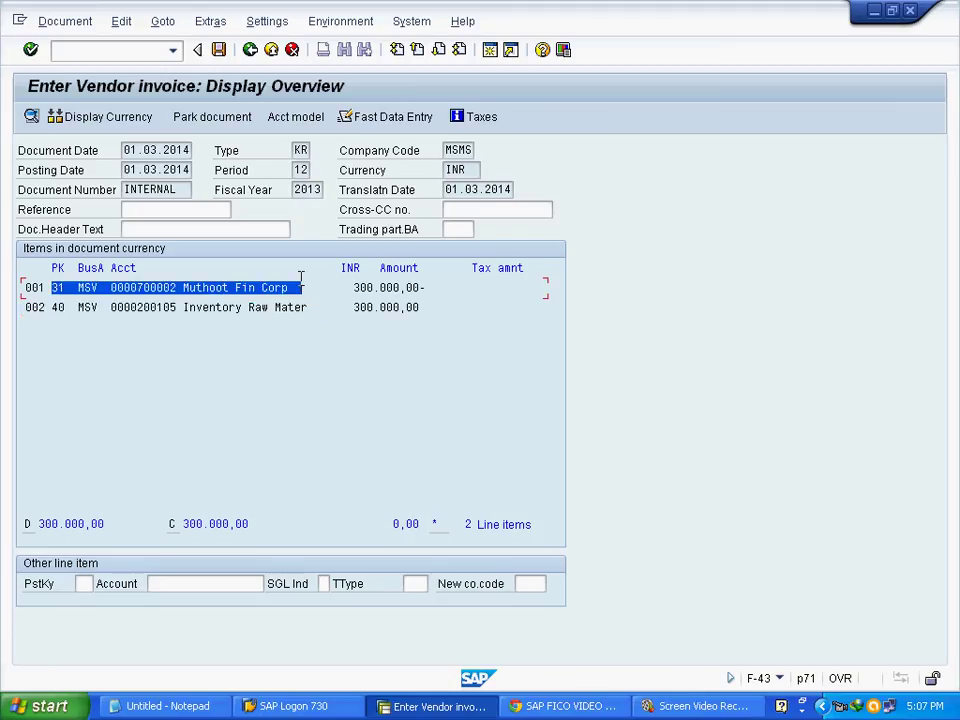
click(233, 287)
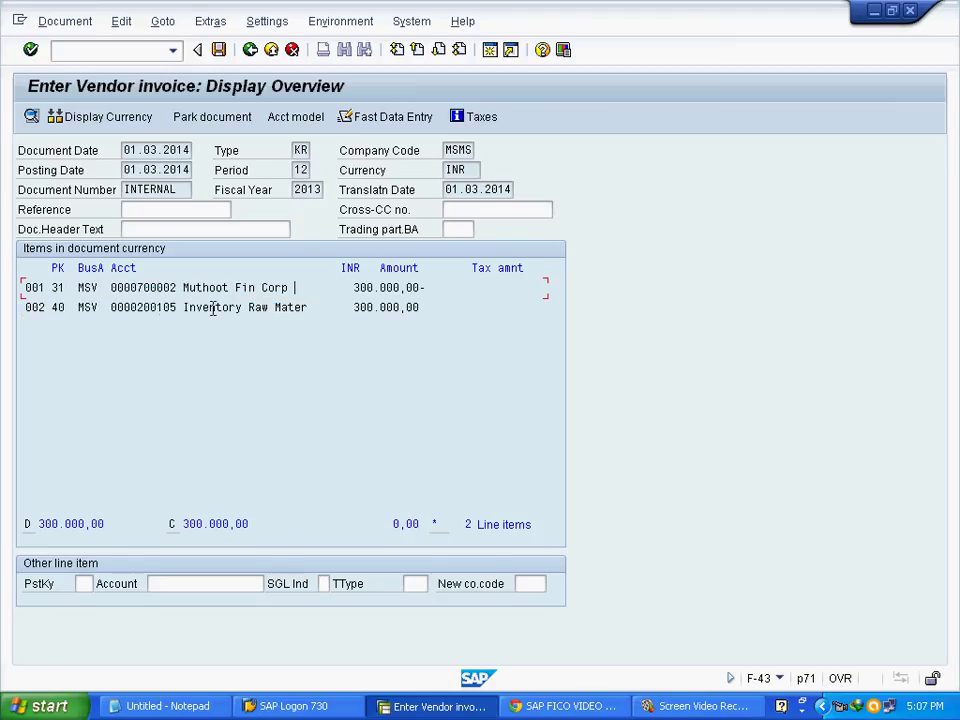
click(218, 50)
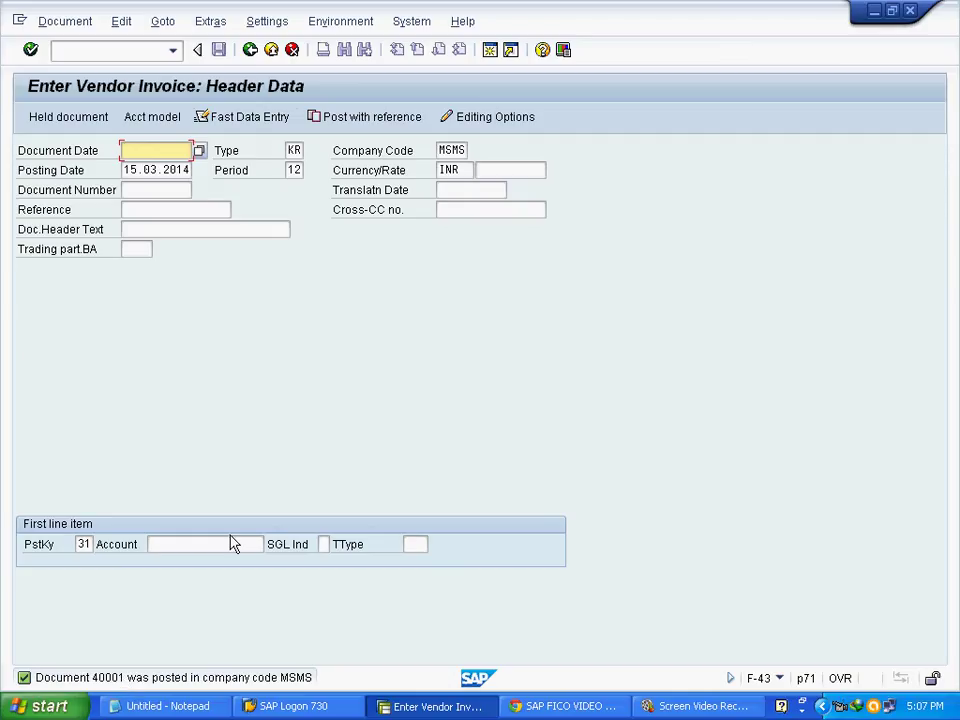
Look up document type KR in the list of document types, and close the list without changing it.
click(295, 150)
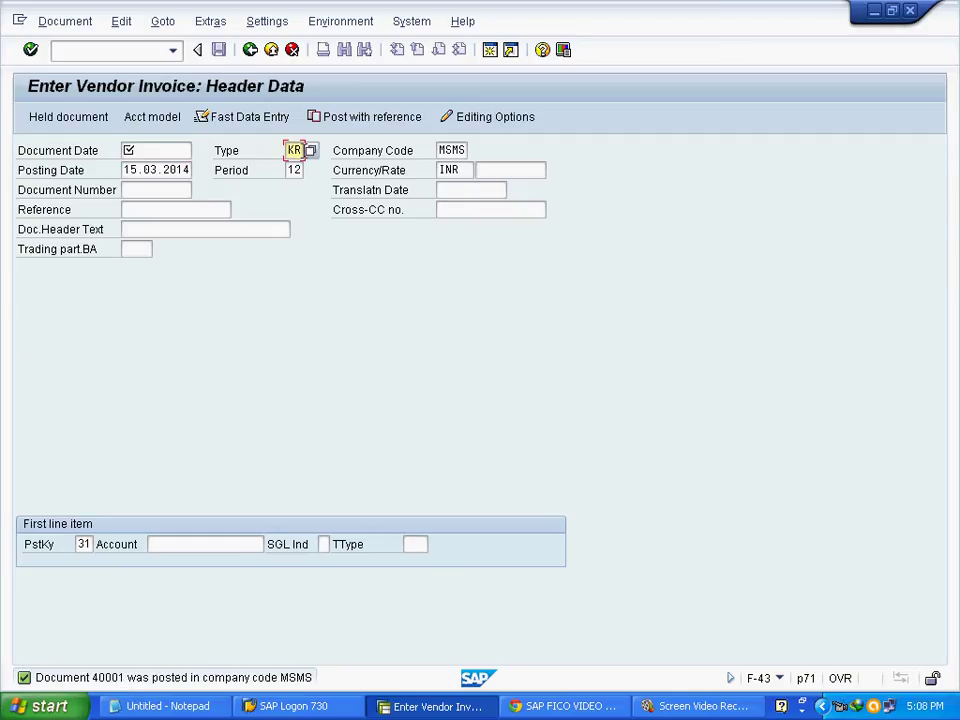
drag(300, 150, 275, 150)
click(310, 151)
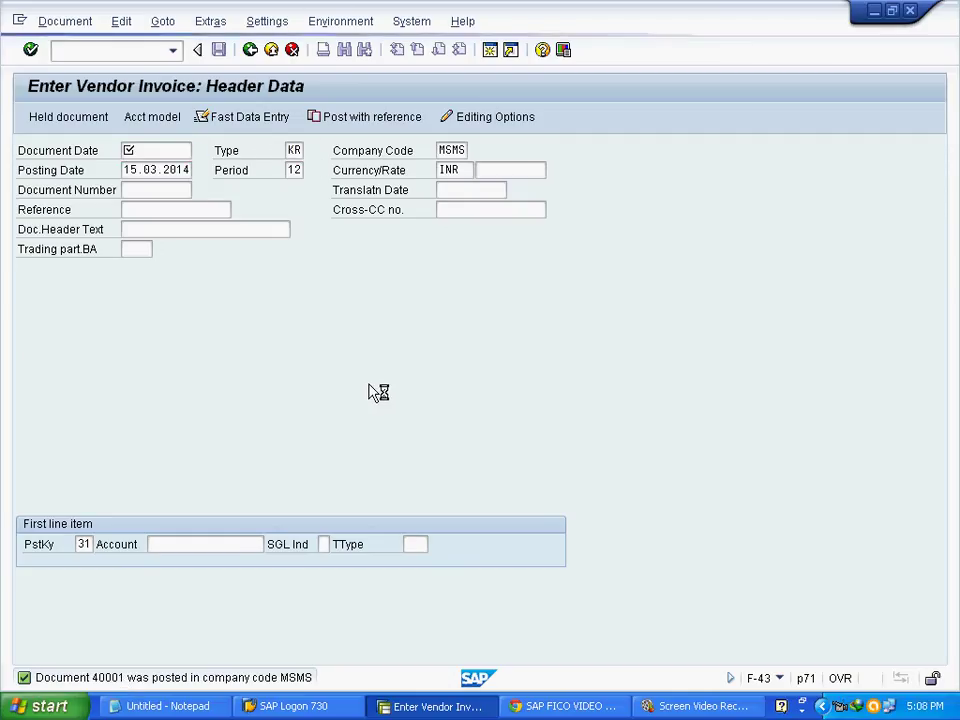
scroll(345, 514, down, 4)
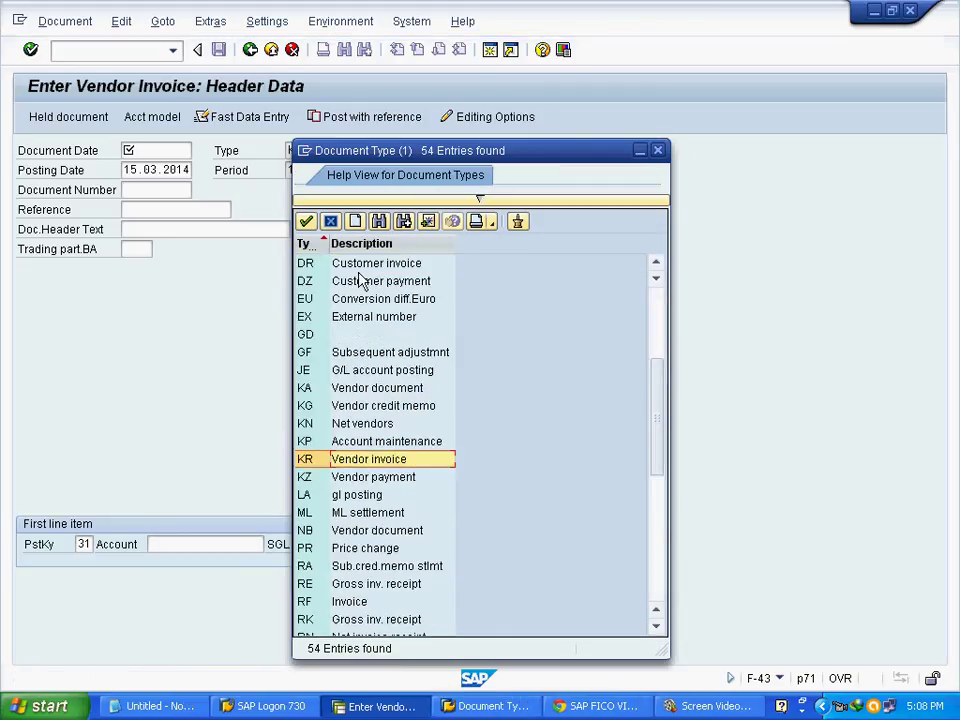
click(330, 221)
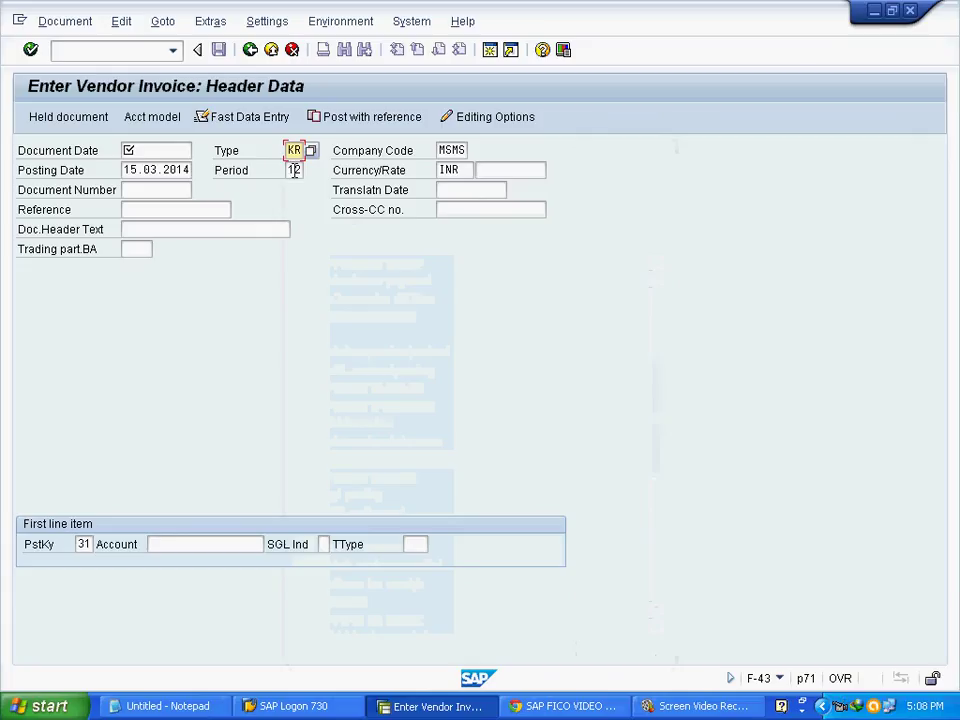
Leave invoice entry and check the Notepad list for the transaction code for viewing vendor open line items.
click(274, 55)
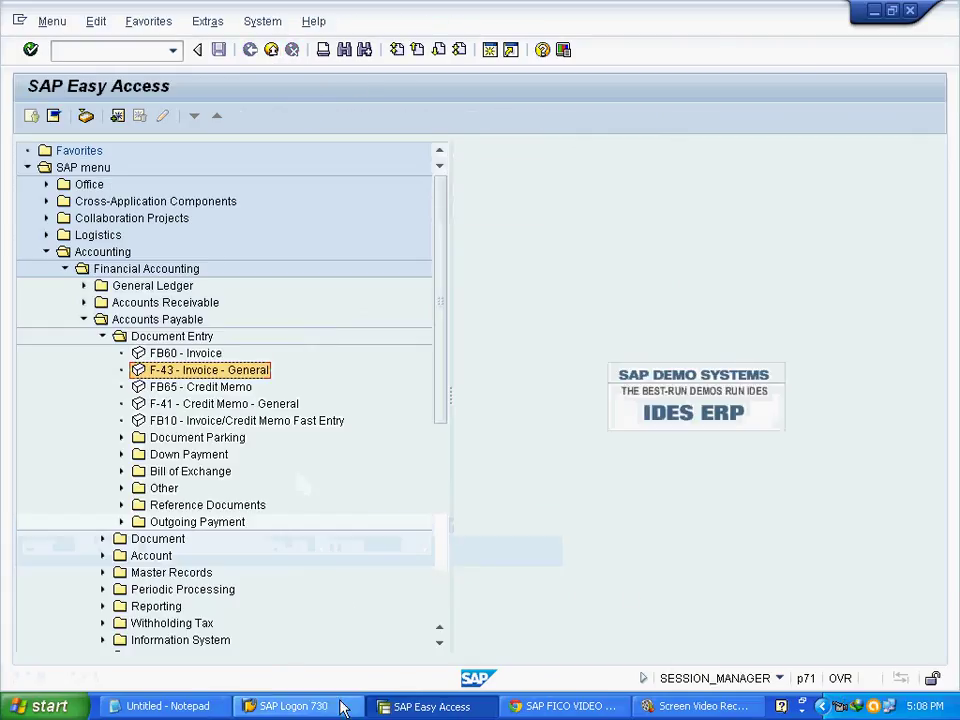
click(197, 705)
double_click(615, 371)
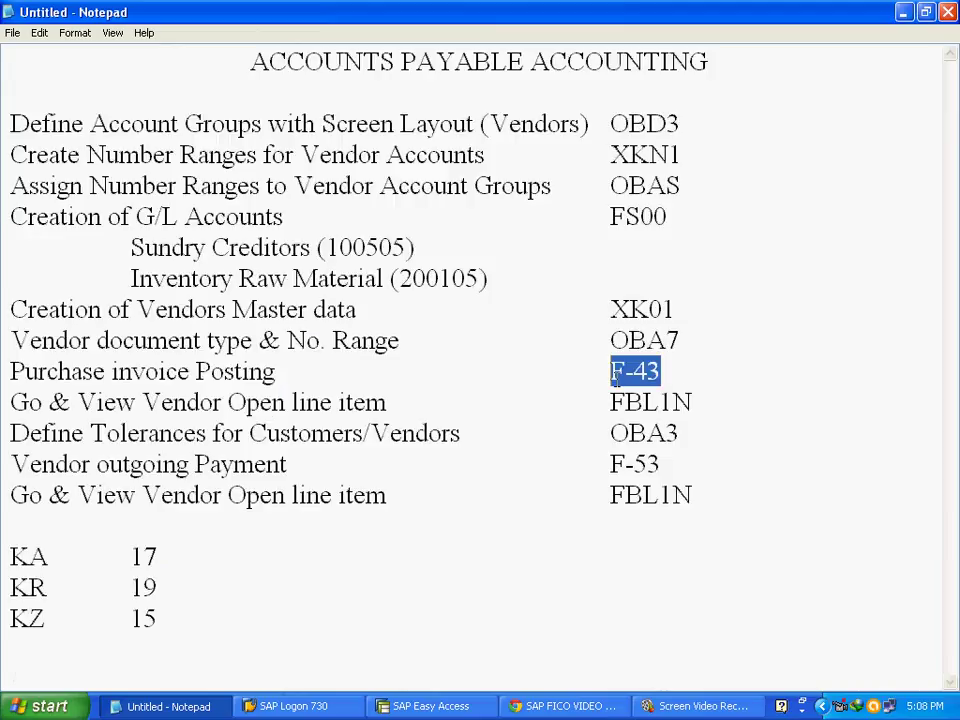
drag(615, 371, 721, 398)
click(103, 408)
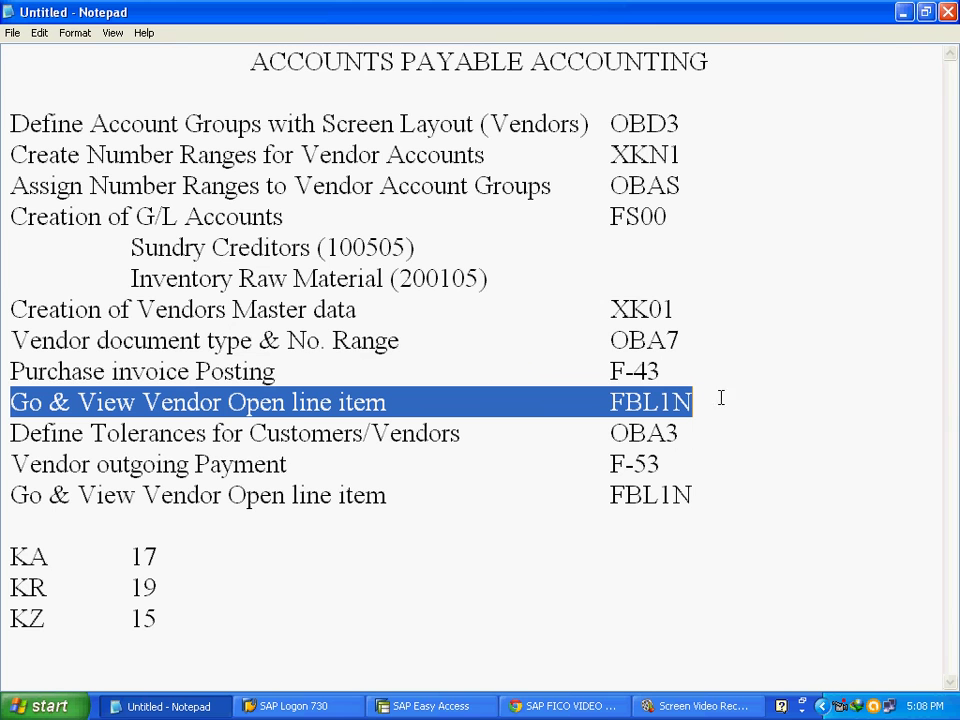
Switch back to SAP Easy Access and collapse the Financial Accounting branch under Accounting.
click(445, 703)
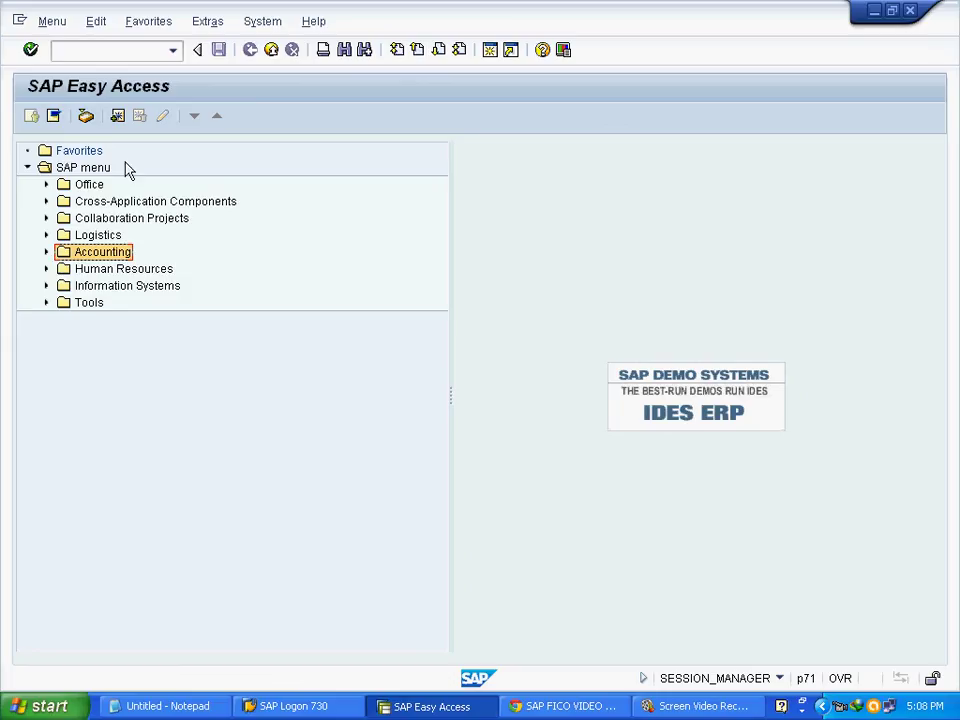
click(46, 252)
click(102, 234)
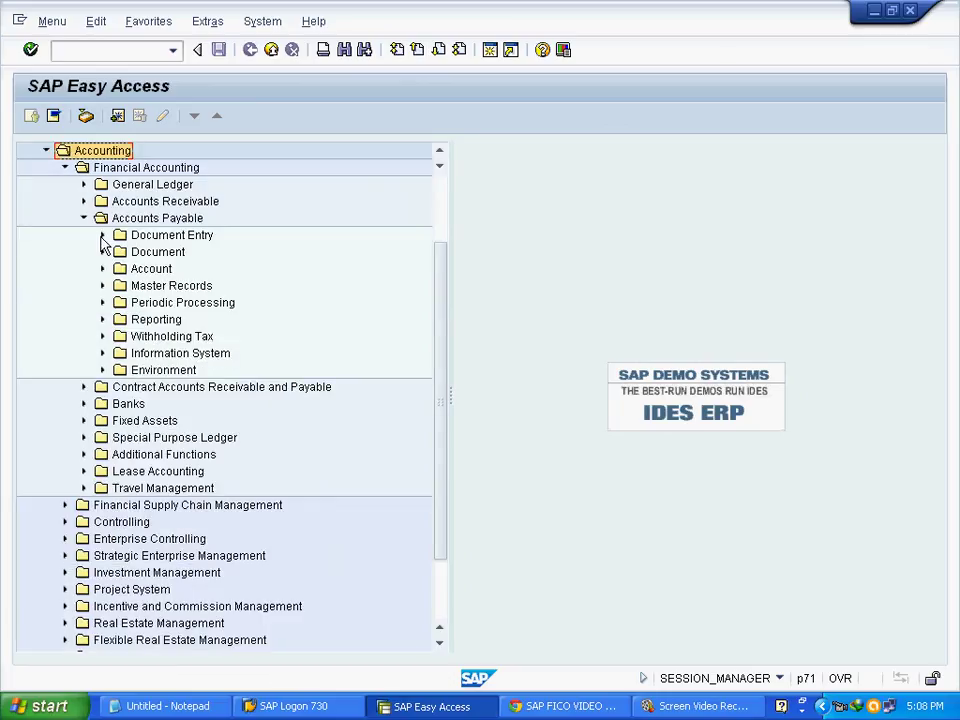
click(84, 217)
click(65, 217)
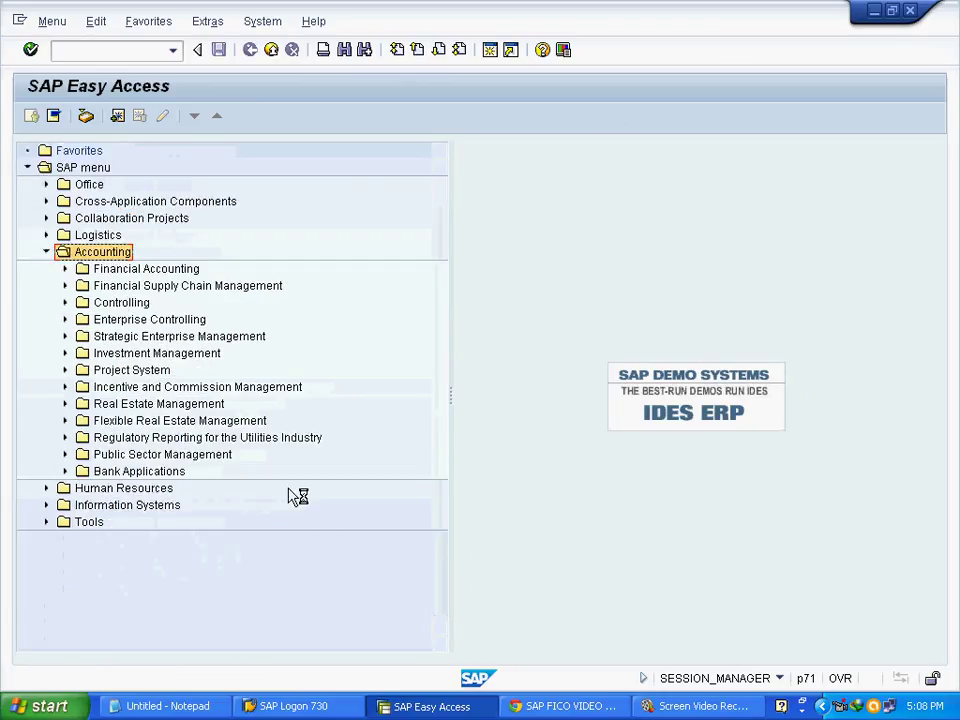
Expand Financial Accounting, Accounts Payable and Account, and open FBL1N - Display/Change Line Items.
click(140, 270)
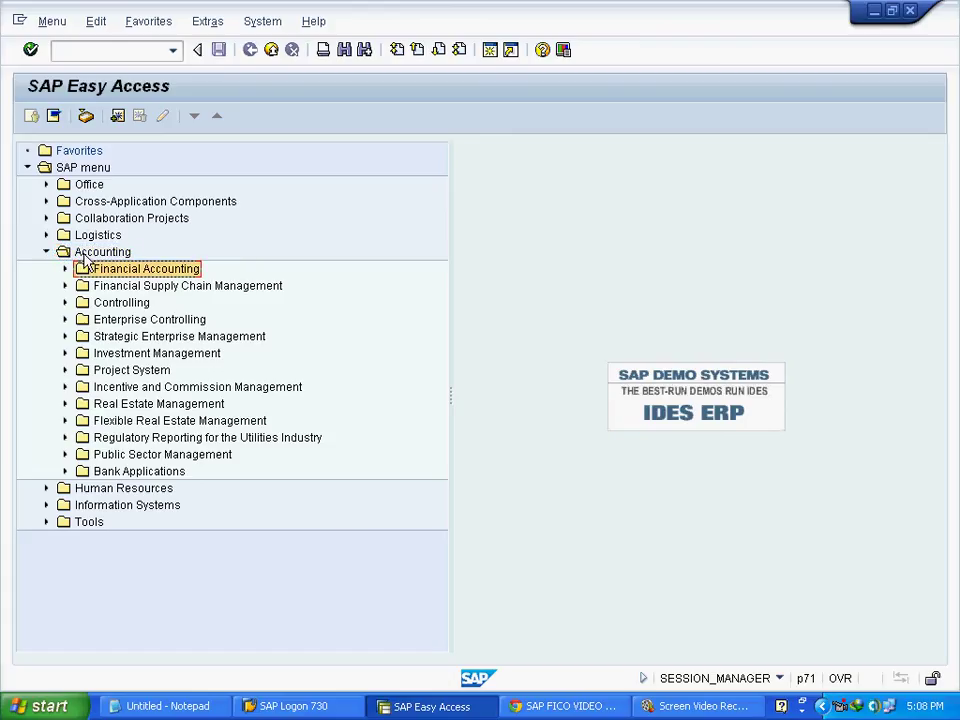
double_click(150, 269)
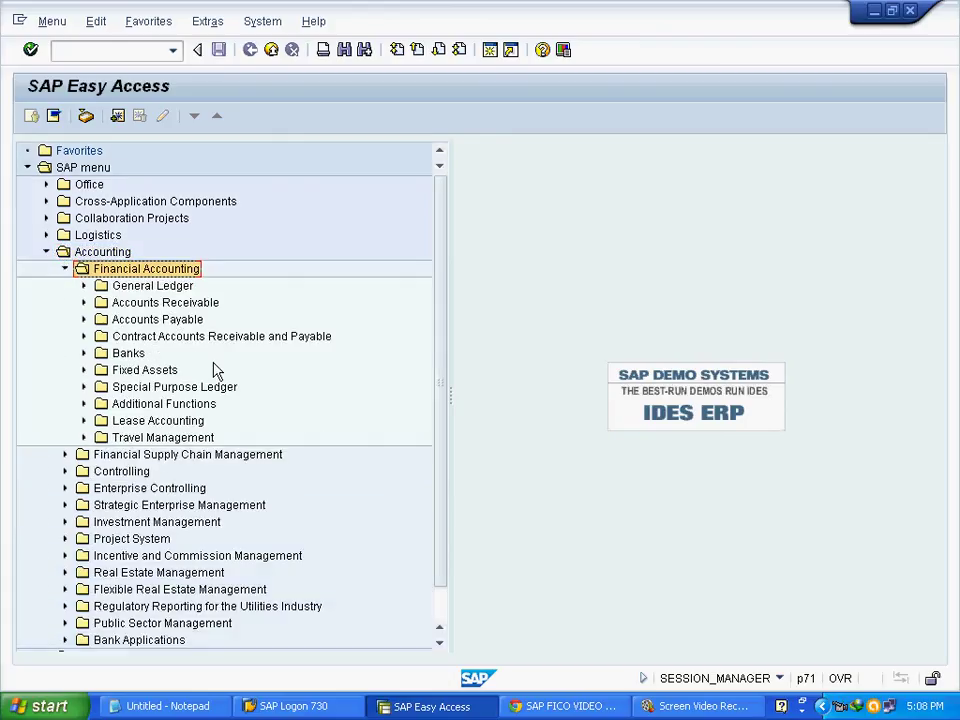
double_click(170, 322)
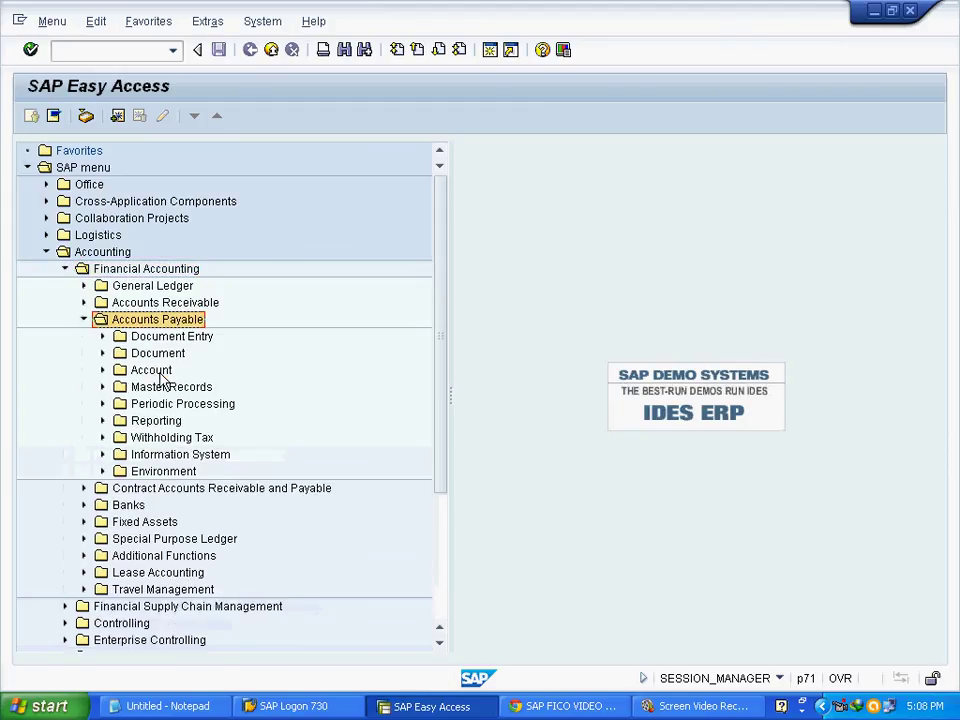
click(155, 372)
click(103, 370)
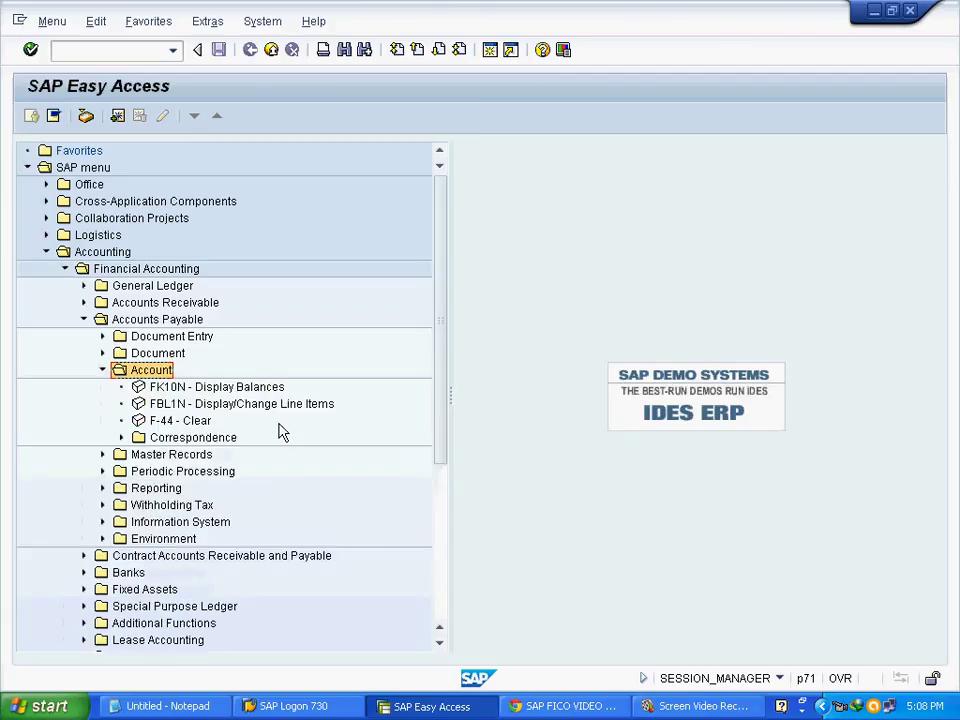
click(196, 405)
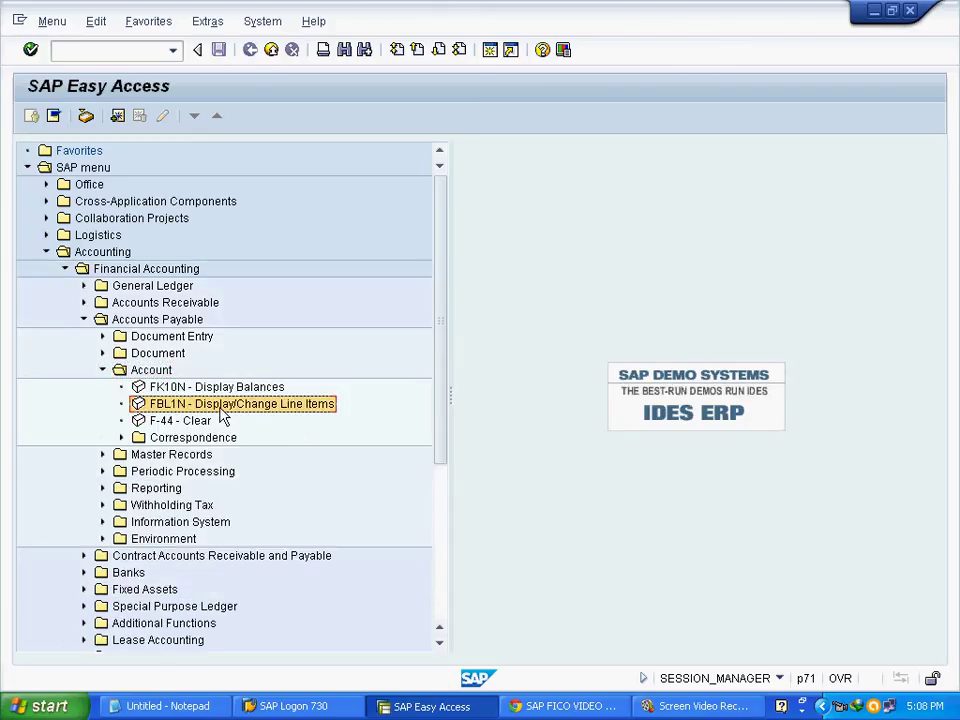
double_click(333, 407)
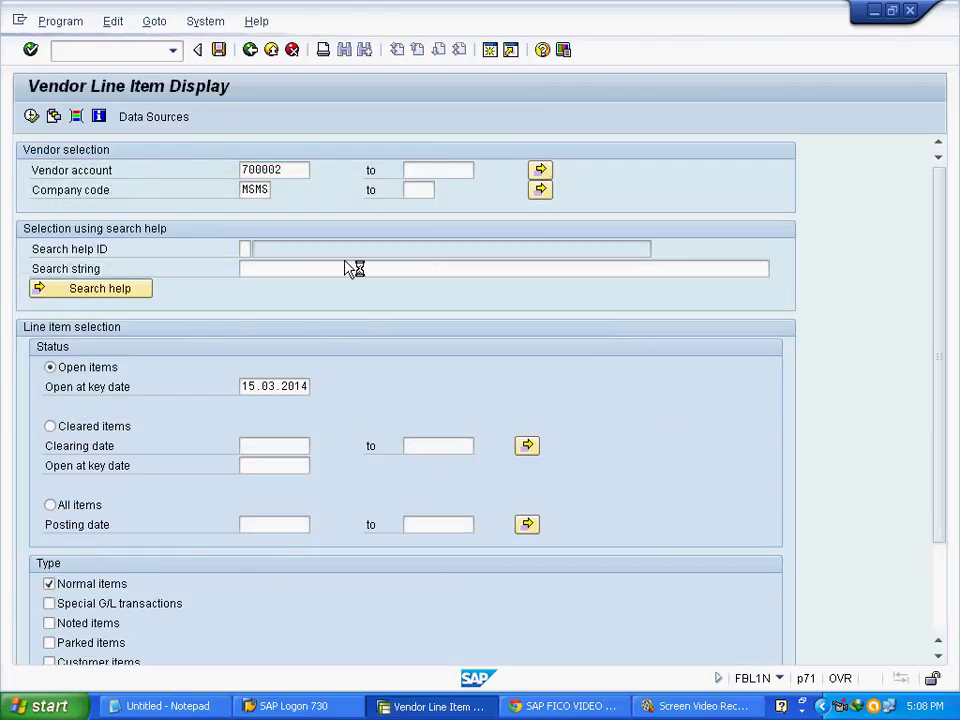
Look up the vendors of company code MSMS and select Muthoot Fin Corp as the vendor account.
key(F4)
click(727, 616)
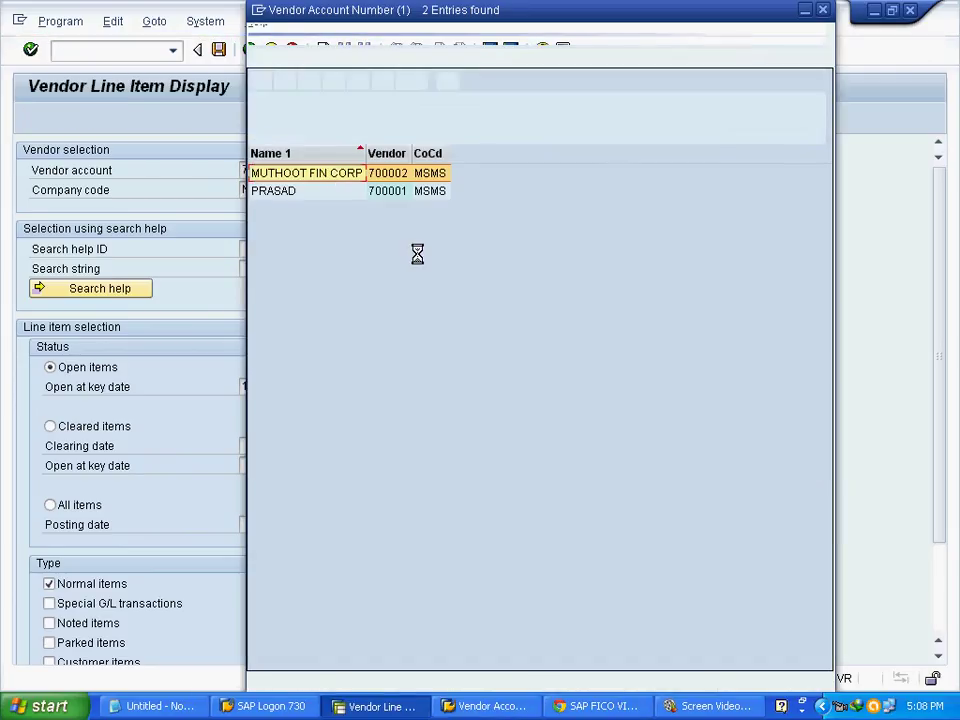
click(398, 192)
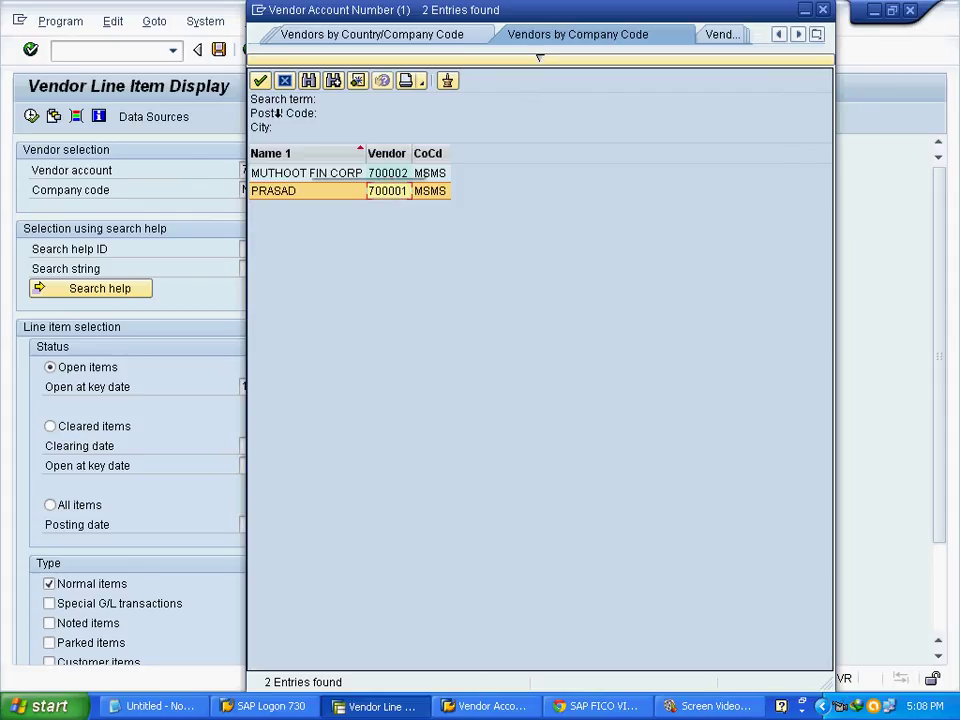
click(259, 80)
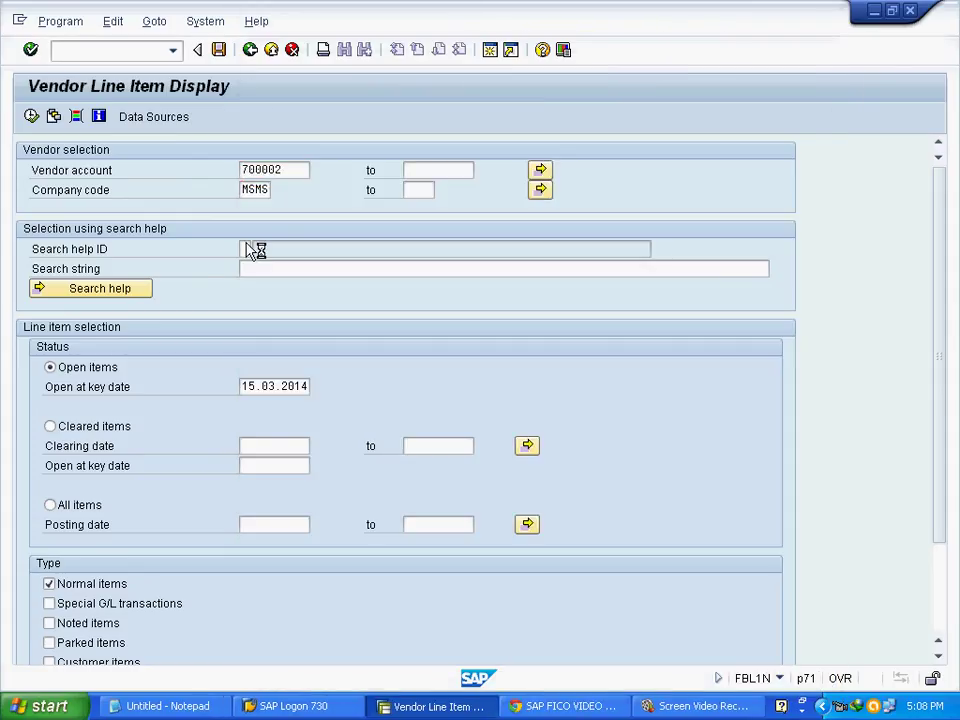
Try to list the entered vendor account's open items in company code MSMS at key date 15.03.2014.
click(244, 387)
click(71, 377)
click(279, 388)
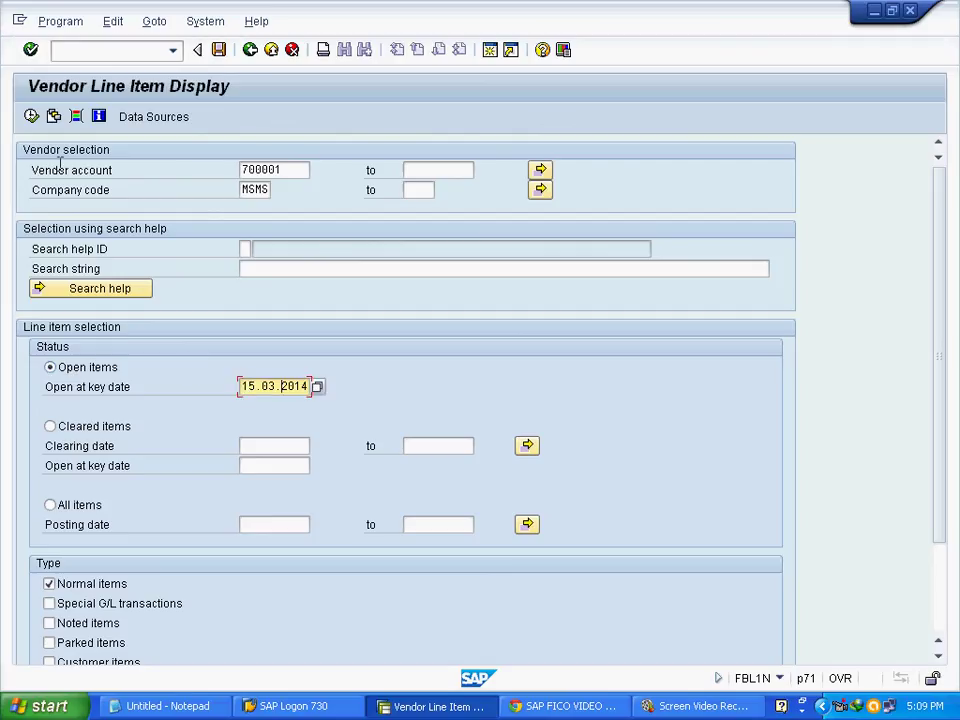
click(31, 117)
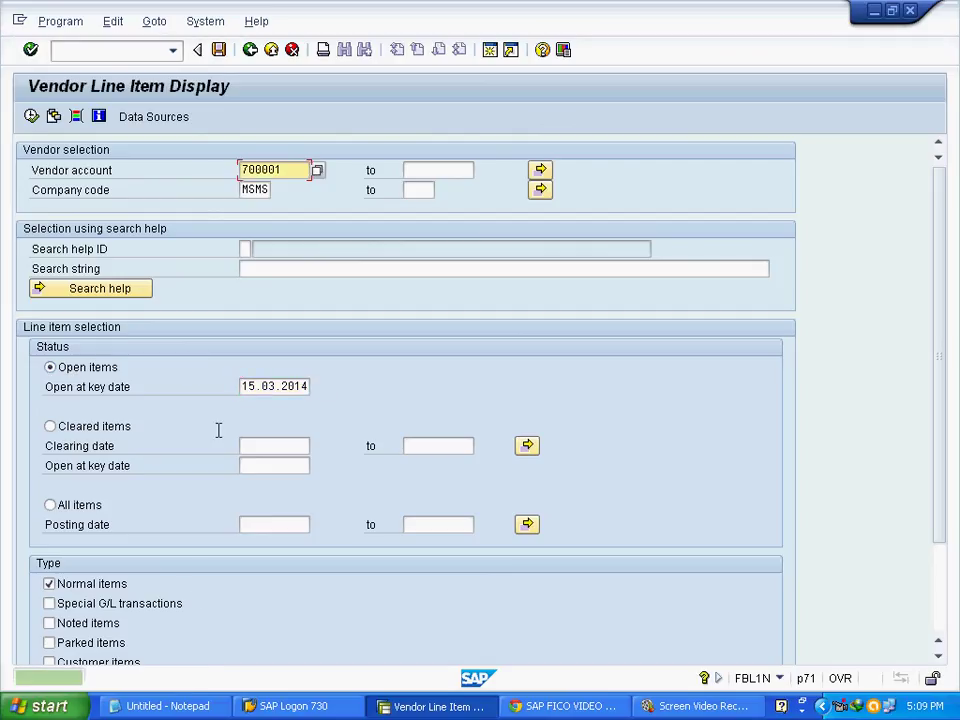
Select Muthoot Fin Corp from the MSMS vendor search and list its open items at key date 15.03.2014.
click(321, 180)
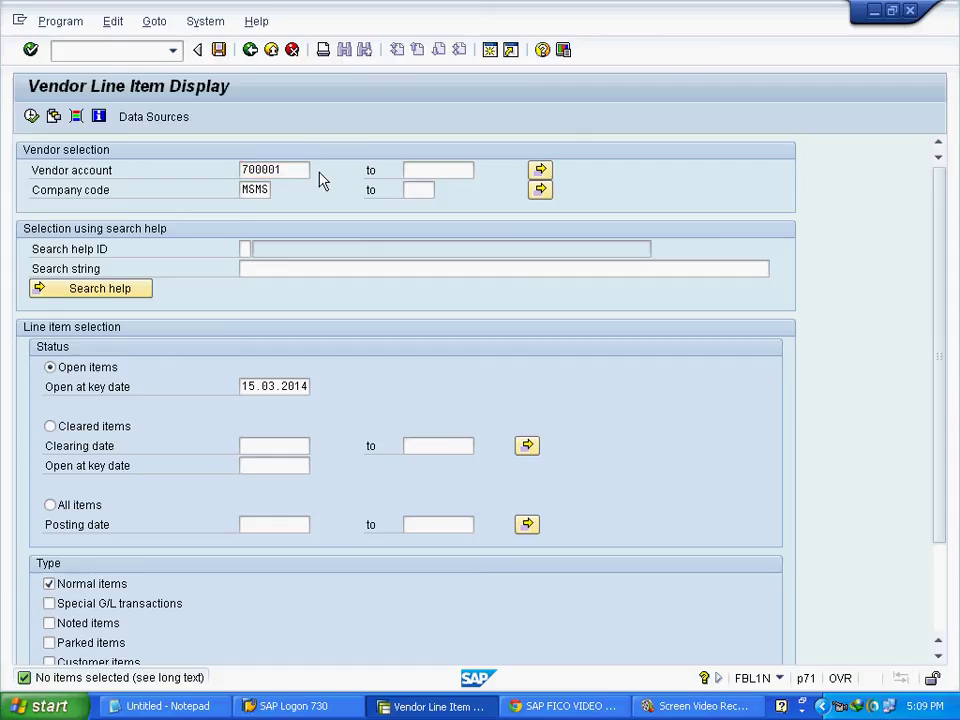
key(F4)
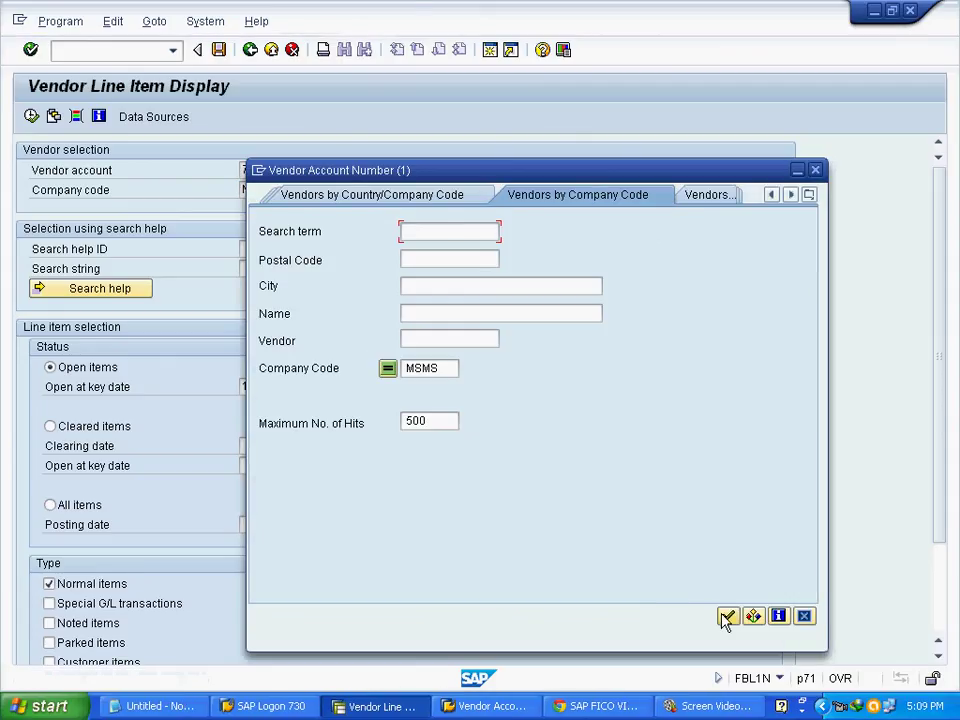
click(727, 616)
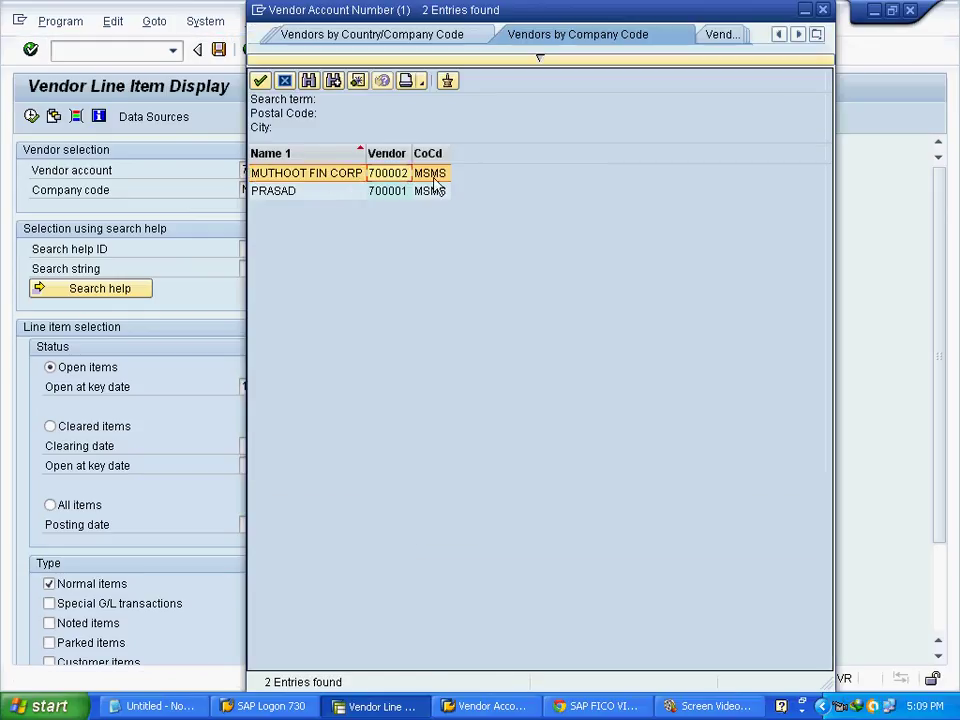
double_click(434, 176)
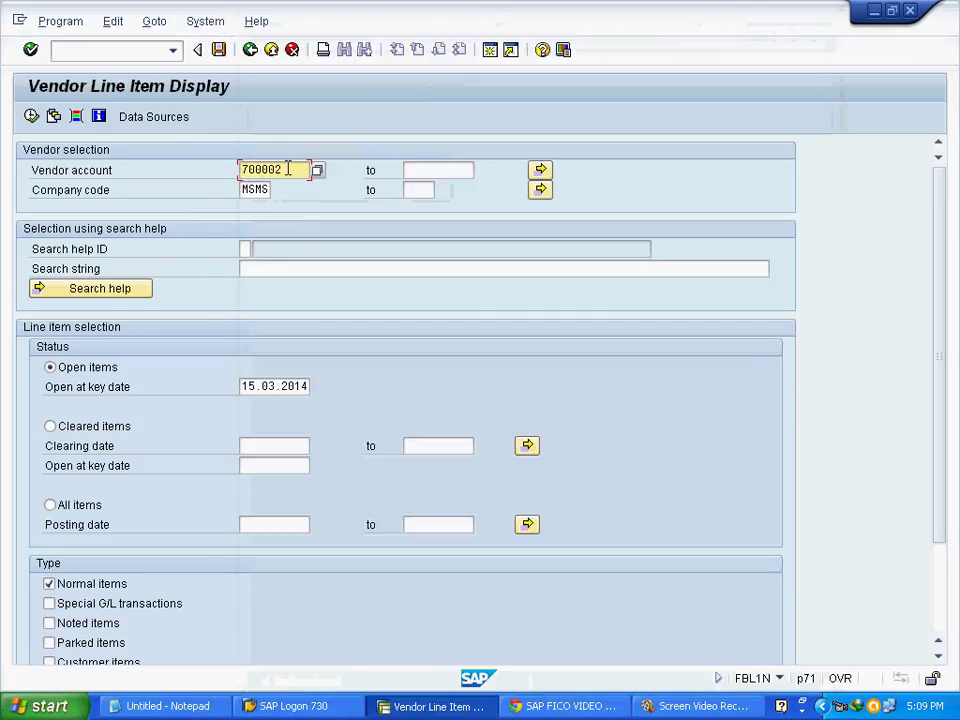
click(253, 189)
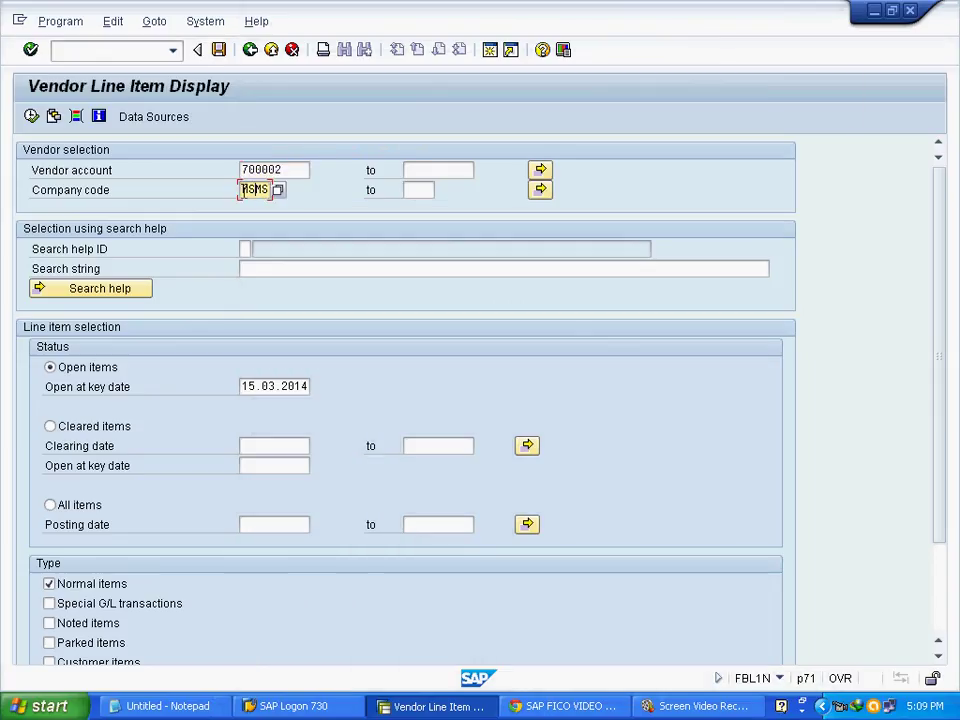
click(292, 387)
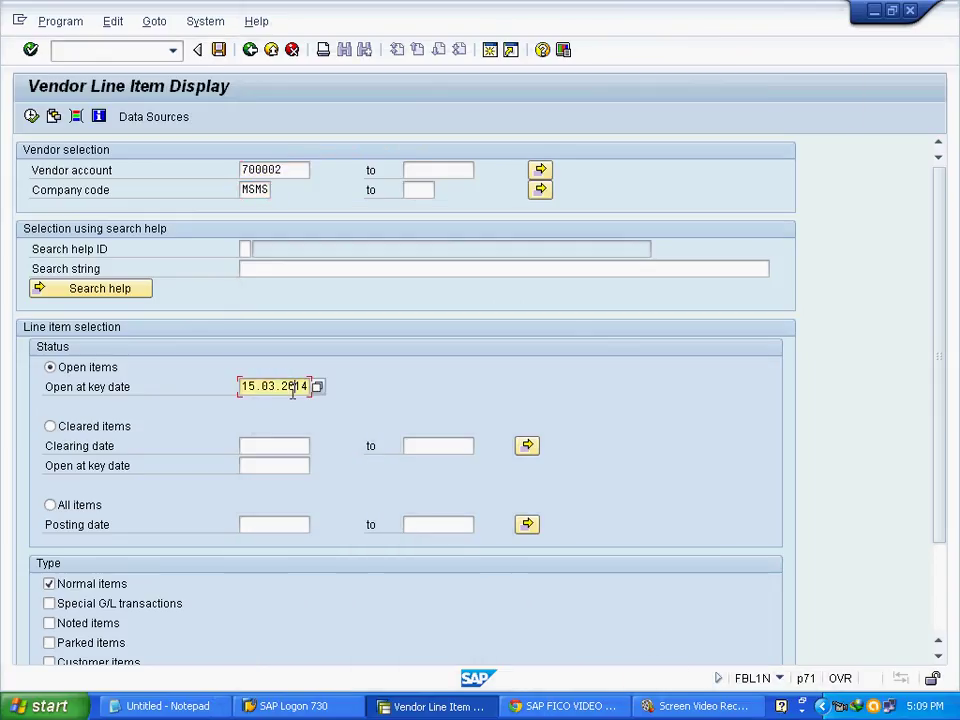
click(31, 117)
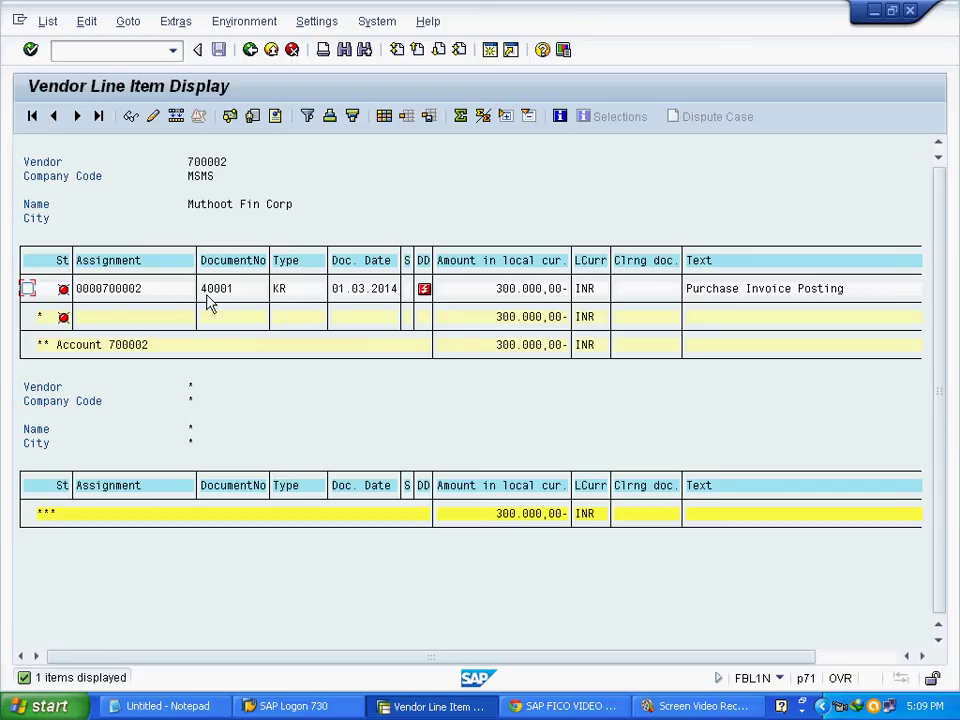
Return to the selection screen, set the open-item key date to 01.03.2014 and list the vendor's items.
click(250, 52)
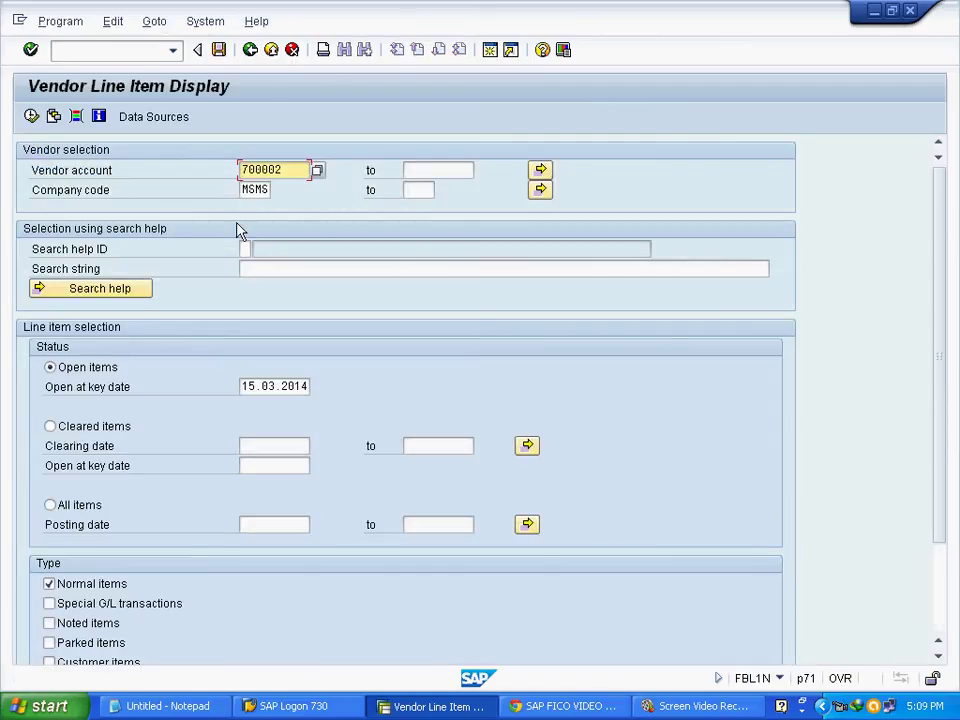
click(241, 385)
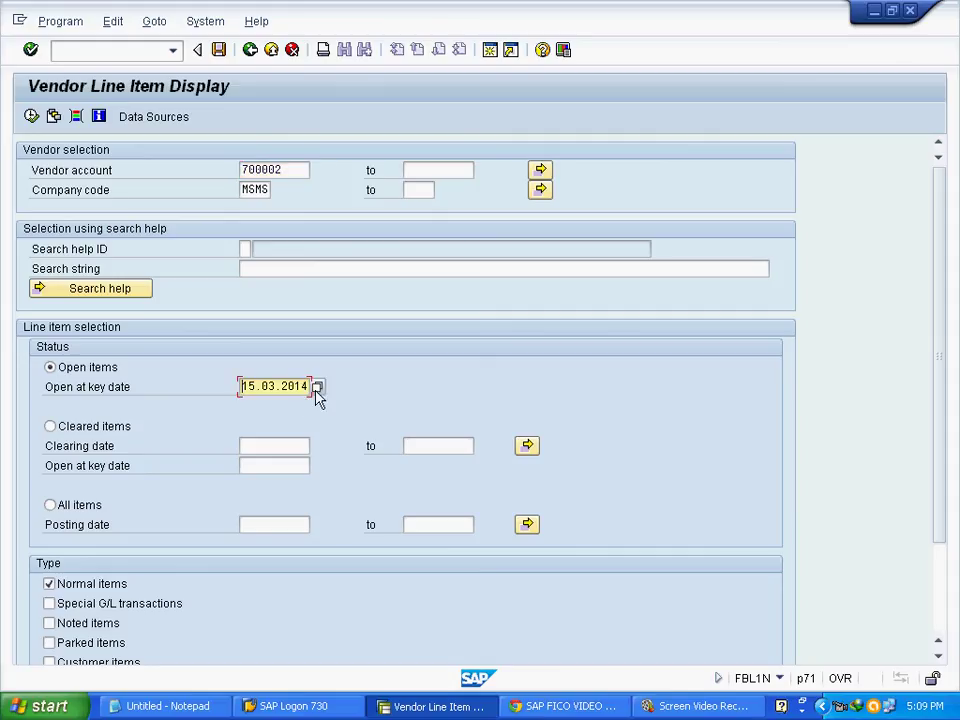
click(317, 387)
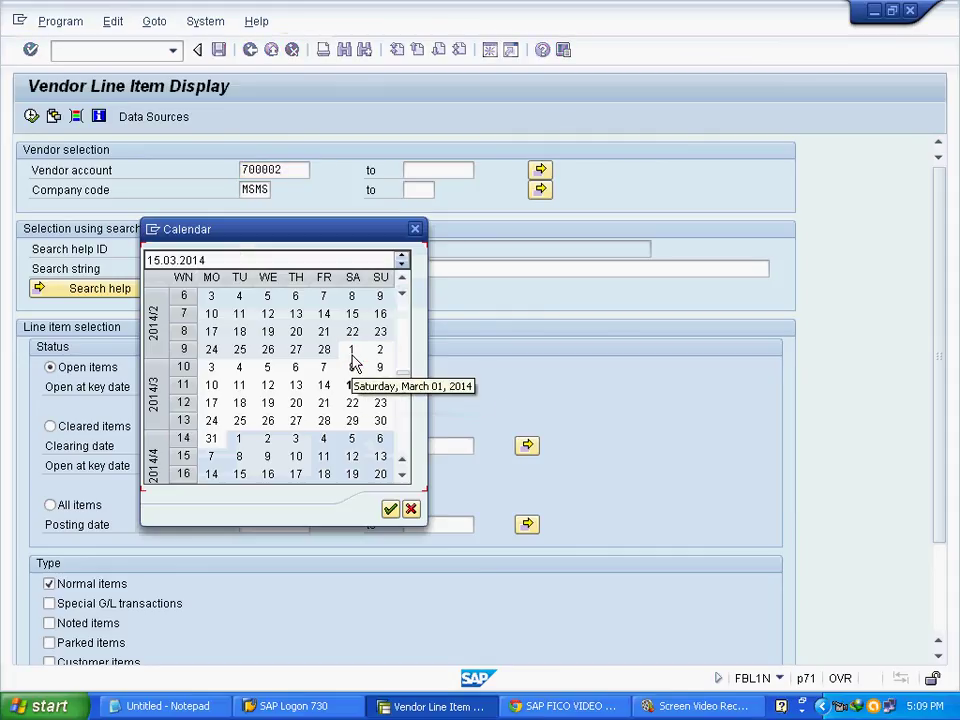
double_click(352, 356)
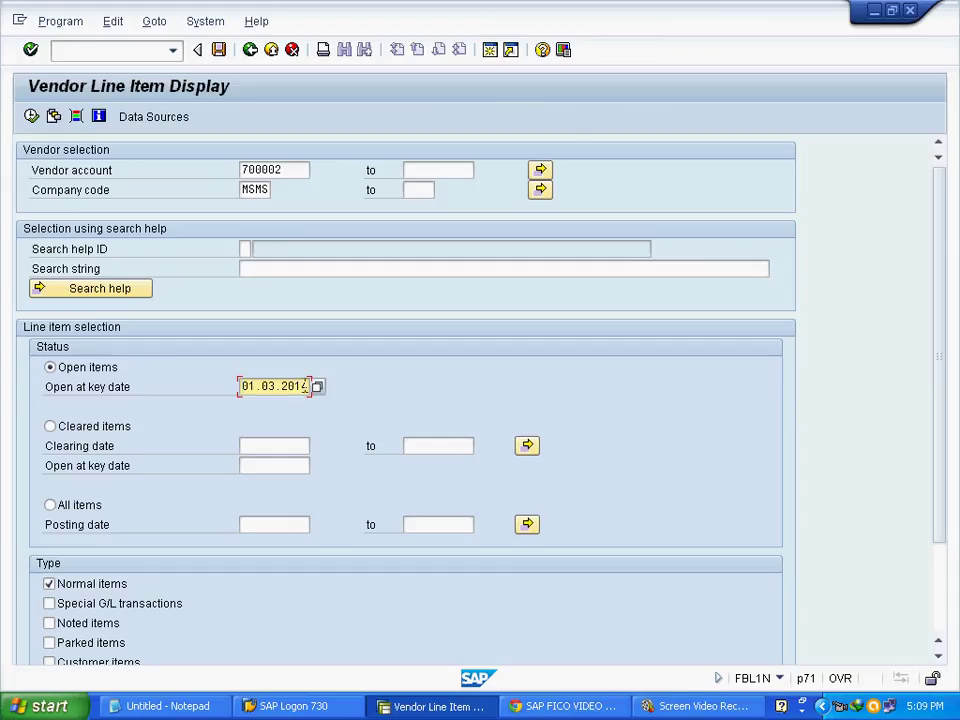
click(31, 116)
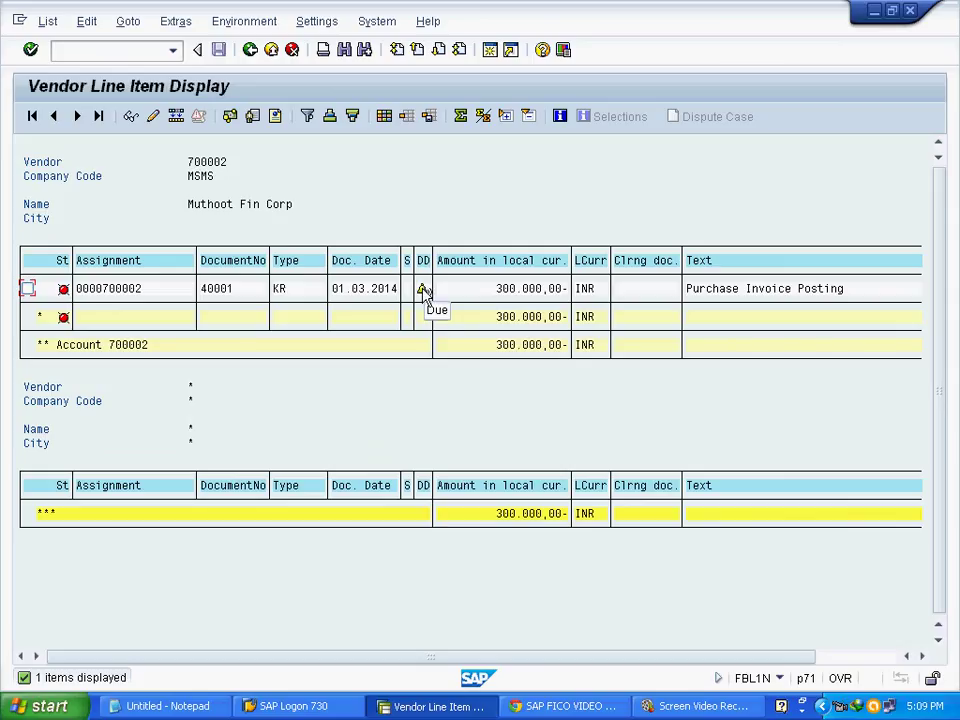
Go back to the selection, set the open-item key date to 15.03.2014 and display the line items again.
click(251, 55)
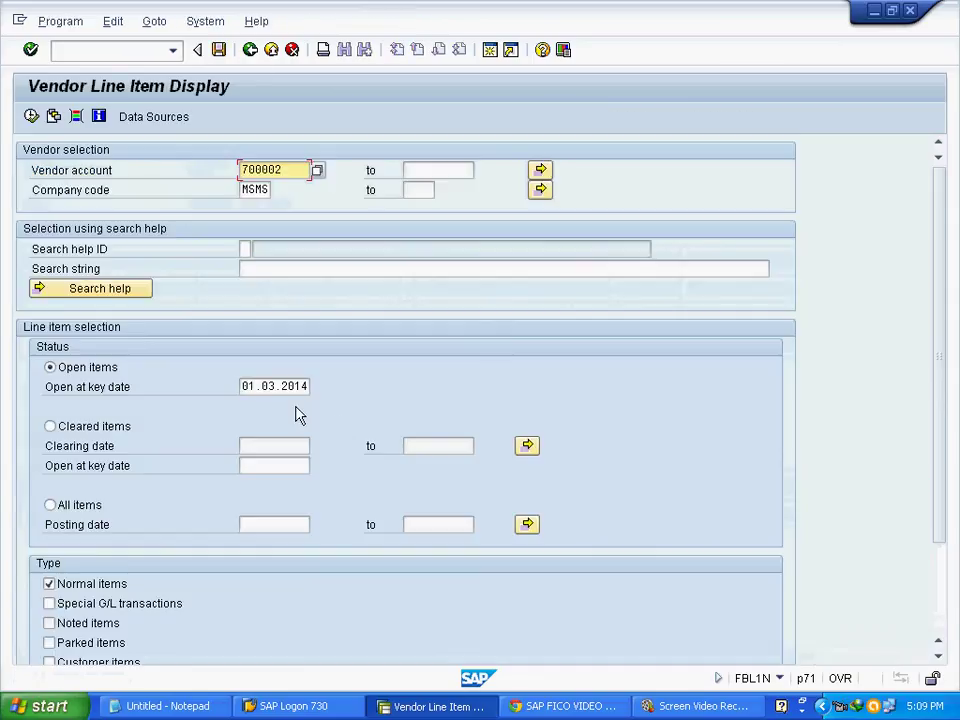
click(252, 386)
click(317, 387)
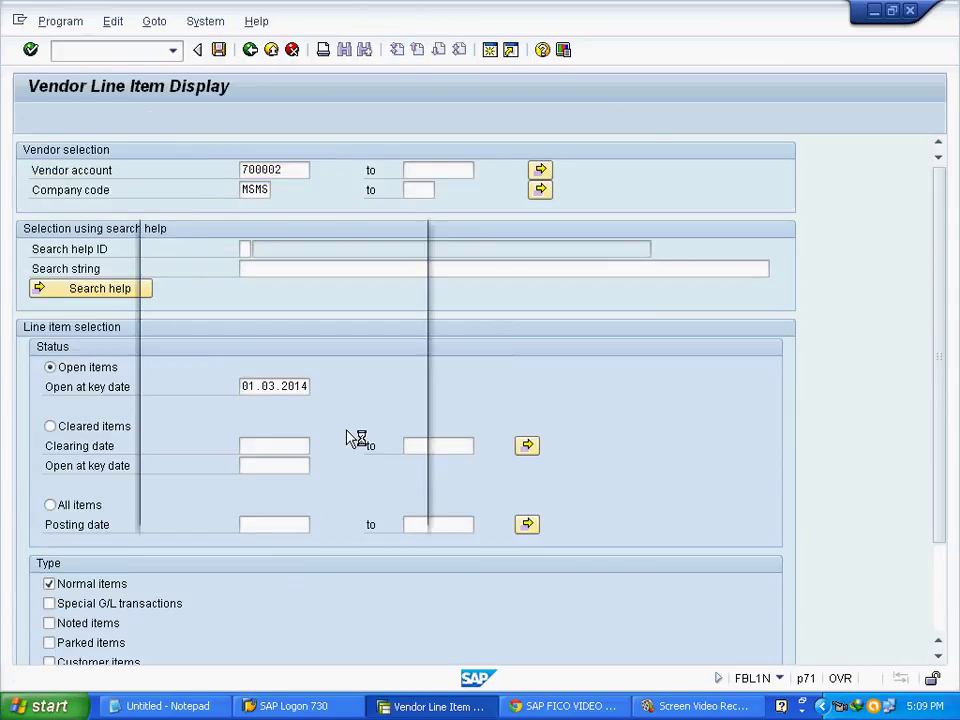
double_click(350, 420)
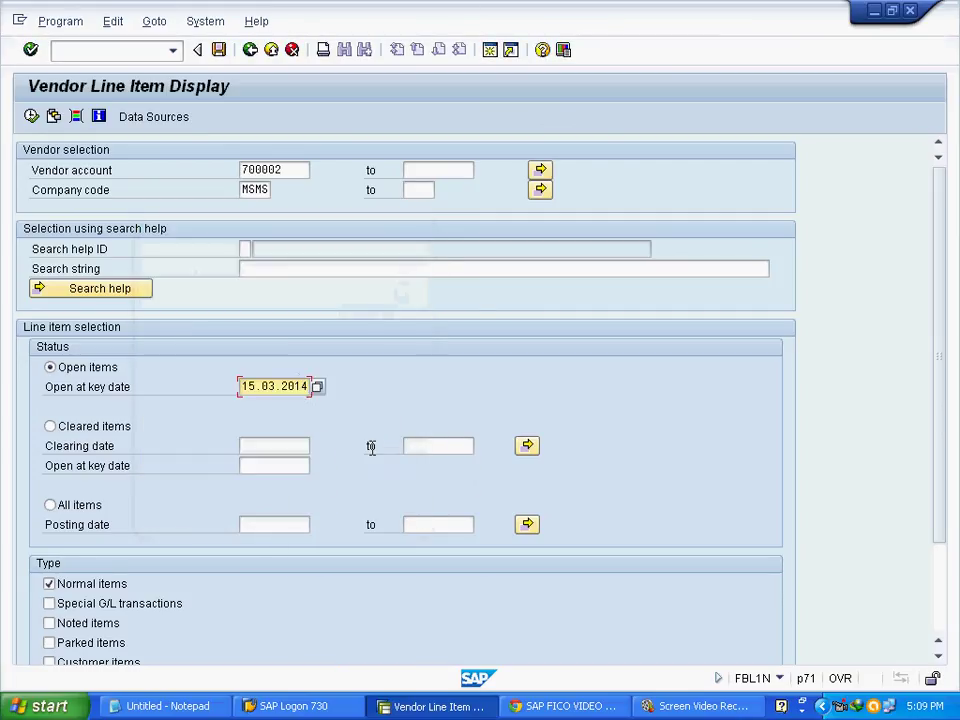
click(31, 117)
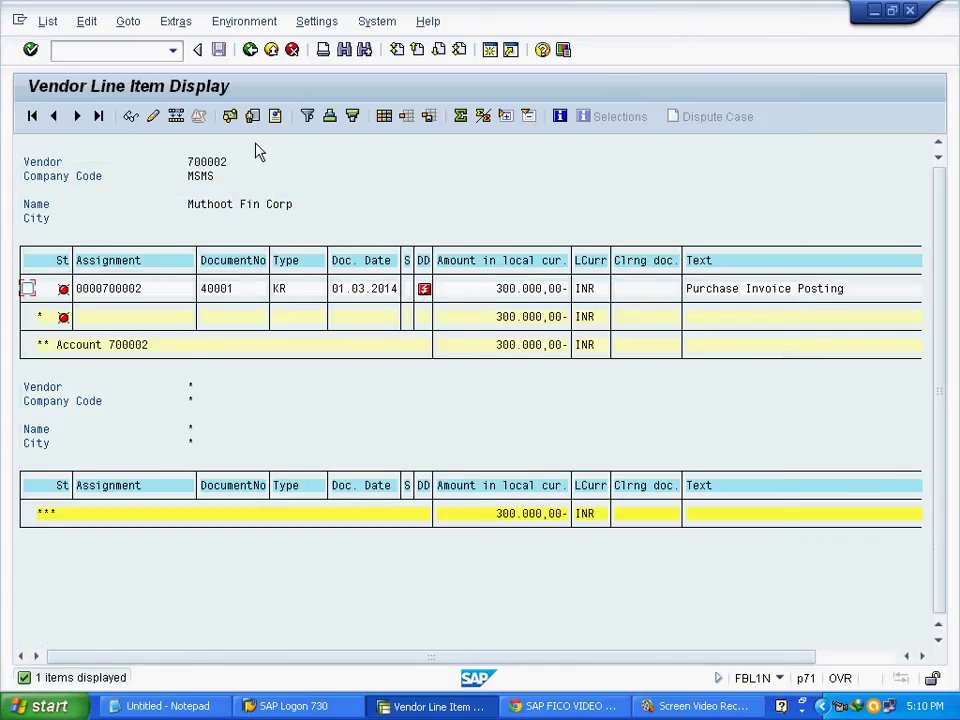
Check the Notepad list for the transaction code for defining customer and vendor tolerances, and return to the SAP line item display.
click(208, 705)
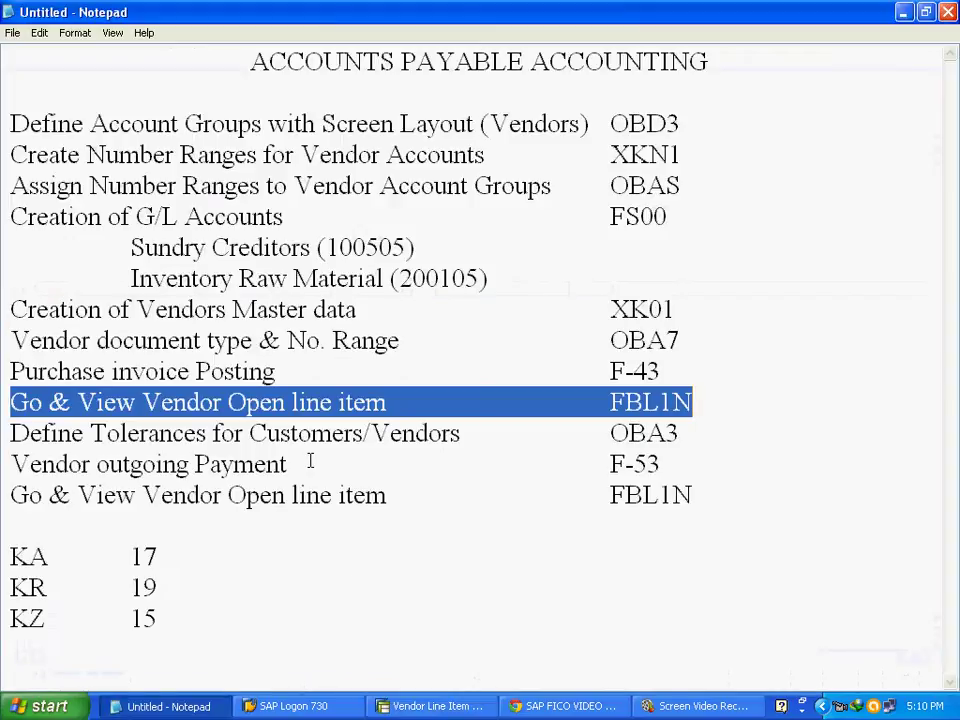
click(694, 432)
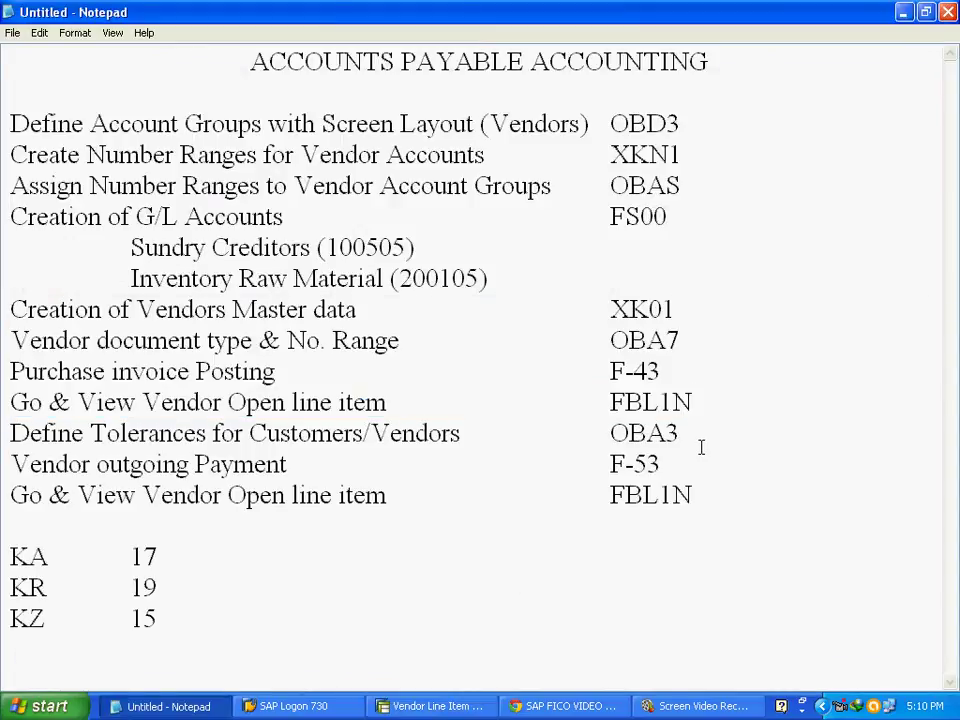
drag(699, 438, 4, 433)
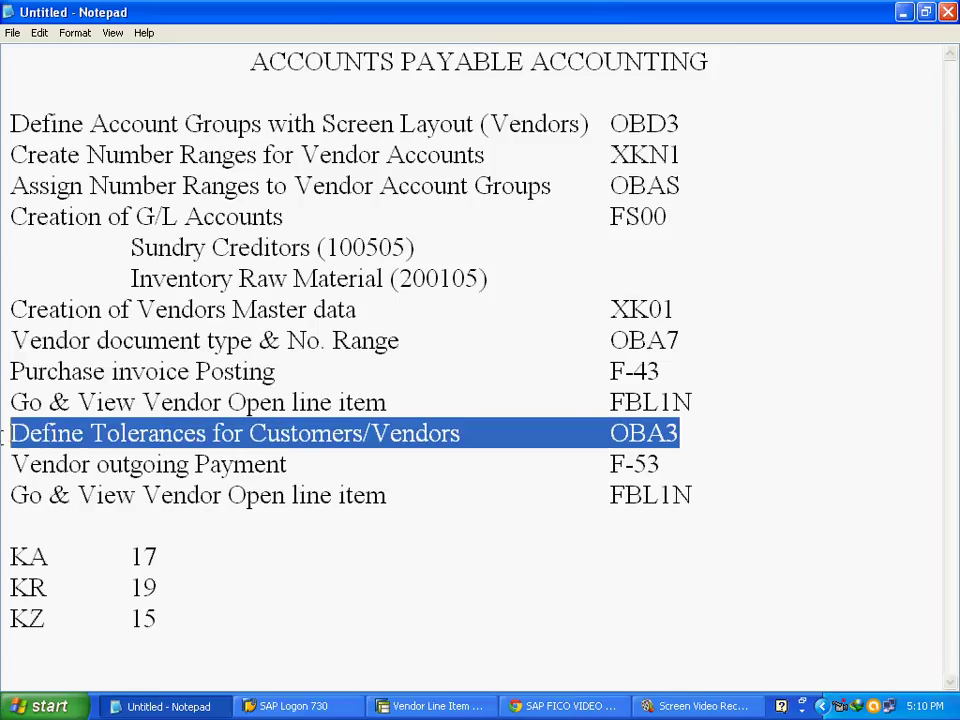
click(691, 437)
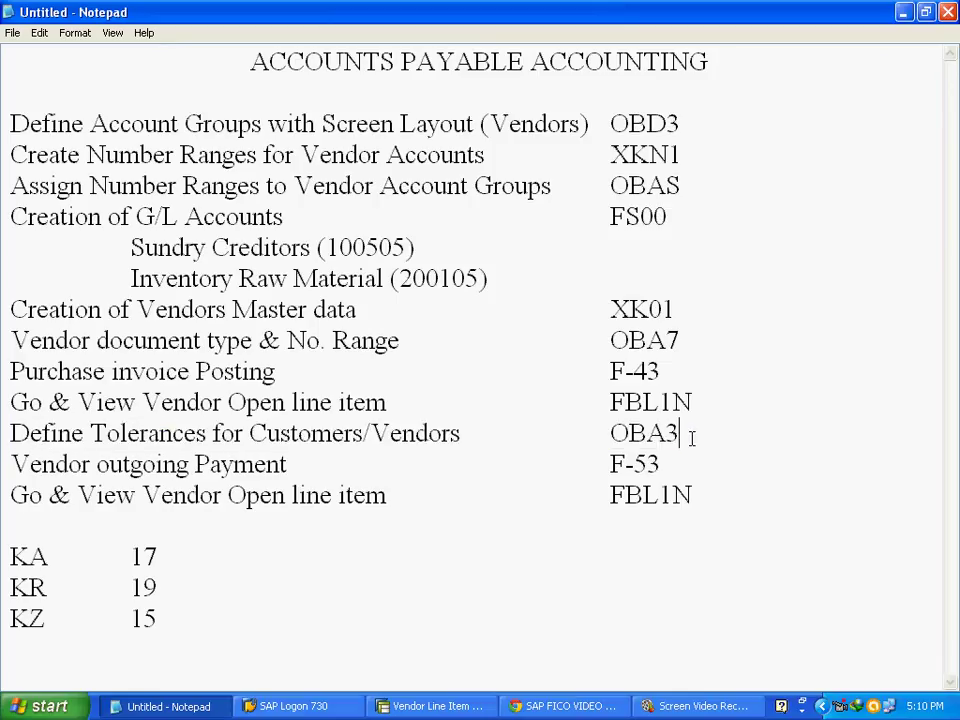
click(437, 706)
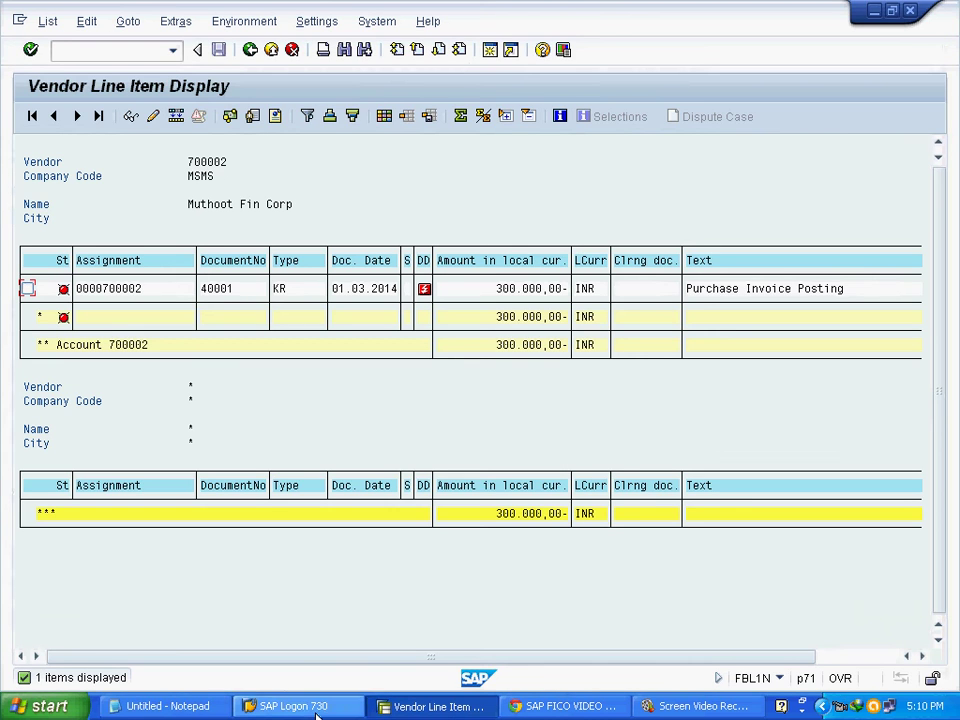
Switch to Notepad and delete the KA, KR and KZ document type lines below the transaction list.
click(208, 707)
drag(234, 641, 3, 555)
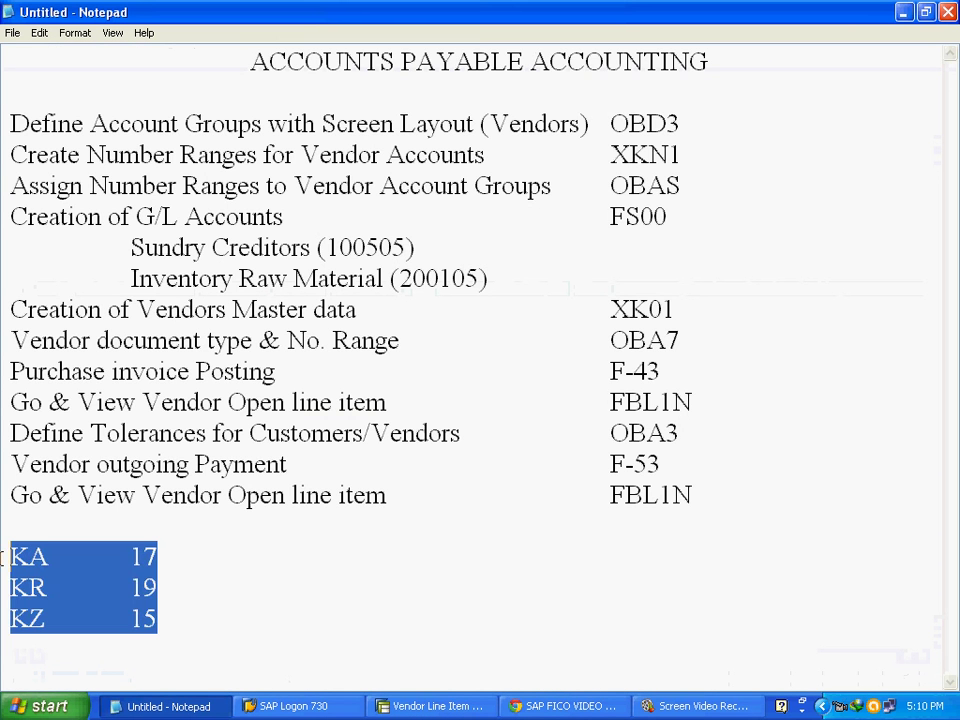
key(Delete)
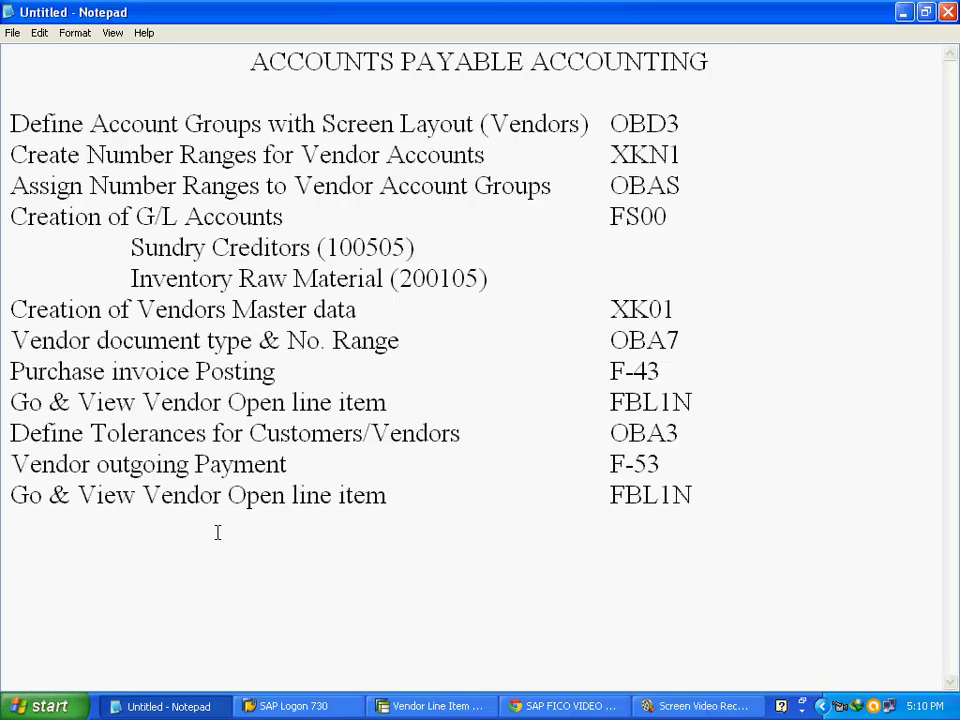
Write the note "Tolerance for customer/vendor this is Outstaning clearing purpose." below the transaction list.
text(Tolerance )
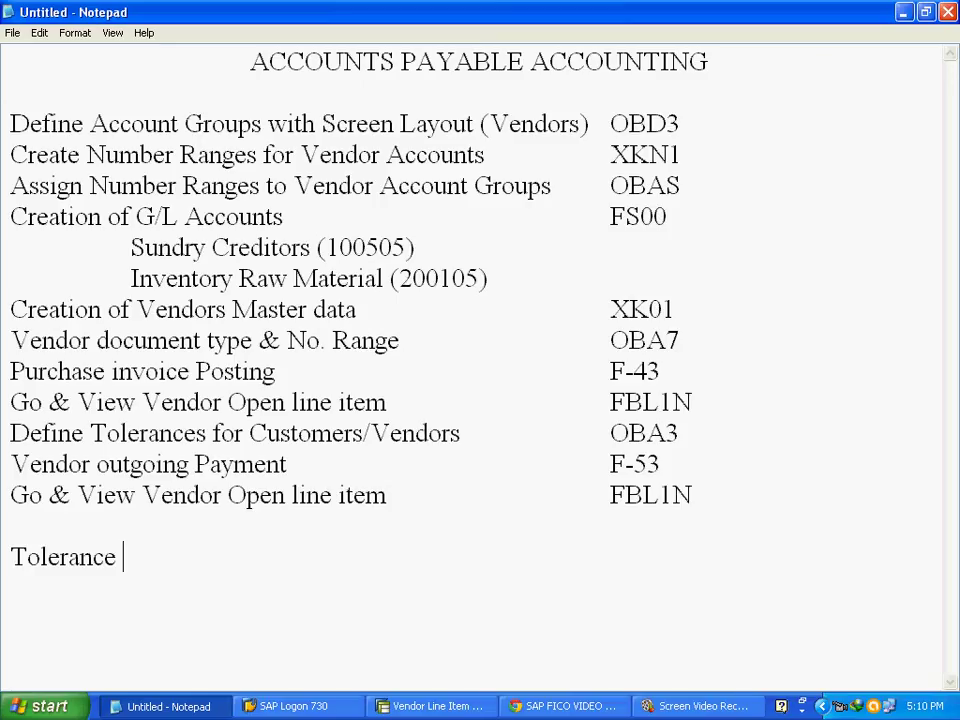
text(means)
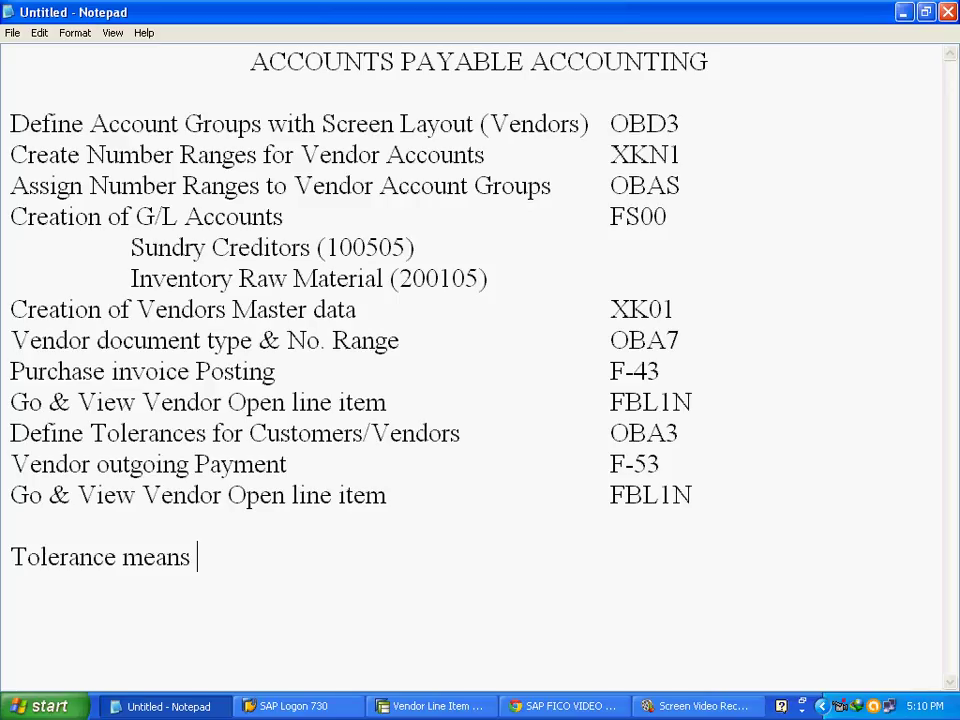
key(ctrl+shift+Left)
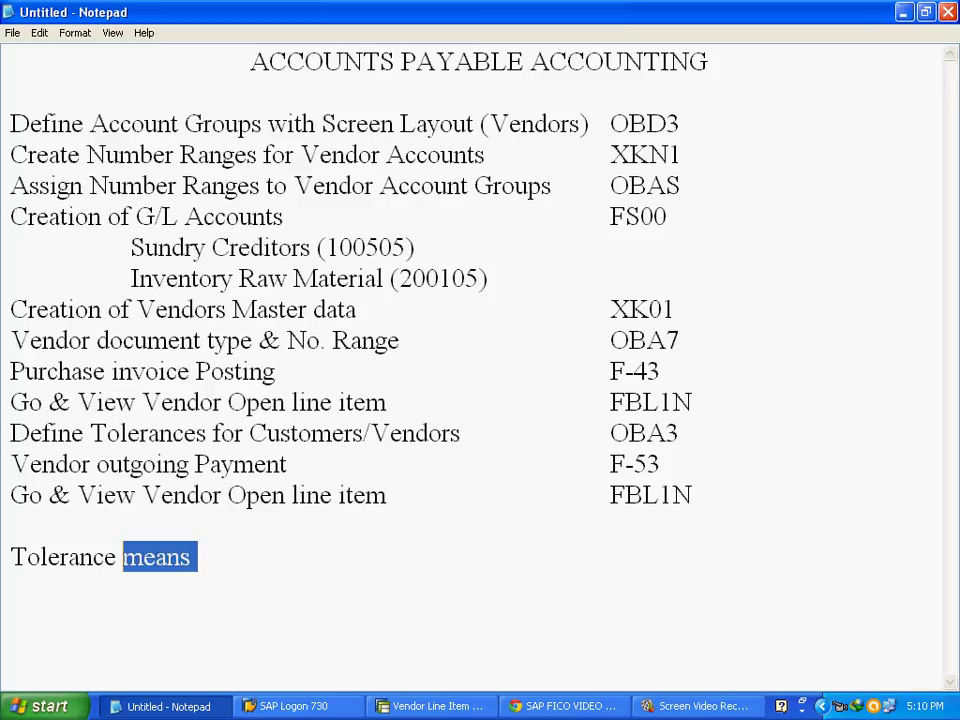
key(BackSpace)
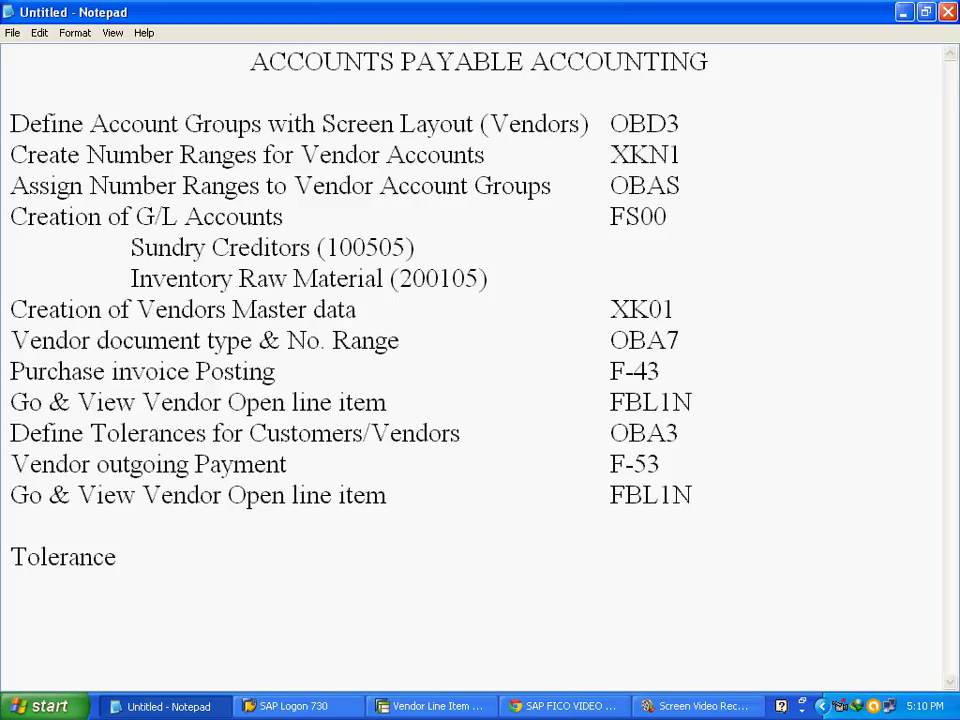
text(fior)
key(BackSpace)
key(BackSpace)
text(or customer)
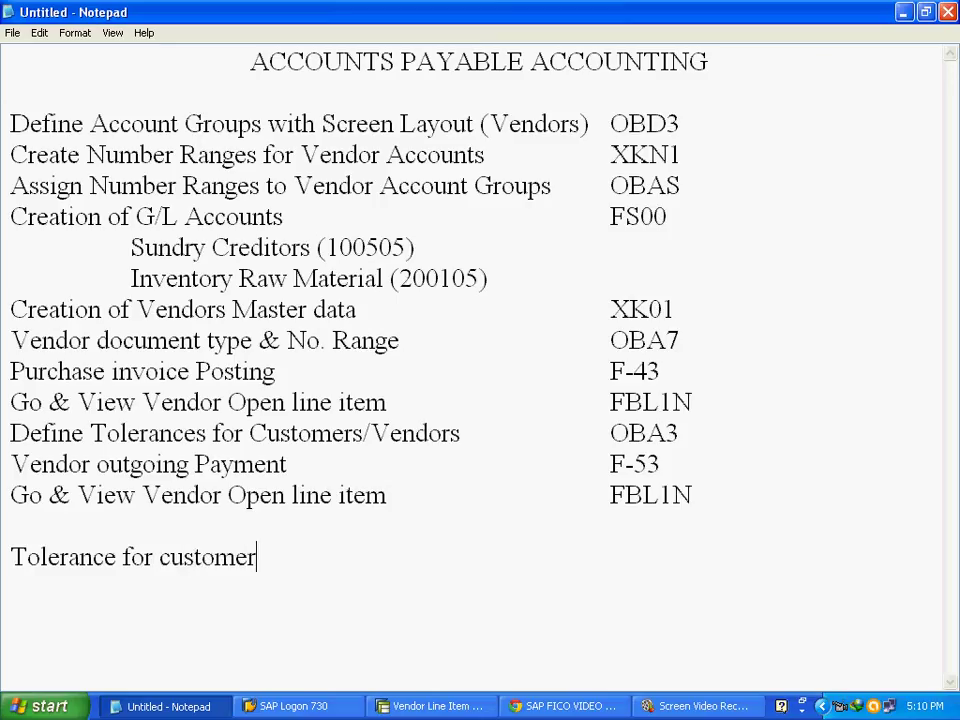
text(/vendor)
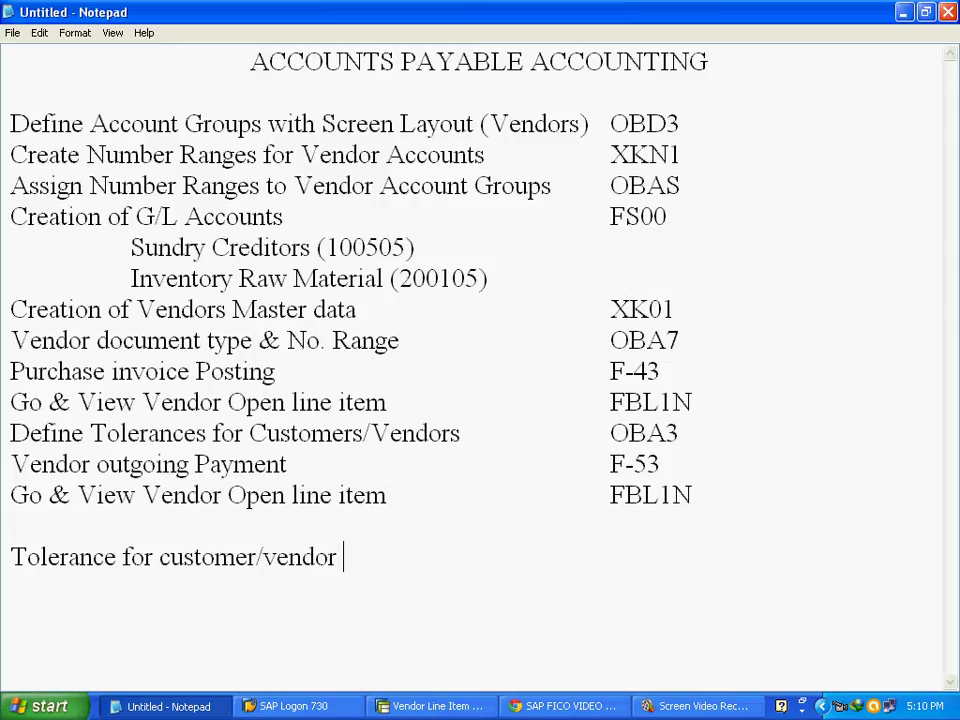
text( this is)
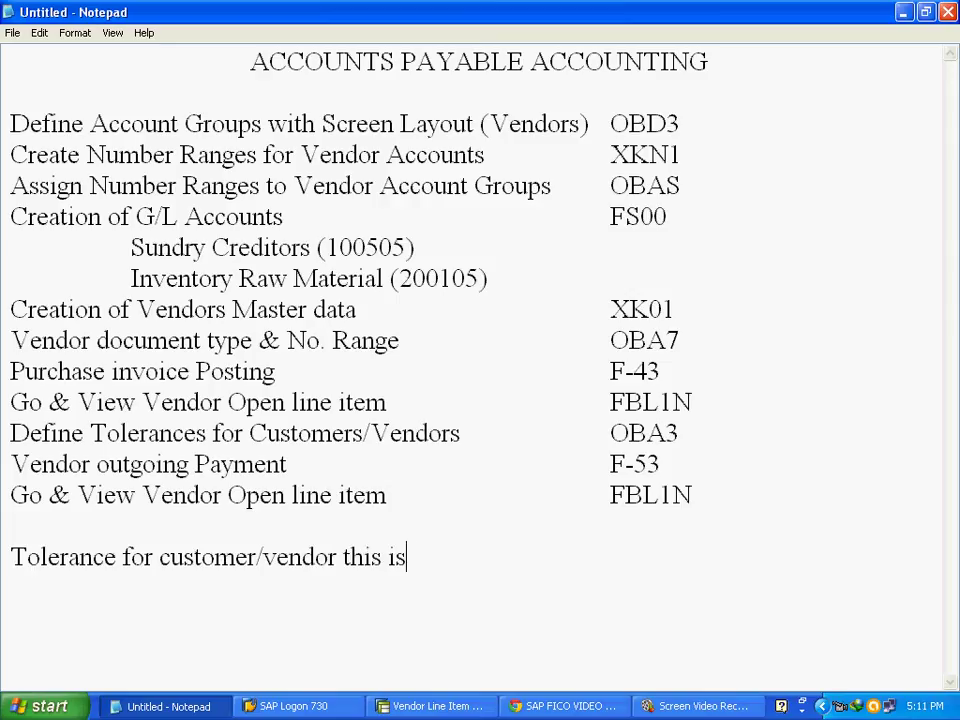
text( Outstanin)
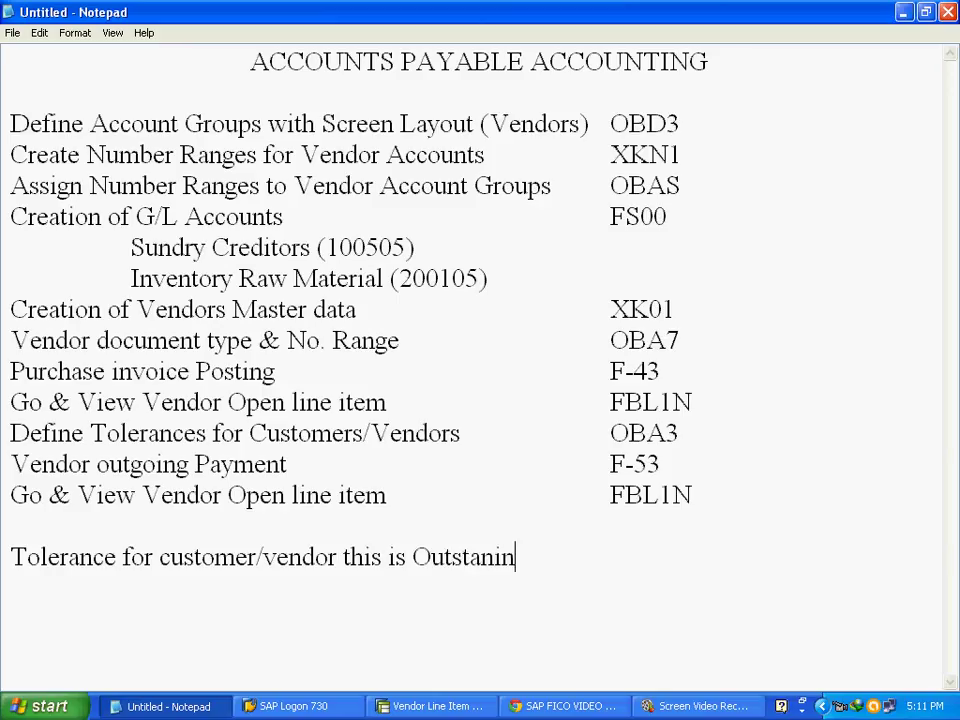
text(g clea)
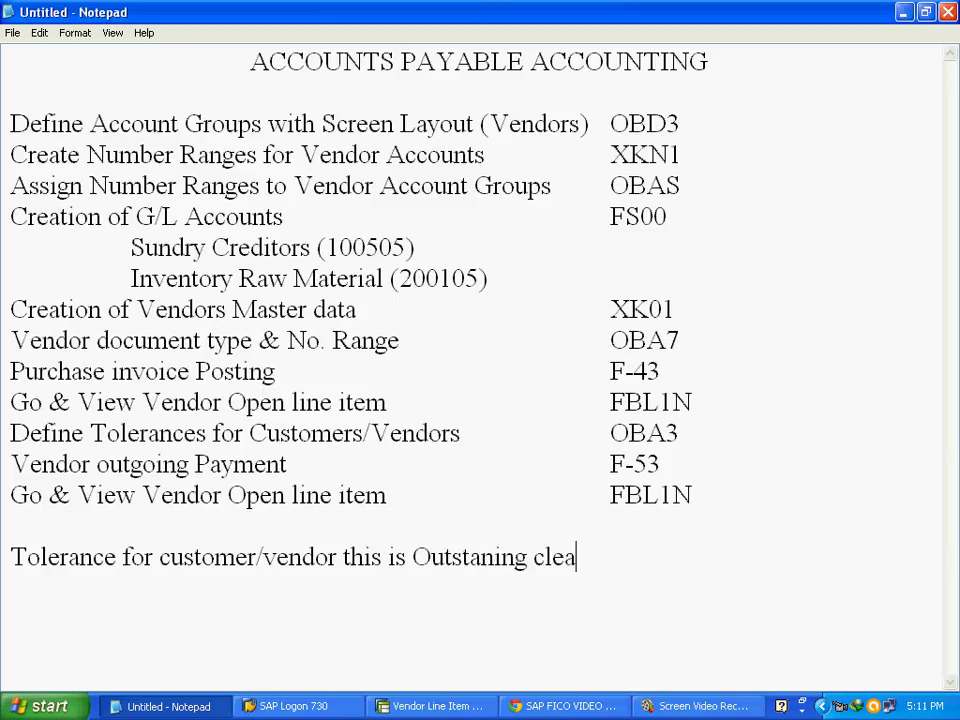
text(ring purpose)
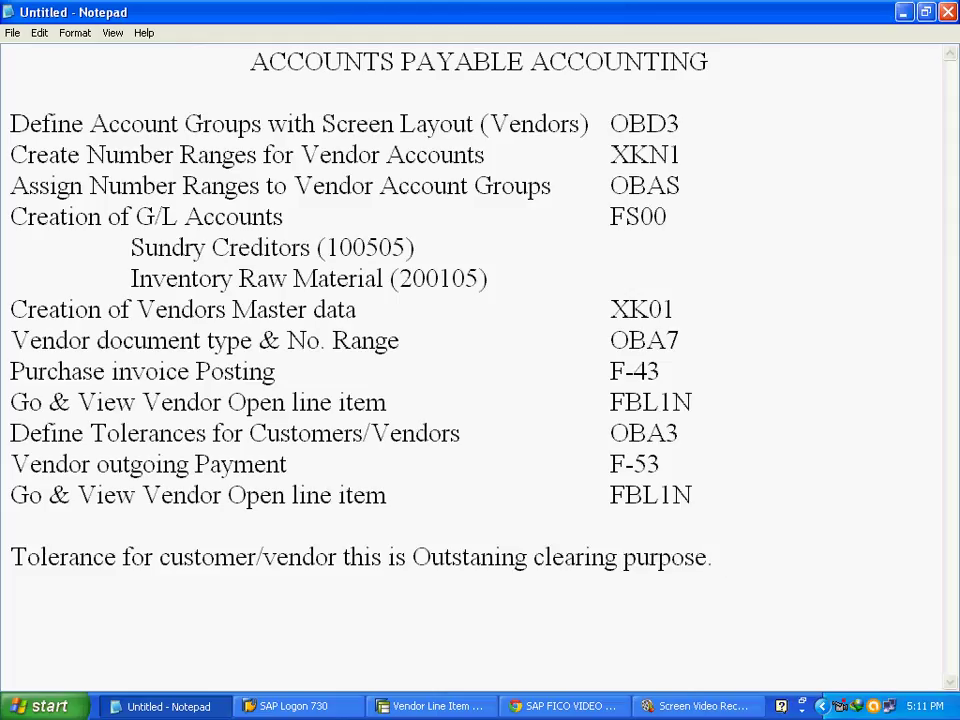
Extend the tolerance note with "we are using." and a second line, "this outstaning are customer & vendors.".
text(. we are )
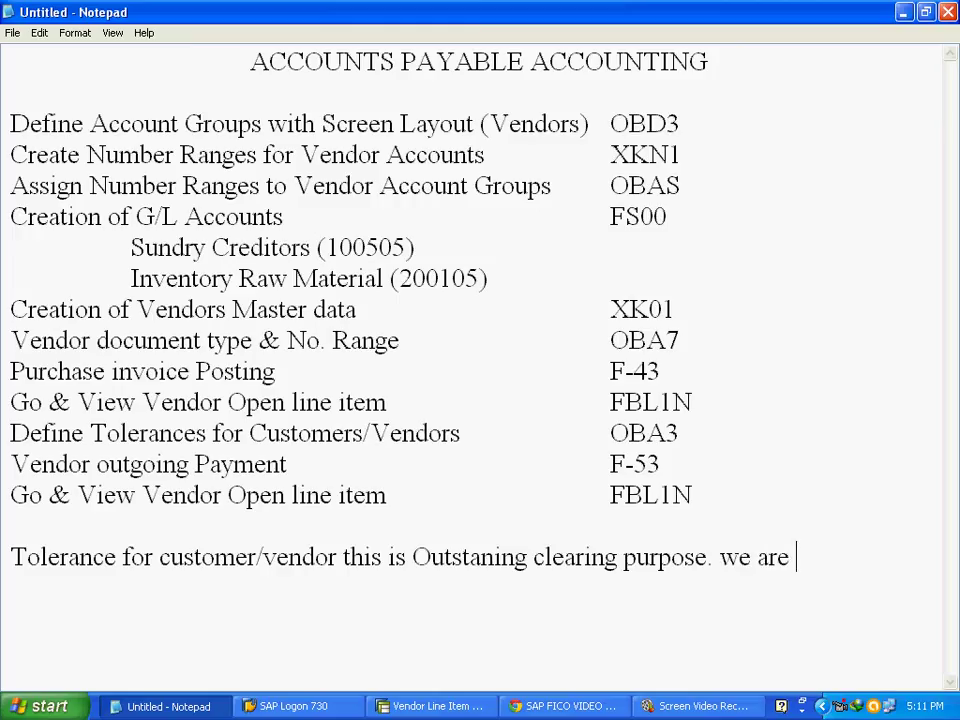
text(using.)
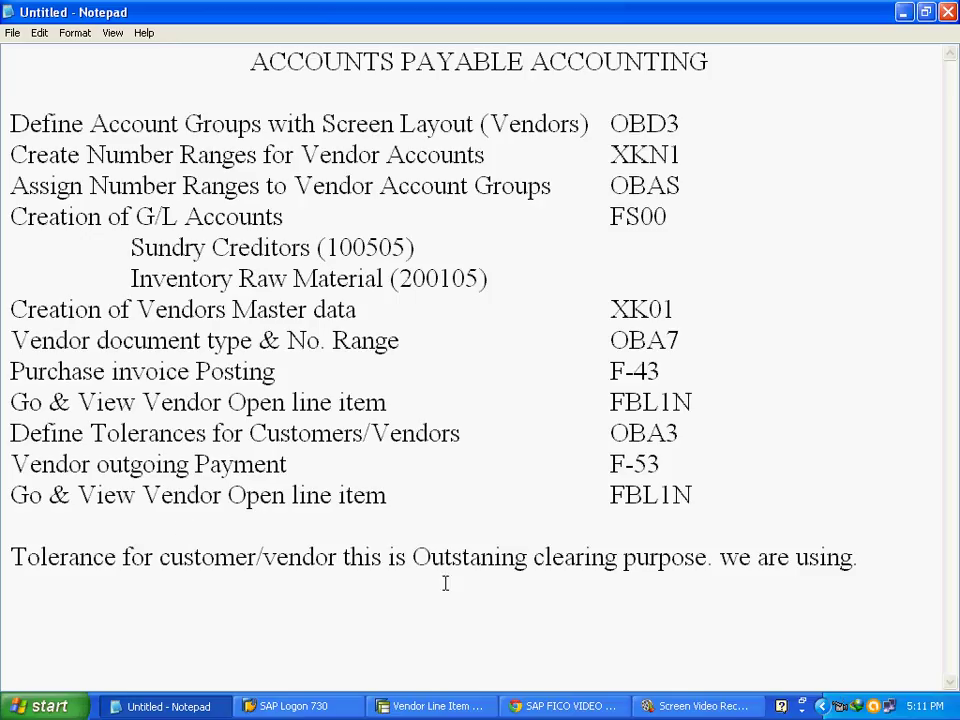
key(Return)
text(this out)
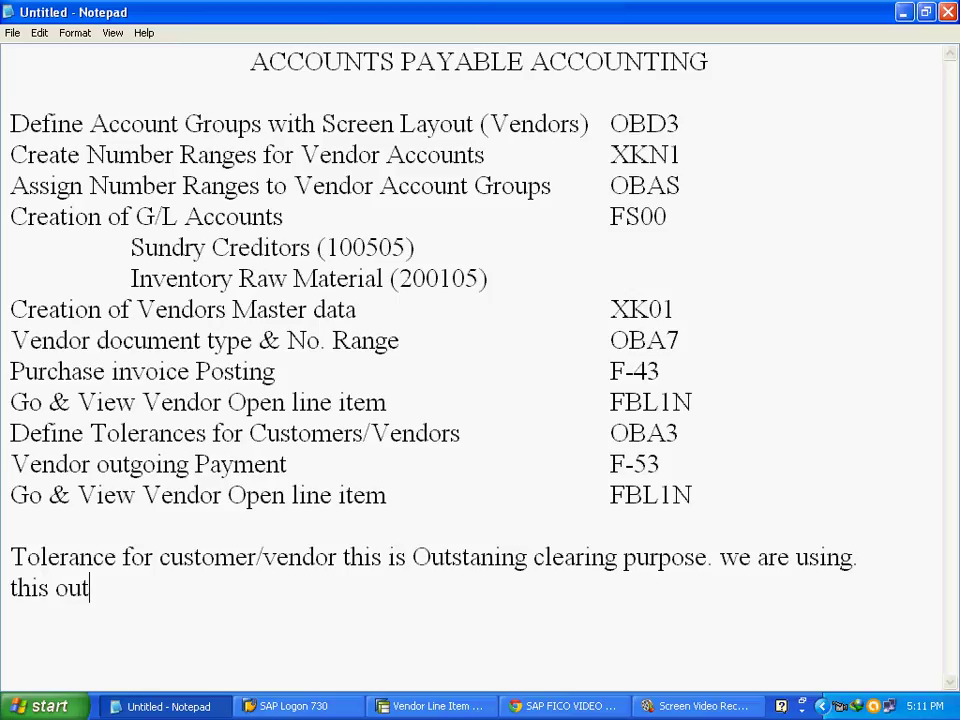
text(staning are)
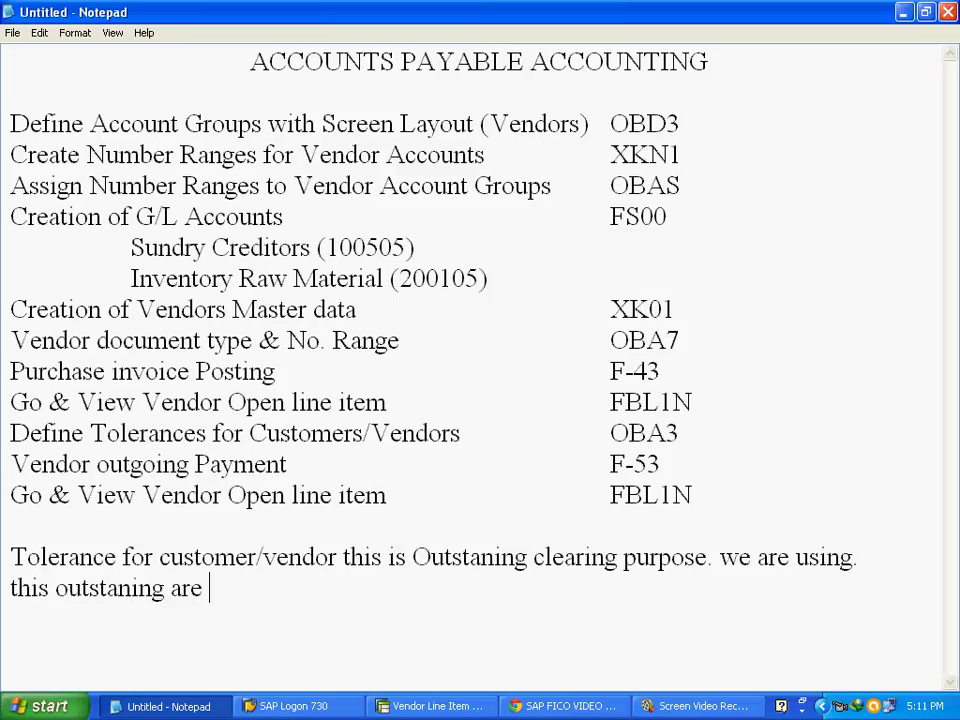
text( customer)
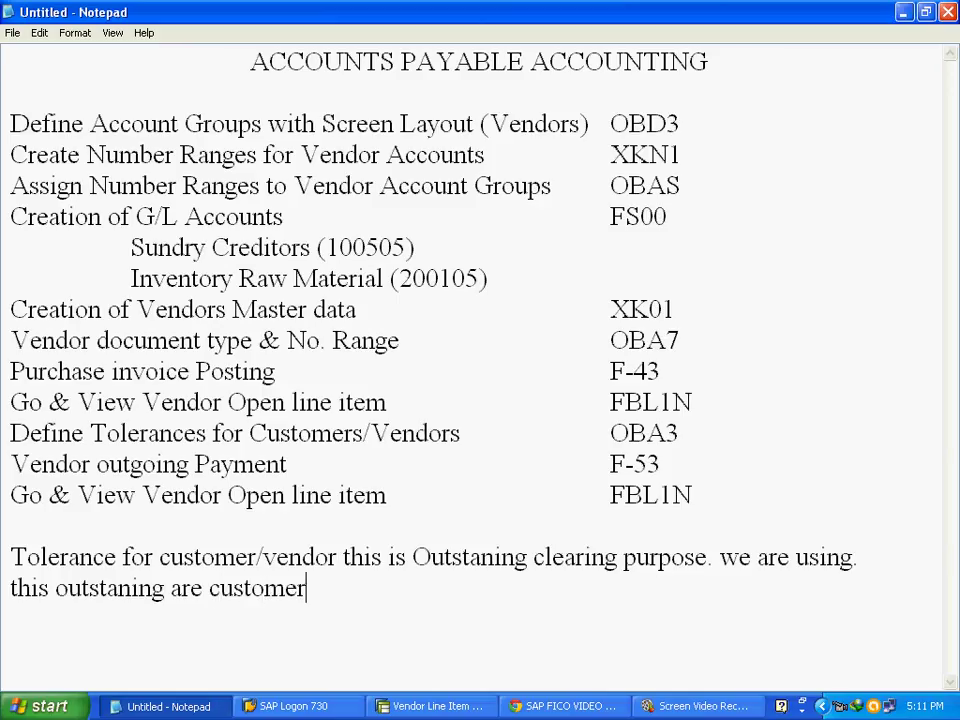
text( & vendors.)
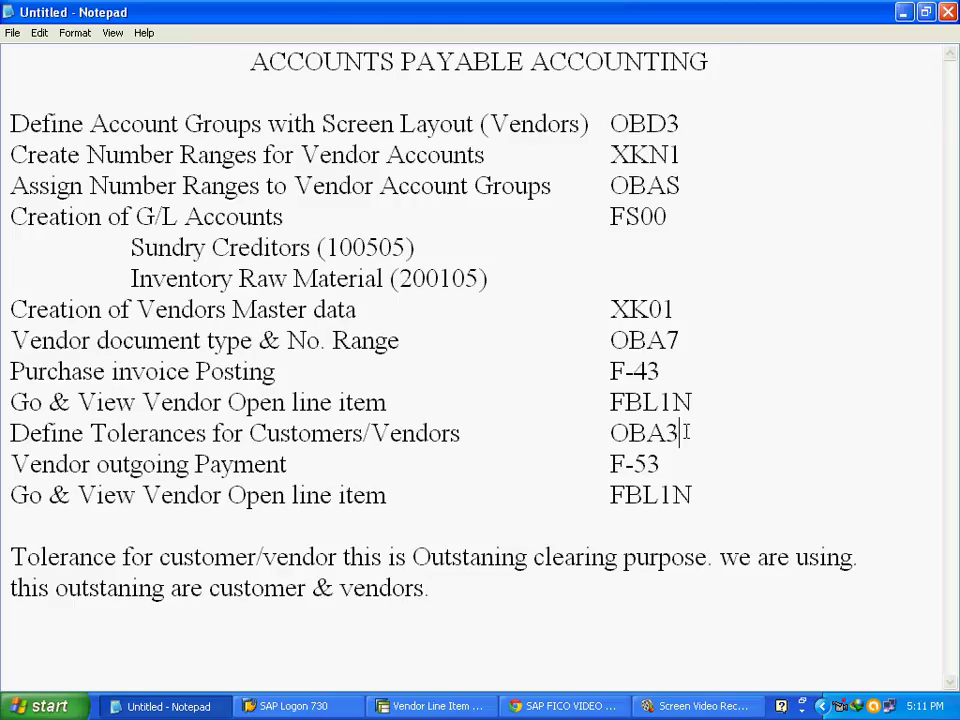
Highlight the OBA3 tolerances line in Notepad, then switch to SAP and open the reference IMG through transaction SPRO.
drag(692, 437, 10, 434)
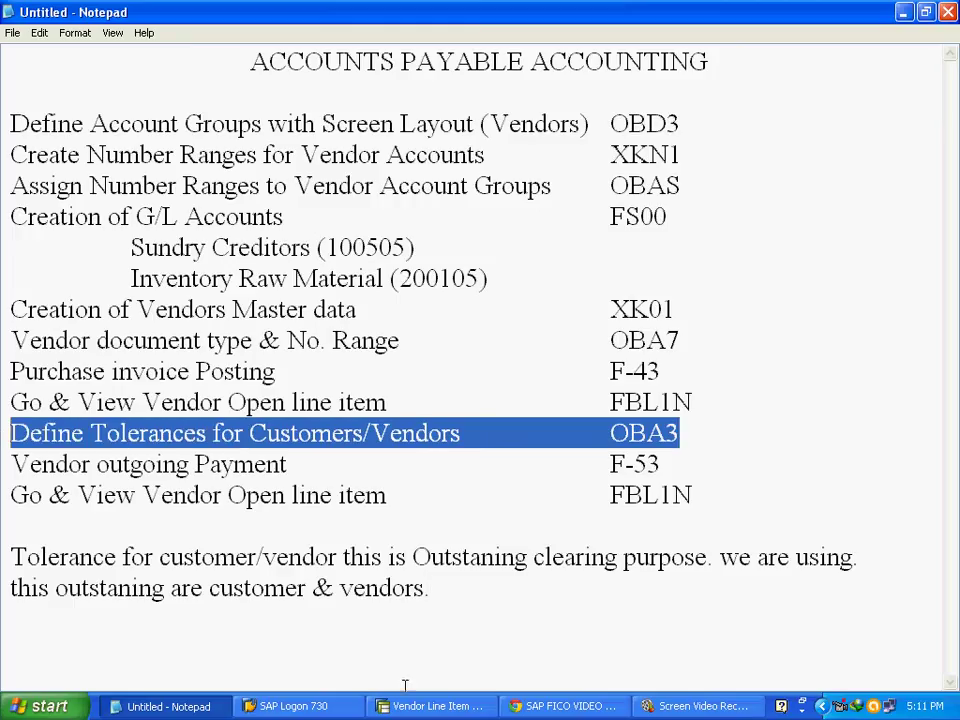
click(432, 706)
click(108, 52)
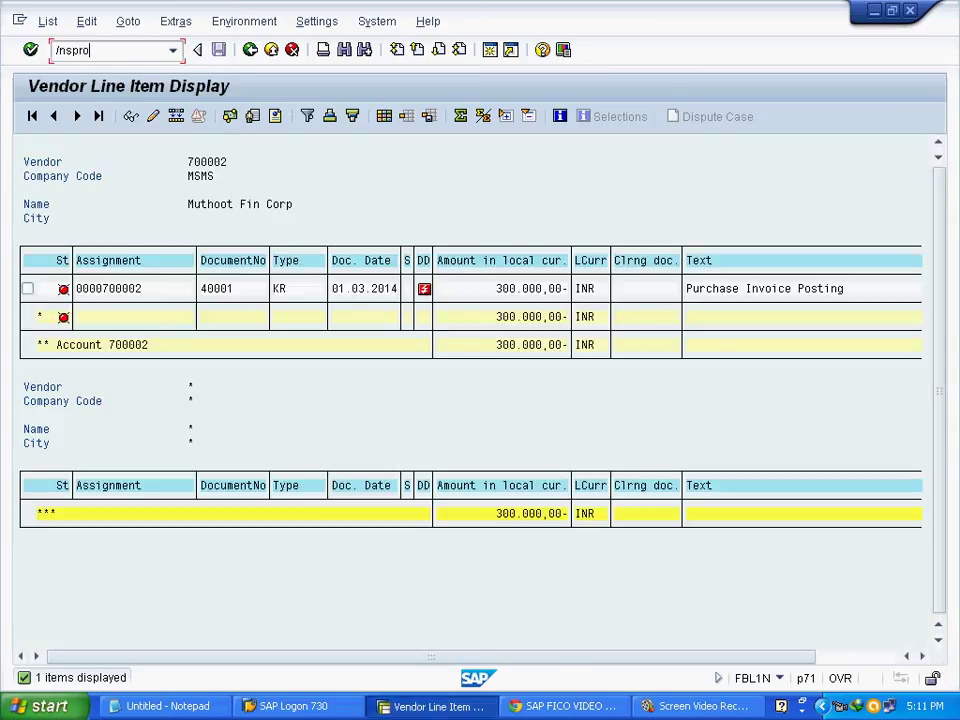
key(Return)
key(Return)
click(128, 128)
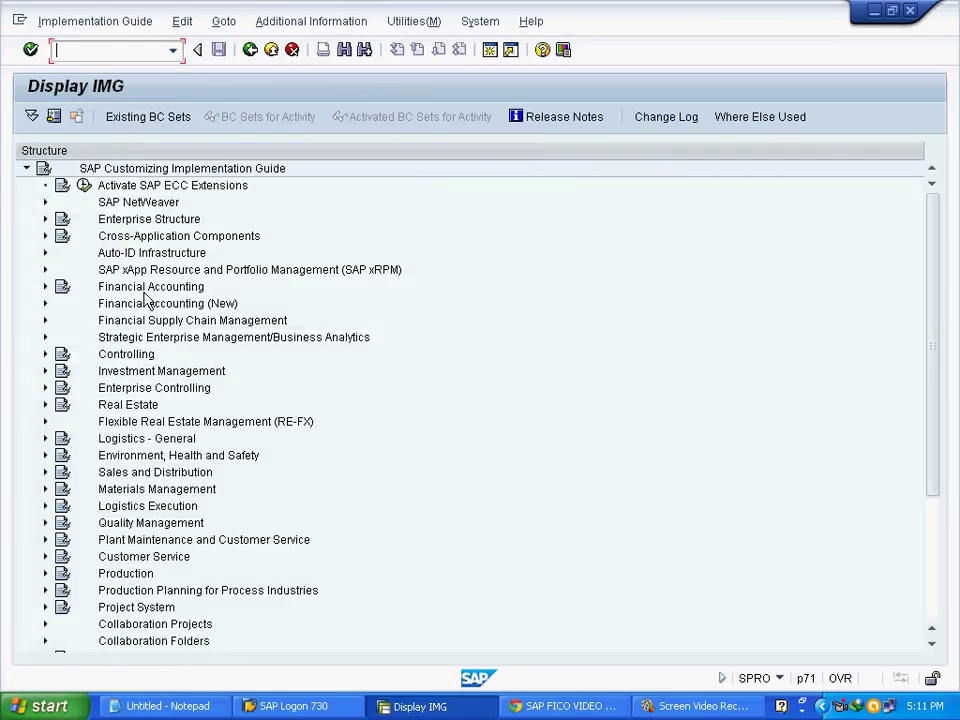
Expand the IMG tree through Financial Accounting and Accounts Receivable and Accounts Payable to the contents of Business Transactions.
click(135, 286)
click(45, 287)
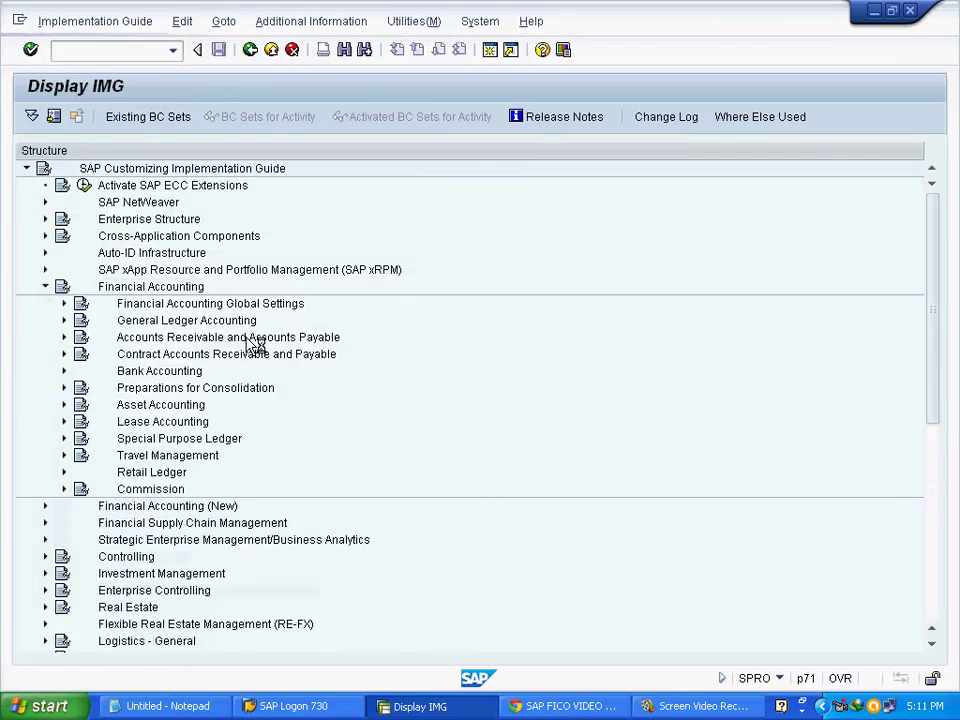
click(330, 339)
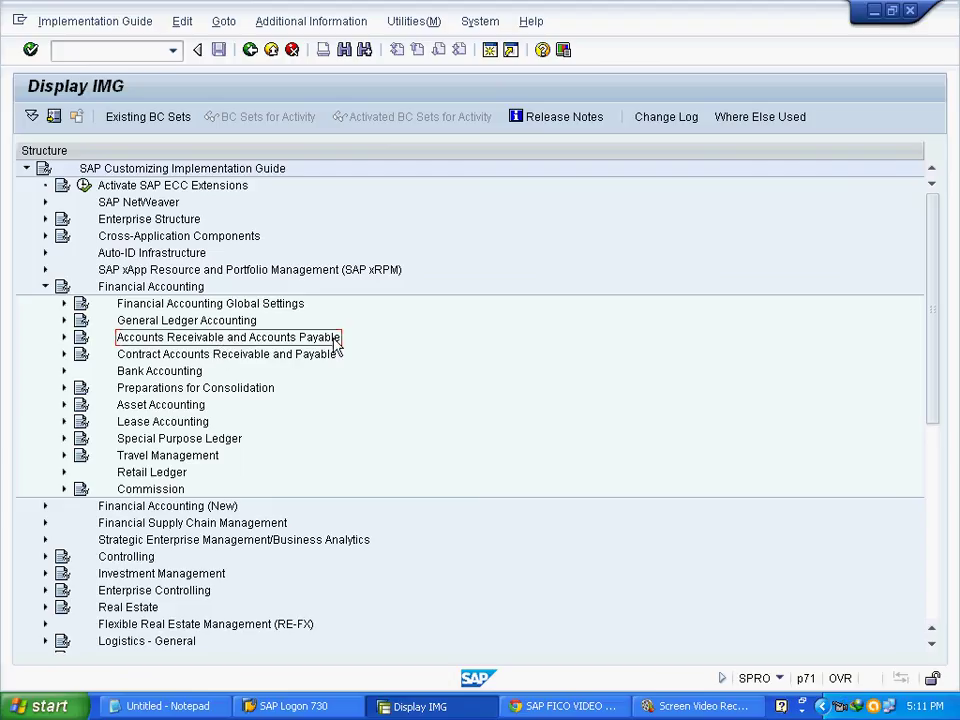
click(64, 337)
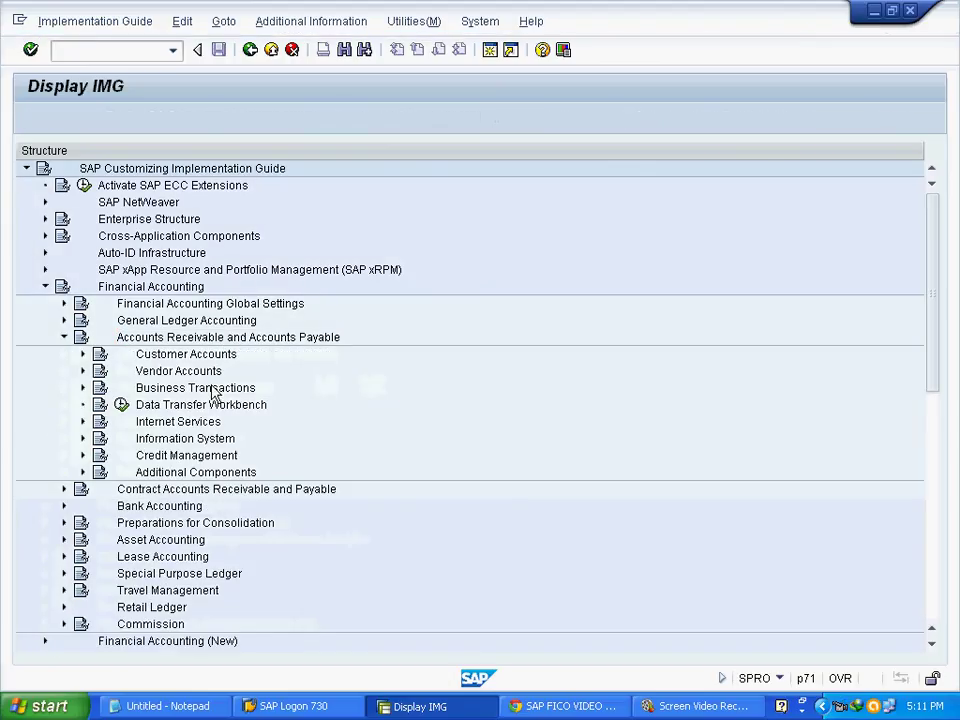
click(175, 371)
click(207, 390)
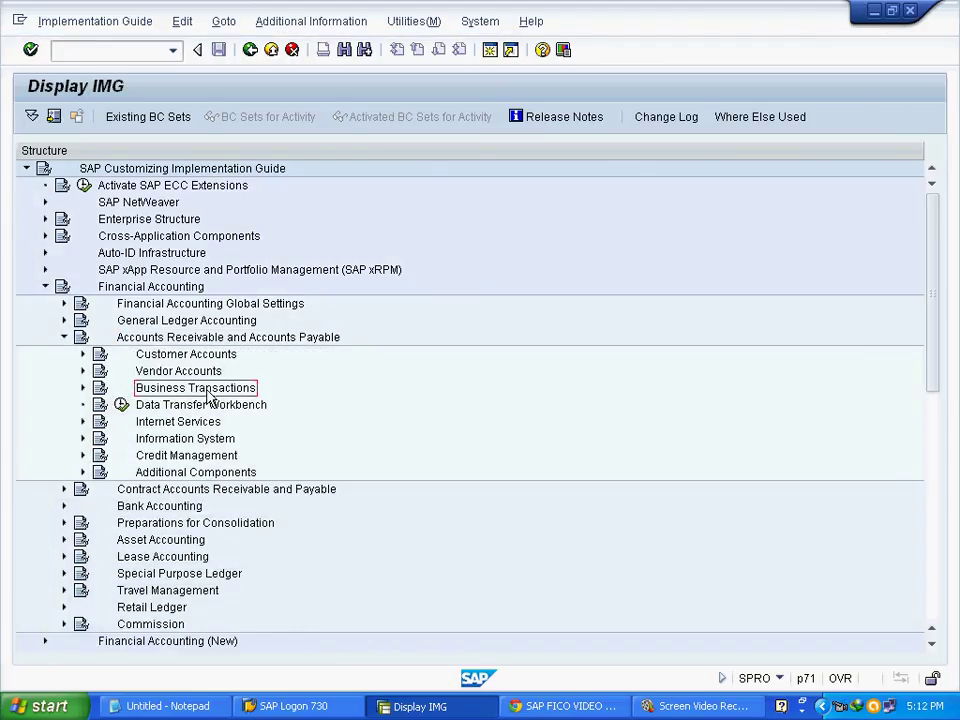
click(85, 389)
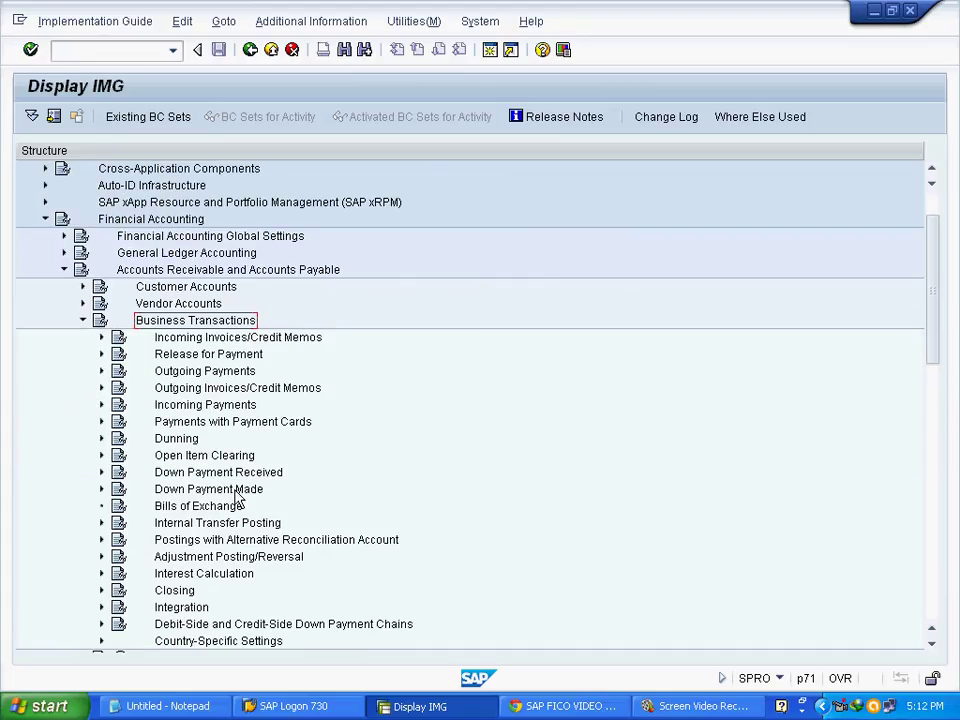
Expand Open Item Clearing and Clearing Differences, and open the activity Define Tolerances for Customers/Vendors.
click(222, 458)
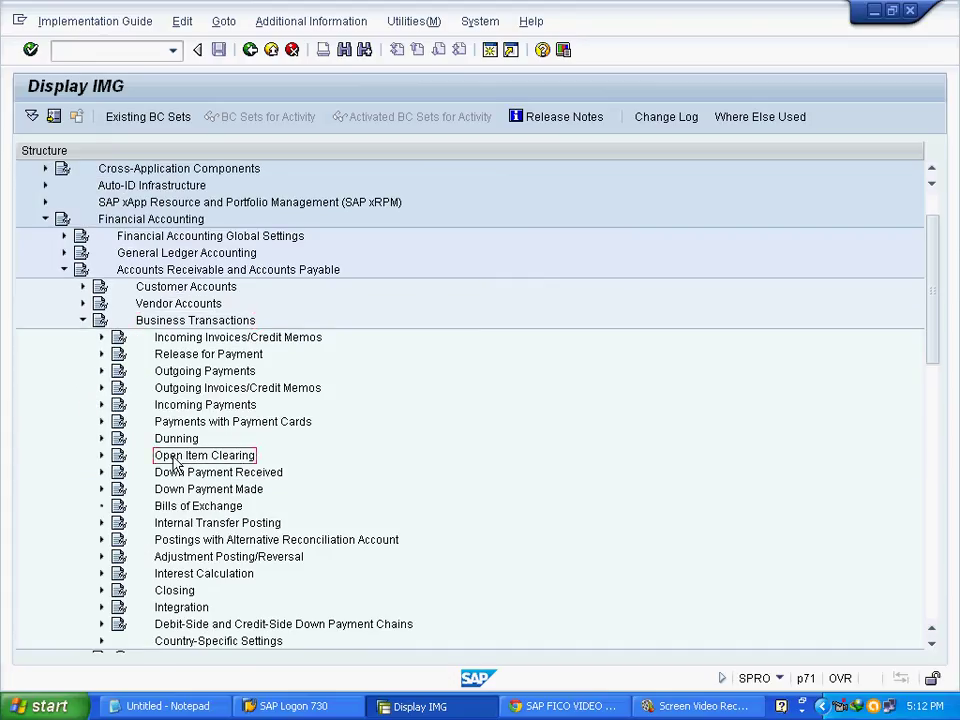
click(101, 456)
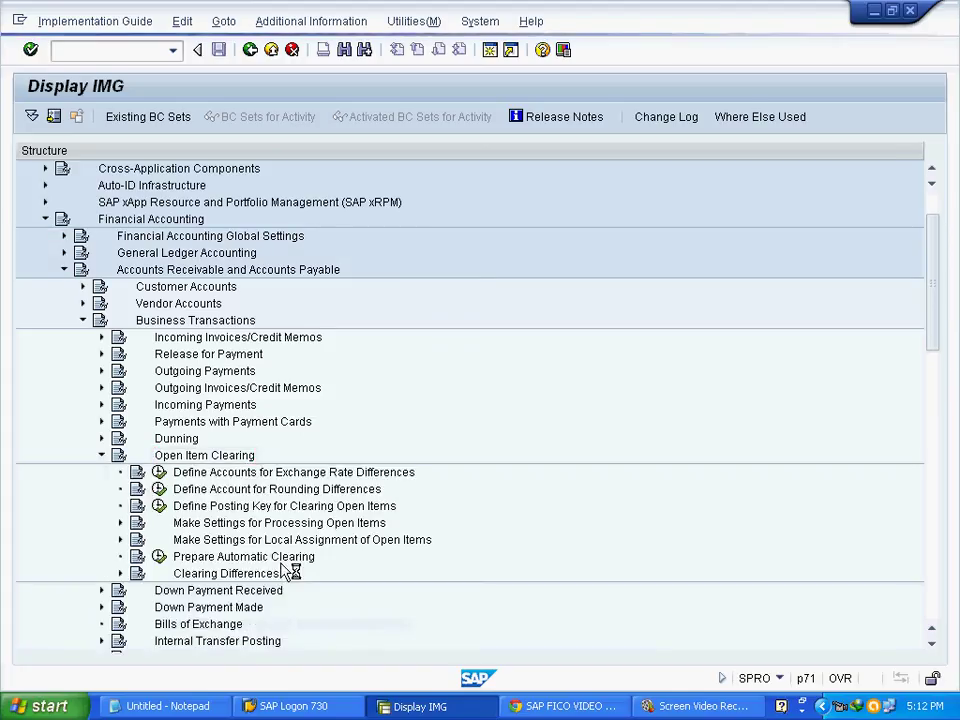
click(218, 575)
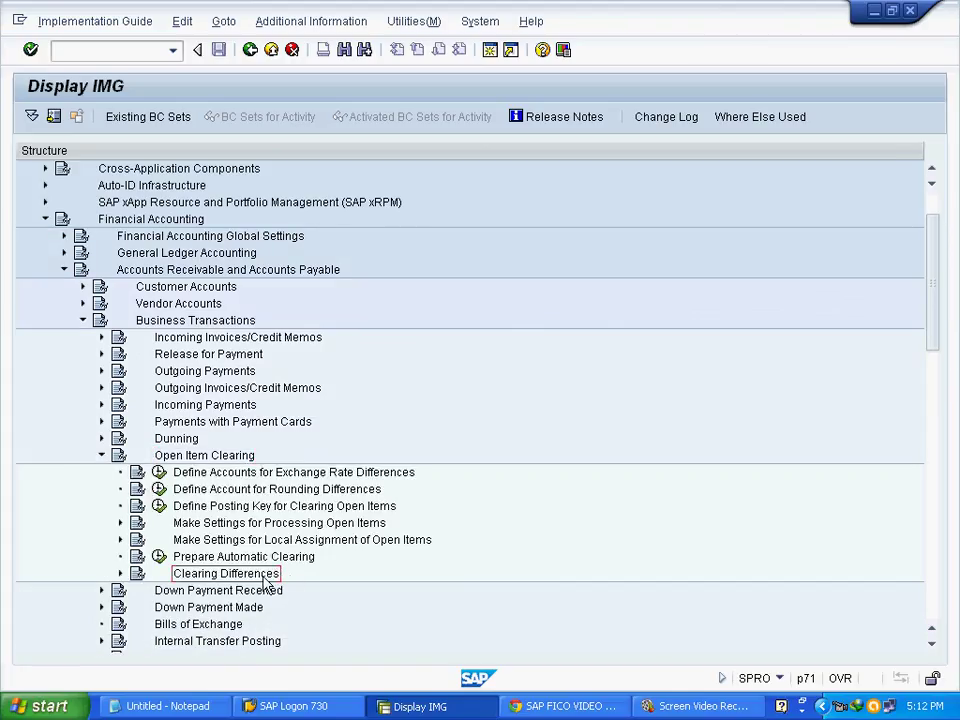
click(120, 573)
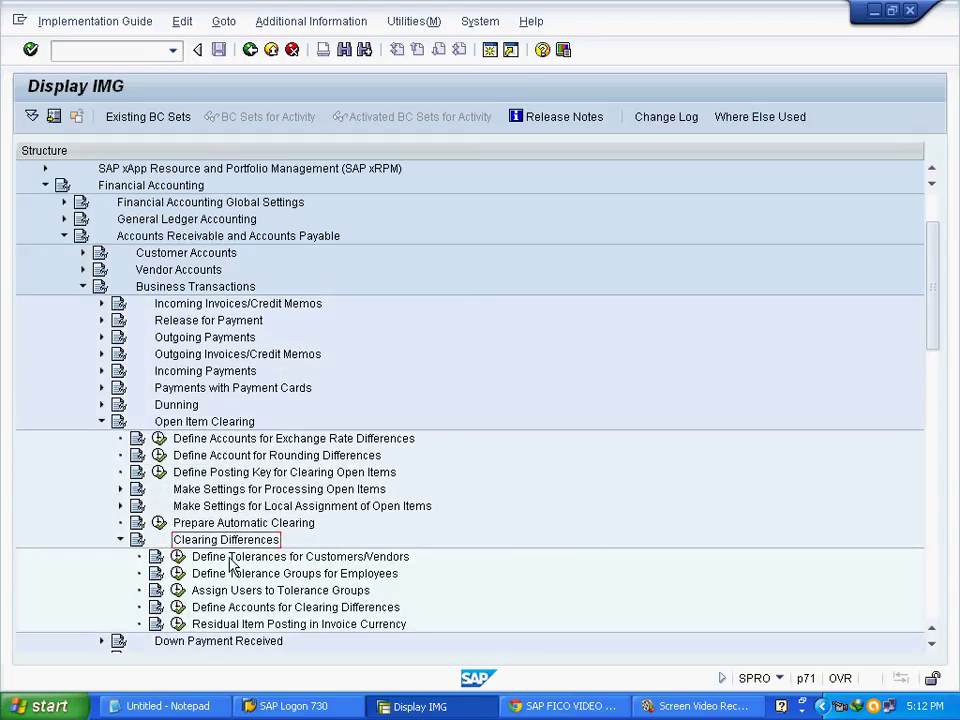
click(200, 556)
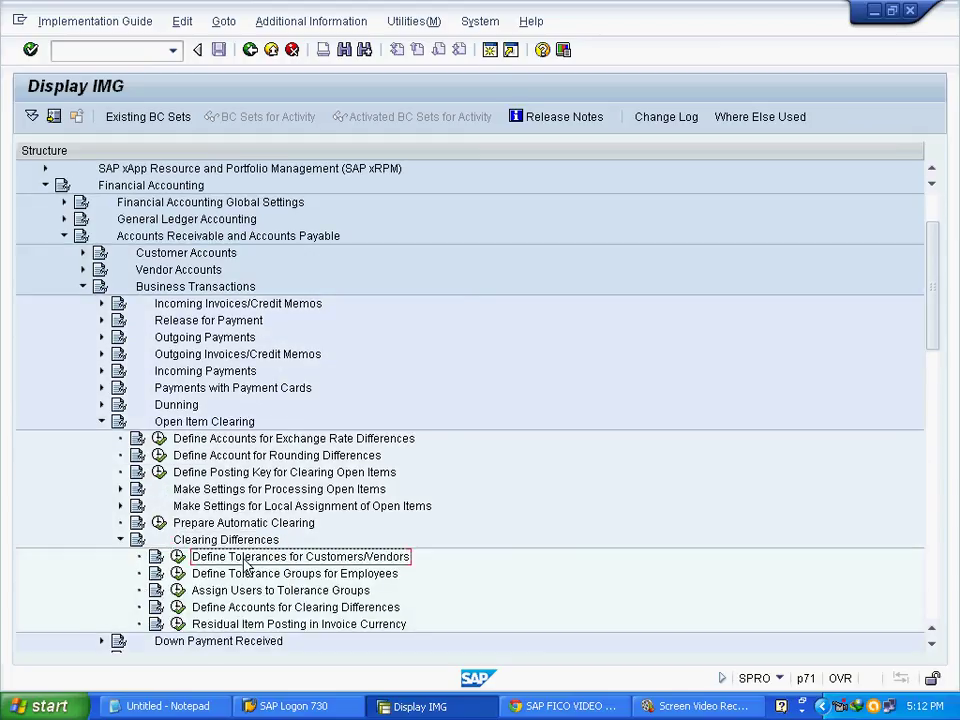
click(177, 558)
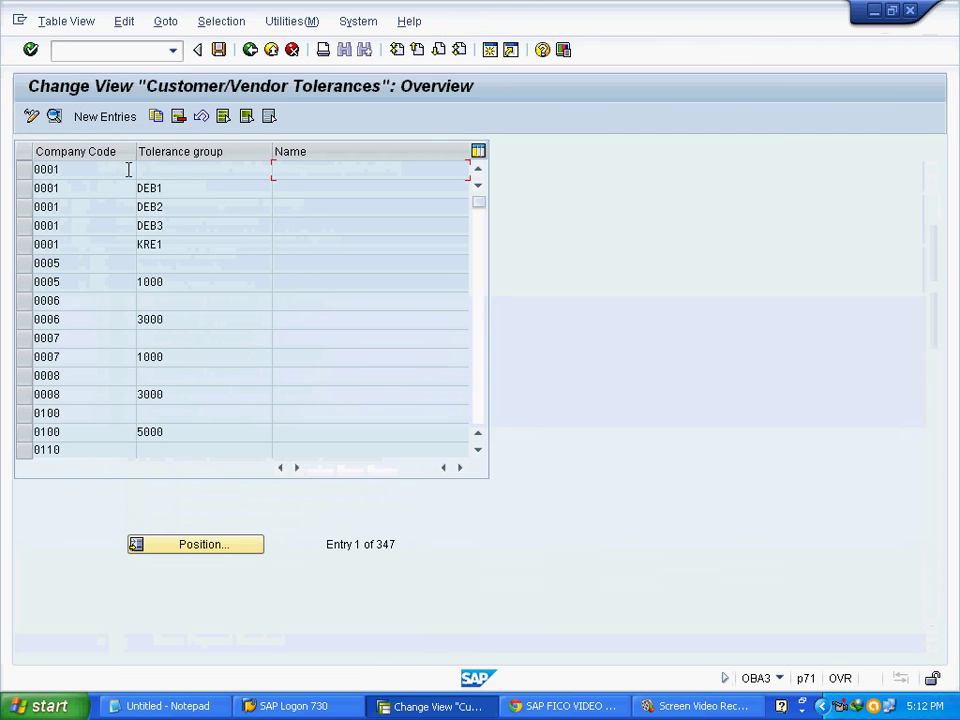
Create a tolerance entry for company code MSMS named "Tolerance for MSMS" and save it under the MS Company customizing request.
click(114, 125)
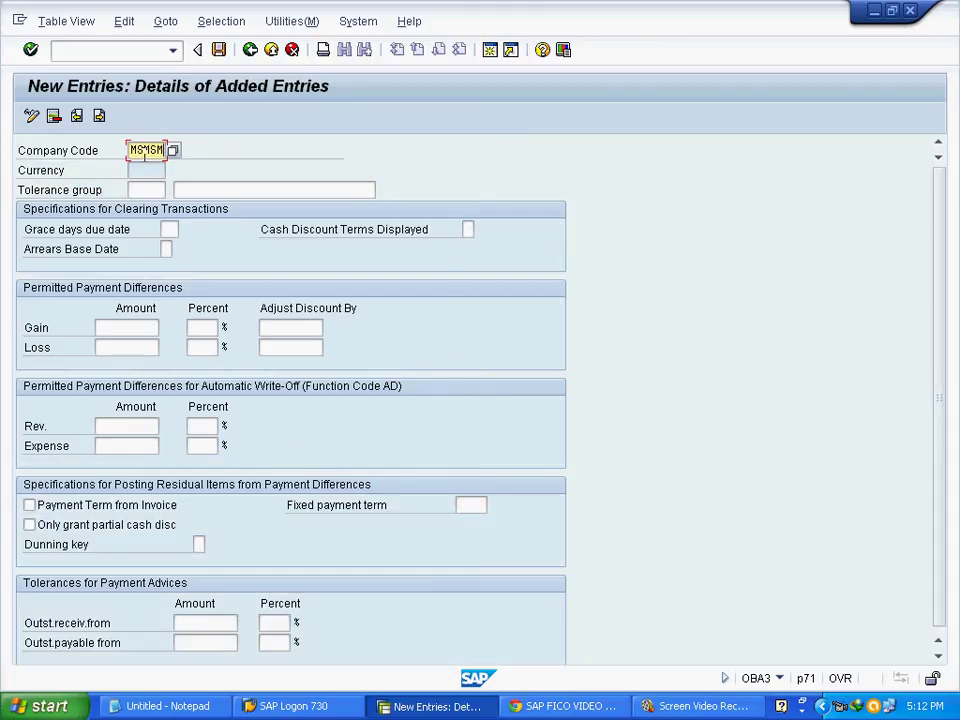
click(233, 192)
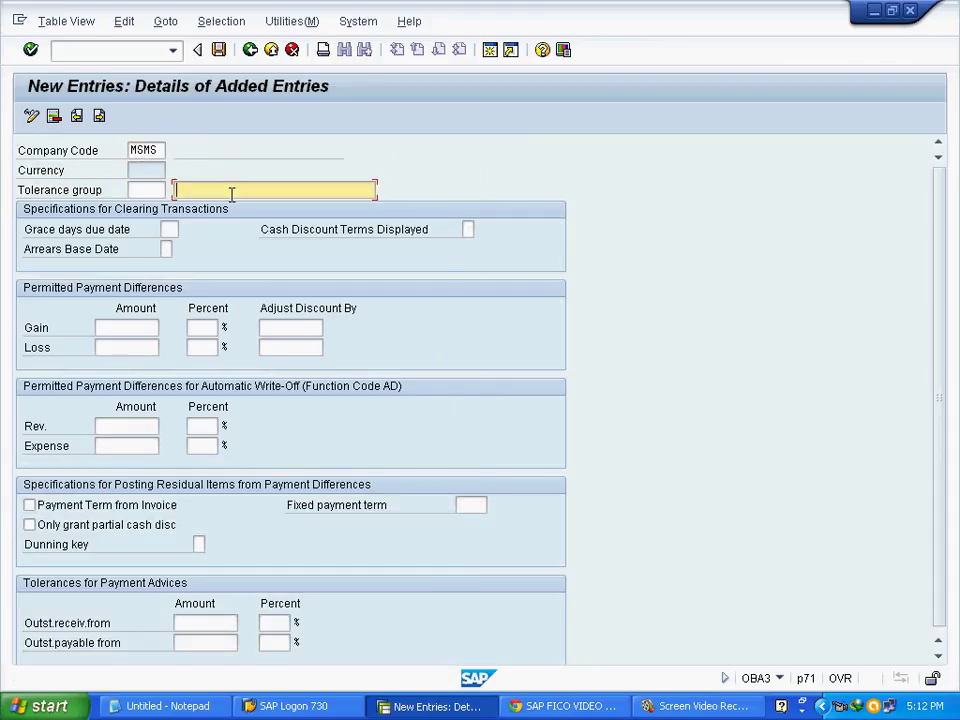
text(tOL)
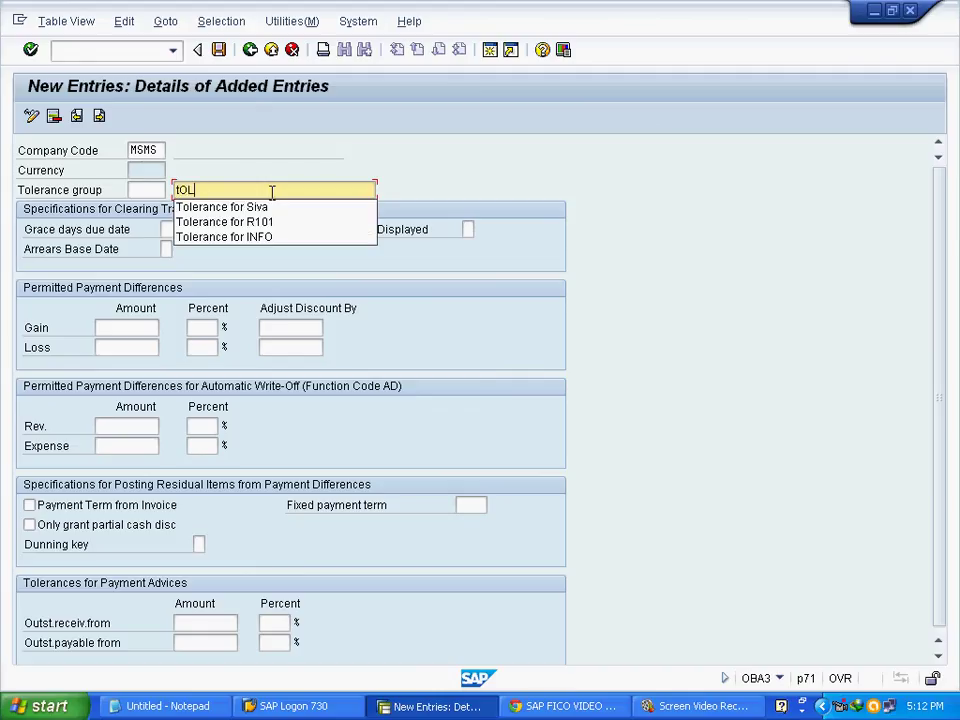
key(Down)
key(Return)
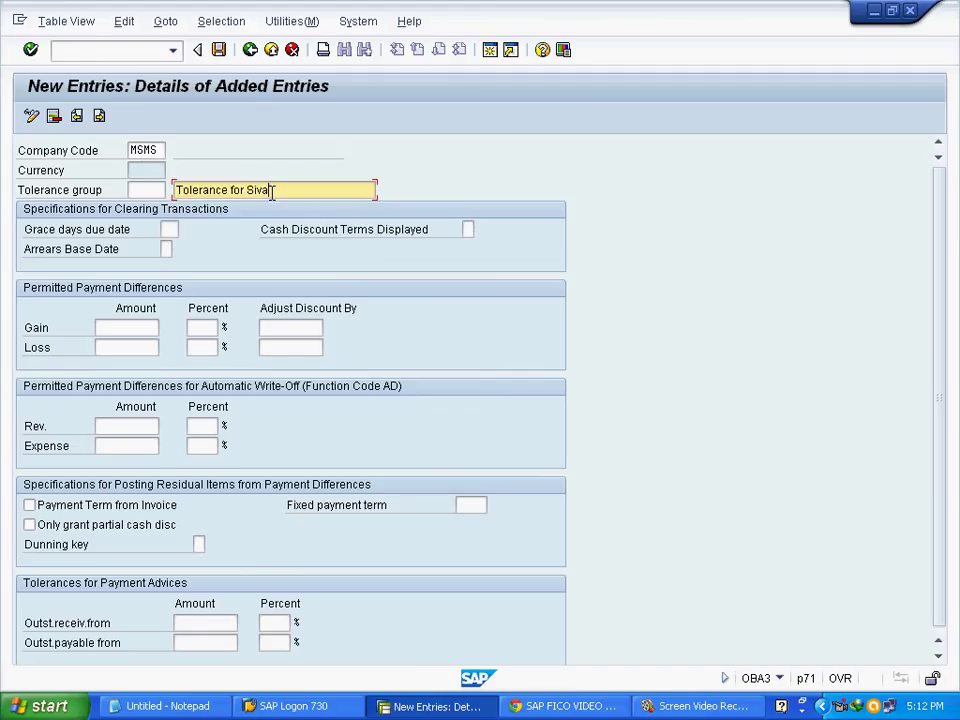
double_click(271, 192)
text(m)
key(BackSpace)
text(MSMS)
click(218, 49)
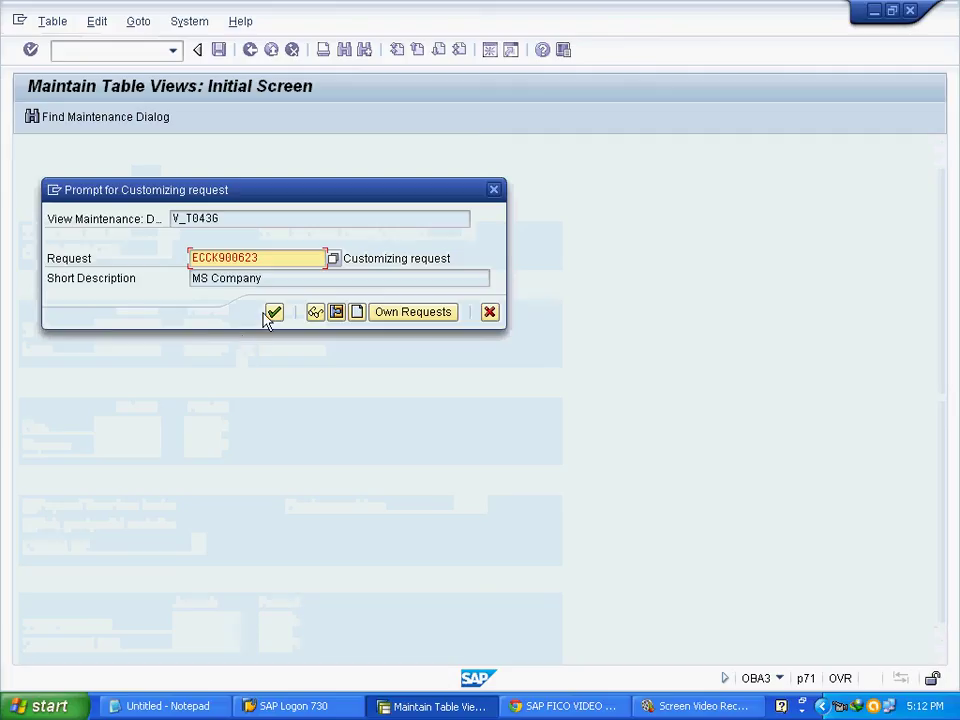
click(274, 312)
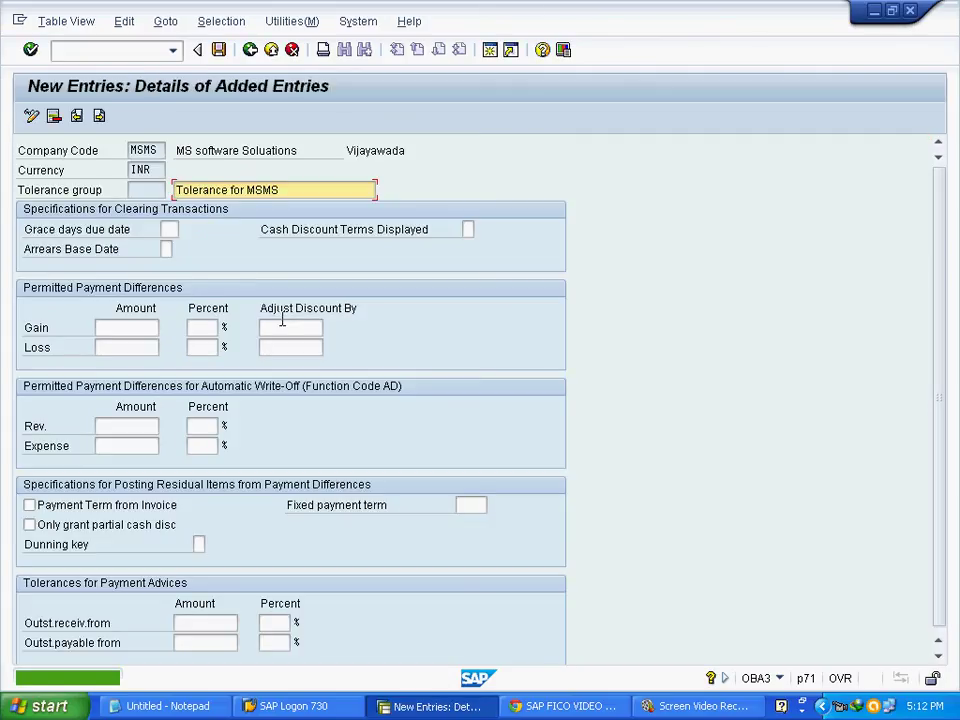
Check the Notepad list for the vendor outgoing payment transaction code and return to the SAP tolerance entry.
click(168, 706)
drag(662, 466, 10, 464)
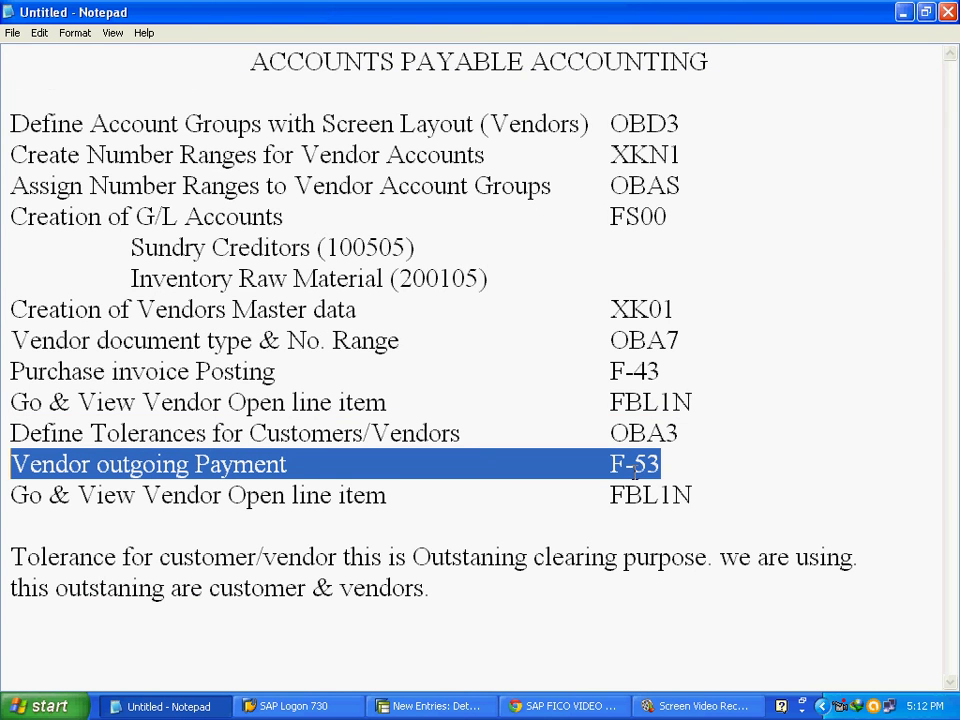
click(666, 470)
click(435, 706)
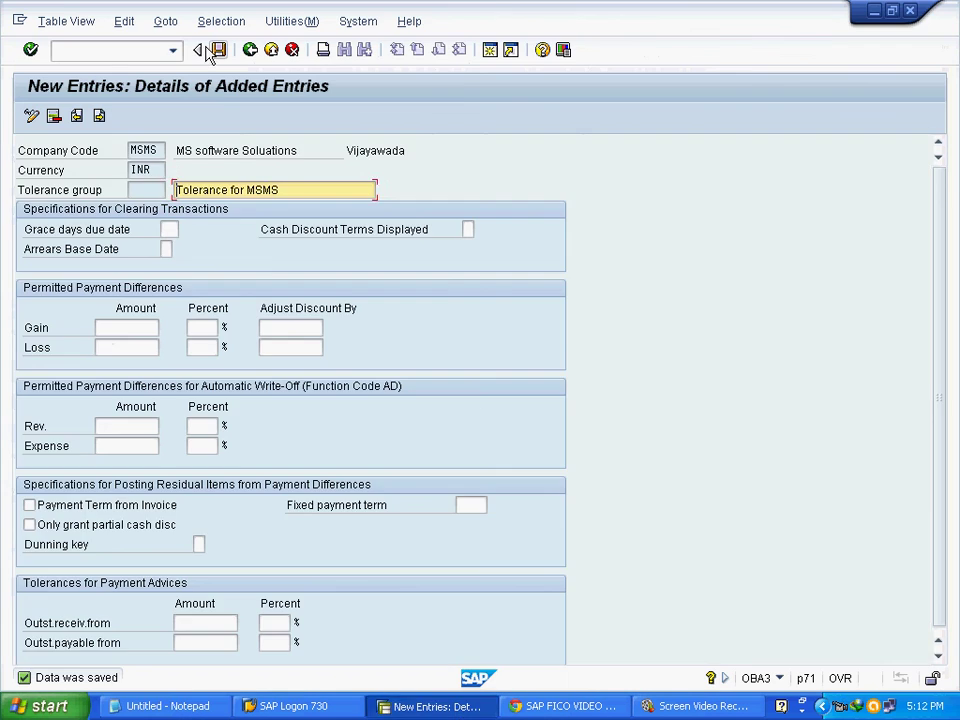
Leave the tolerance entry for the SAP Easy Access menu and collapse the Account and Accounts Payable folders.
click(140, 52)
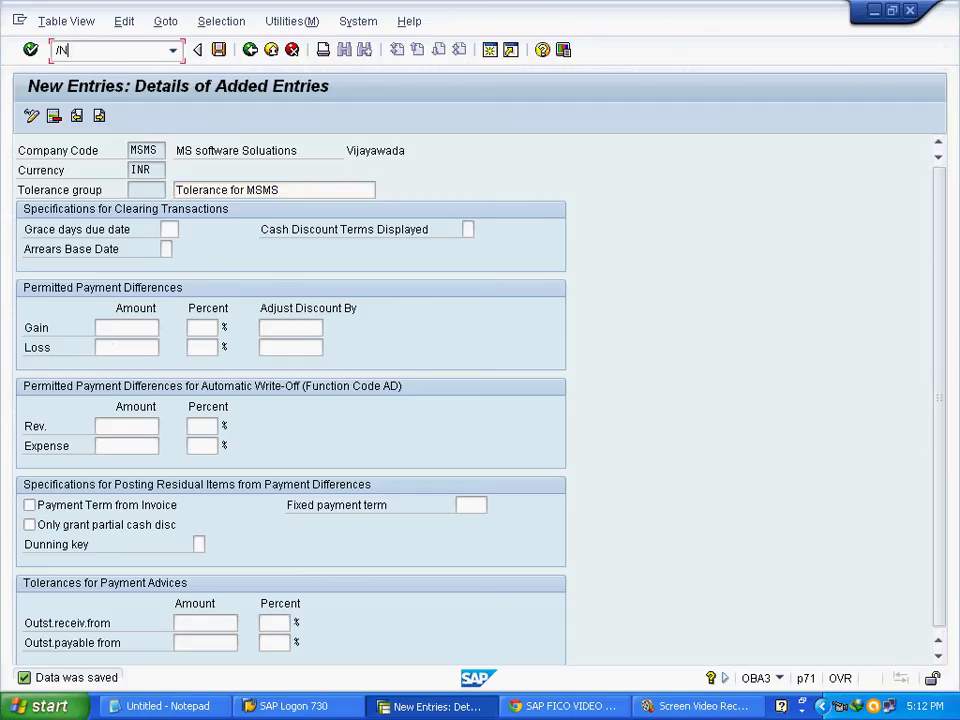
key(Return)
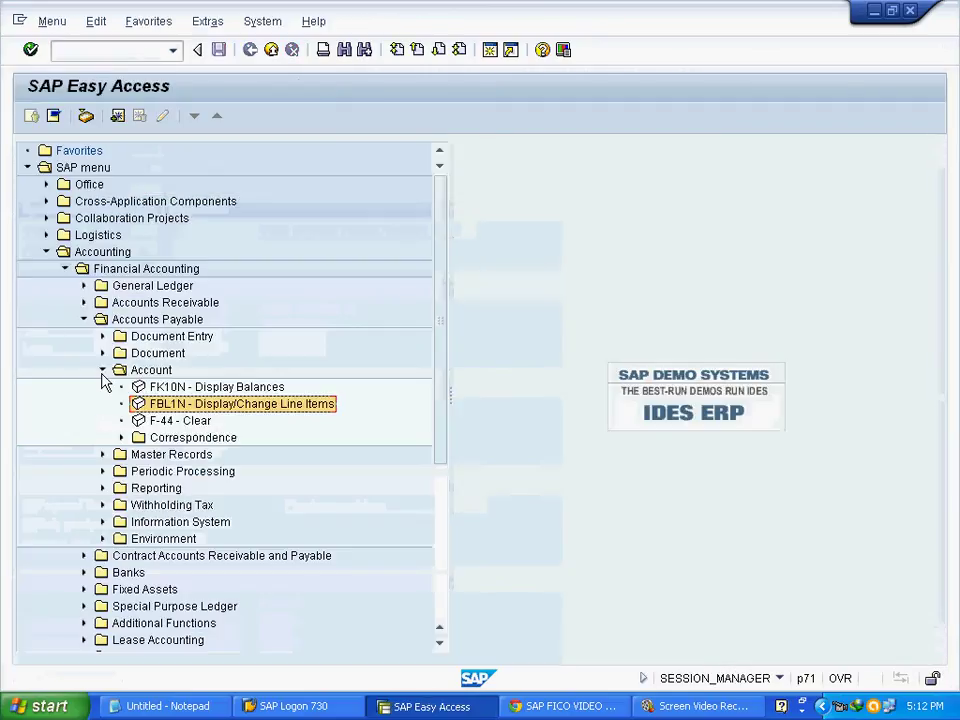
click(102, 370)
click(135, 320)
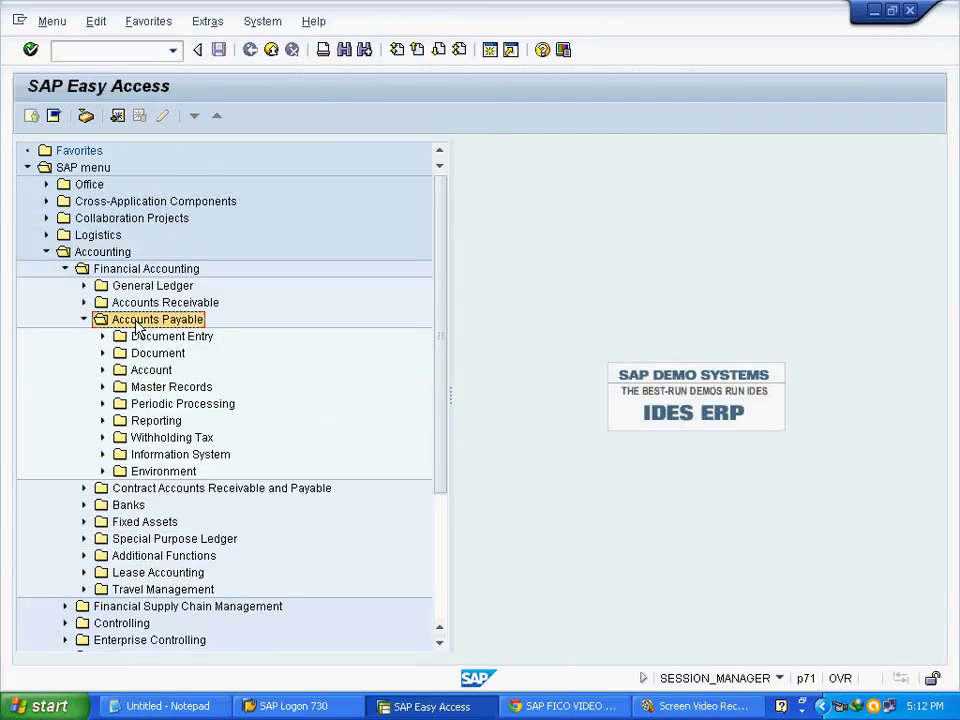
click(95, 253)
click(84, 319)
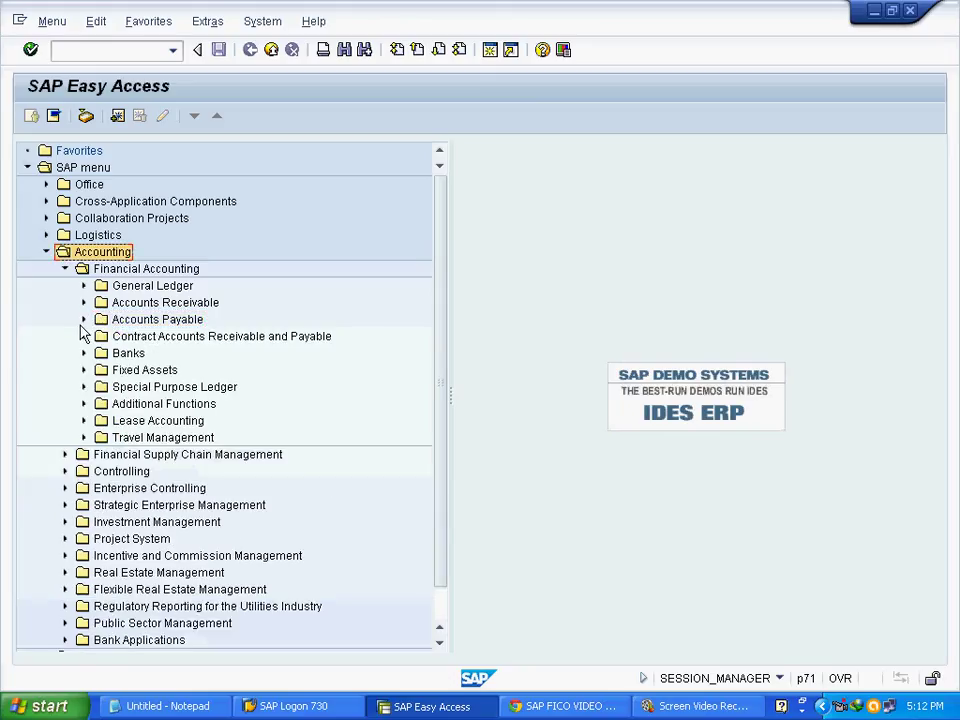
Expand Accounts Payable, Document Entry and Outgoing Payment in the SAP menu, and open transaction F-53 - Post.
click(140, 270)
click(190, 319)
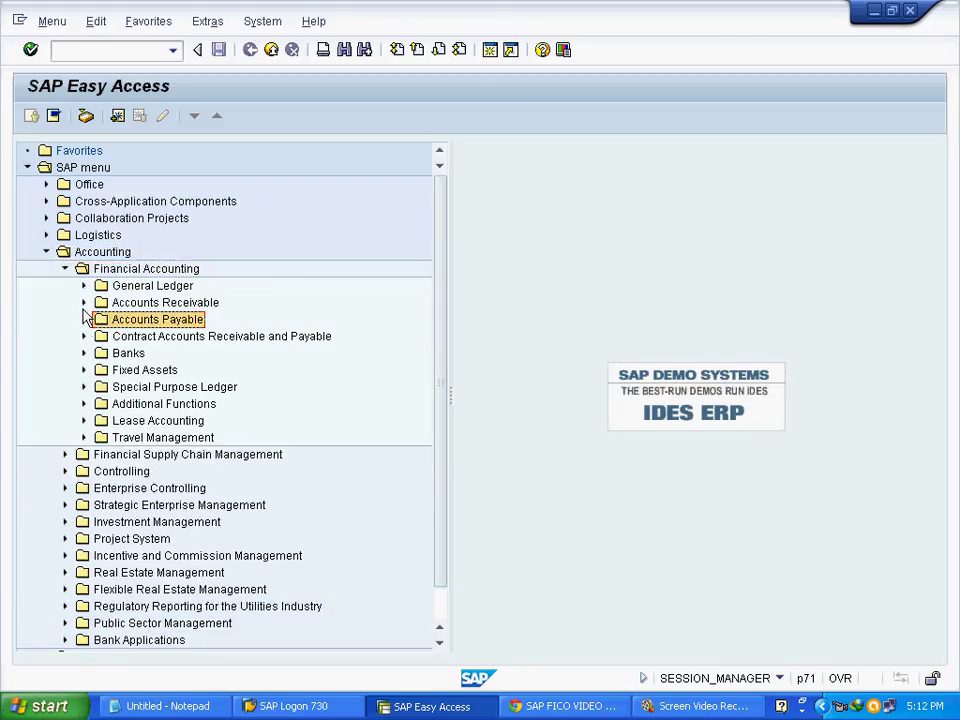
click(84, 319)
click(178, 338)
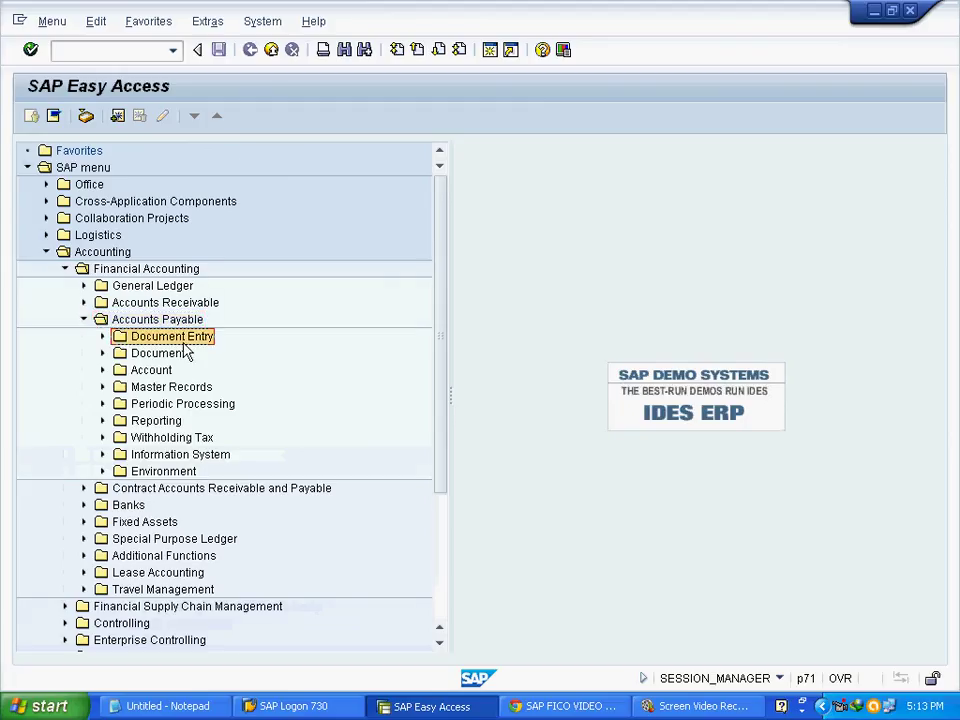
click(104, 337)
click(193, 521)
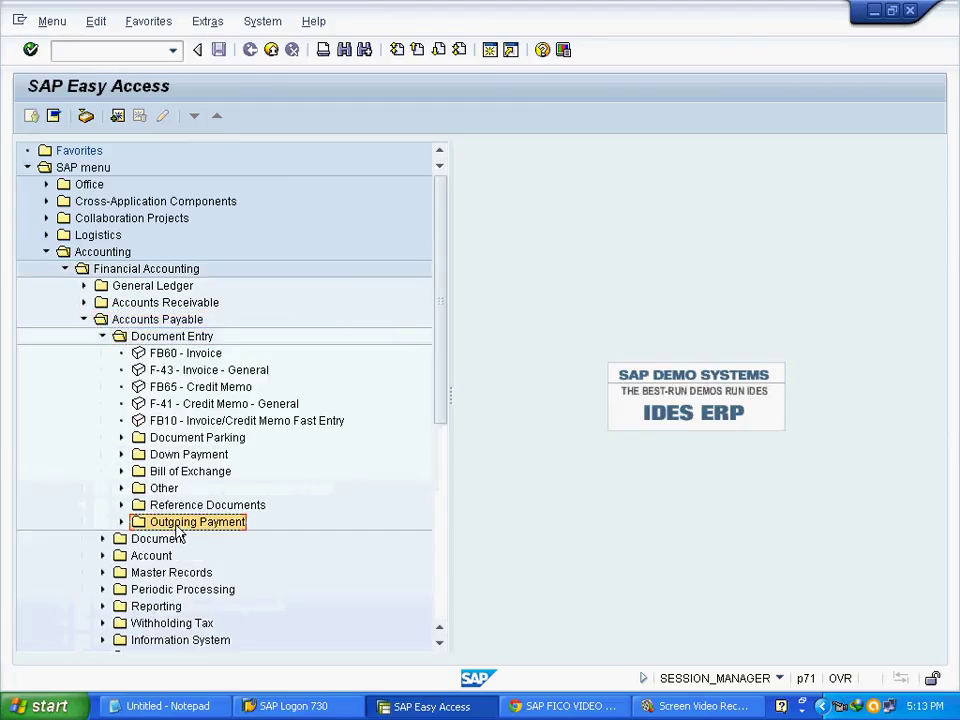
click(121, 523)
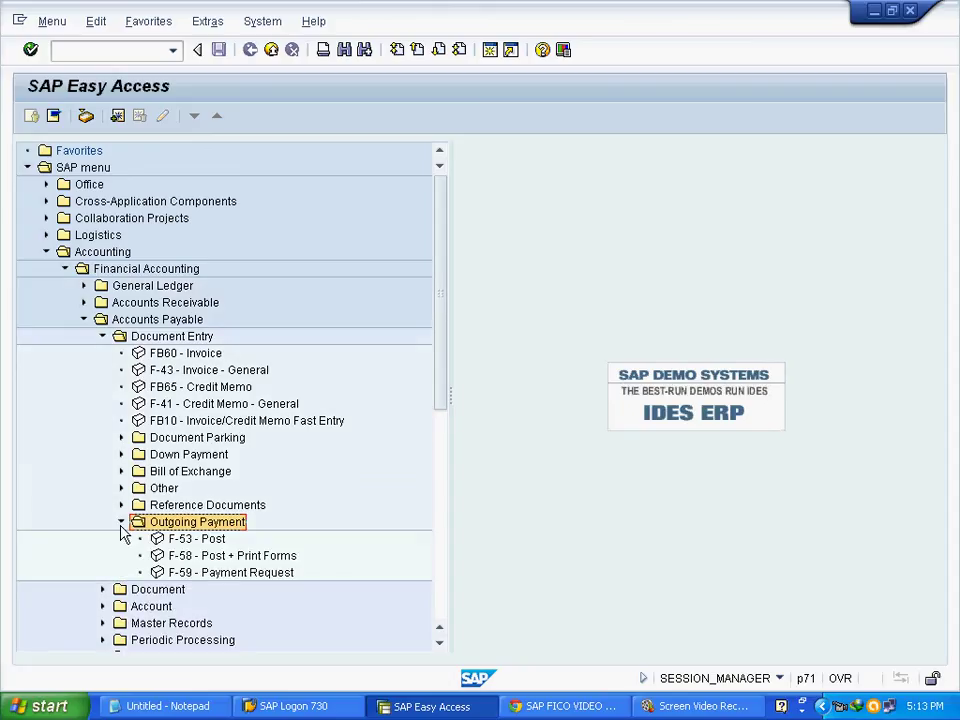
click(226, 541)
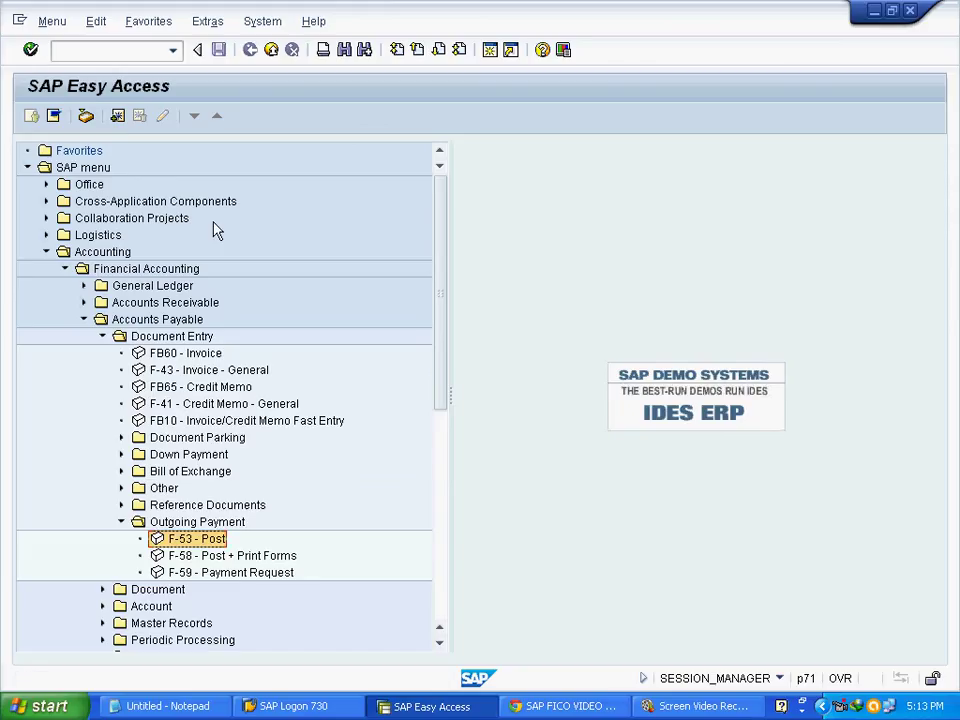
double_click(183, 545)
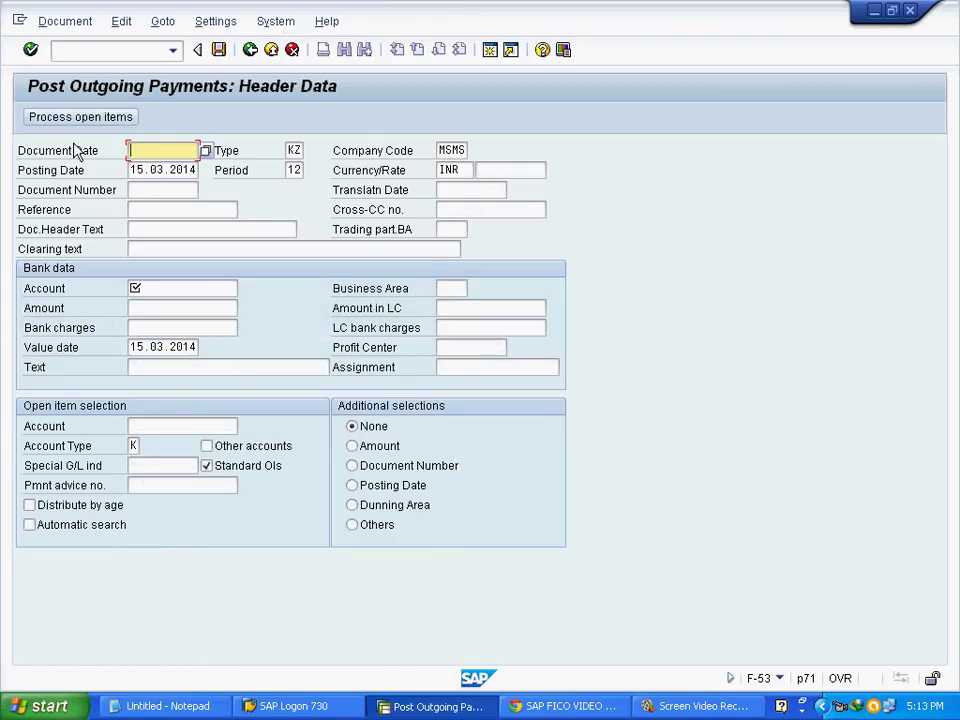
Set both the document date and the posting date of the outgoing payment to 14.03.2014, checking the document type, company code and currency.
click(95, 152)
click(174, 150)
click(193, 150)
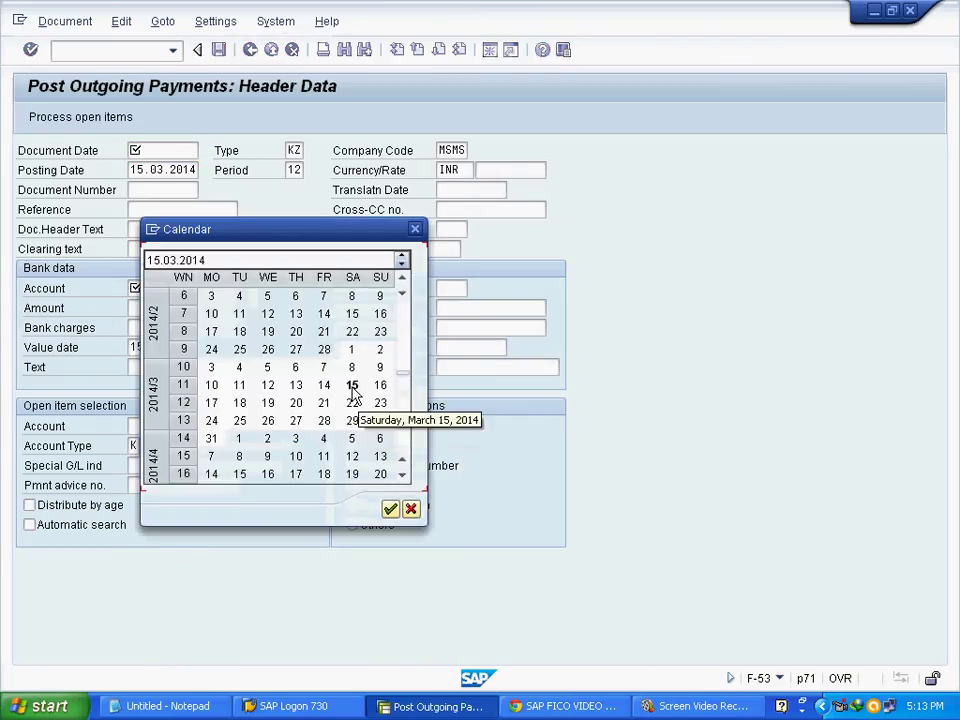
double_click(324, 386)
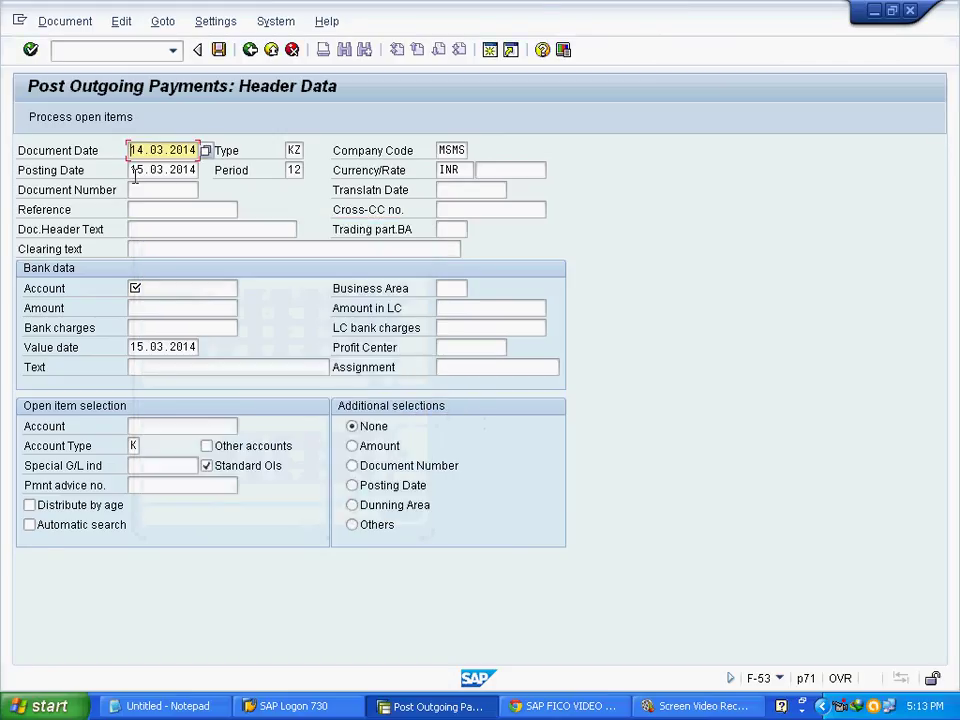
click(135, 172)
double_click(295, 150)
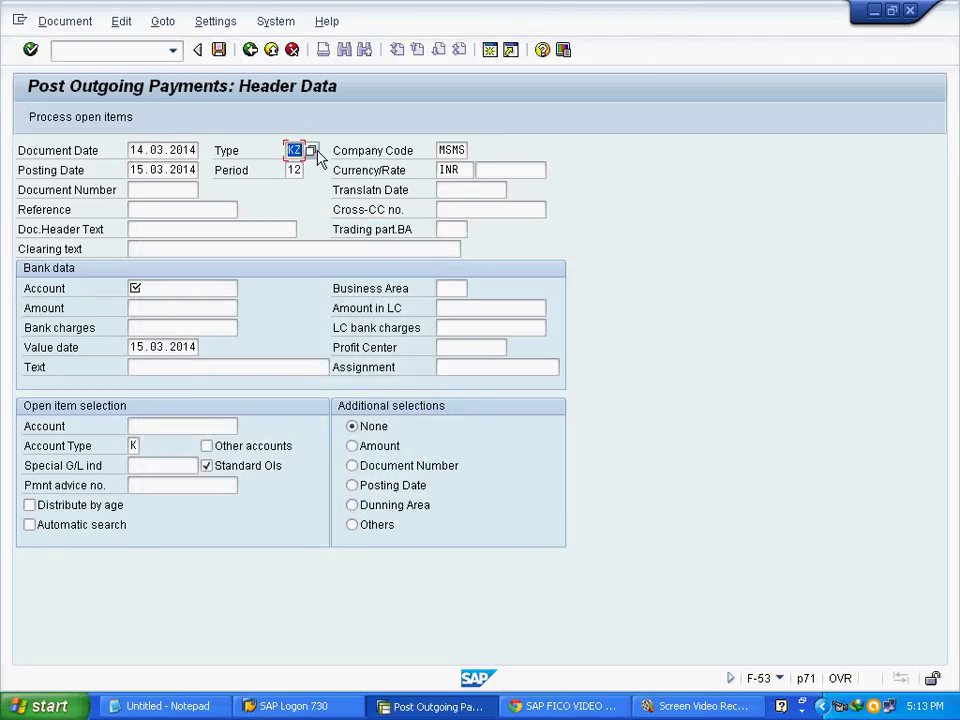
click(203, 172)
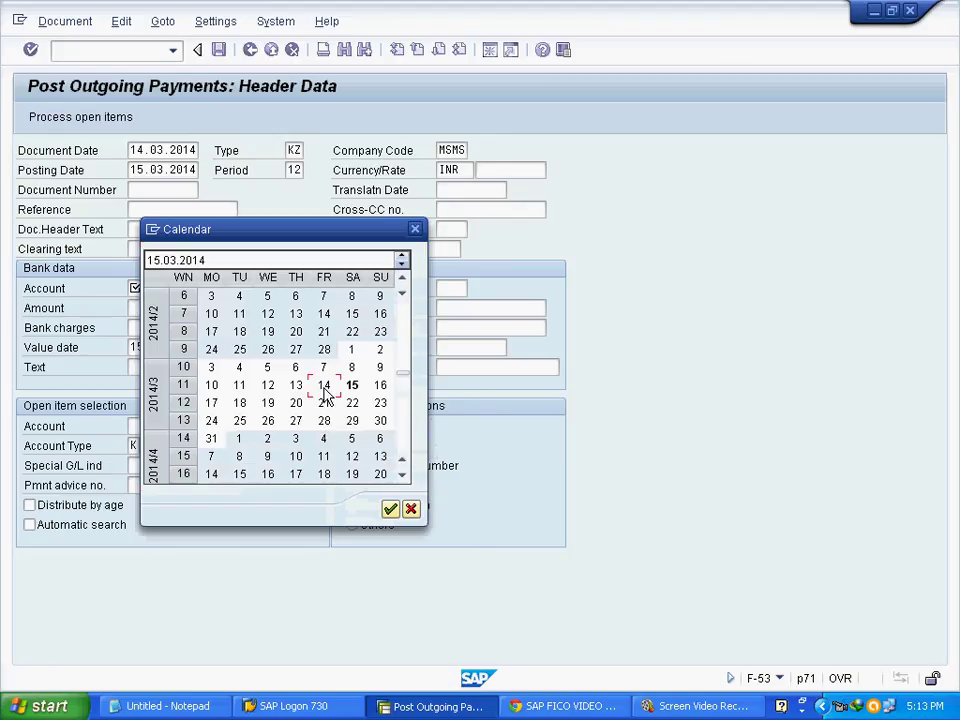
double_click(324, 386)
double_click(451, 150)
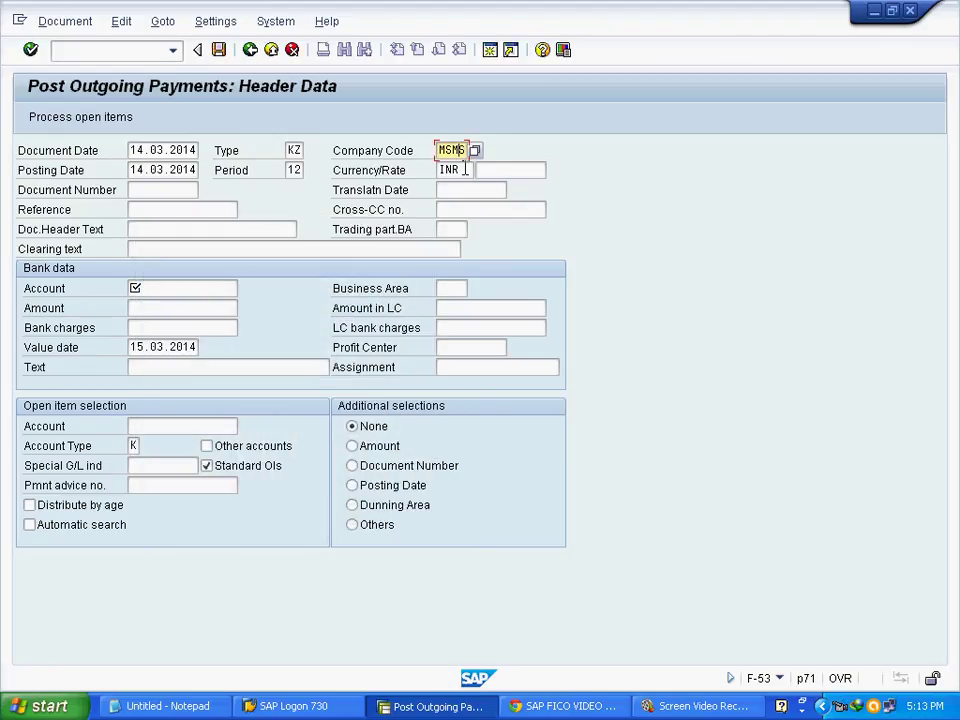
click(465, 170)
Look up the G/L accounts of chart of accounts MSMS and select the Cash account for the bank data.
click(170, 287)
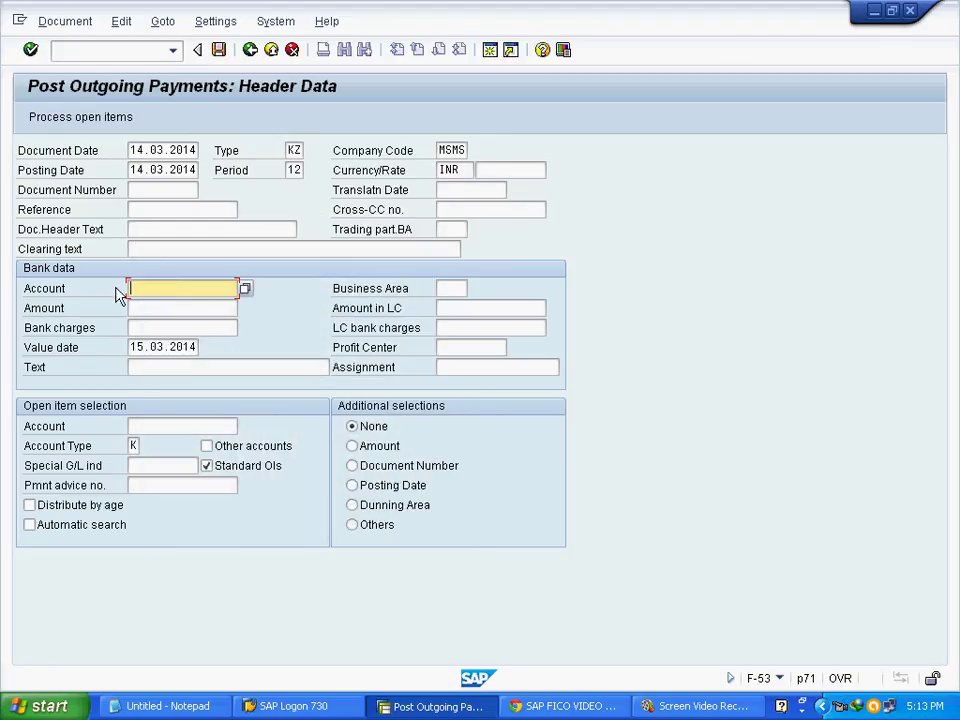
click(246, 289)
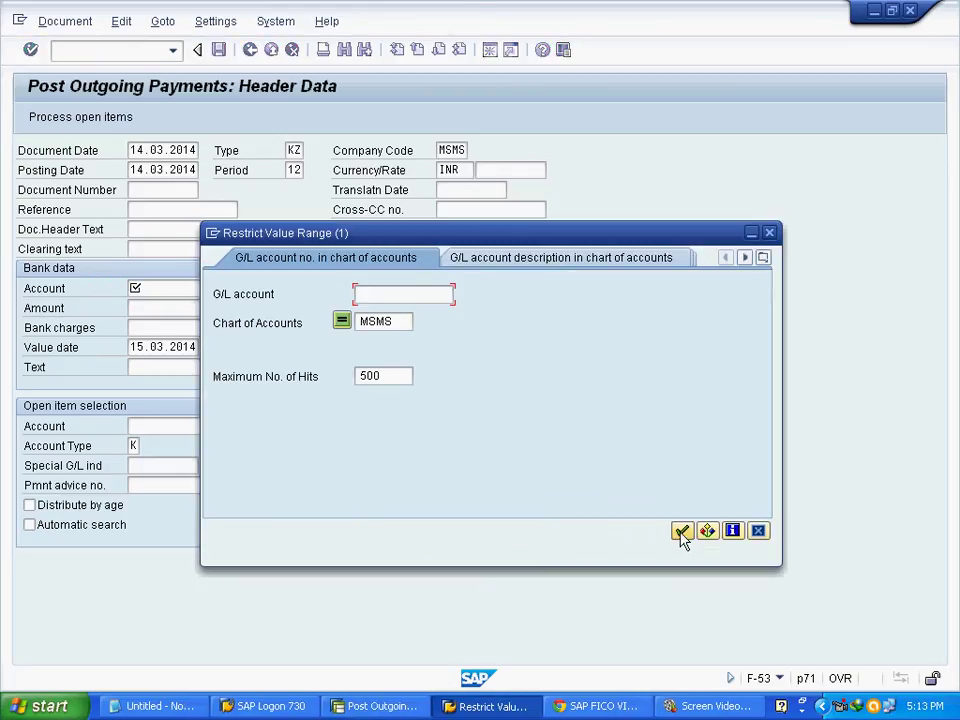
click(681, 531)
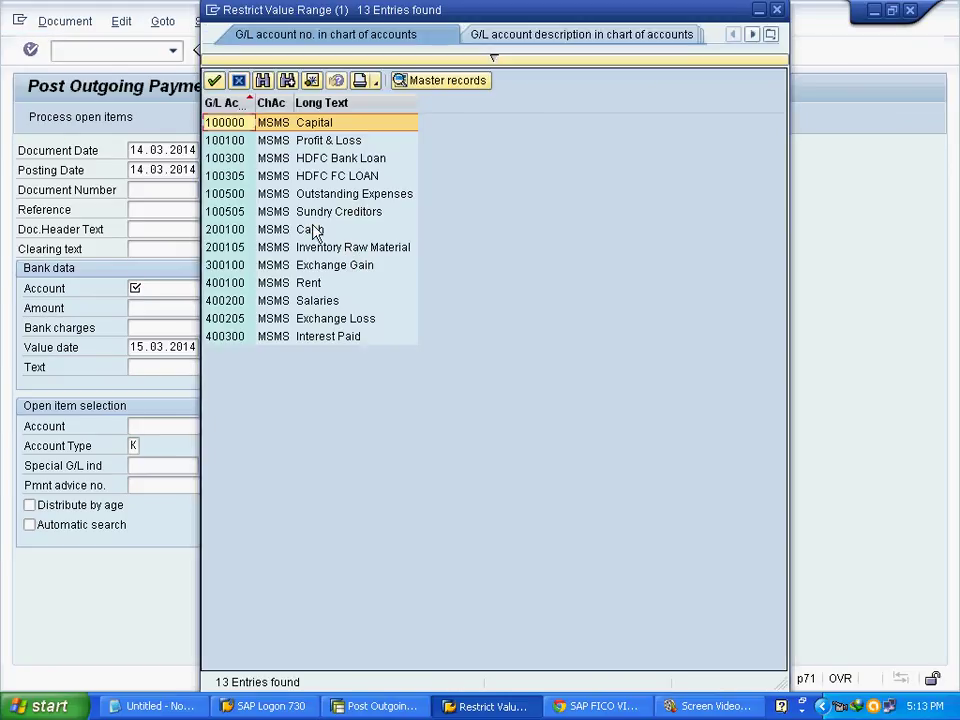
click(315, 232)
click(214, 81)
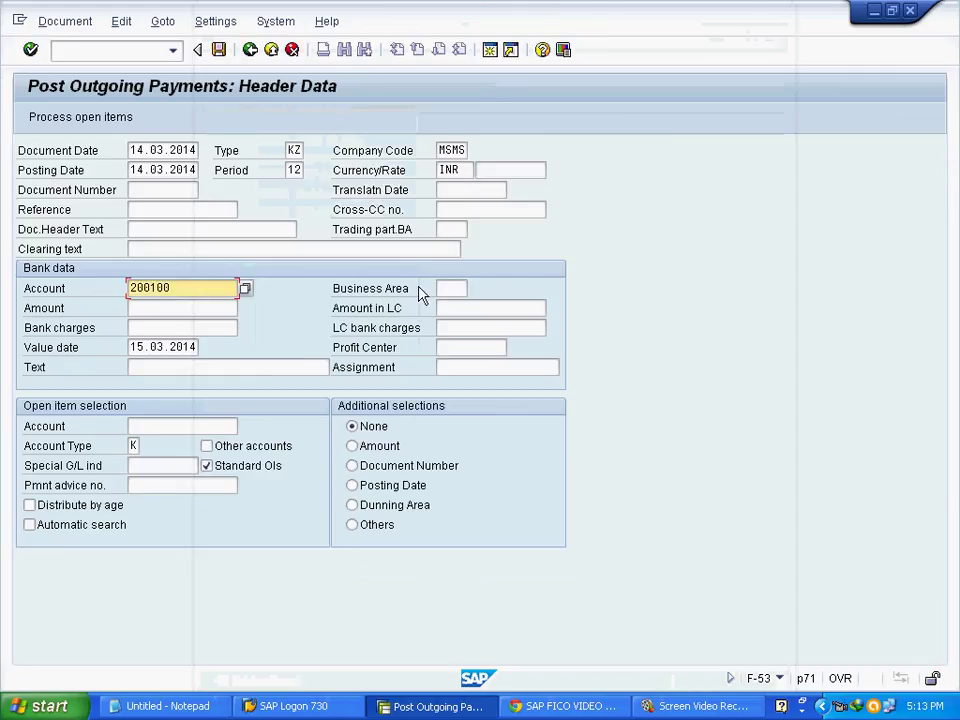
Search the business area list for MSV and assign it to the payment's bank data.
click(448, 288)
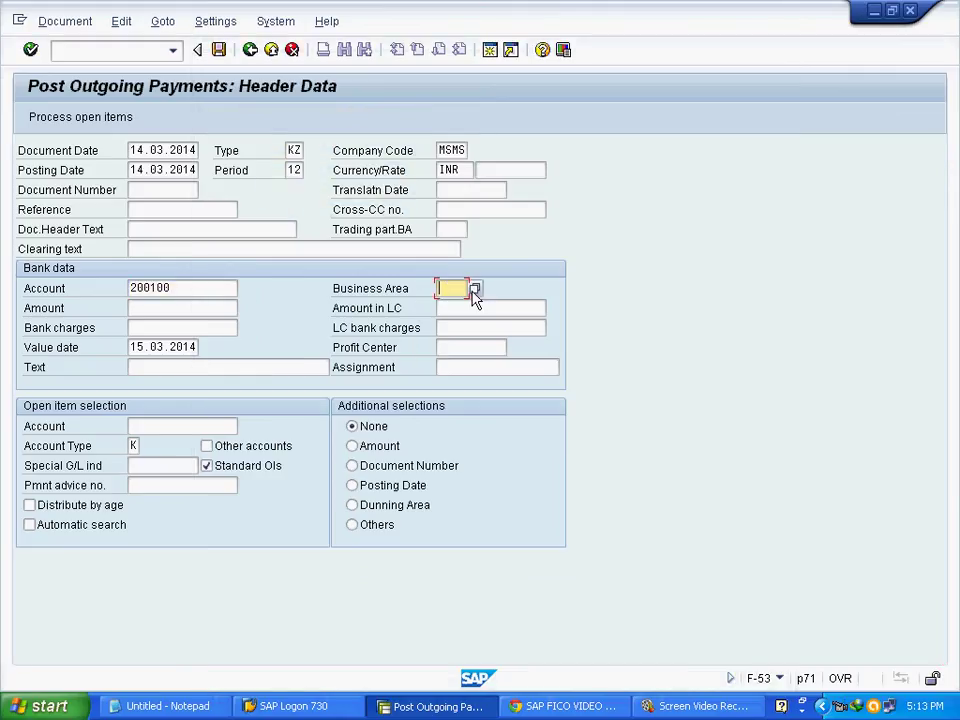
click(475, 292)
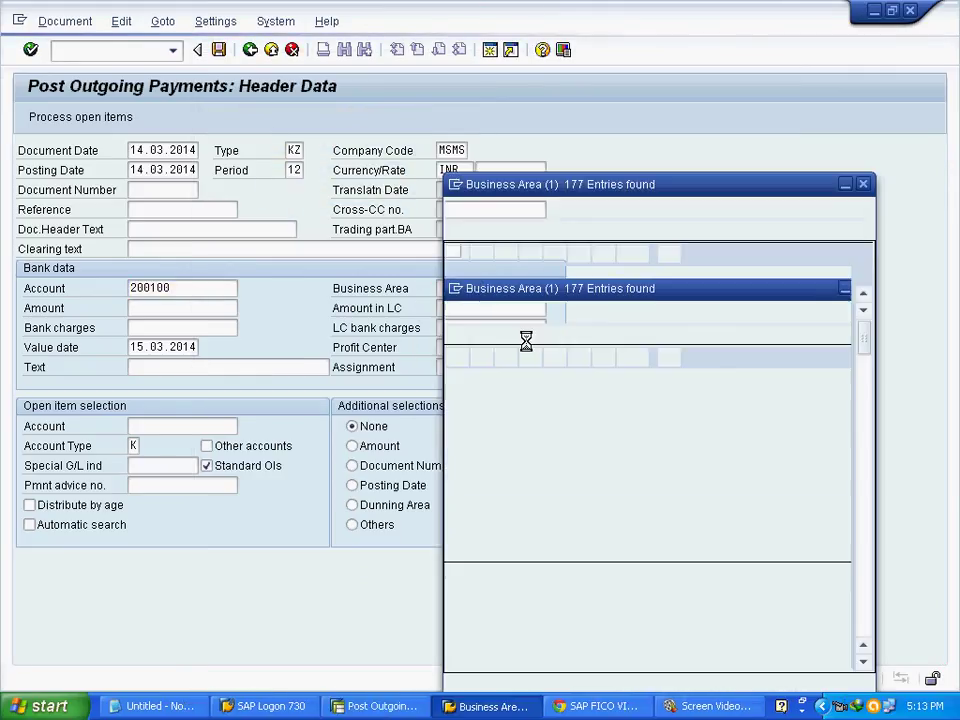
click(529, 253)
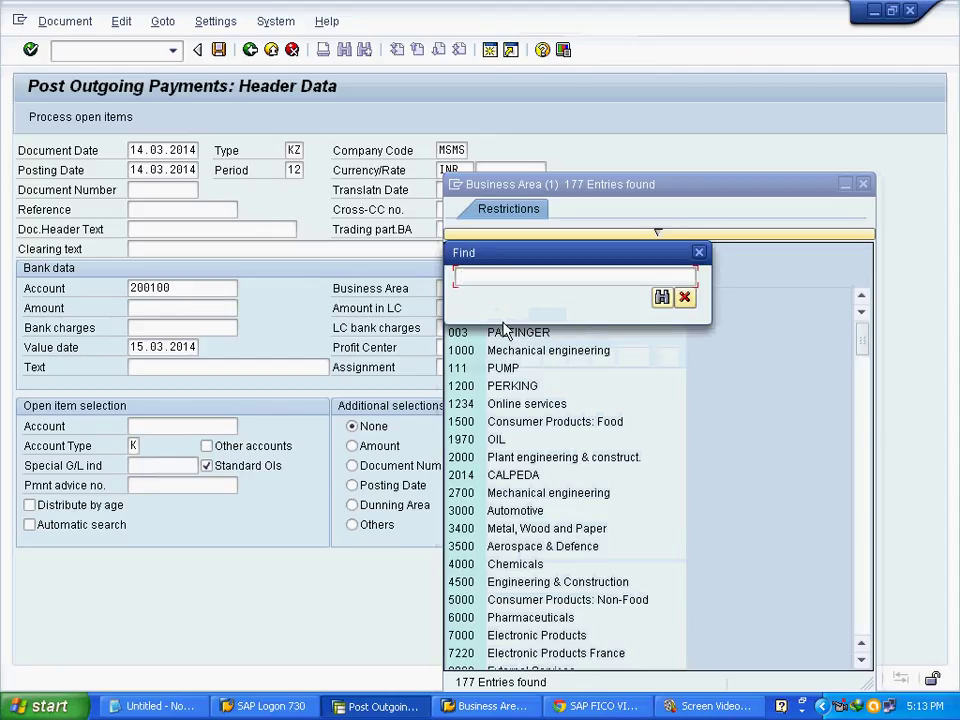
text(MSV)
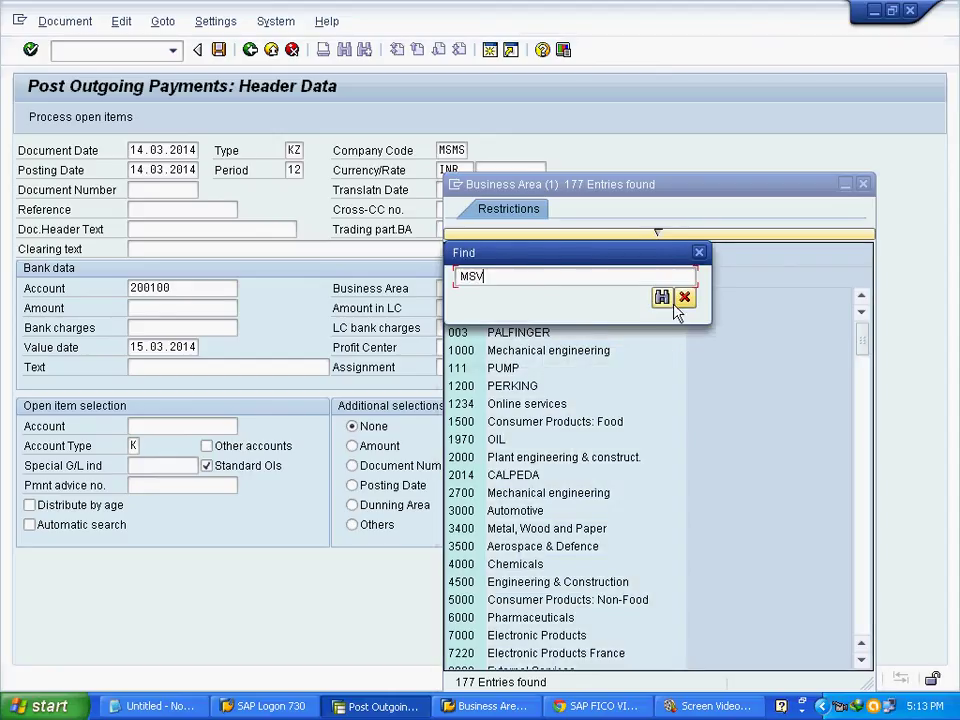
click(662, 297)
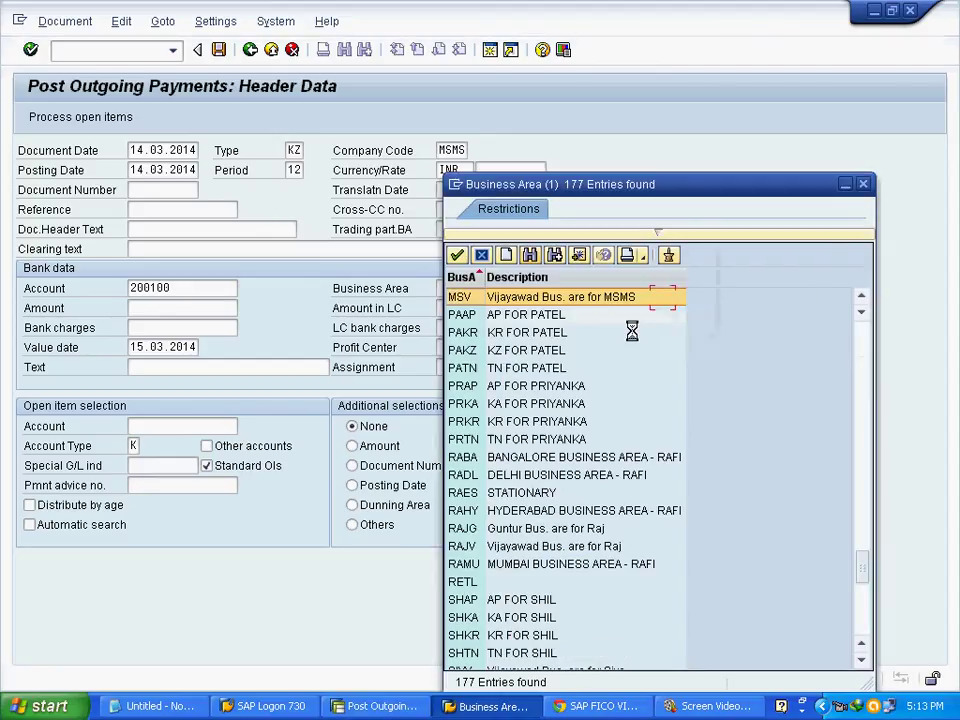
double_click(574, 296)
Check the FBL1N code in Notepad, start that transaction in a new SAP session and display the MSMS vendor's open items to find the amount.
click(195, 310)
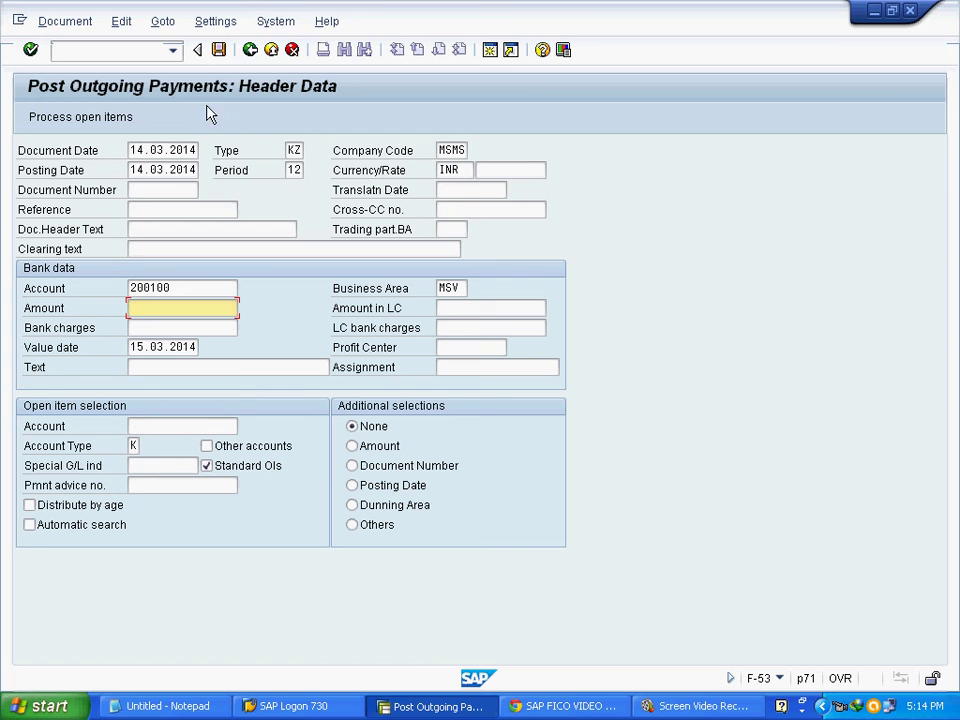
click(167, 707)
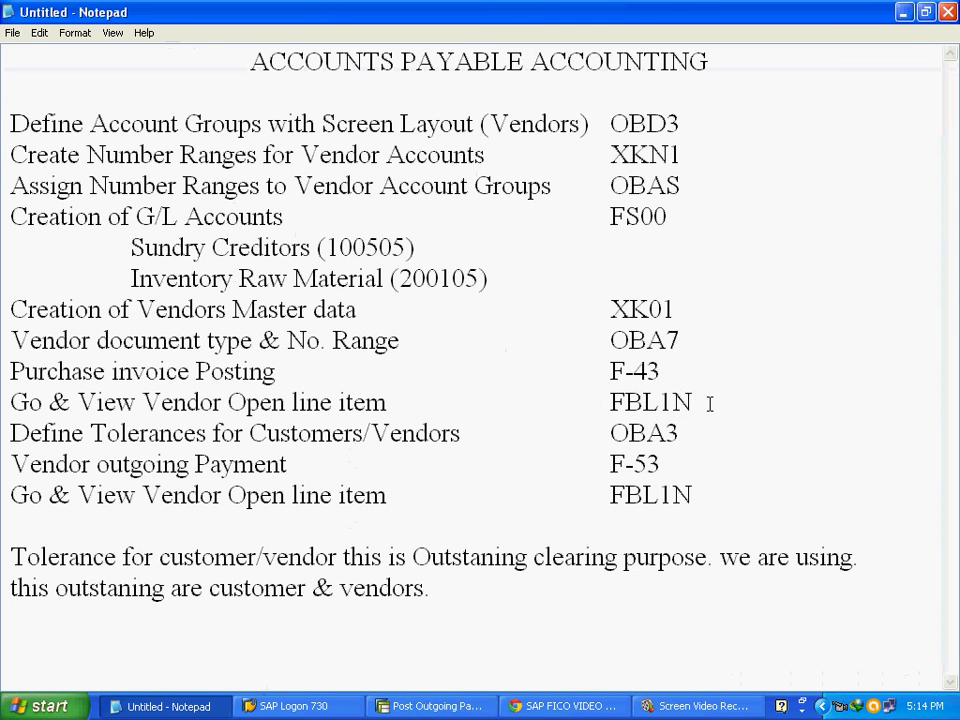
drag(709, 403, 610, 403)
click(432, 706)
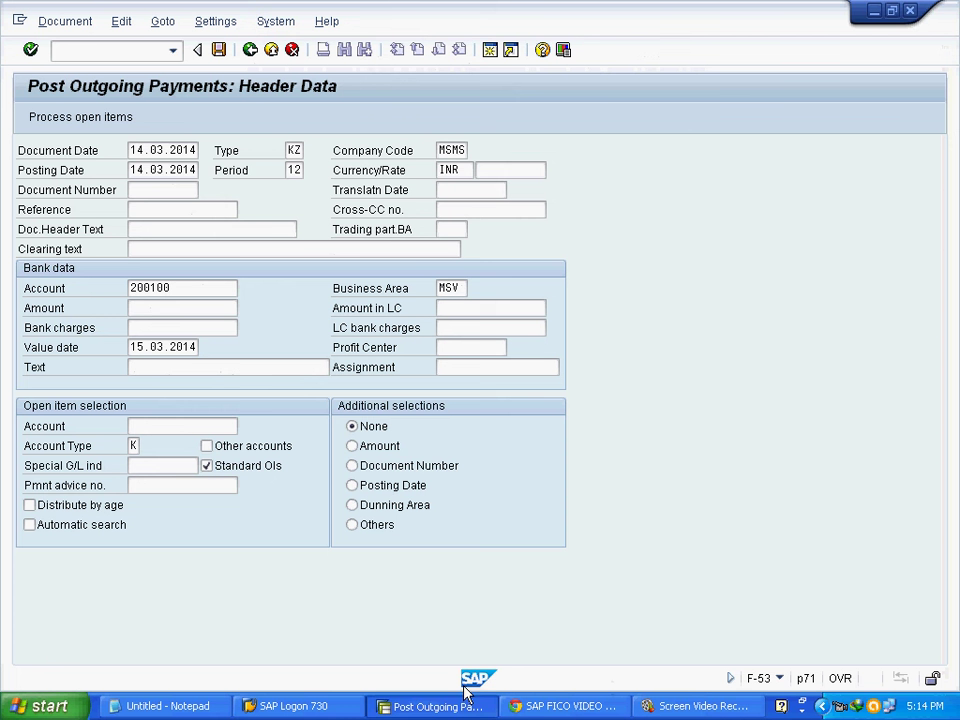
click(133, 51)
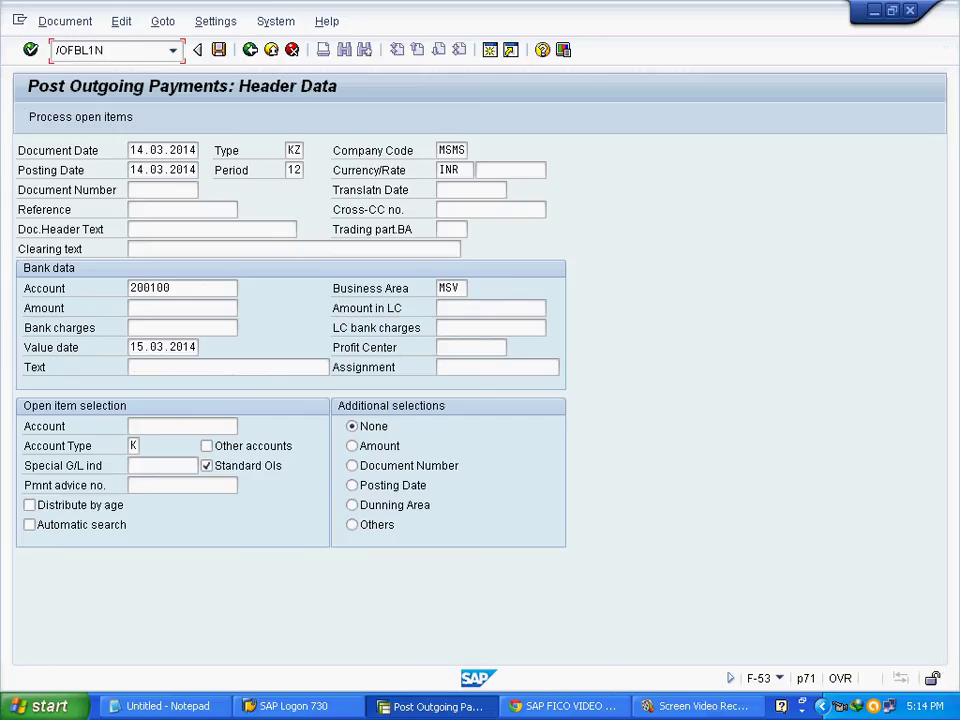
key(Return)
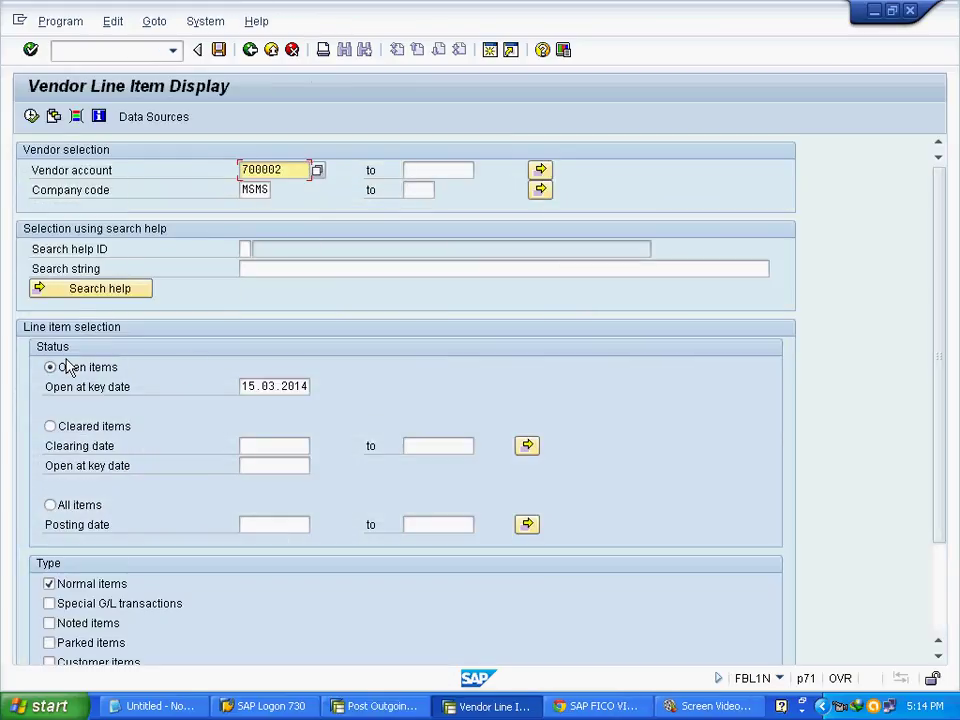
click(280, 387)
click(31, 116)
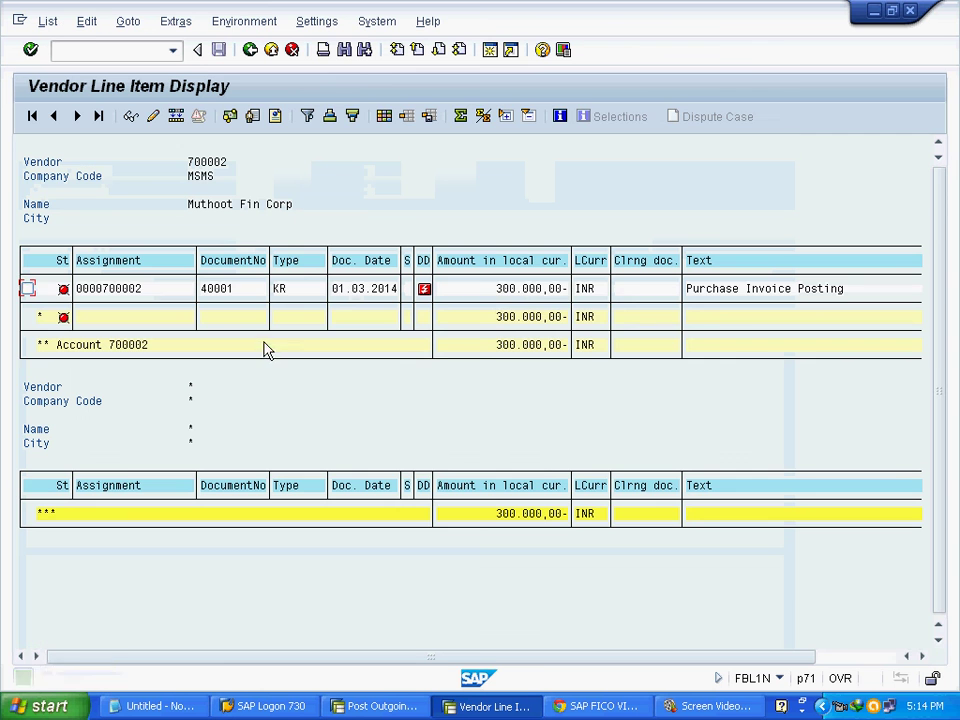
click(505, 288)
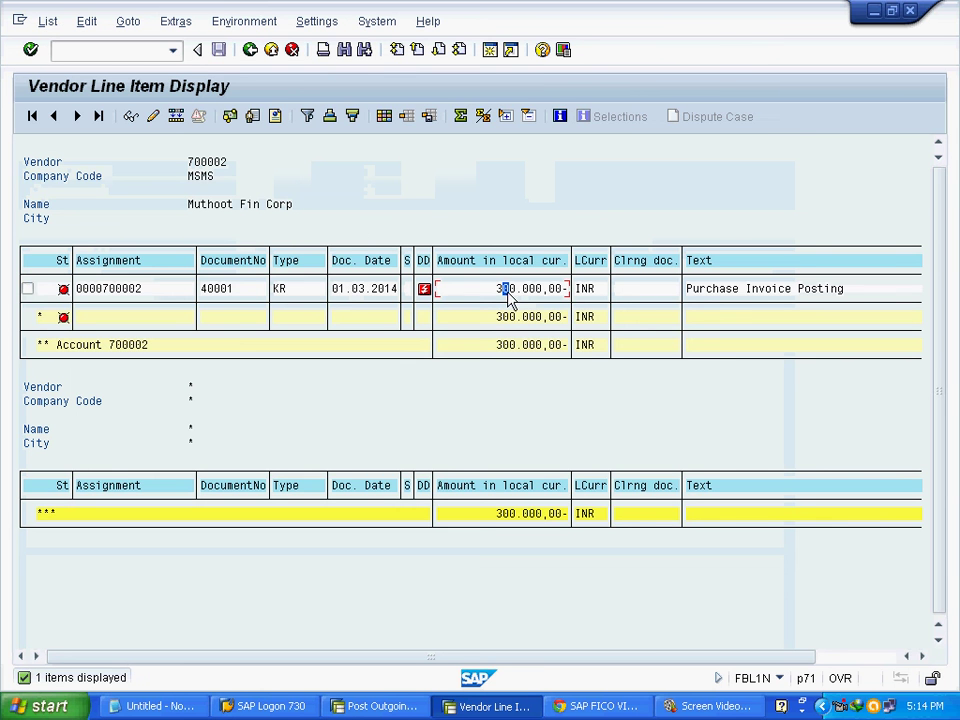
Switch to Notepad and add the line "HERE PAYMENT OF THREE PROCESS" below the tolerance note, undoing the duplicated line.
click(175, 706)
click(715, 404)
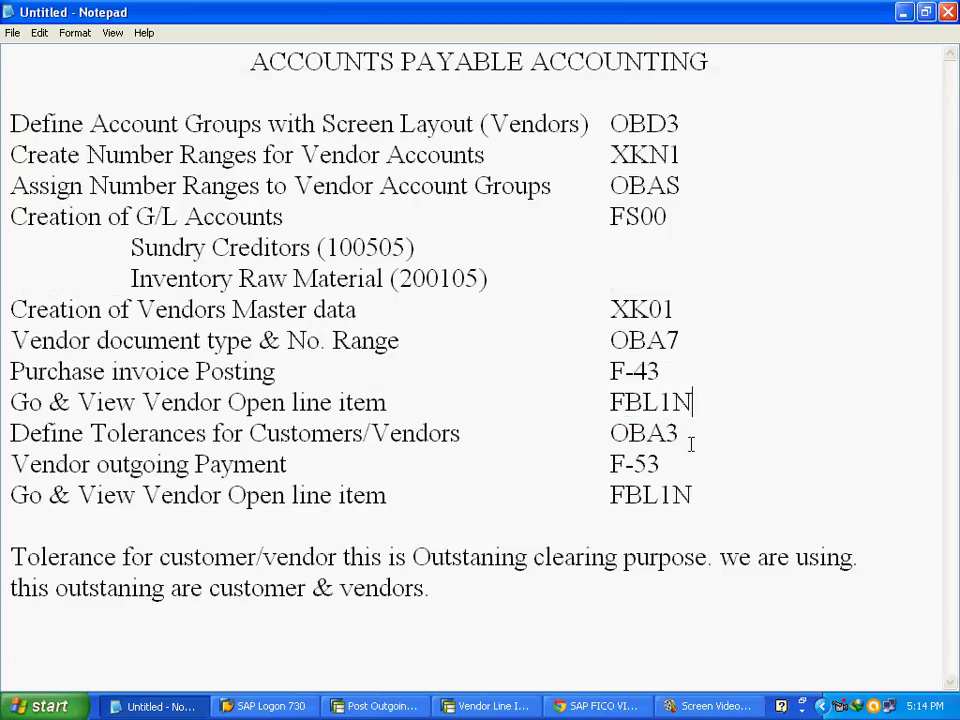
drag(670, 474, 603, 466)
click(712, 473)
text(ERE PAYMENT)
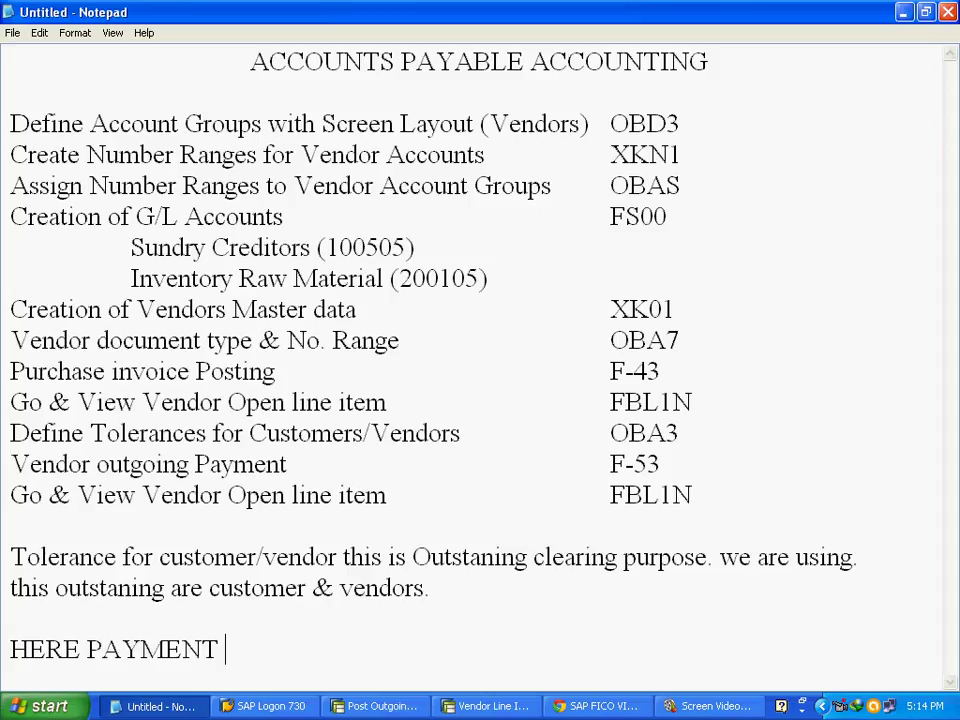
text(OF THREE)
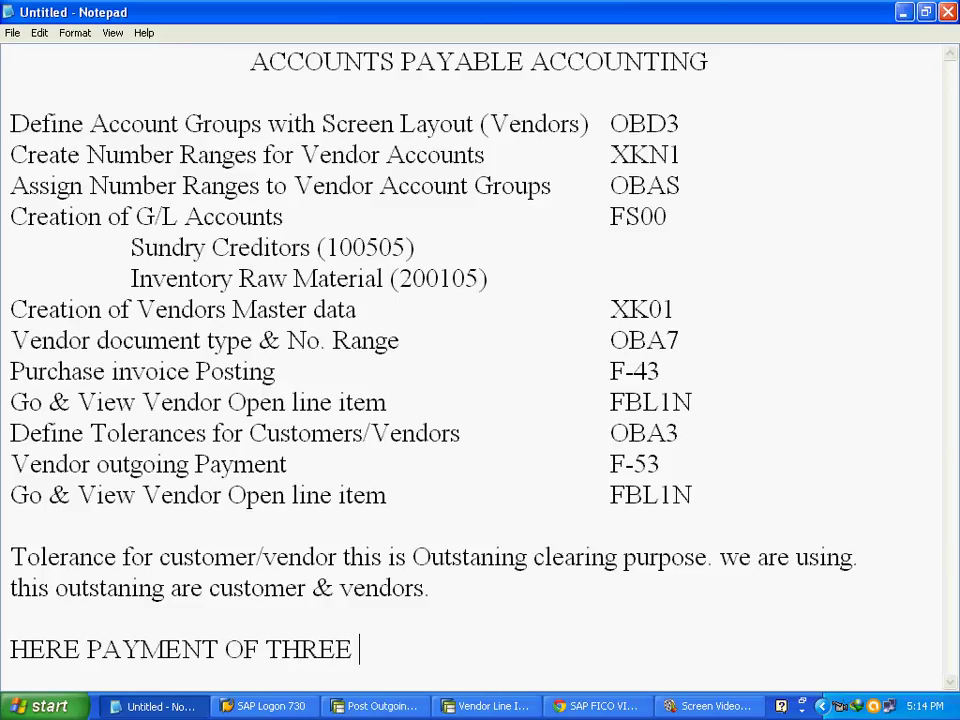
text( PROCESS)
key(Return)
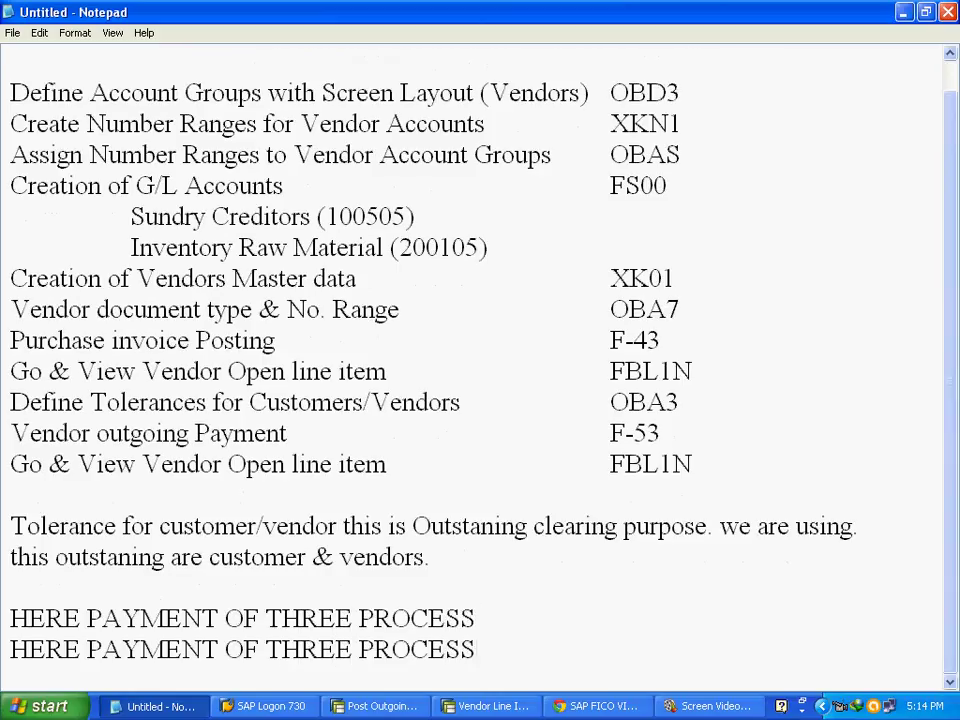
key(ctrl+z)
List the payment processes STANDARD, PARTIAL and RESIDUAL on separate lines below the new heading.
text(STANDARD)
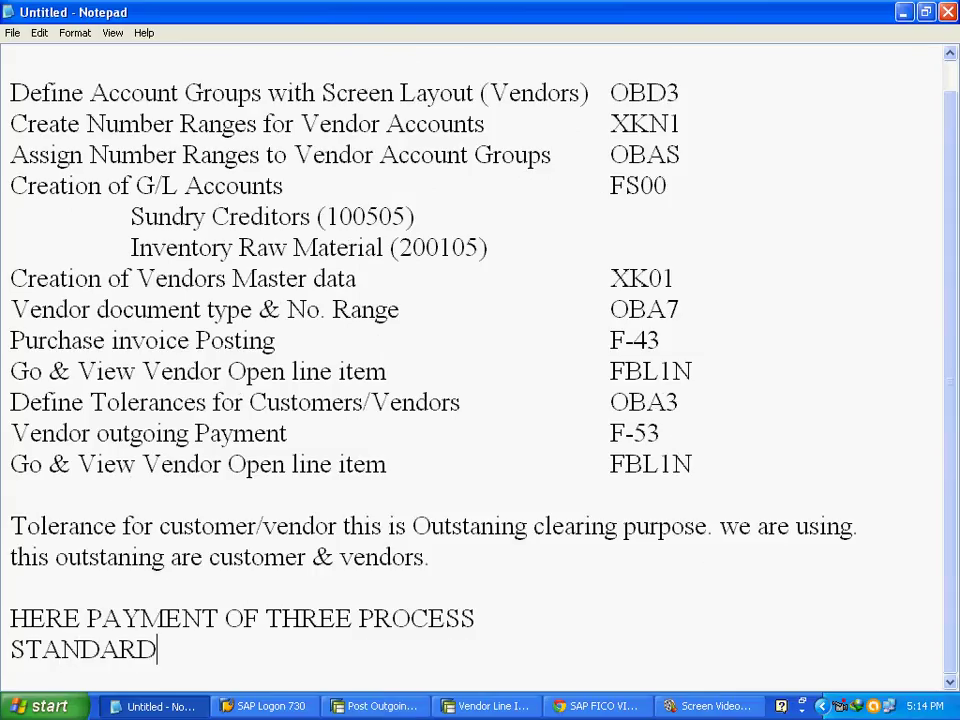
key(Return)
text(P)
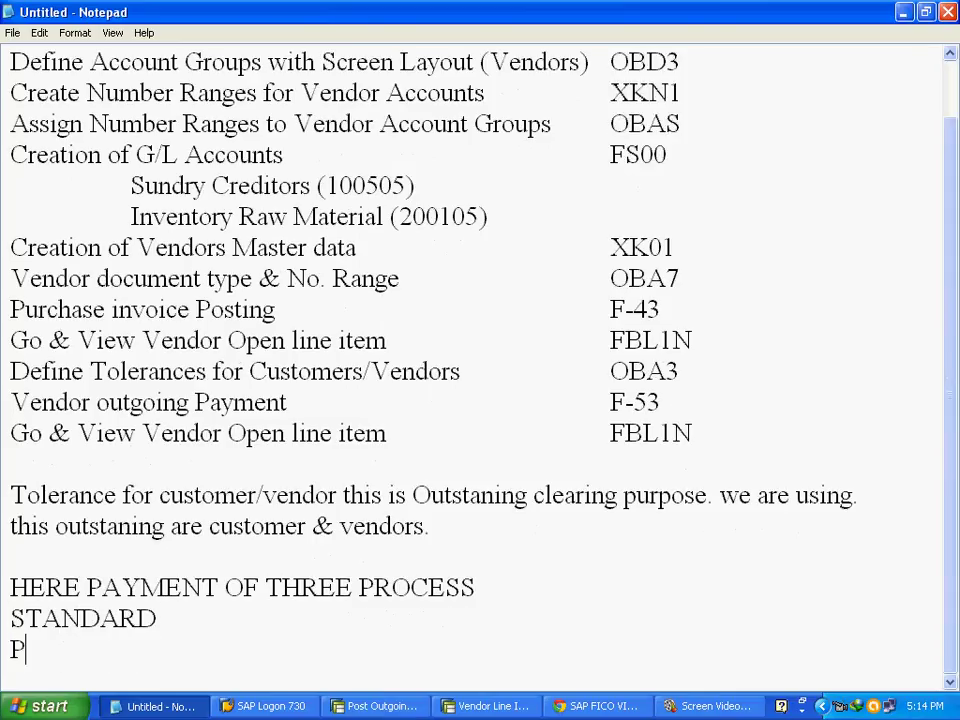
text(ARTIAL)
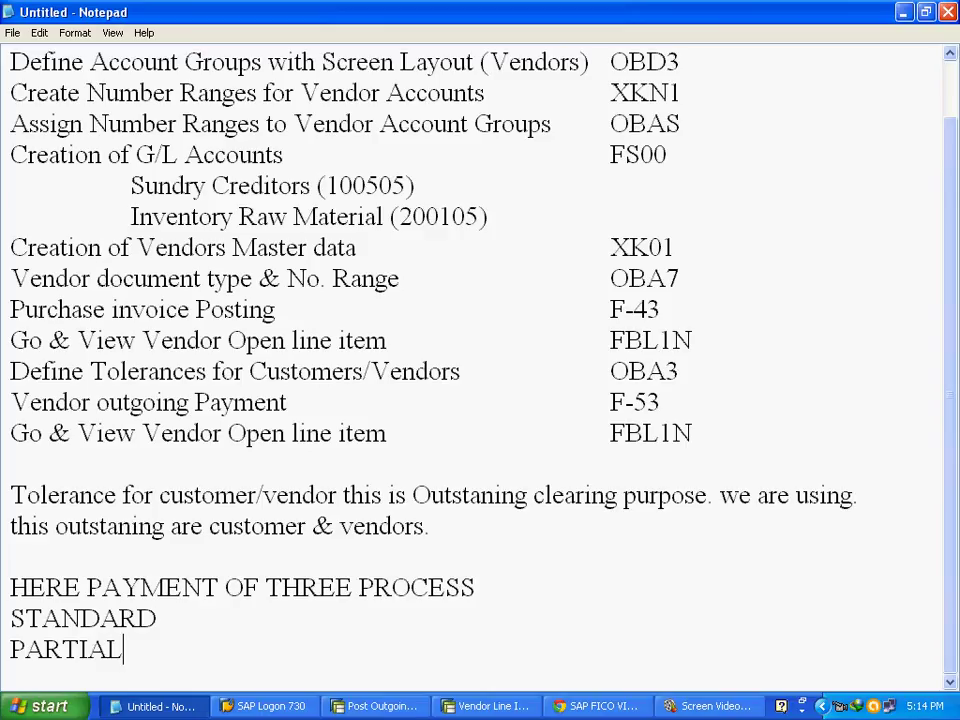
key(Return)
text(RESIDUAL)
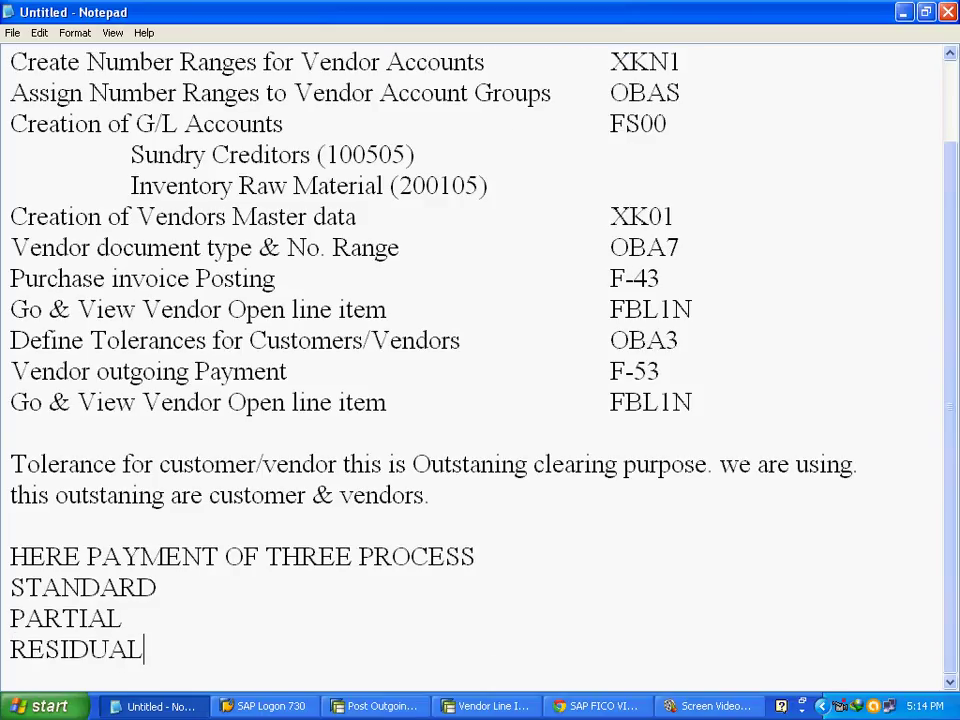
Switch to the outgoing payment in SAP and set the bank data amount to 300000 with the text "Vendor Payment".
key(Return)
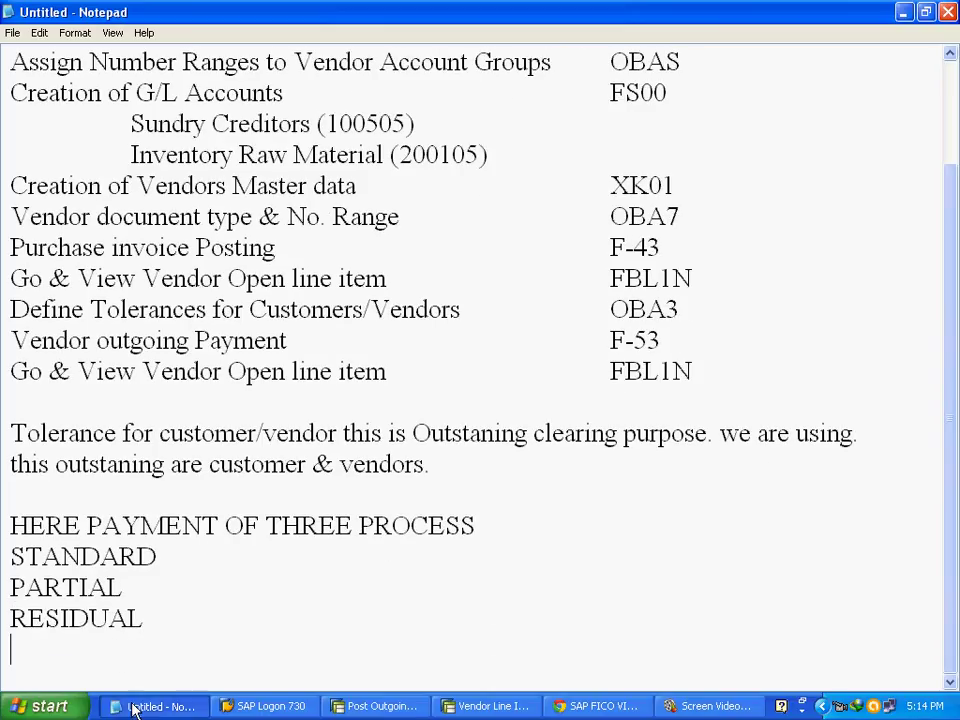
click(199, 563)
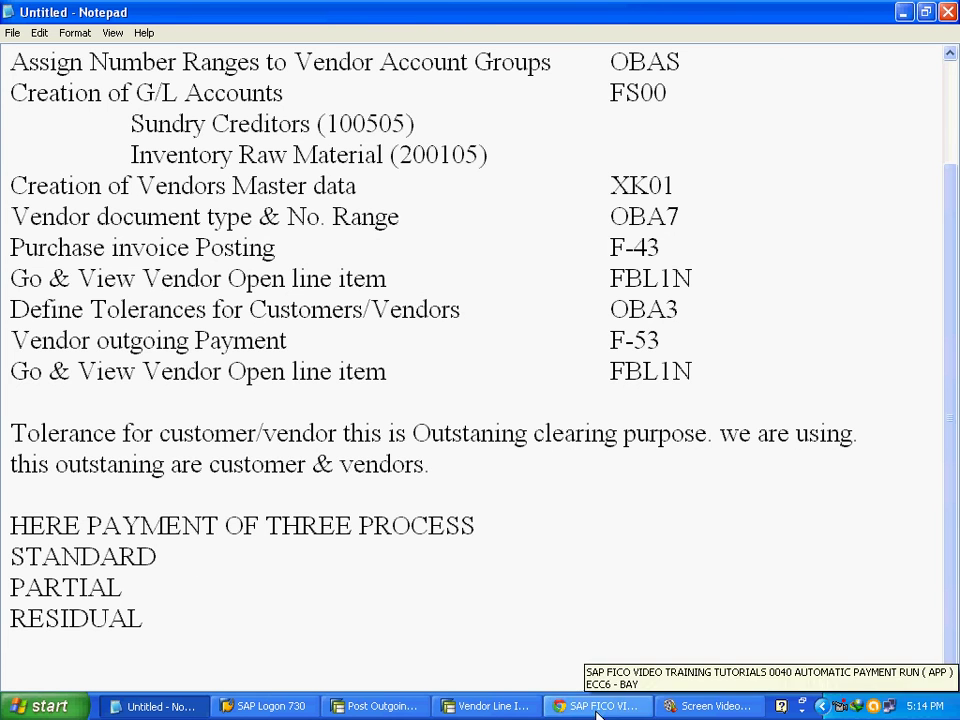
click(401, 708)
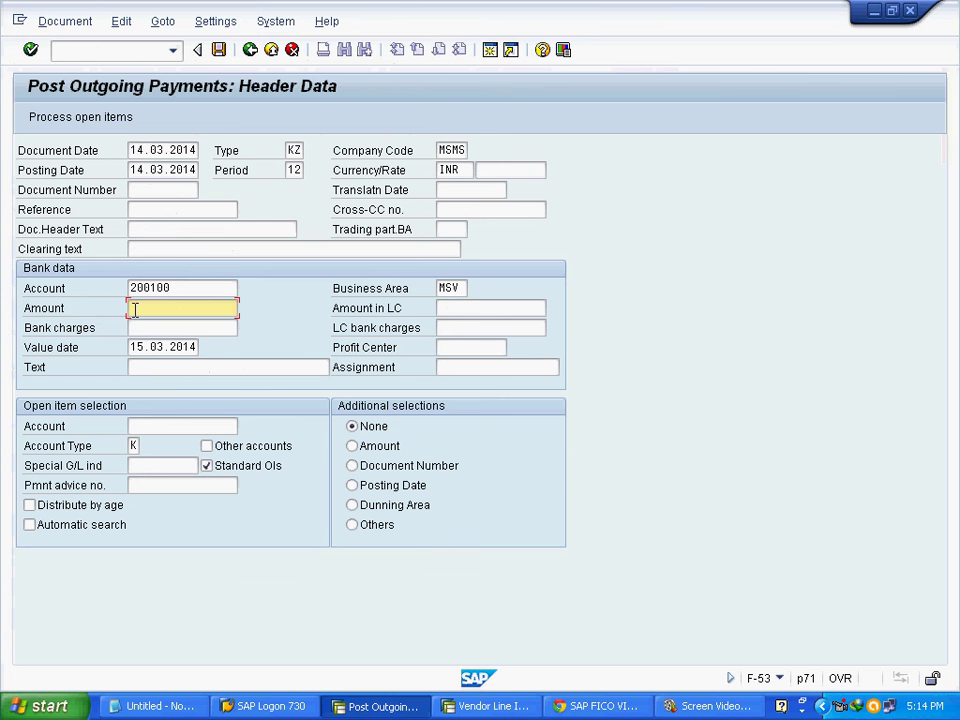
text(30)
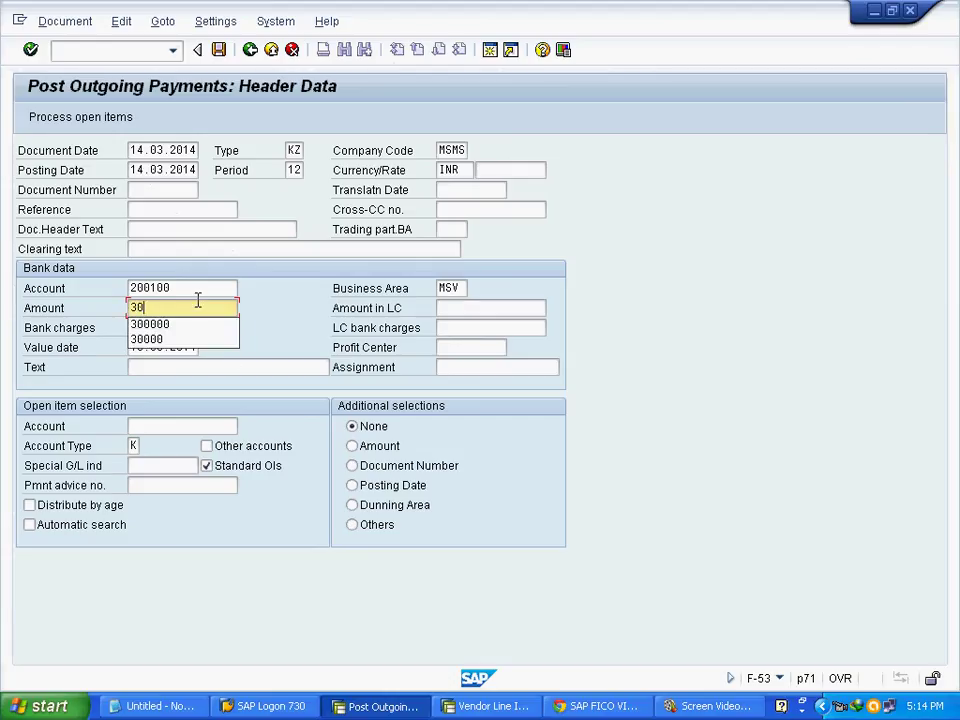
text(0000)
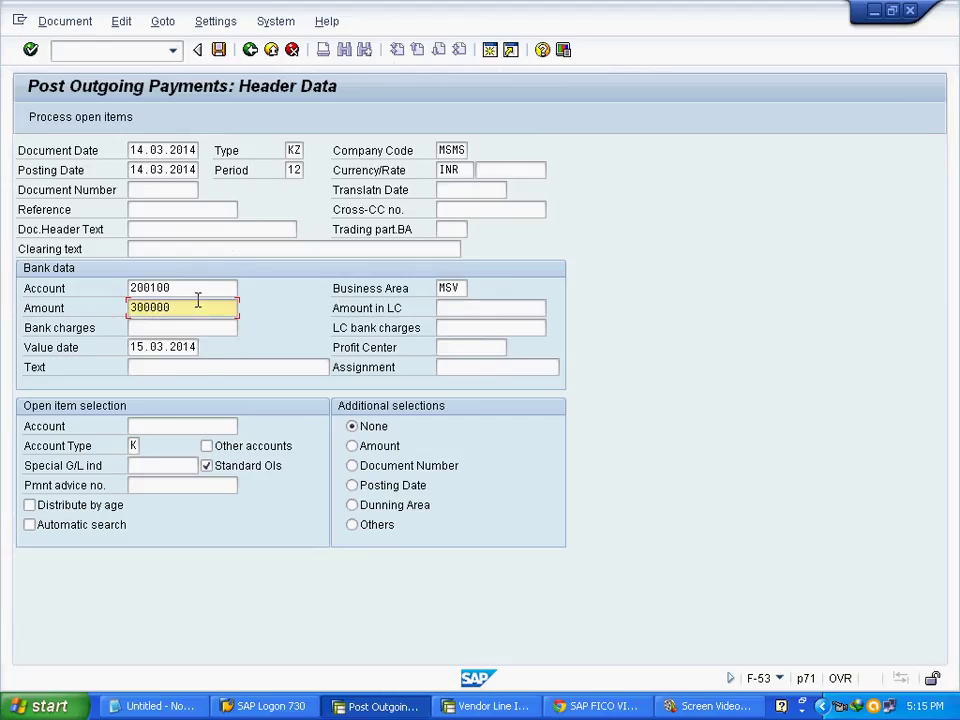
click(178, 370)
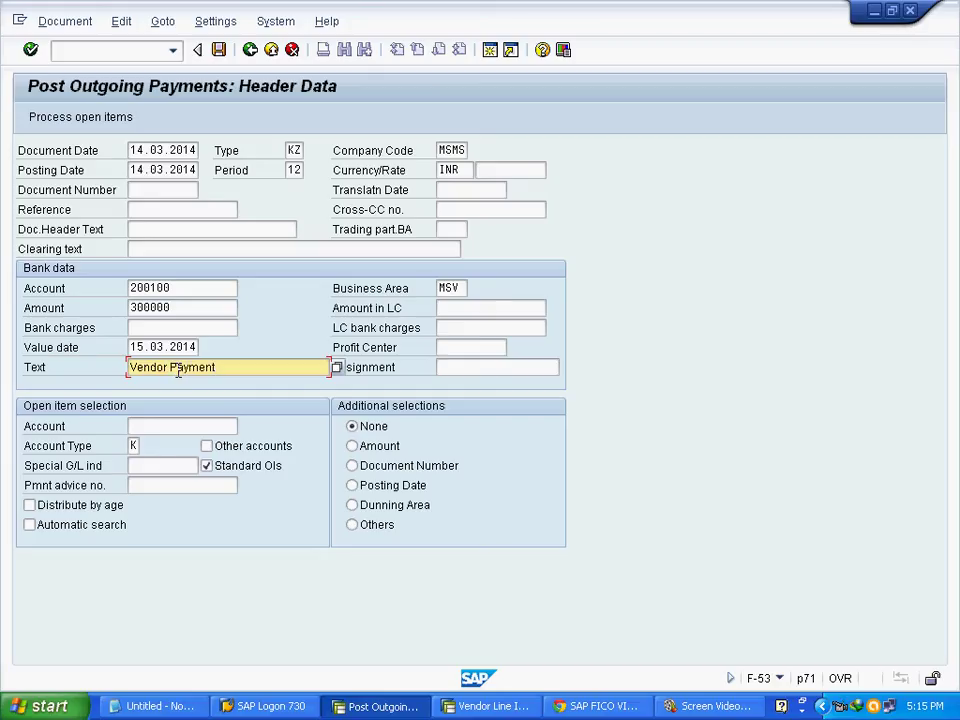
Pick account type K (Vendors) from the value list for the open item selection.
click(155, 425)
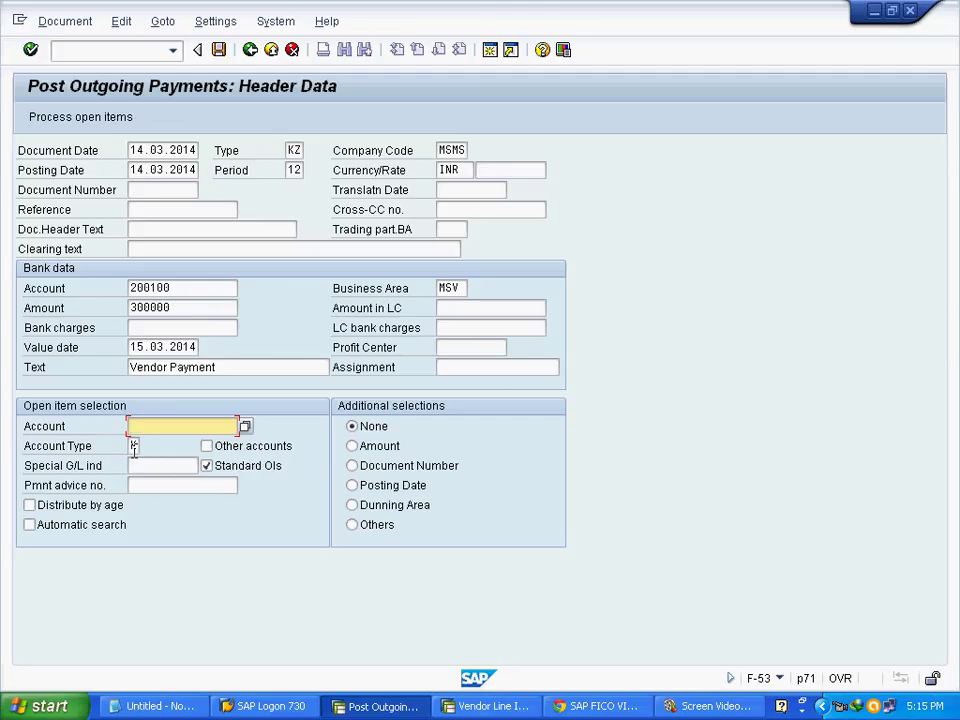
double_click(134, 446)
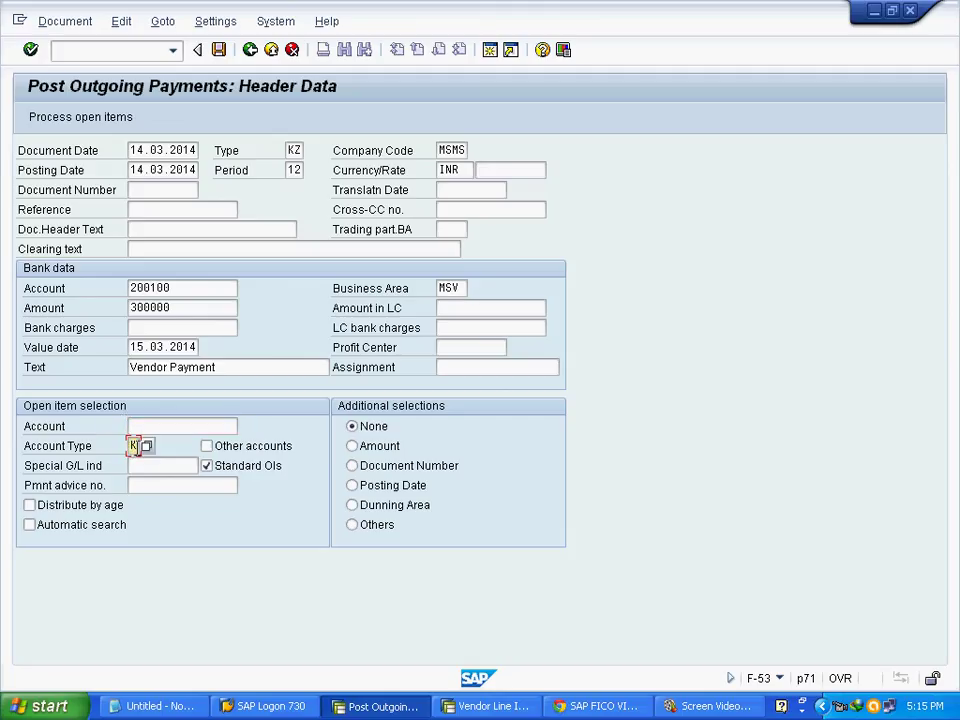
click(147, 447)
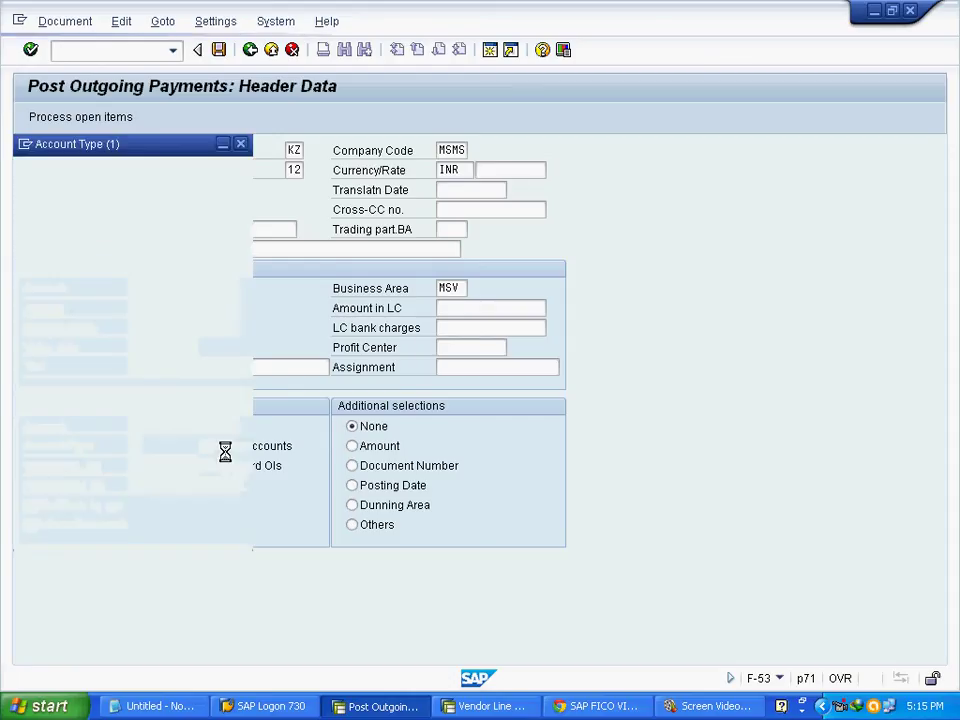
click(108, 248)
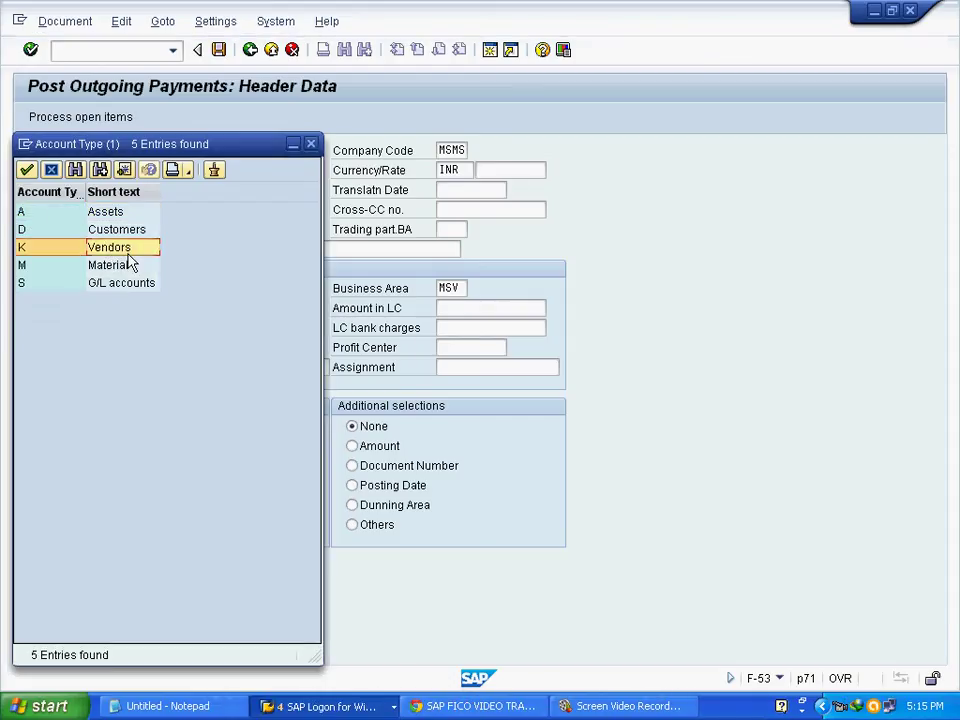
click(28, 170)
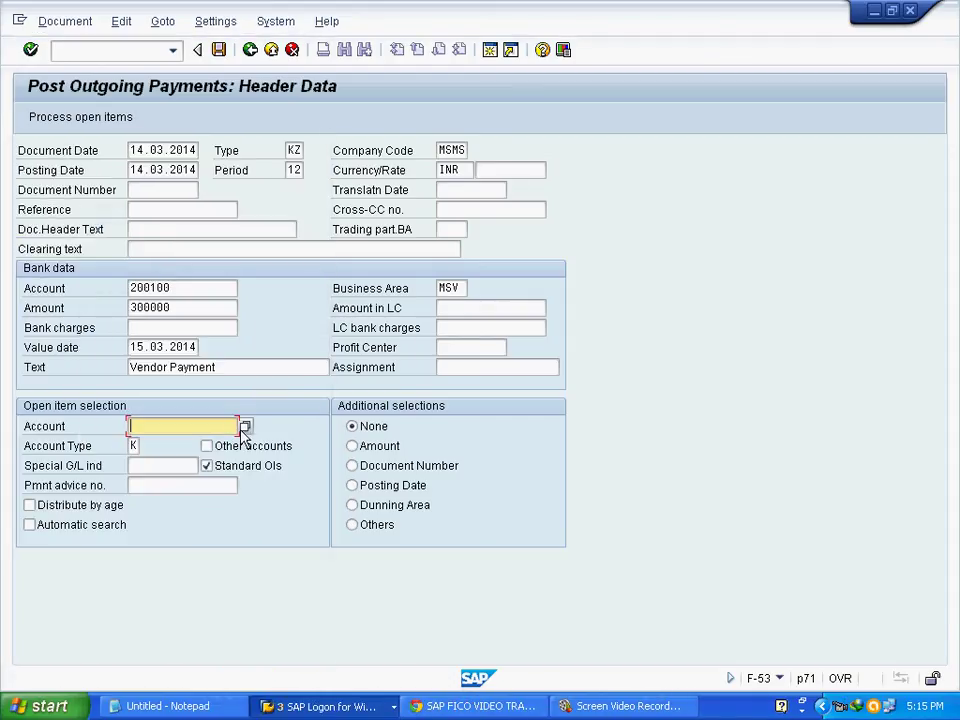
Choose company code MSMS's vendor Muthoot Fin Corp as the open item account and process its open items.
click(200, 426)
key(F4)
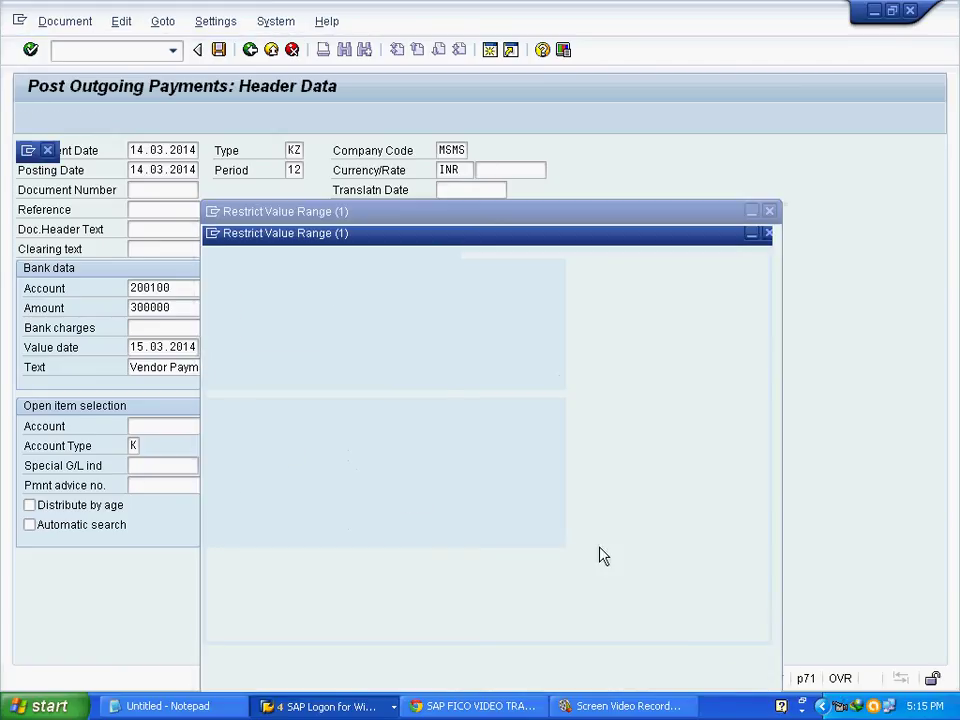
click(681, 657)
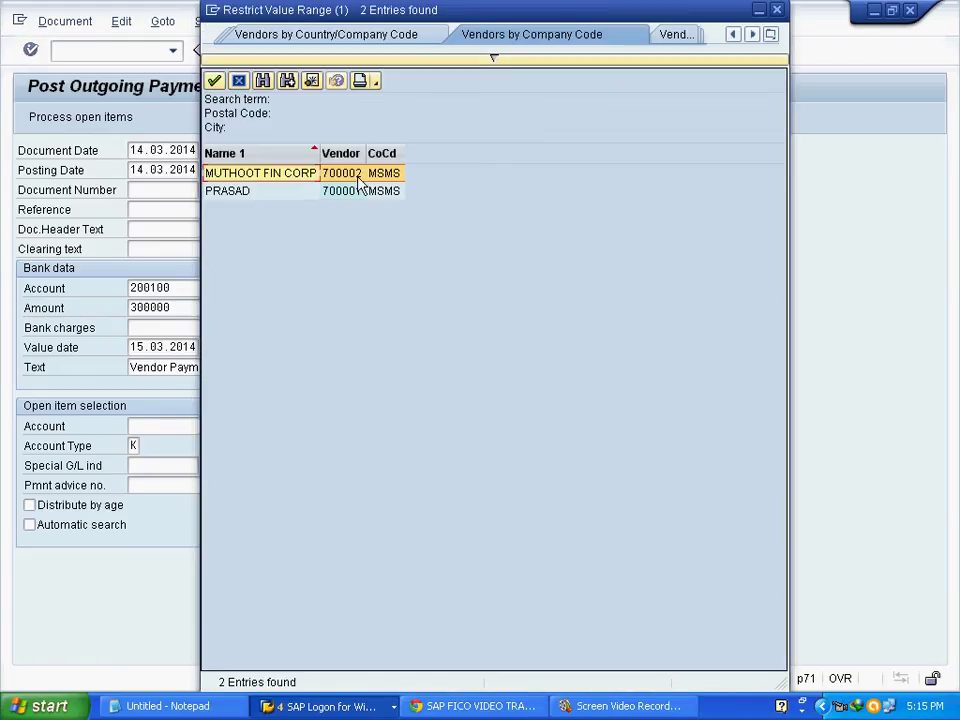
double_click(358, 175)
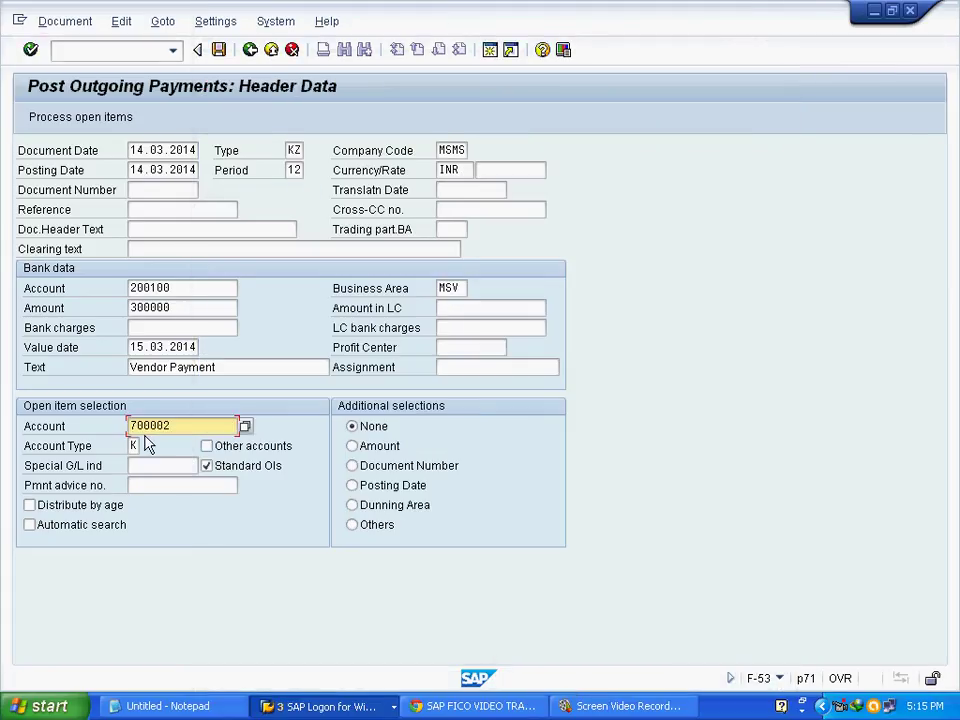
click(87, 121)
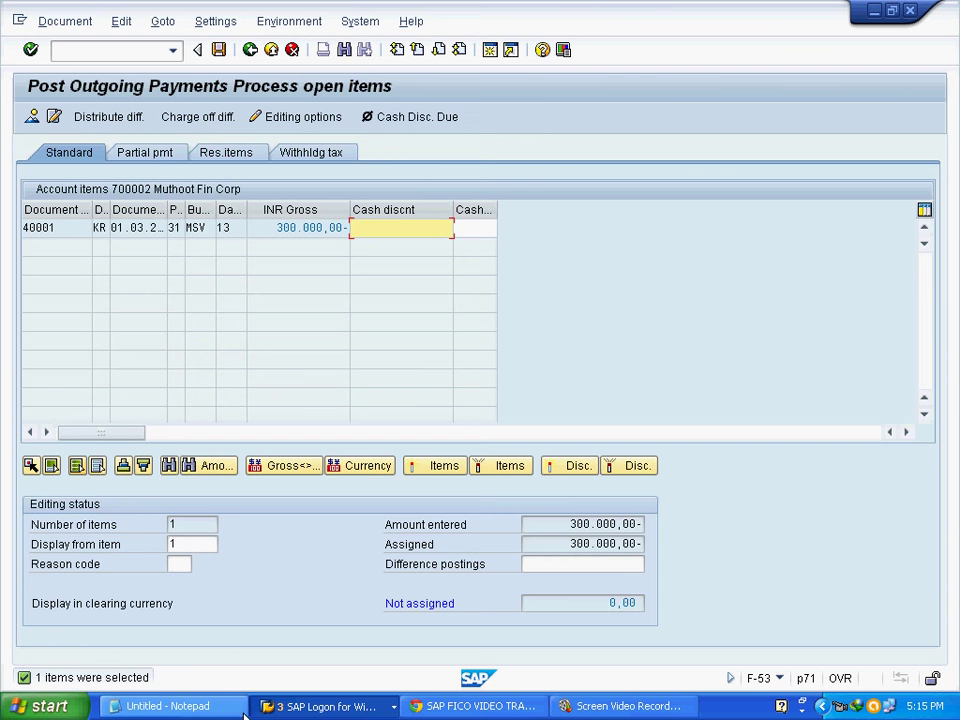
Review the three payment processes in Notepad, check the vendor's open item in the FBL1N session and return to the payment.
click(165, 706)
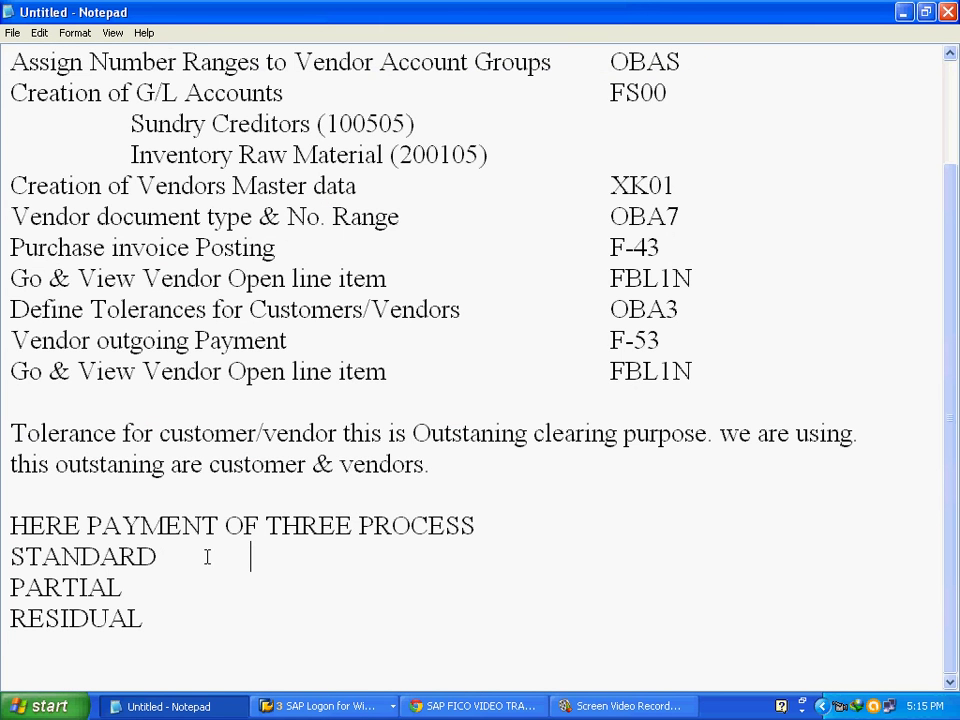
drag(160, 556, 28, 572)
drag(122, 587, 10, 589)
drag(165, 630, 10, 585)
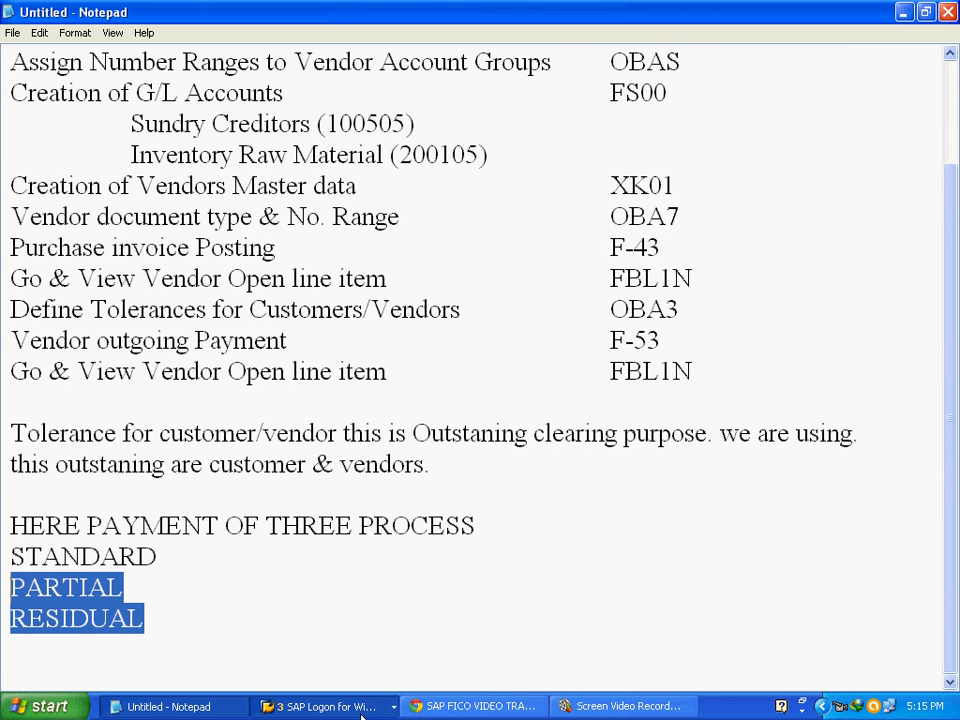
click(325, 706)
click(352, 633)
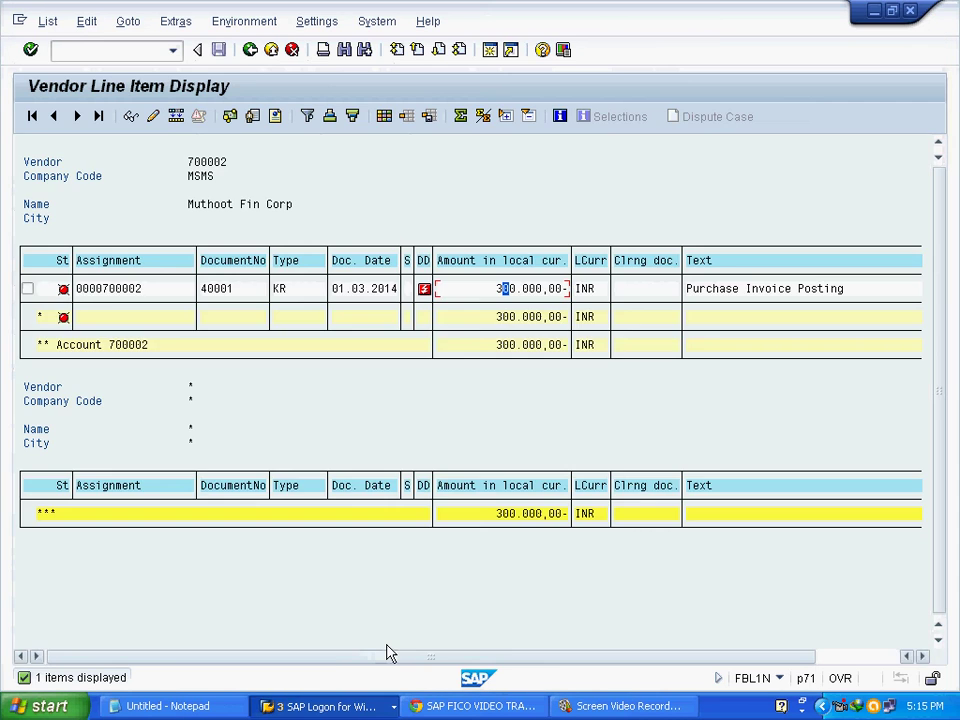
click(325, 706)
click(360, 655)
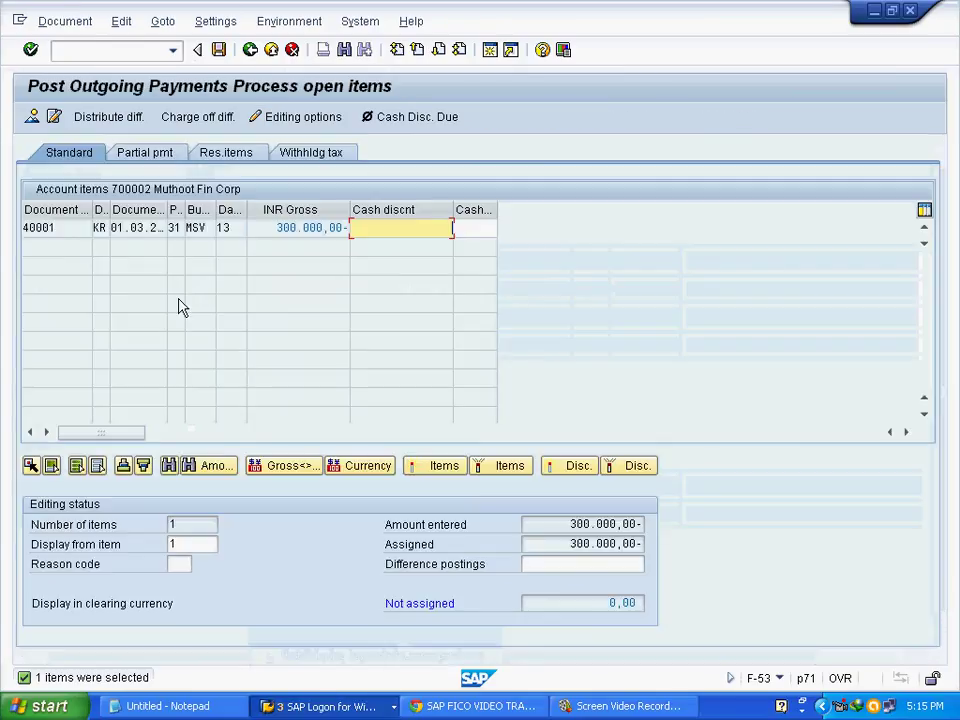
Compare the standard, partial and residual views of the open item and check the entered, assigned and not assigned amounts.
click(86, 160)
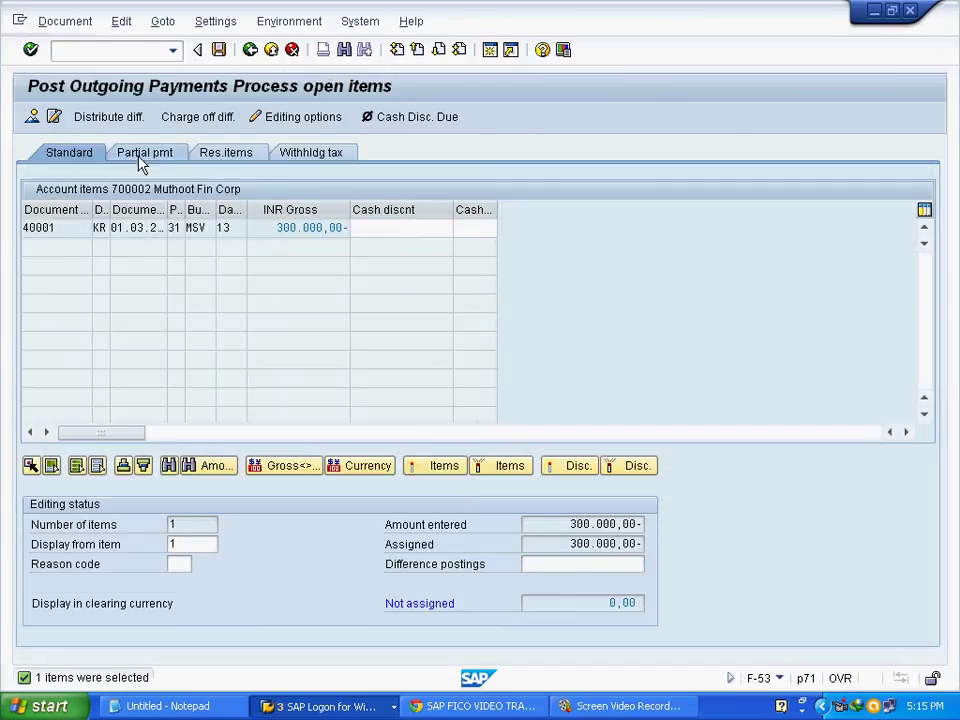
click(141, 163)
click(218, 164)
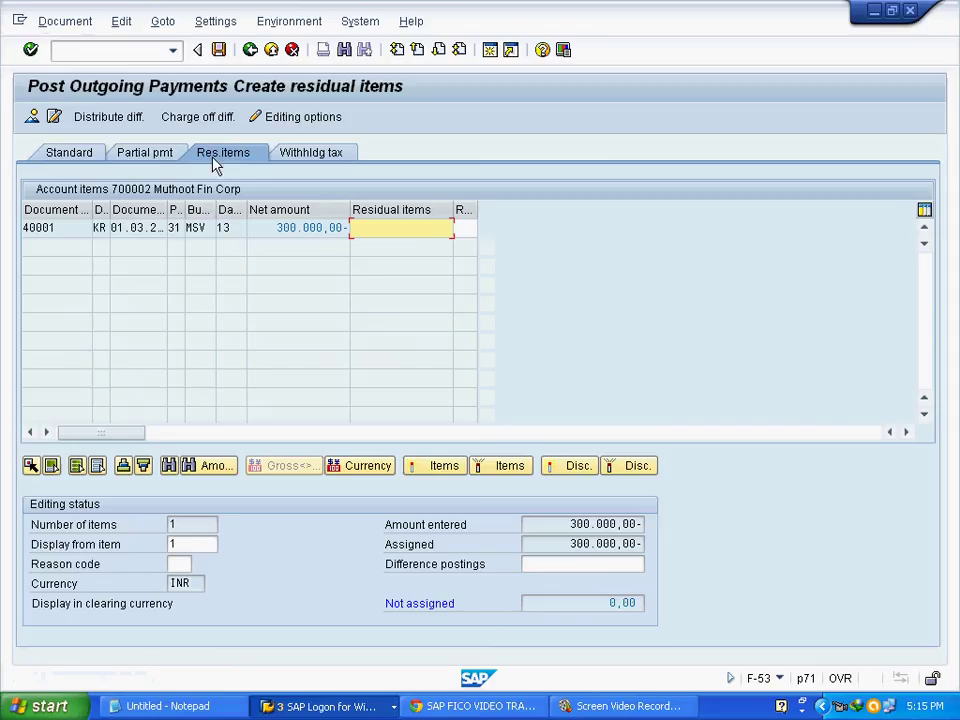
click(86, 158)
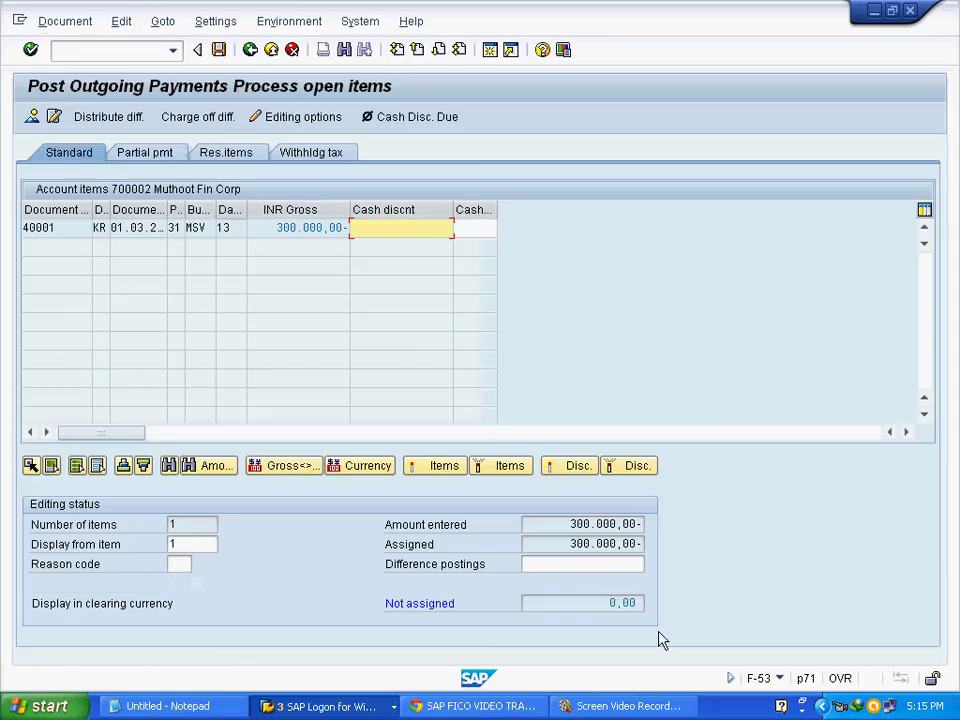
drag(561, 544, 648, 547)
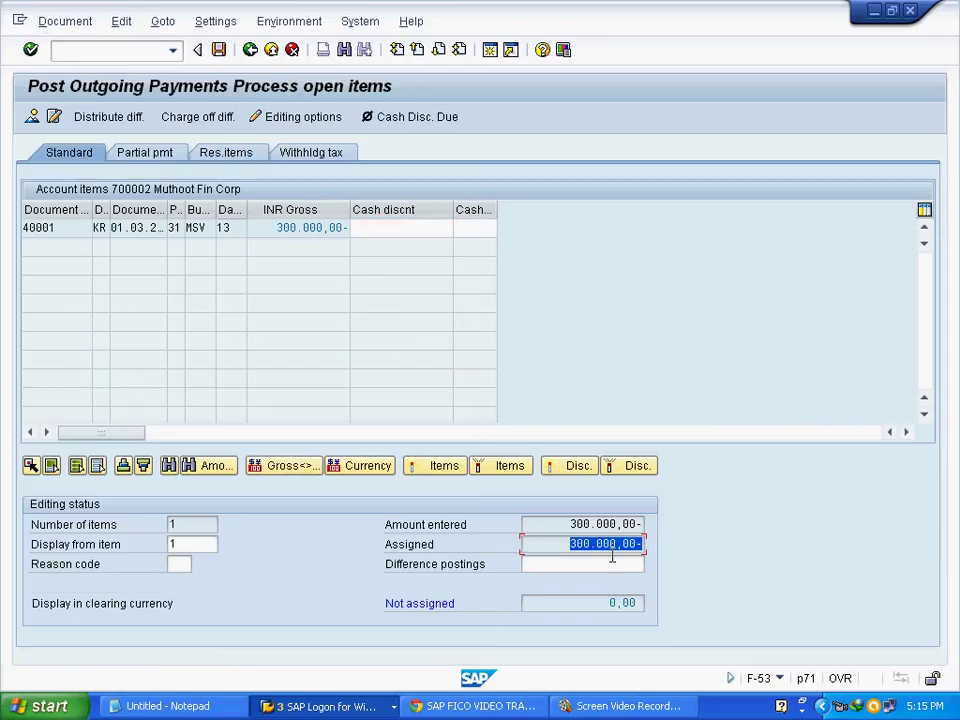
drag(522, 524, 648, 527)
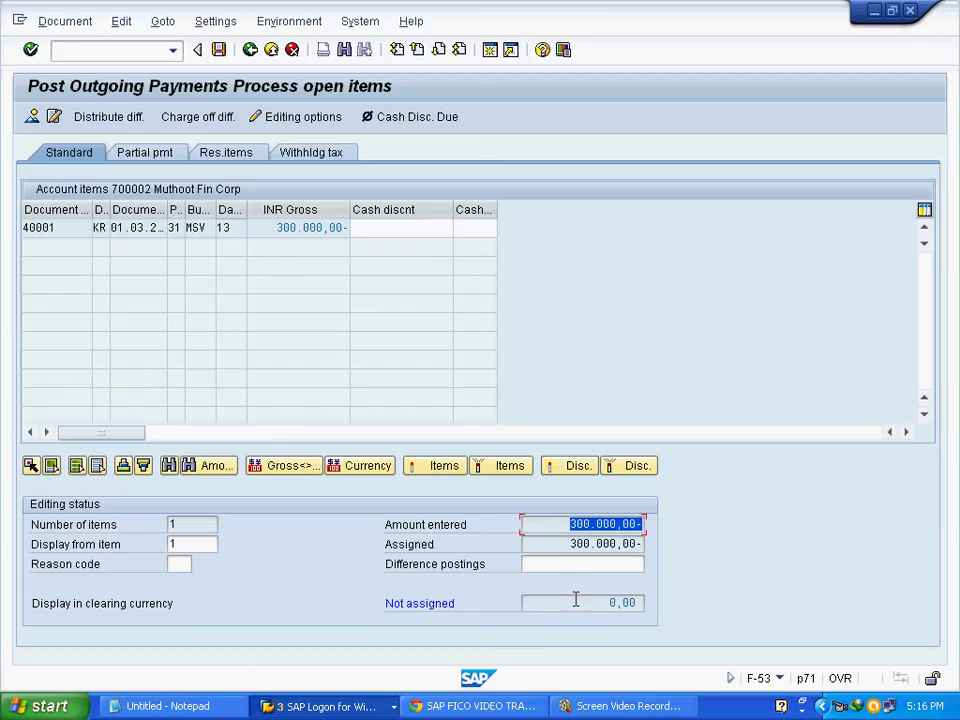
drag(575, 601, 666, 605)
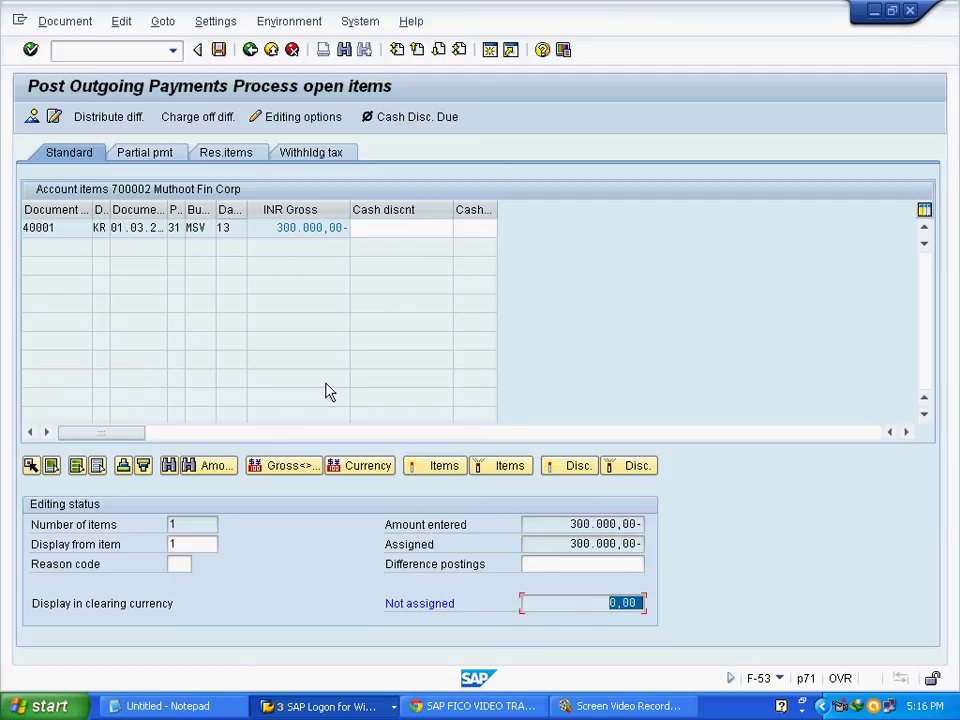
Recheck the partial and residual views, return to standard processing and post the outgoing payment.
click(150, 156)
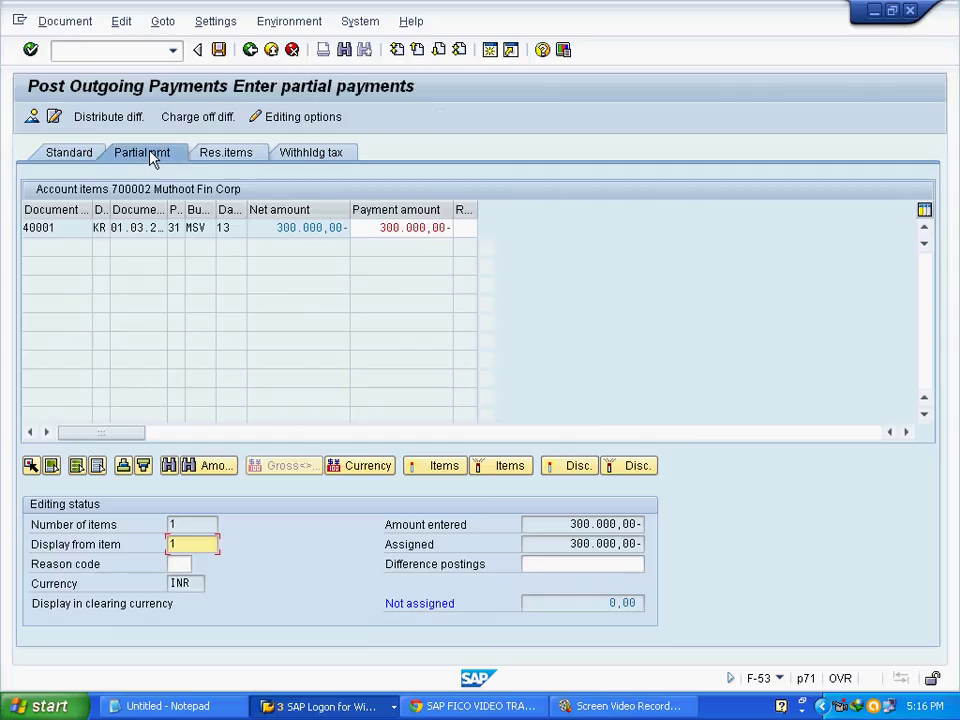
click(229, 157)
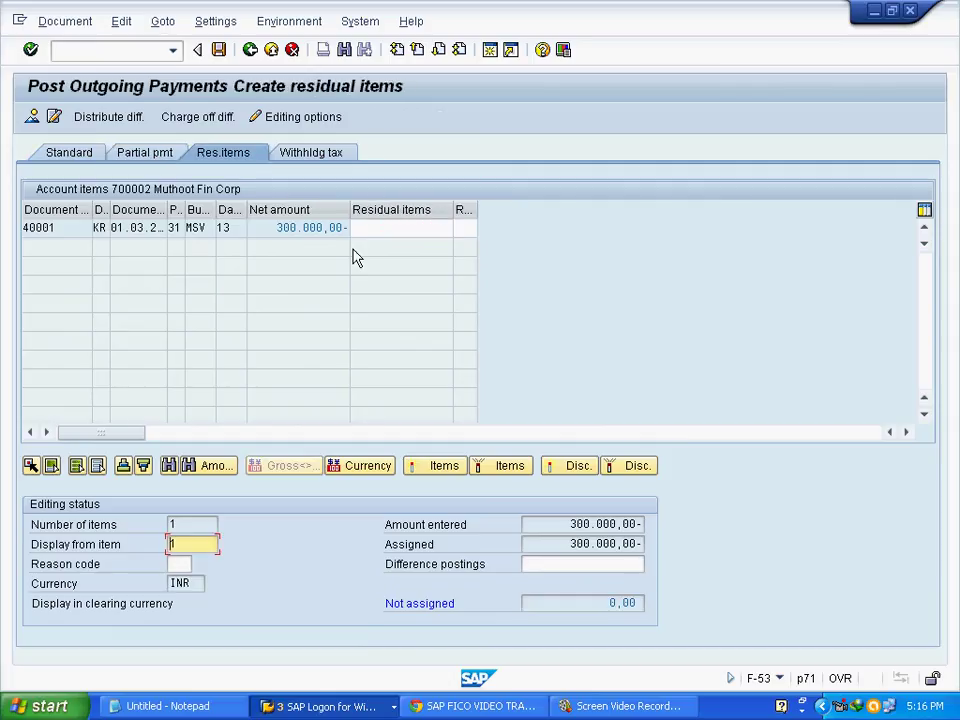
click(53, 153)
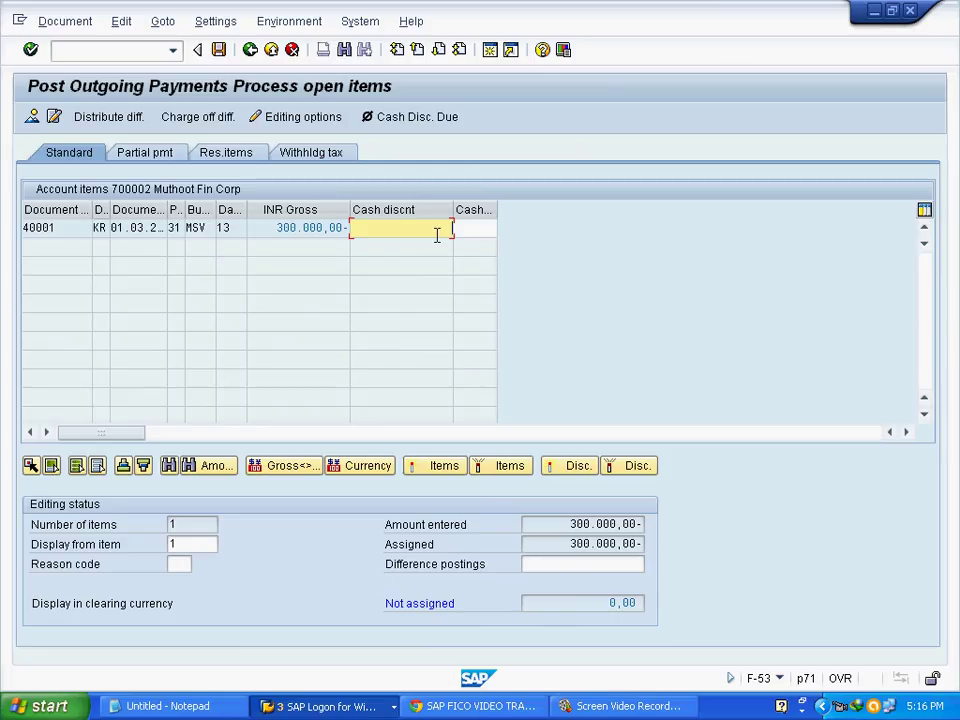
click(219, 51)
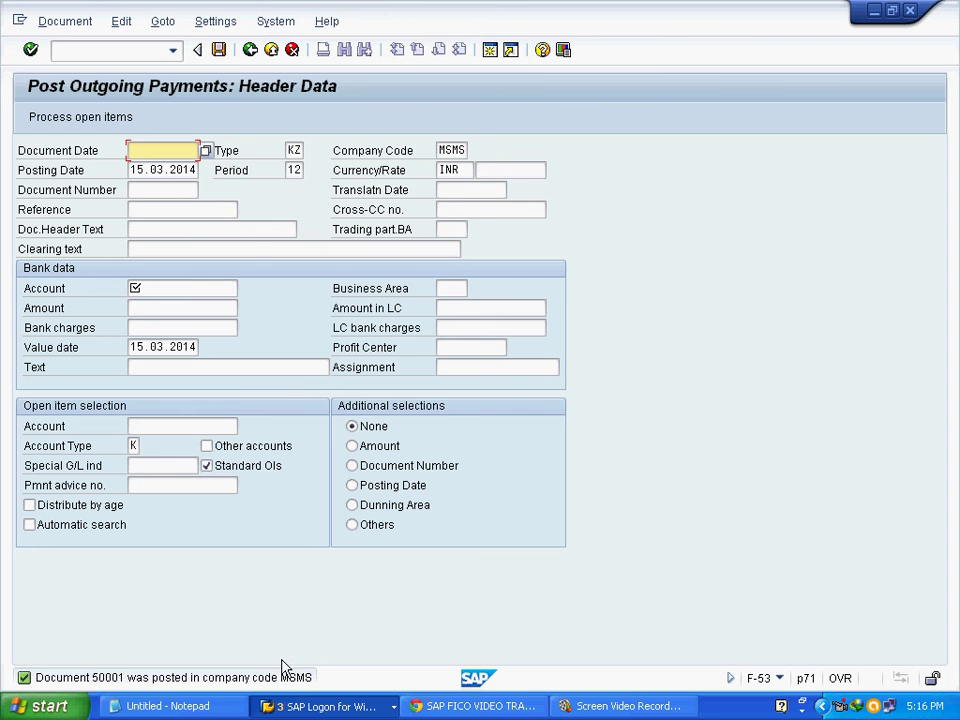
Switch to the FBL1N session and go back to the vendor line item selection screen.
click(370, 706)
click(340, 631)
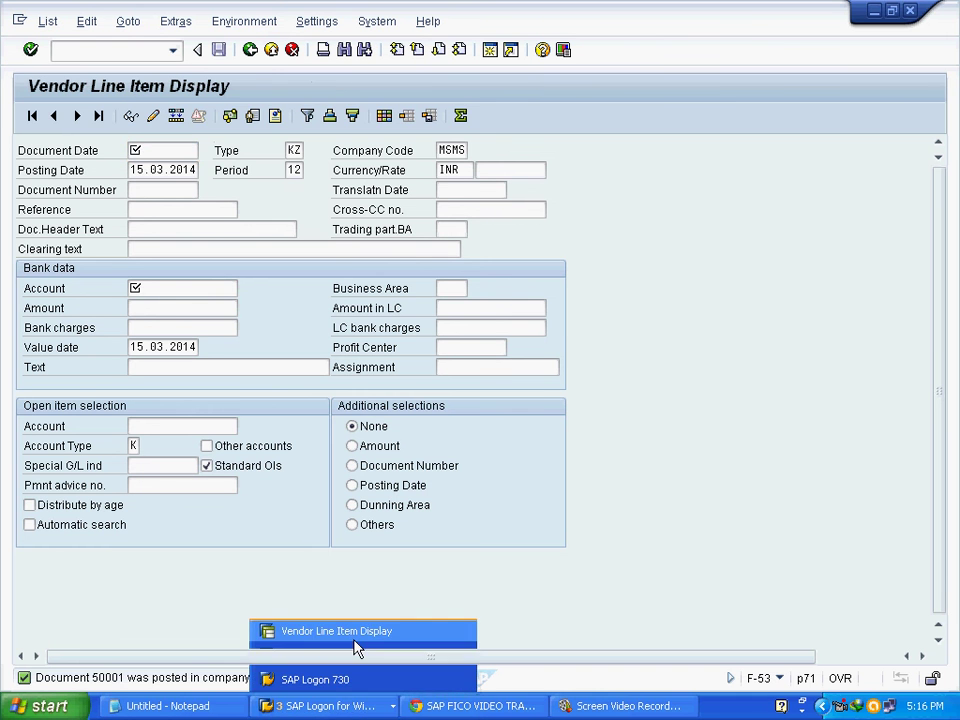
click(271, 52)
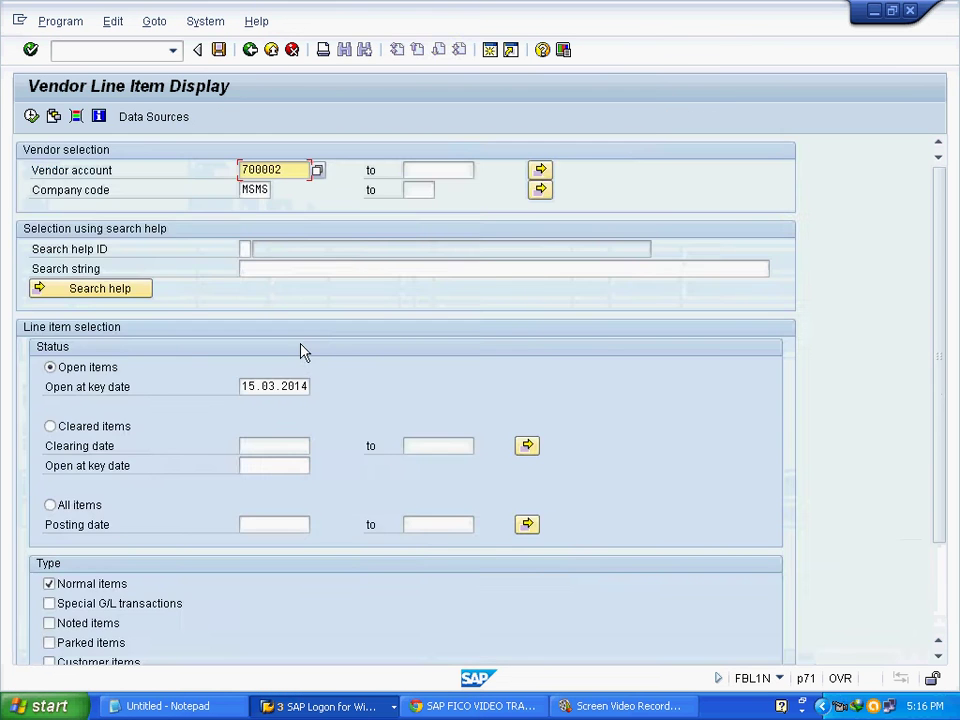
Check the code for viewing vendor open line items in Notepad and return to the vendor line item selection in SAP.
click(210, 704)
click(370, 340)
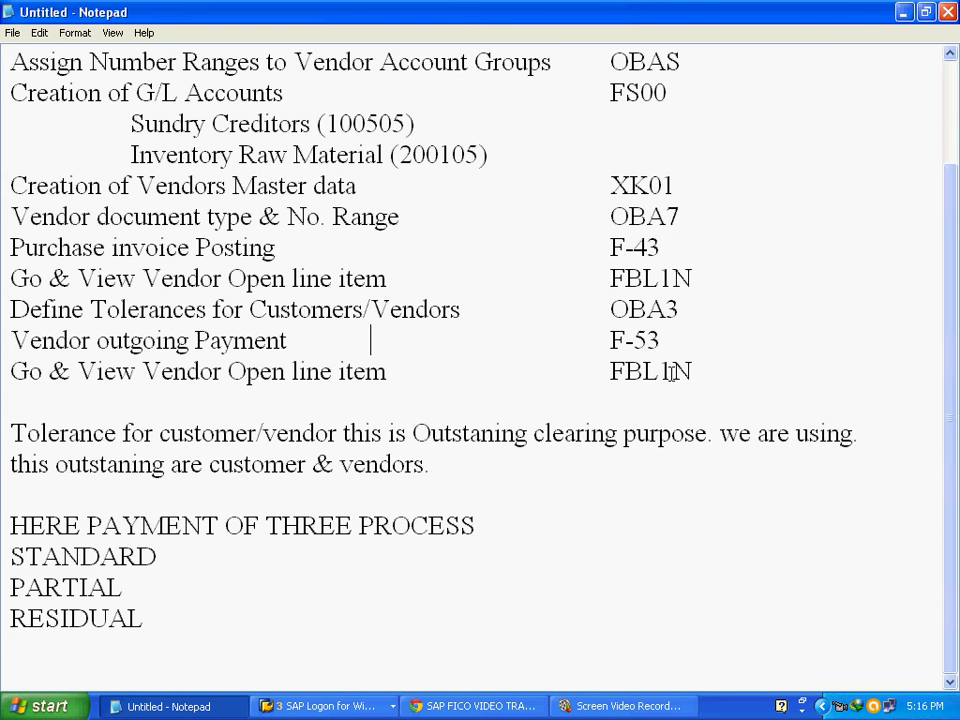
drag(688, 371, 3, 375)
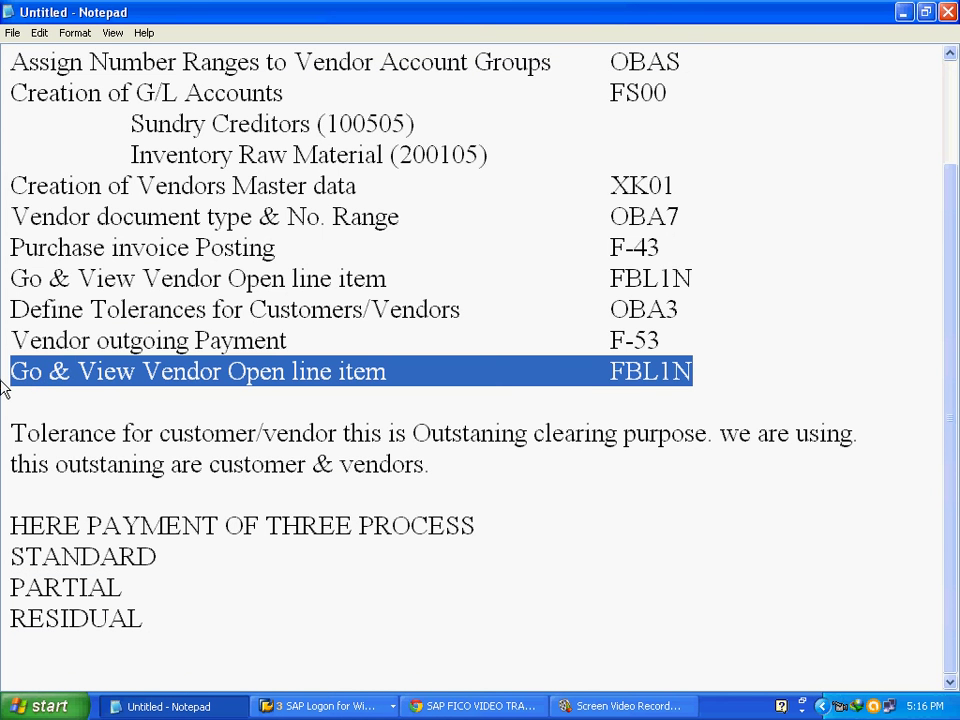
click(692, 371)
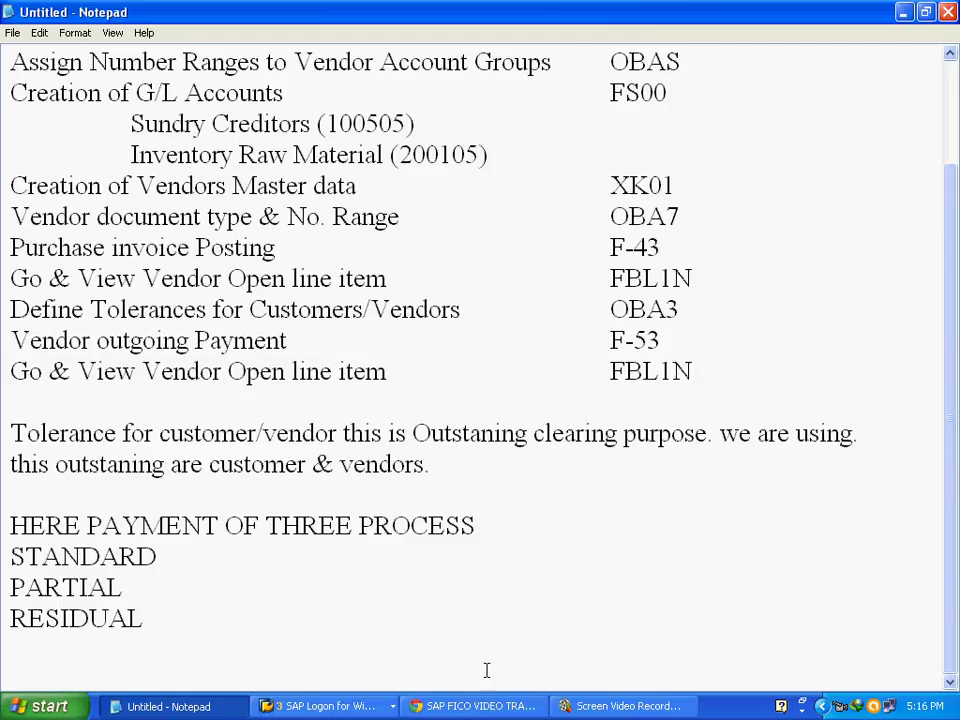
click(364, 706)
click(364, 634)
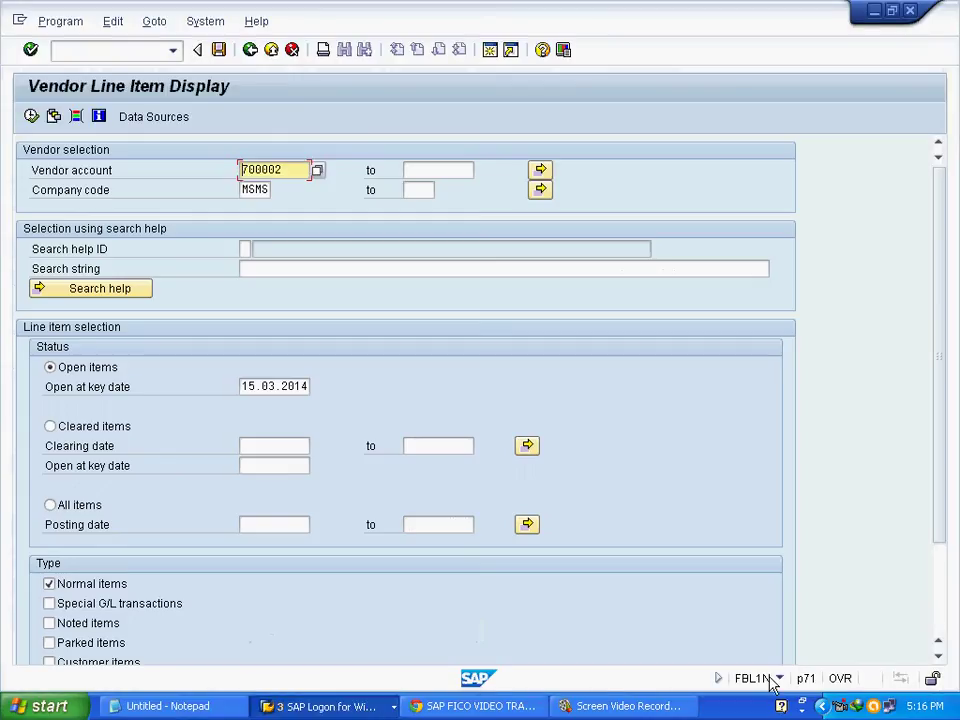
Run the vendor line item report for company code MSMS with open items at key date 15.03.2014.
drag(276, 175, 236, 174)
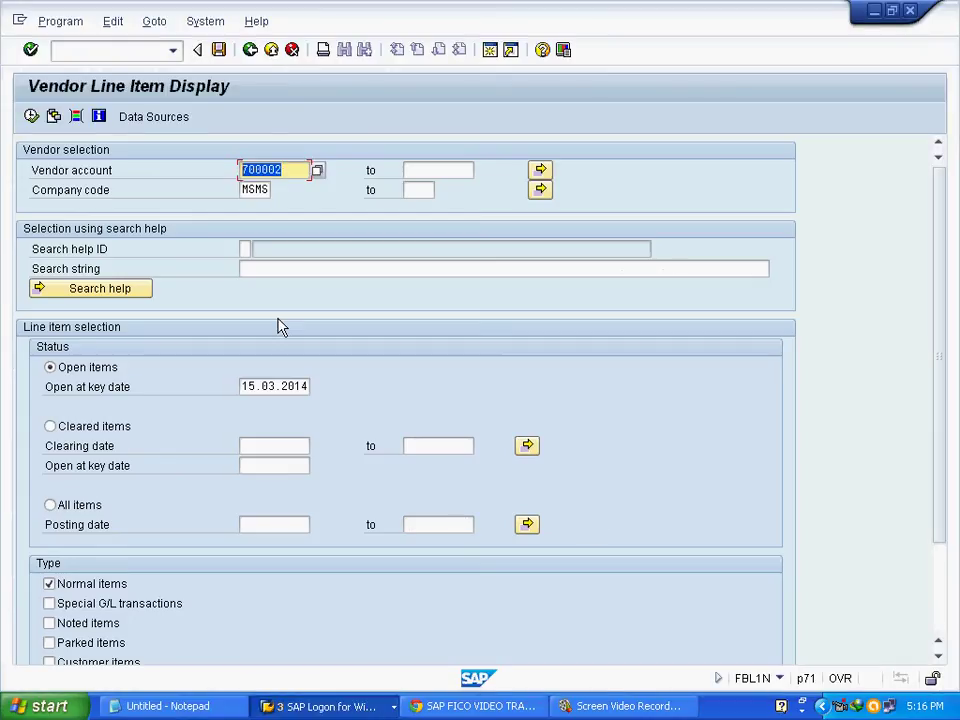
click(259, 387)
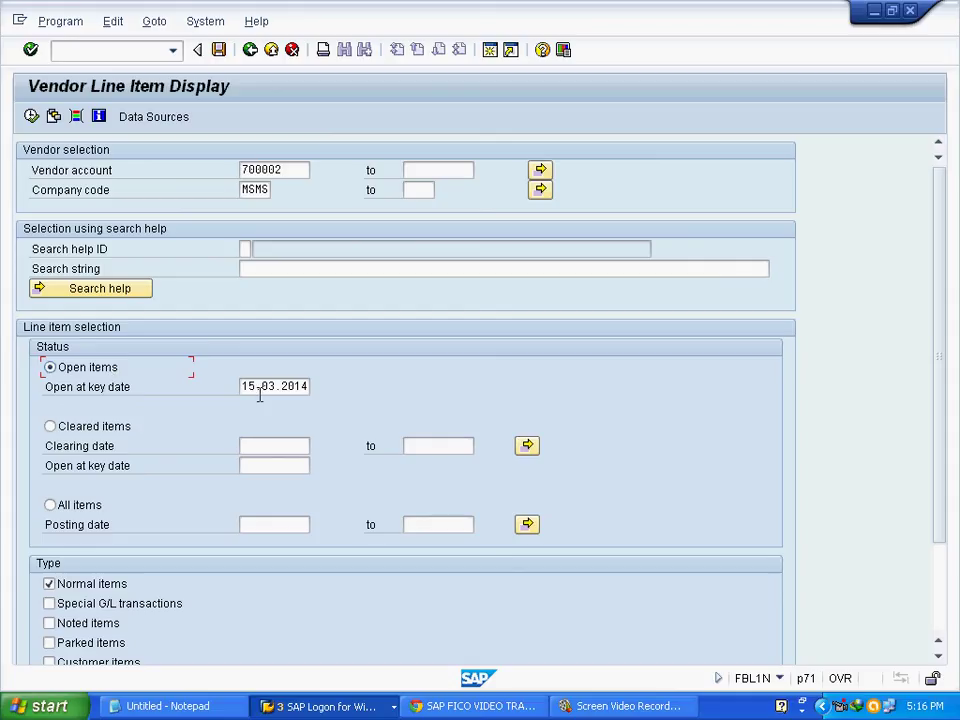
click(31, 117)
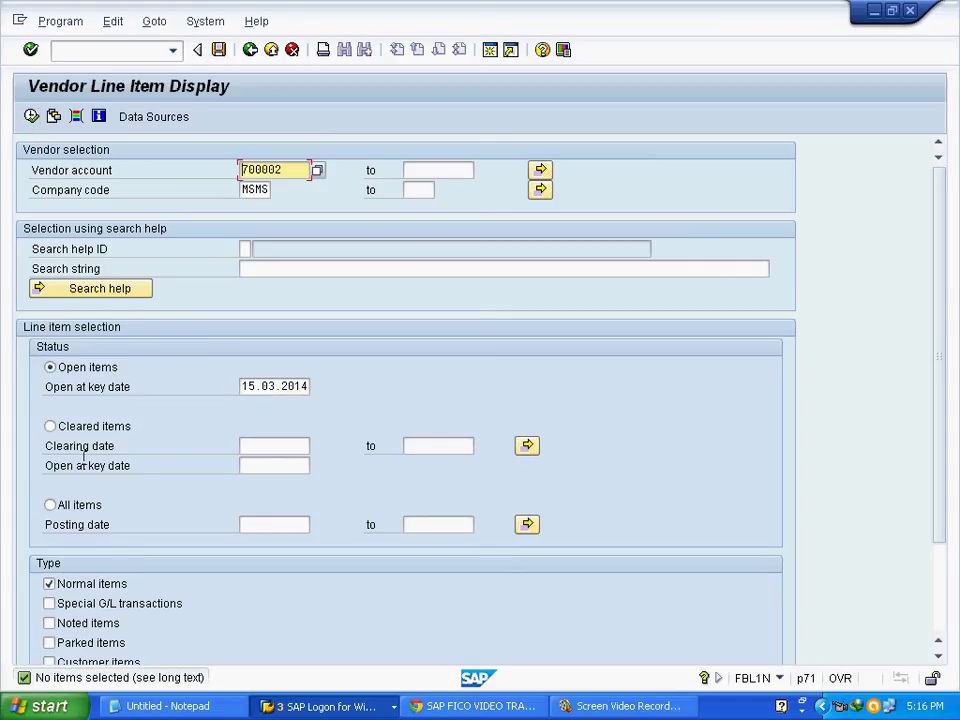
List the vendor's cleared items with a clearing date of 14.03.2014.
click(49, 426)
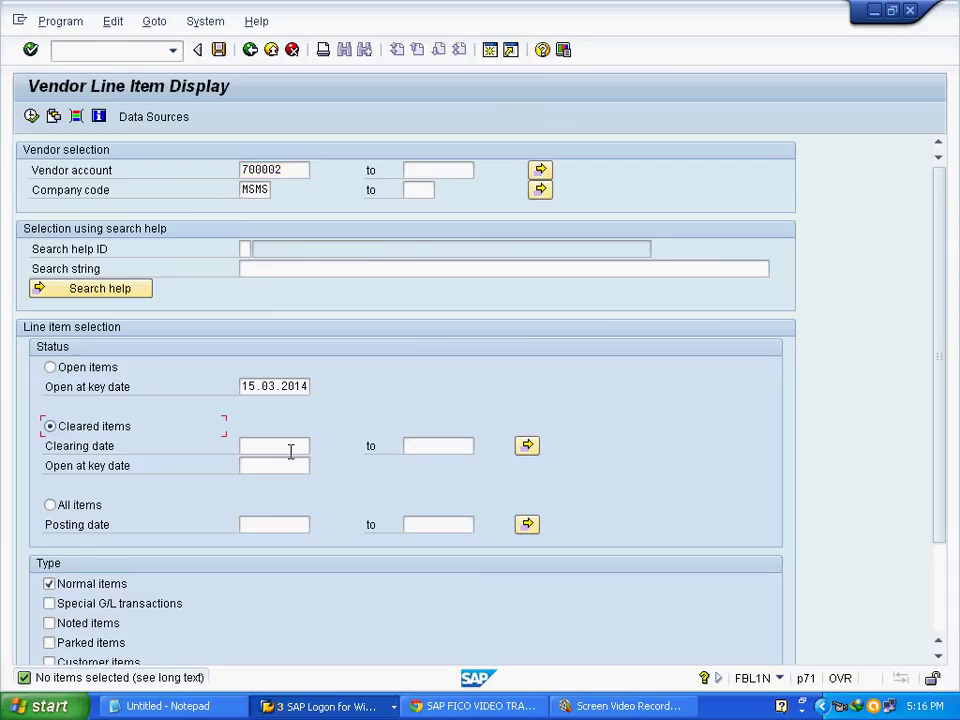
click(290, 452)
click(318, 450)
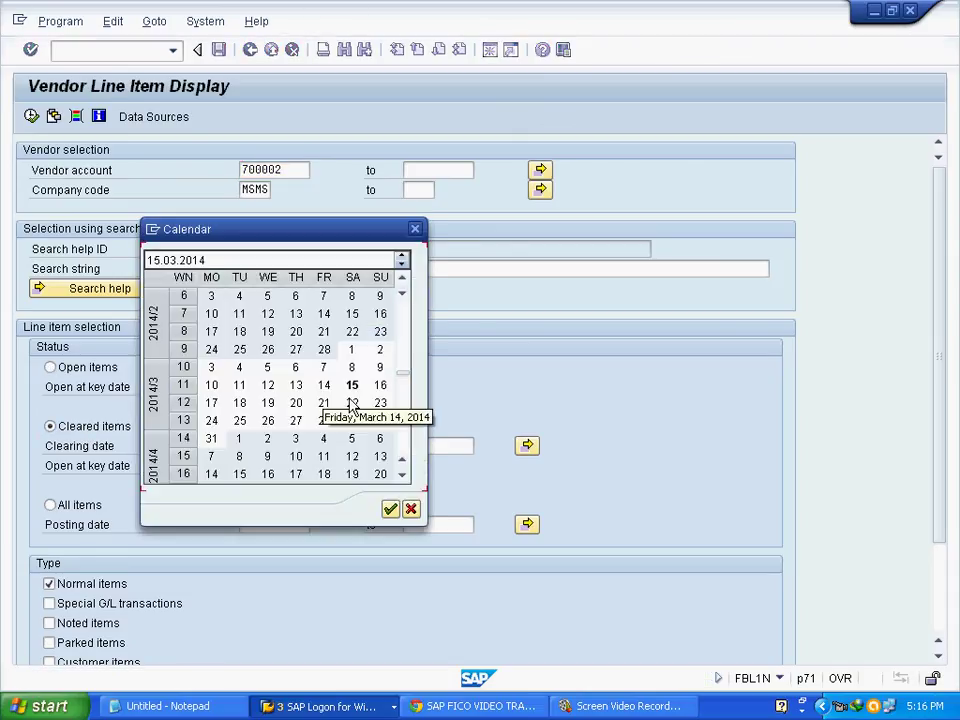
double_click(324, 385)
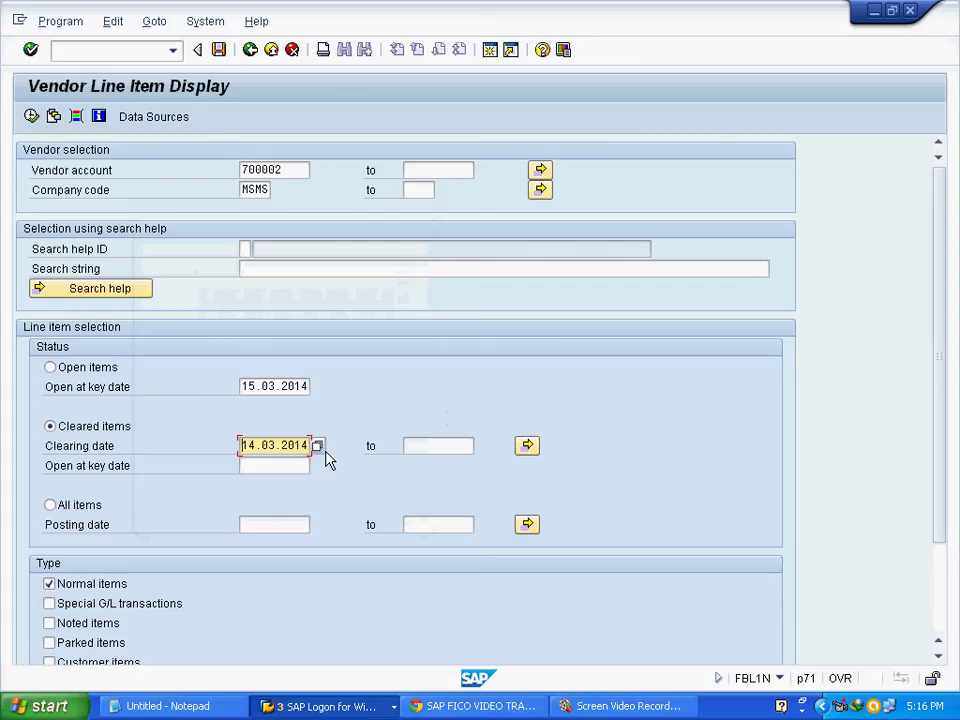
click(31, 117)
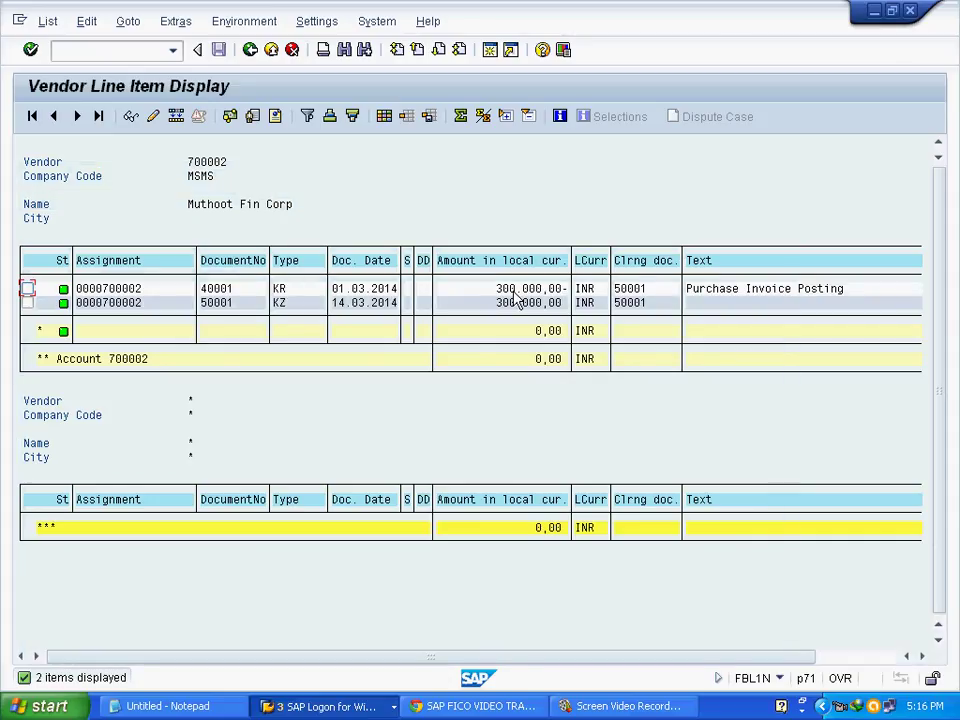
Compare the amounts, document numbers and clearing document of the cleared invoice and payment lines, and exit to SAP Easy Access.
click(722, 290)
click(540, 290)
click(280, 290)
click(205, 290)
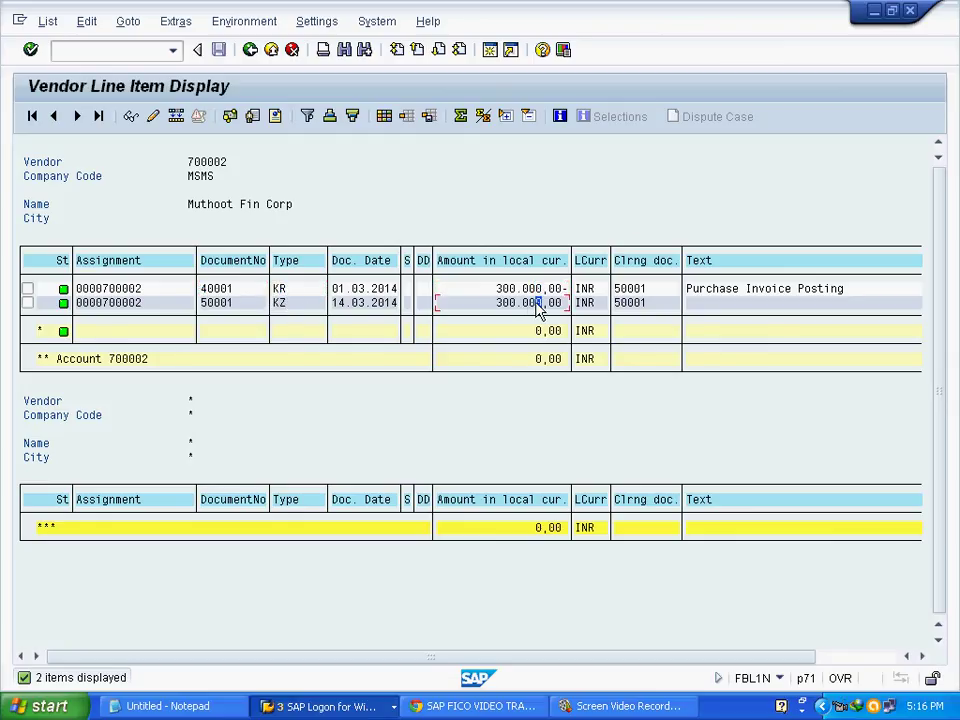
click(236, 305)
click(631, 288)
click(636, 263)
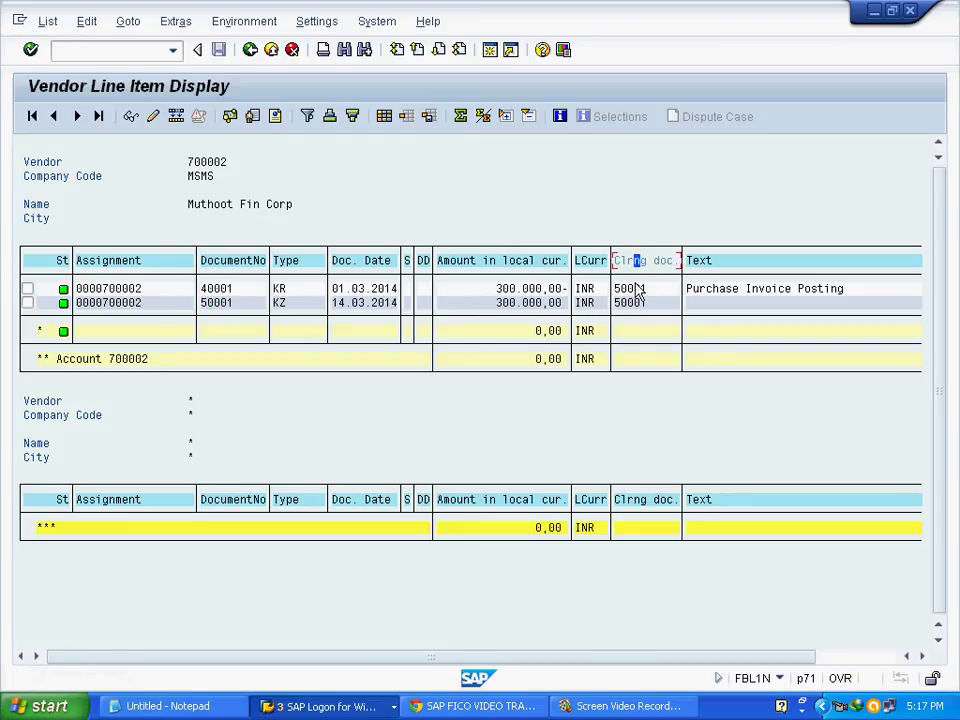
click(637, 289)
click(272, 54)
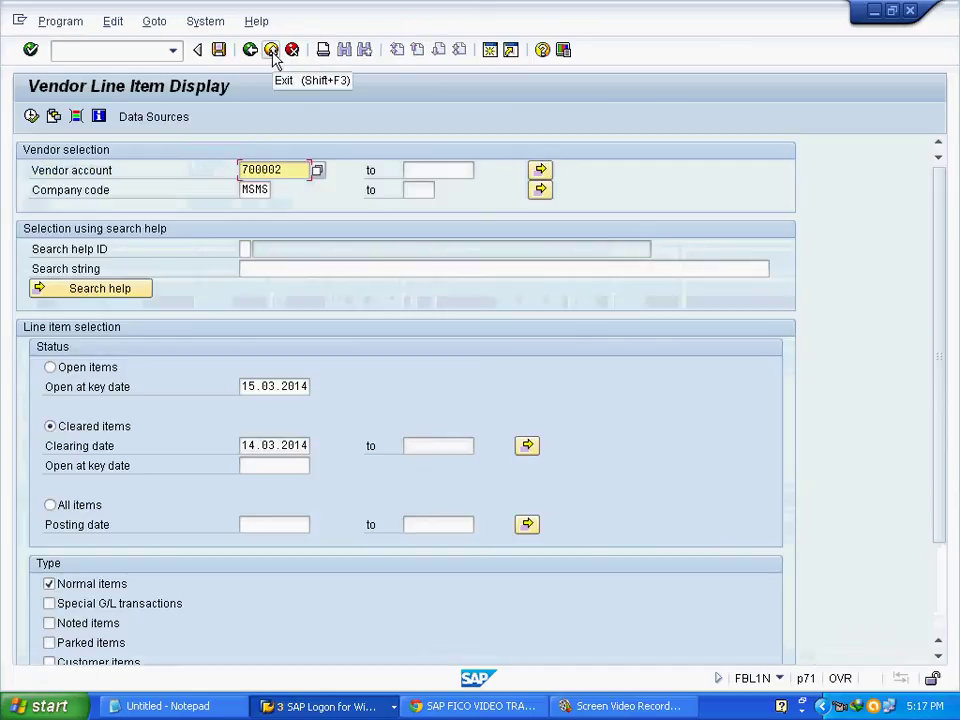
click(272, 56)
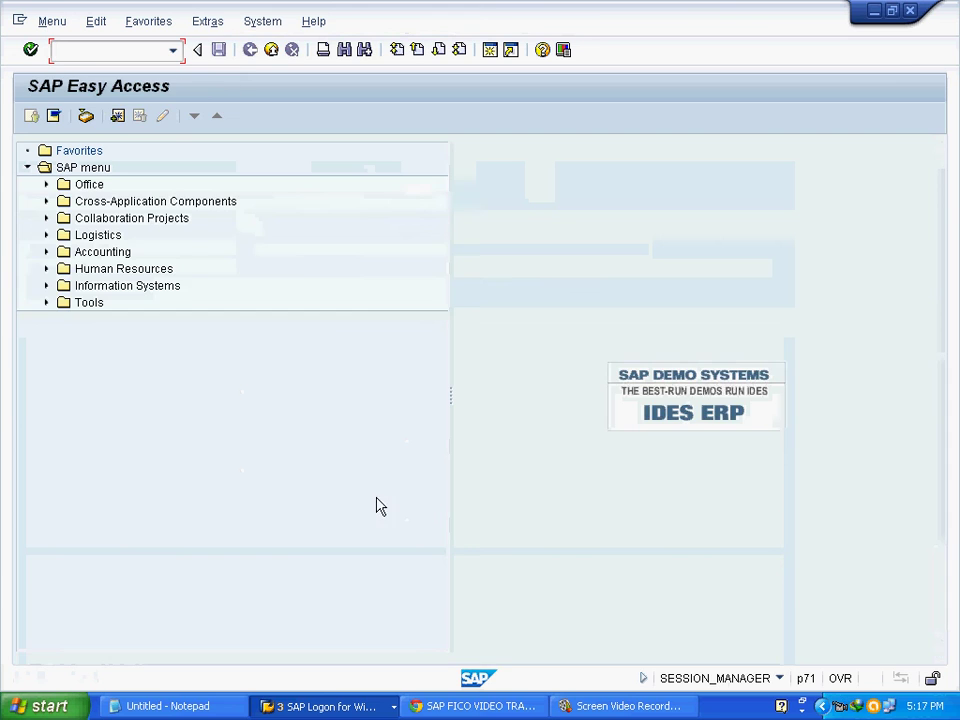
Switch to Notepad and delete the notes on tolerances and the three payment processes below the transaction list.
click(162, 712)
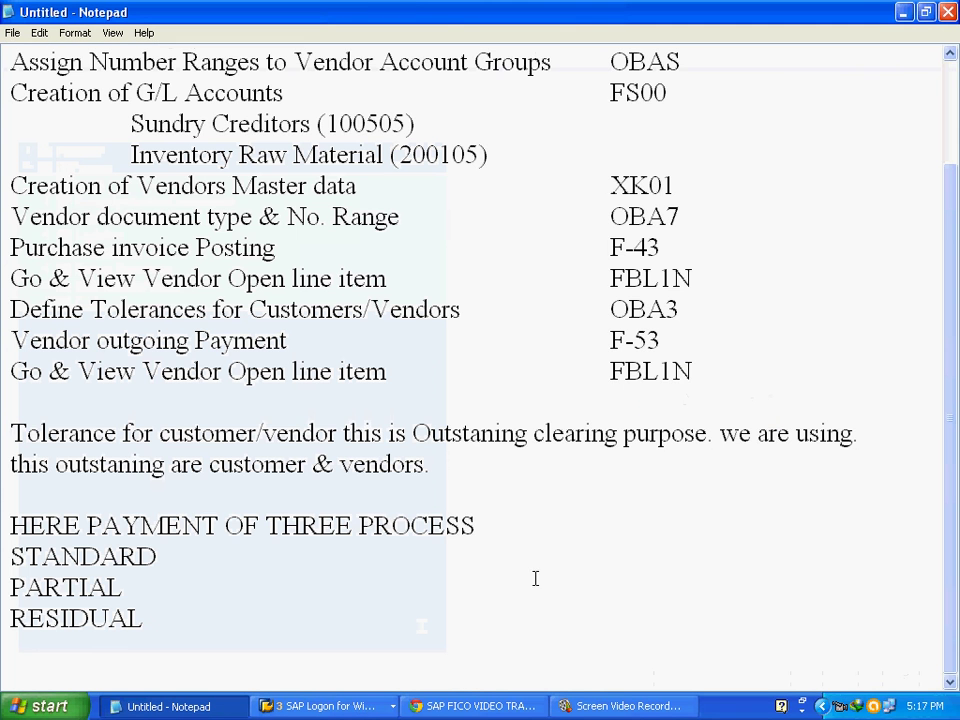
drag(12, 426, 224, 673)
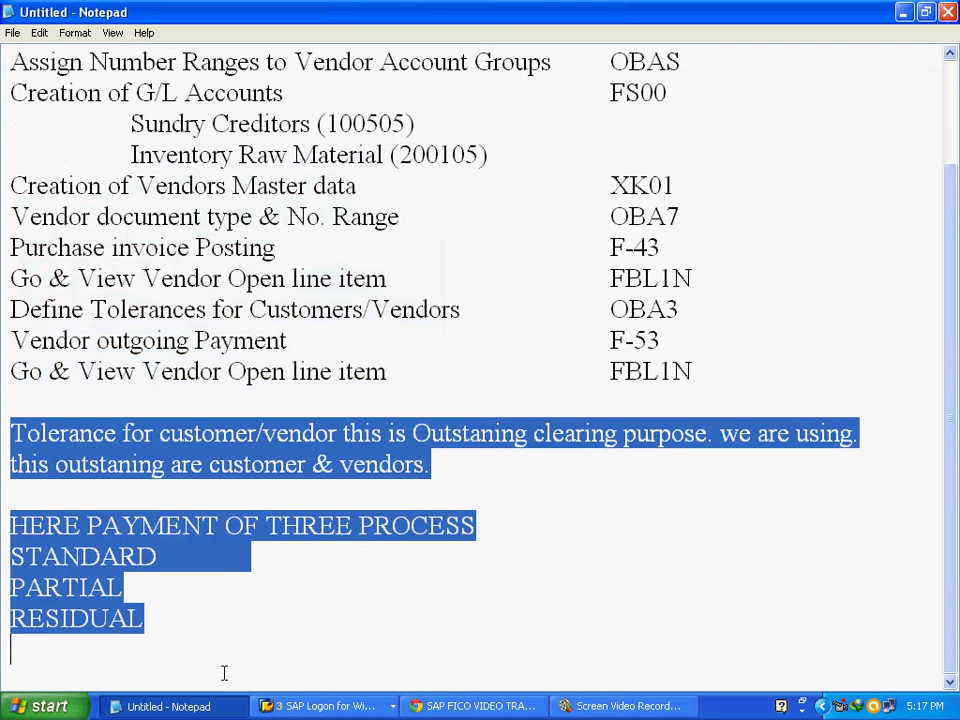
key(Delete)
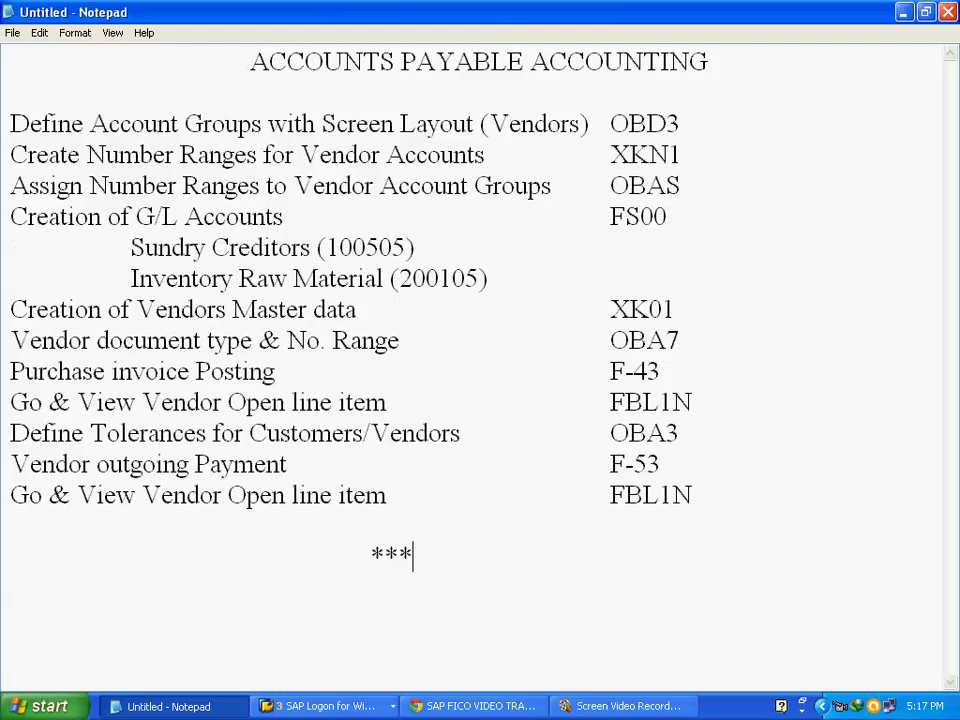
Add the closing line "****END****" below the transaction list, indented toward the middle of the page.
text(*)
key(BackSpace)
key(BackSpace)
key(BackSpace)
text(END****)
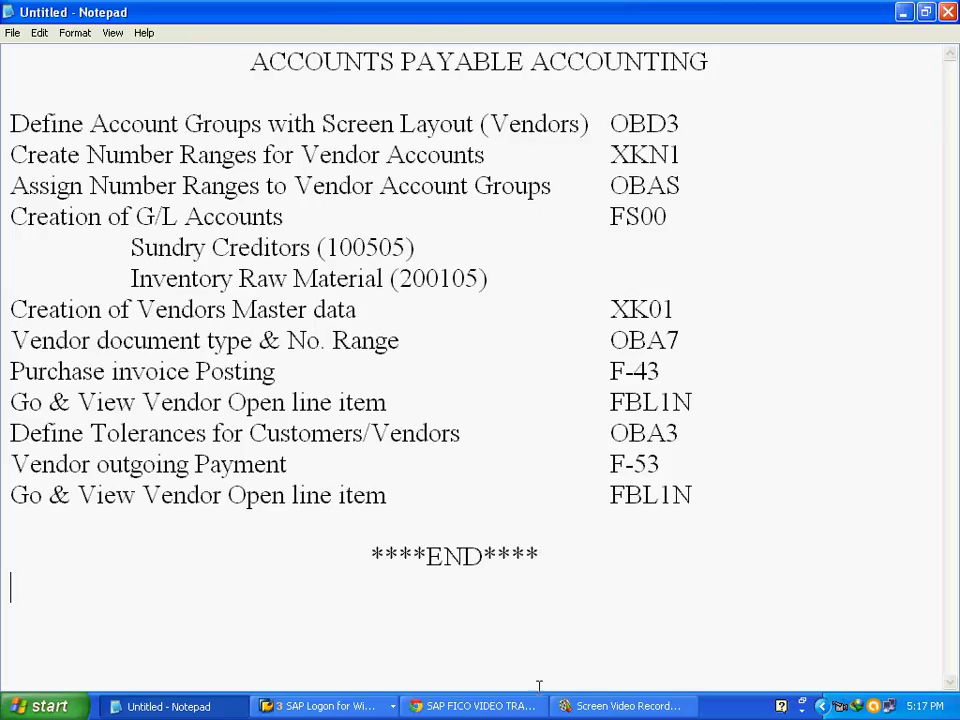
click(595, 704)
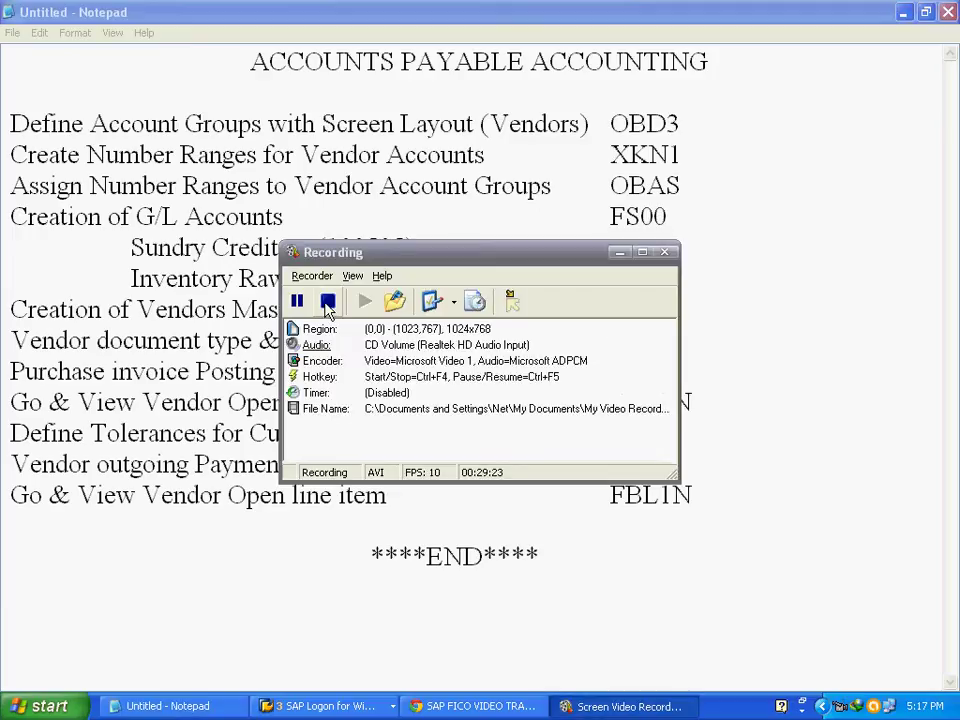